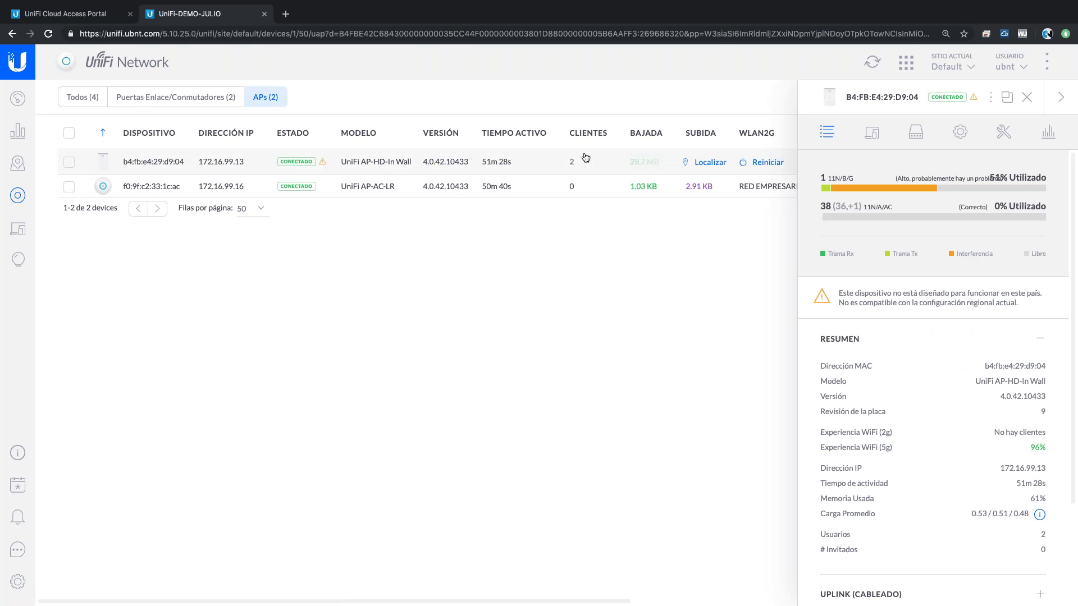
- Compare the F0:9F:C2:33:1C:AC and B4:FB:E4:29:D9:04 access point details, ending on B4:FB:E4:29:D9:04
{"action": "left_click", "coordinate": [587, 192]}
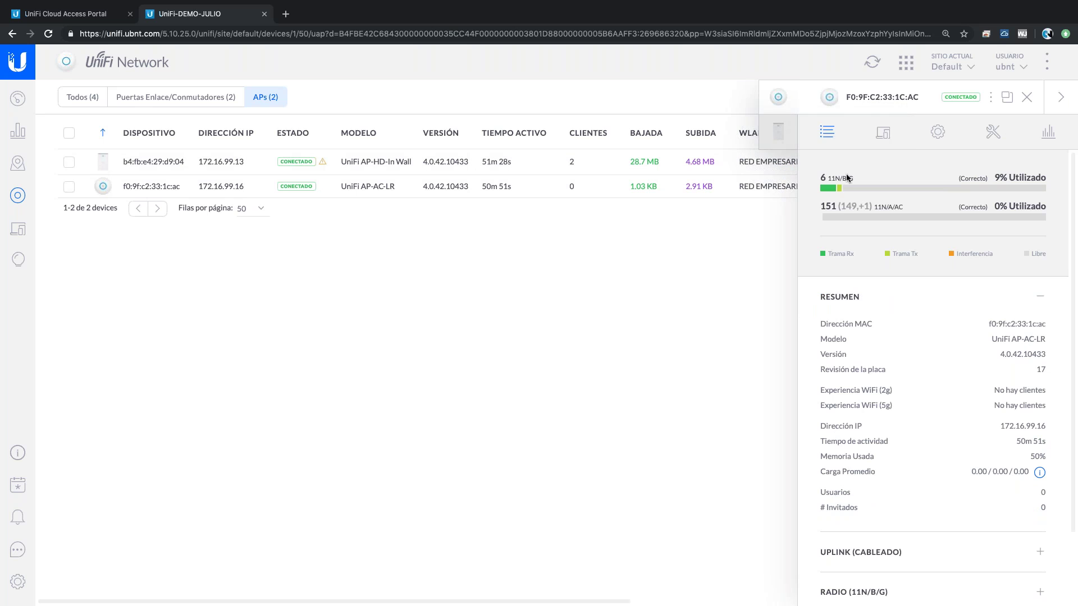
{"action": "mouse_move", "coordinate": [823, 186]}
{"action": "mouse_move", "coordinate": [828, 219]}
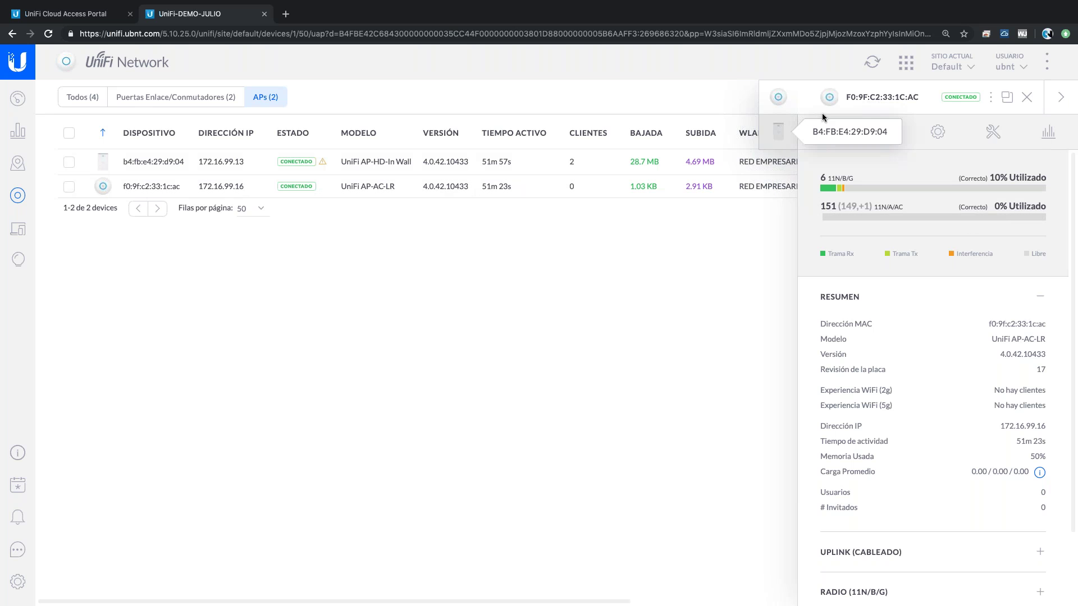
{"action": "left_click", "coordinate": [778, 132]}
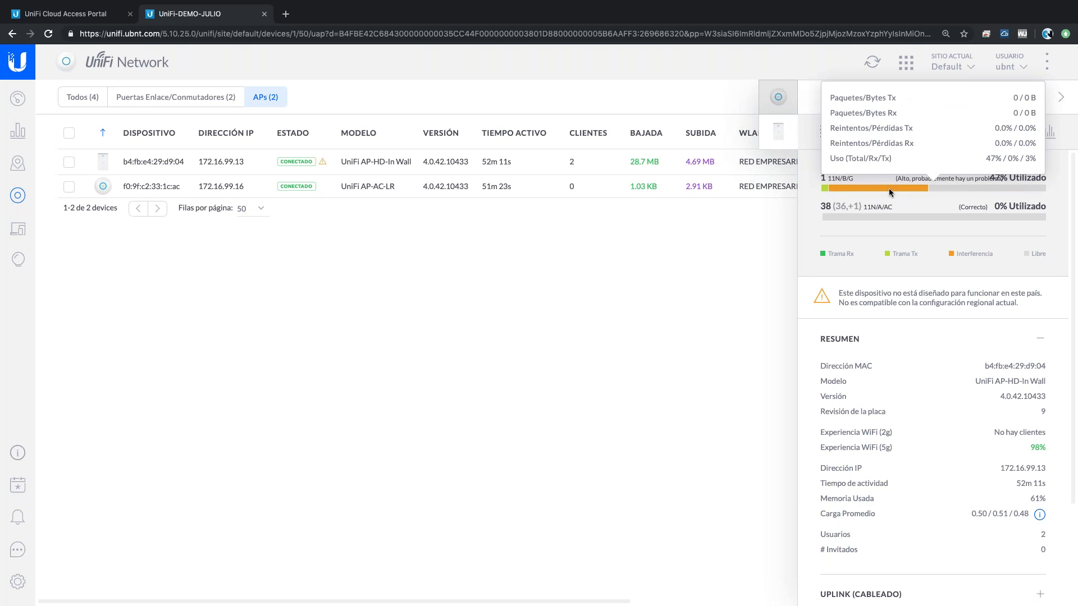
{"action": "left_click", "coordinate": [778, 98]}
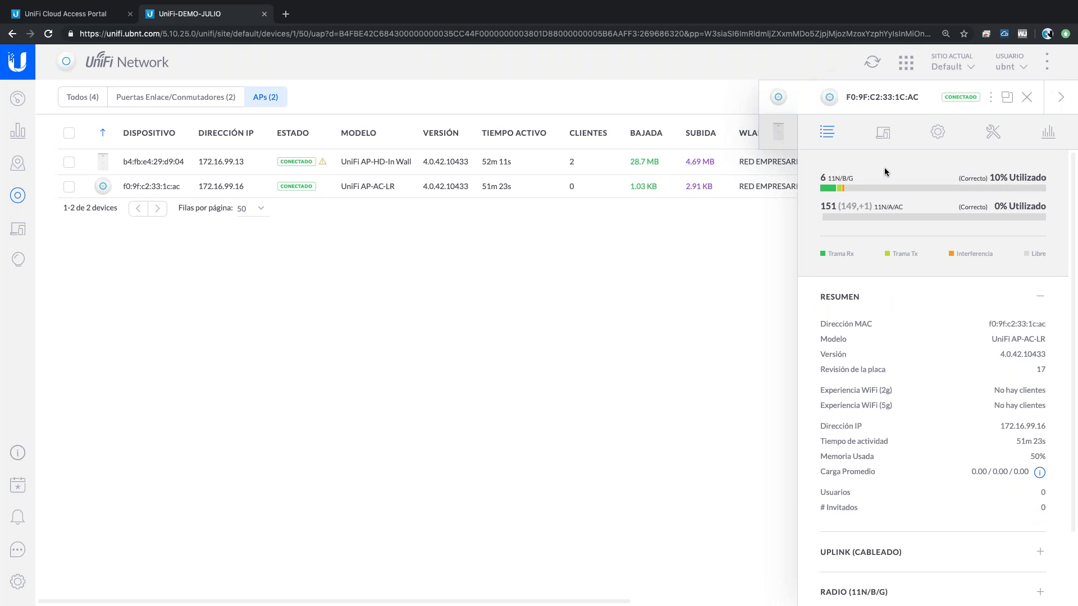
{"action": "left_click", "coordinate": [773, 133]}
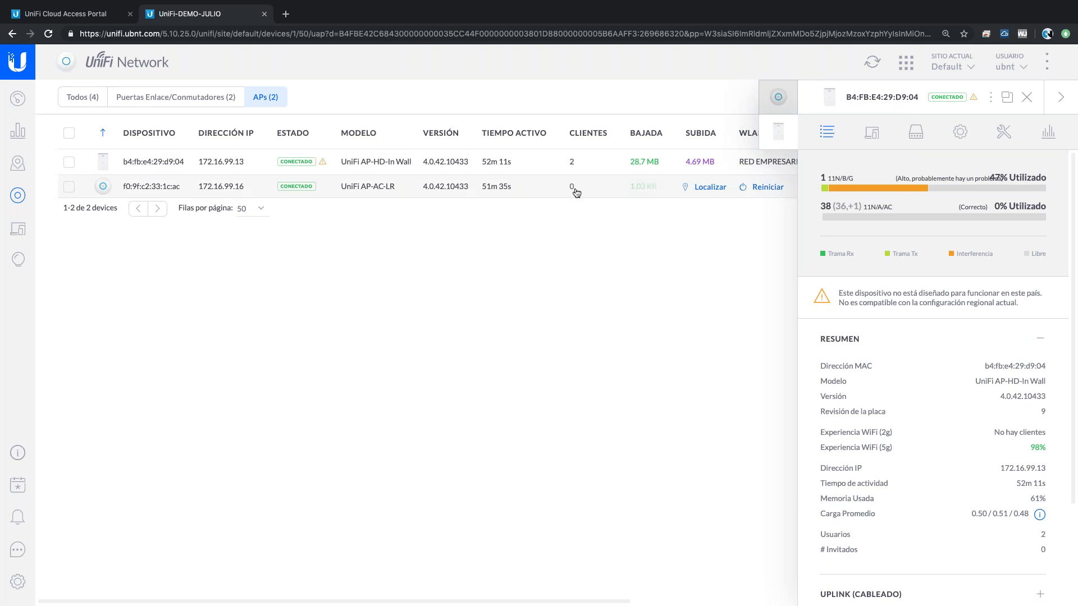
{"action": "mouse_move", "coordinate": [910, 193]}
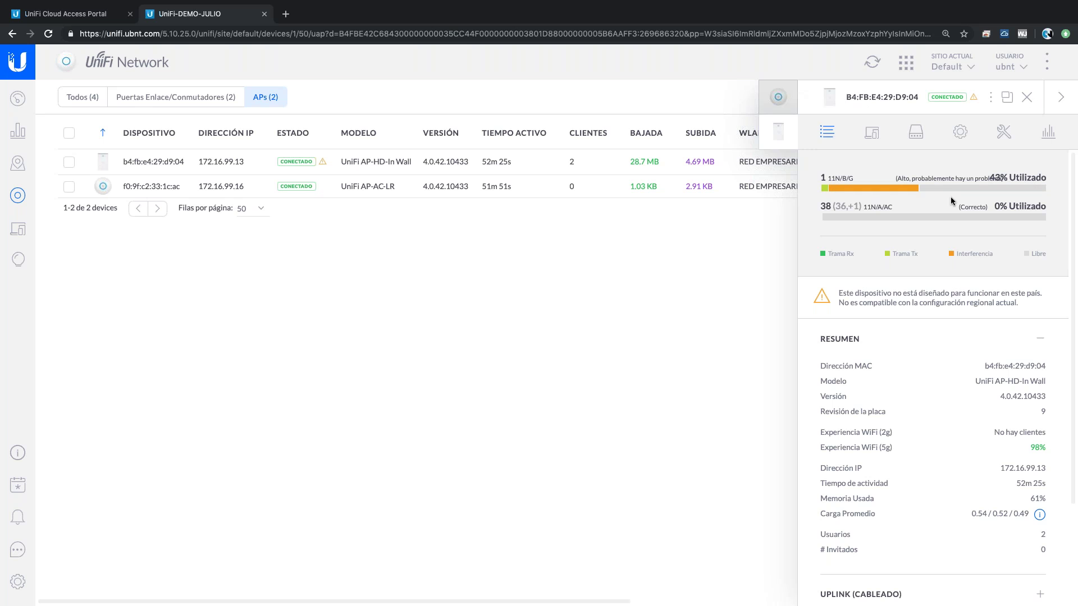
- Set Chrome's page zoom to 150 % with Ctrl+plus and Ctrl+minus
{"action": "key", "text": "ctrl+minus"}
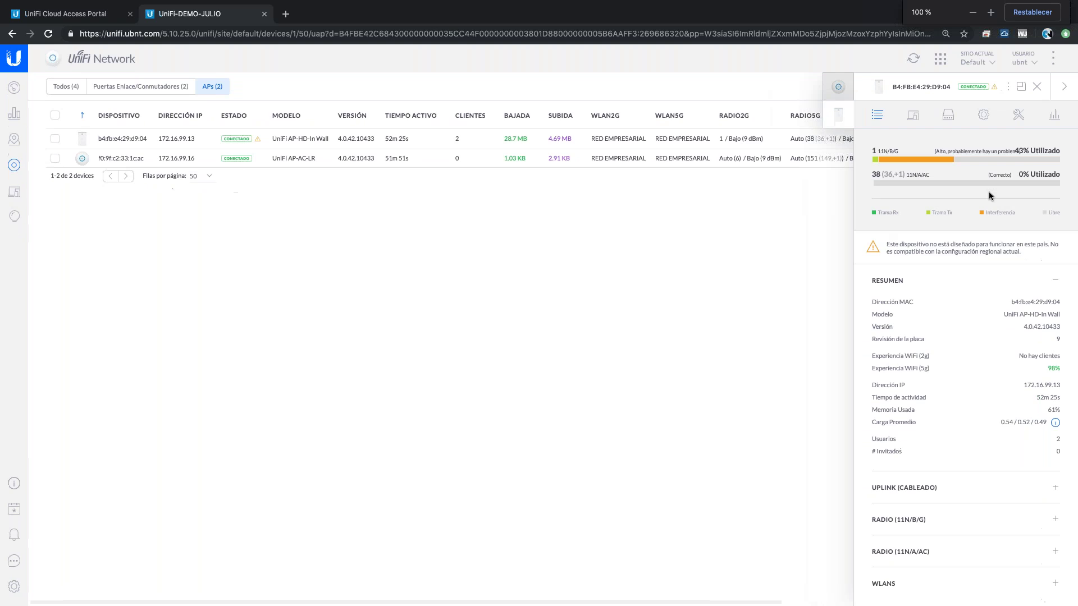
{"action": "key", "text": "ctrl+plus"}
{"action": "key", "text": "ctrl+plus"}
{"action": "key", "text": "ctrl+plus"}
{"action": "key", "text": "ctrl+plus"}
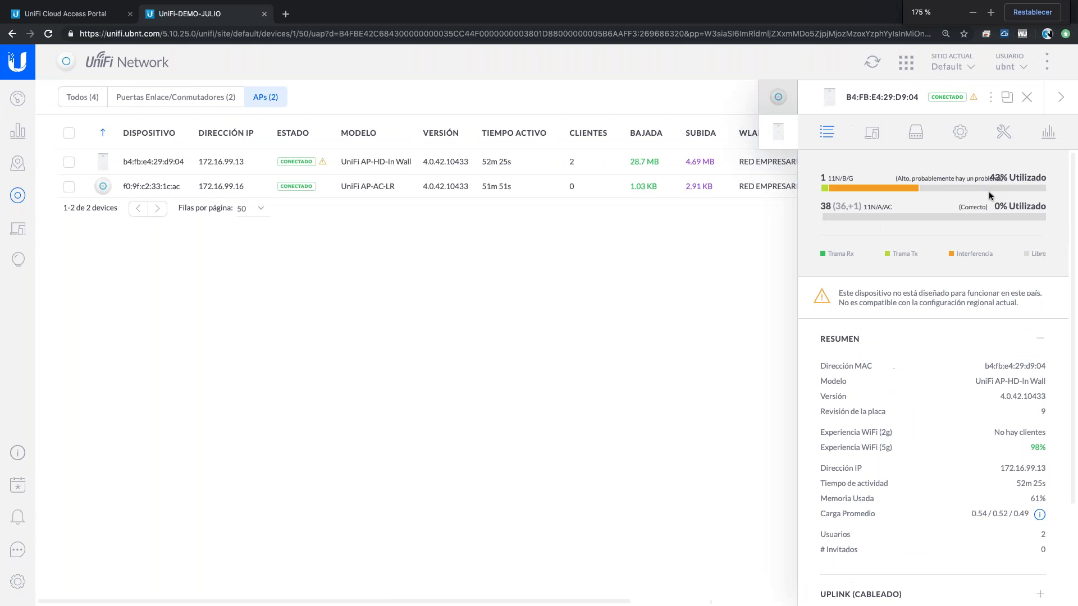
{"action": "key", "text": "ctrl+plus"}
{"action": "key", "text": "ctrl+plus"}
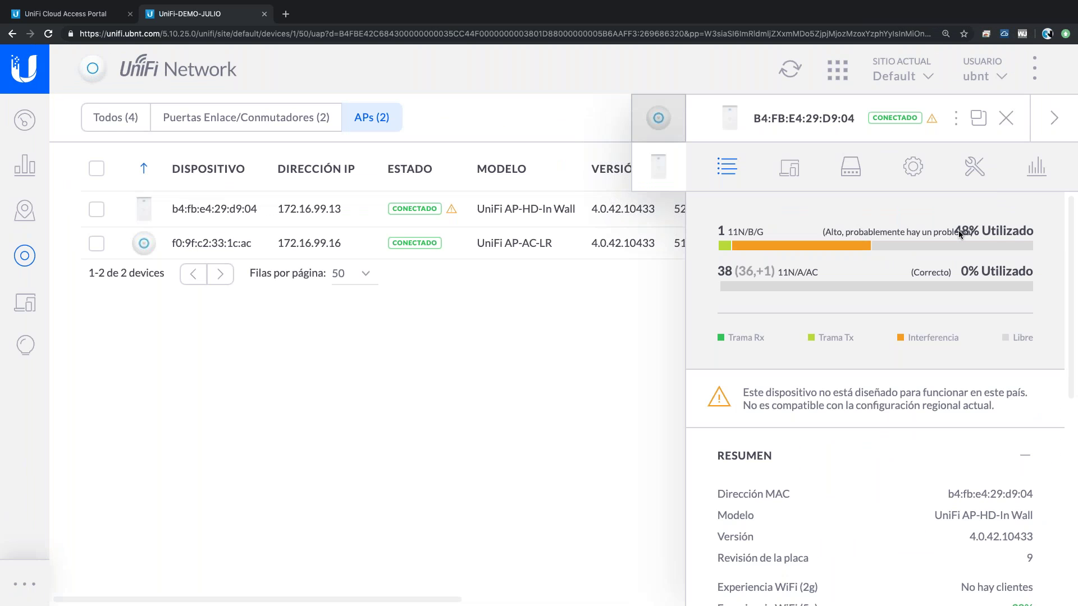
{"action": "key", "text": "ctrl+minus"}
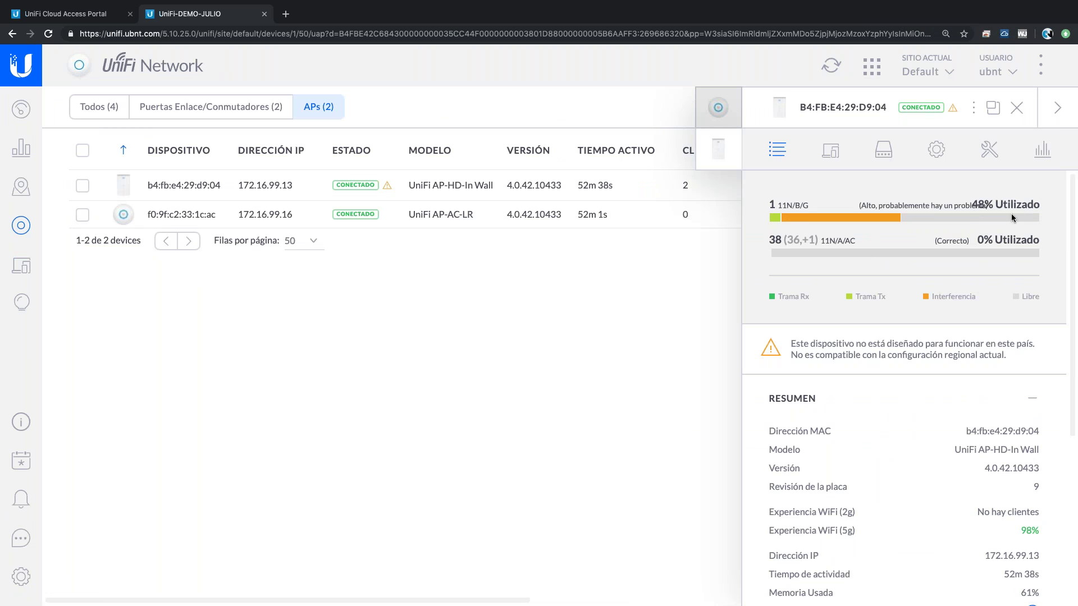
{"action": "mouse_move", "coordinate": [983, 218]}
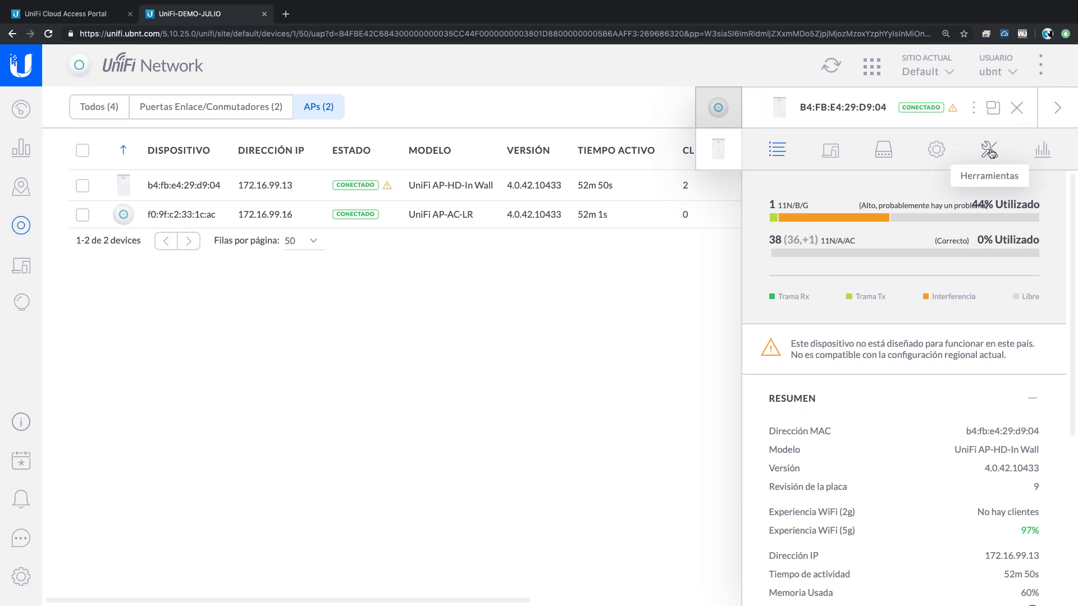
- Under Herramientas, expand ENTORNO RF, request the scan, and confirm it for B4:FB:E4:29:D9:04
{"action": "left_click", "coordinate": [991, 151]}
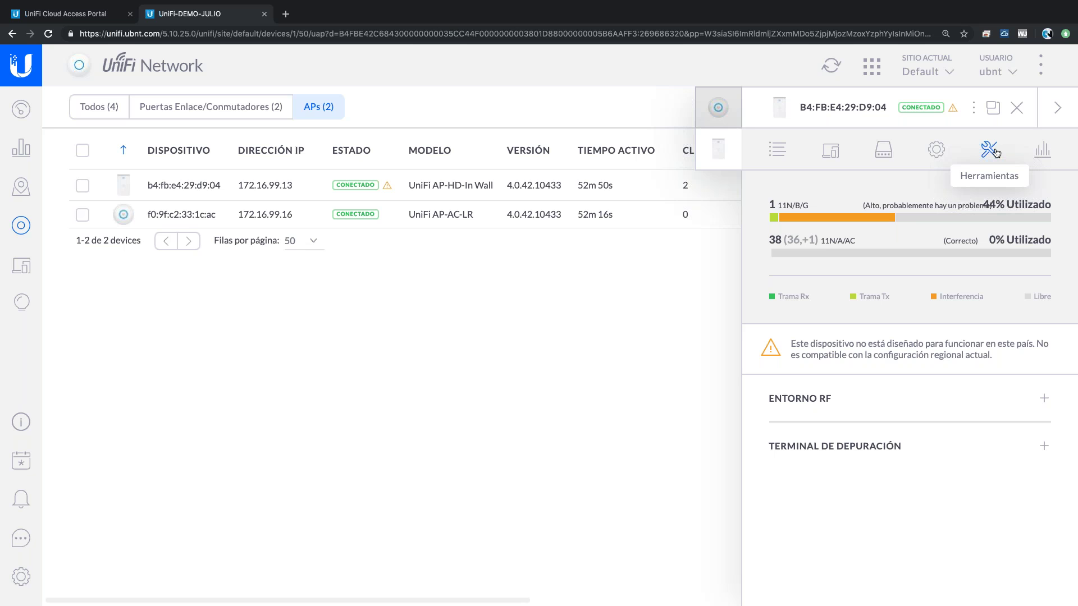
{"action": "left_click", "coordinate": [846, 399]}
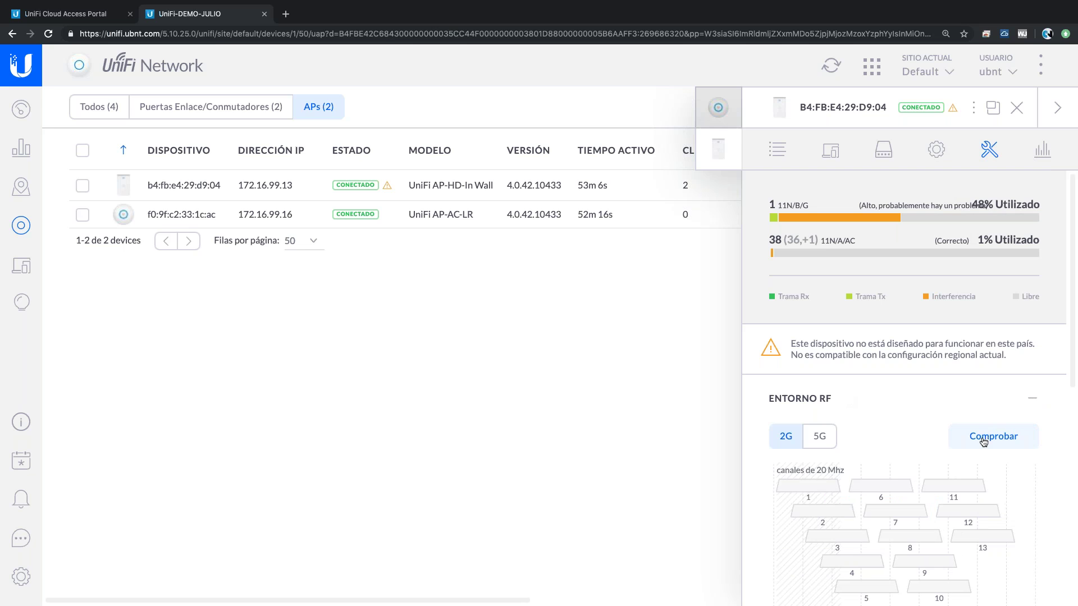
{"action": "left_click", "coordinate": [984, 442]}
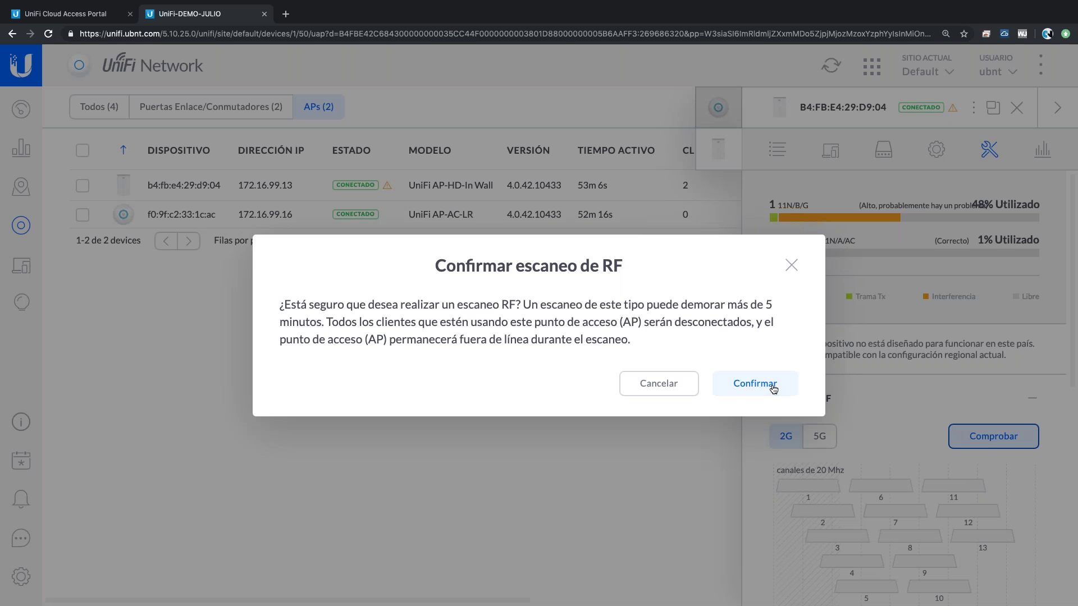
{"action": "left_click", "coordinate": [773, 387]}
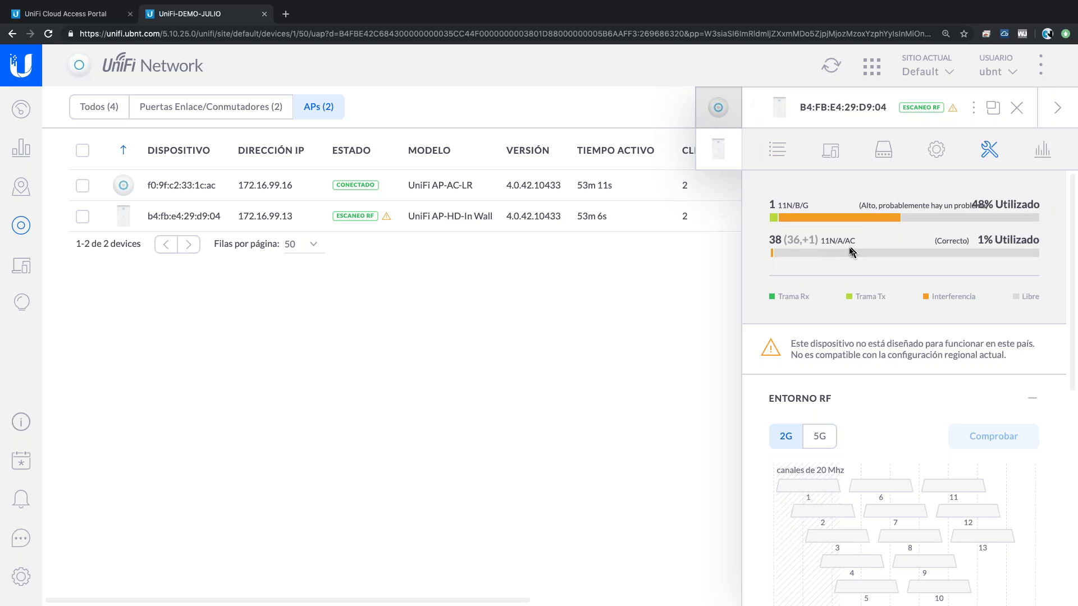
{"action": "mouse_move", "coordinate": [852, 253]}
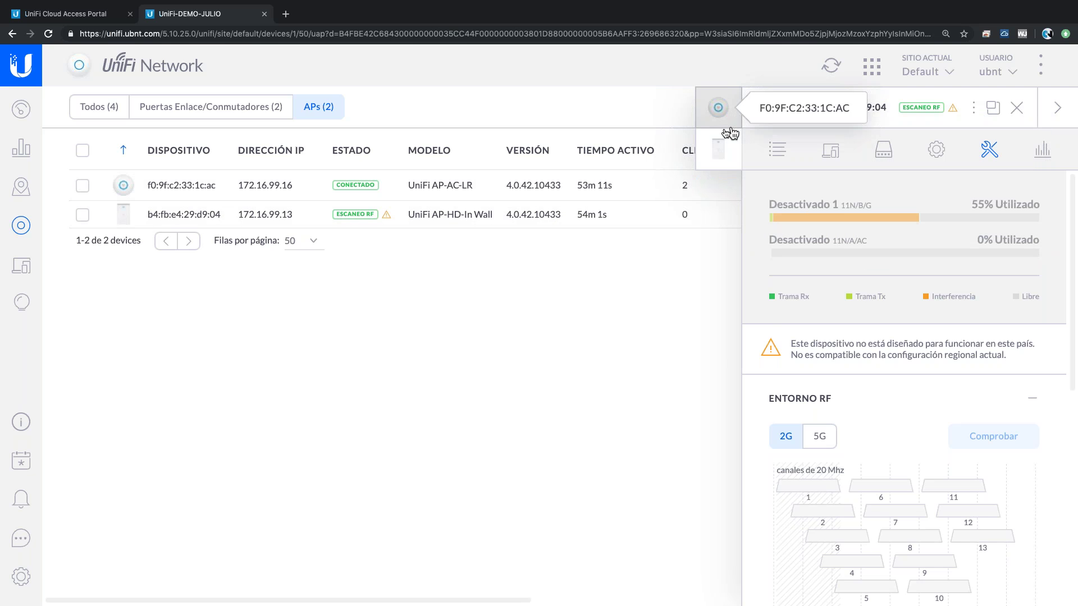
- Switch the side panel to the F0:9F:C2:33:1C:AC AP and read its channel 6 and 151 usage
{"action": "left_click", "coordinate": [719, 120]}
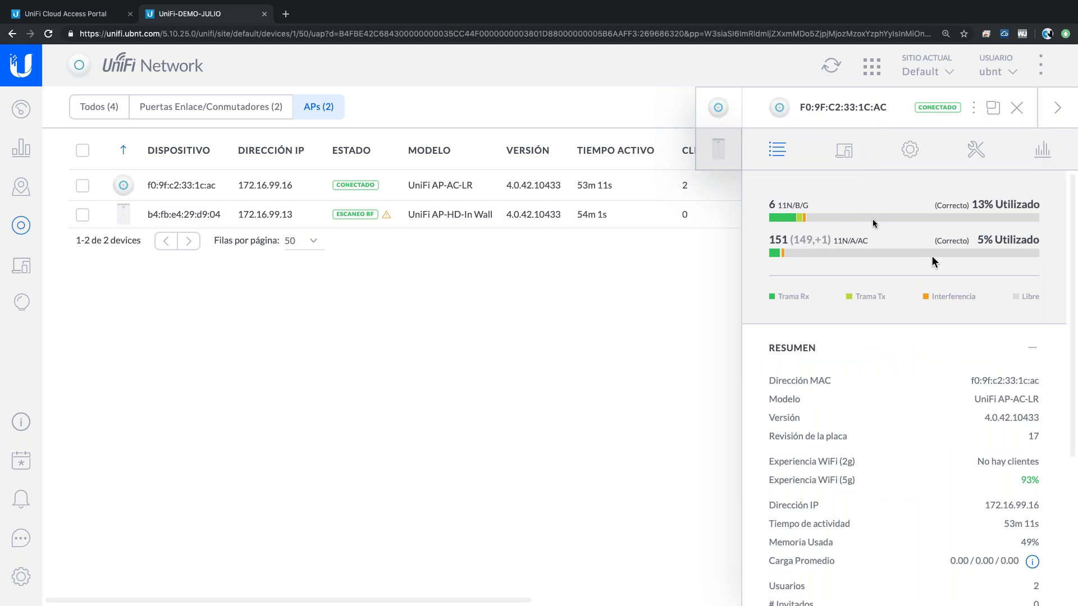
{"action": "mouse_move", "coordinate": [842, 222]}
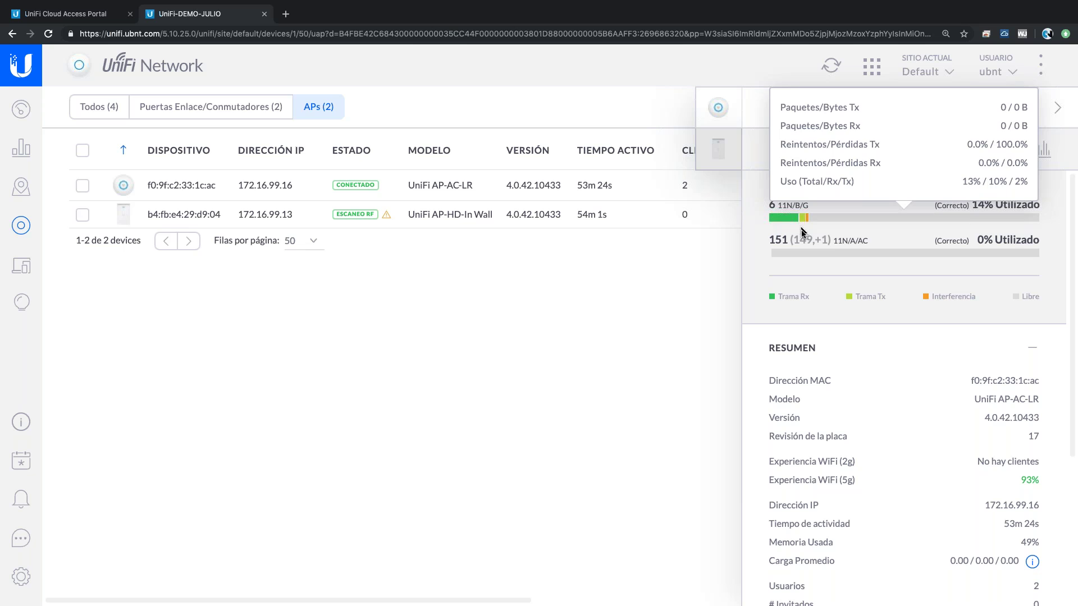
{"action": "mouse_move", "coordinate": [801, 224]}
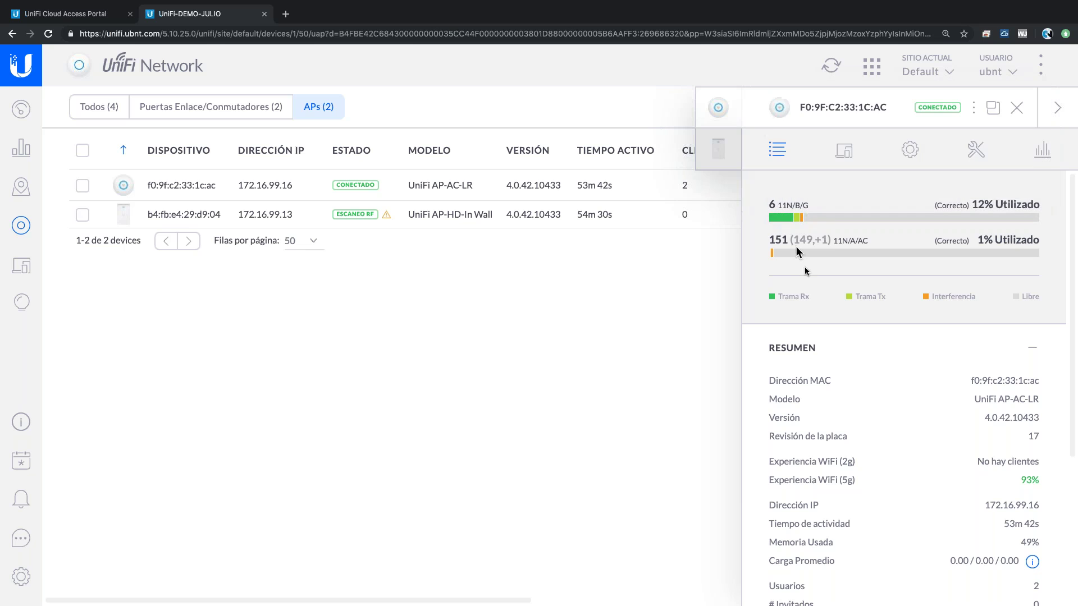
- Wait for the RF scan to finish, then reopen B4:FB:E4:29:D9:04 details showing 2G results
{"action": "mouse_move", "coordinate": [806, 271]}
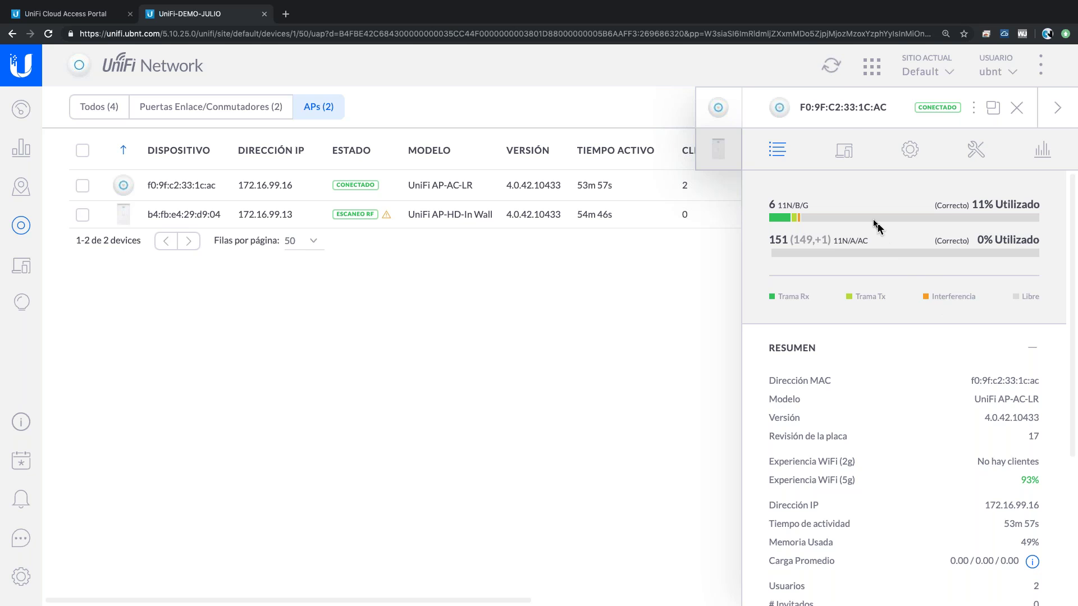
{"action": "mouse_move", "coordinate": [874, 220]}
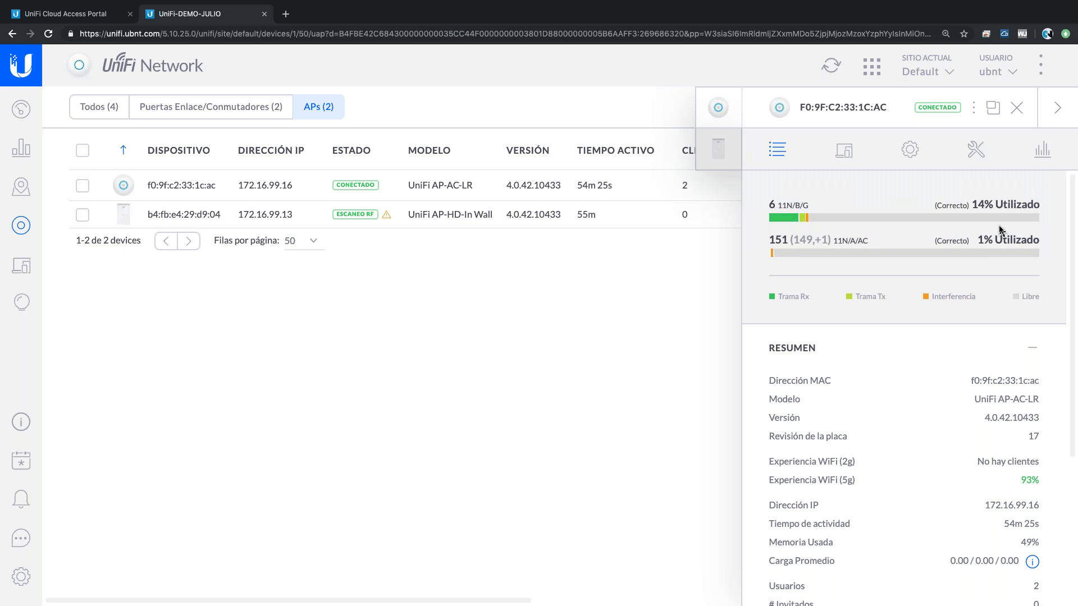
{"action": "mouse_move", "coordinate": [989, 221]}
{"action": "mouse_move", "coordinate": [771, 247]}
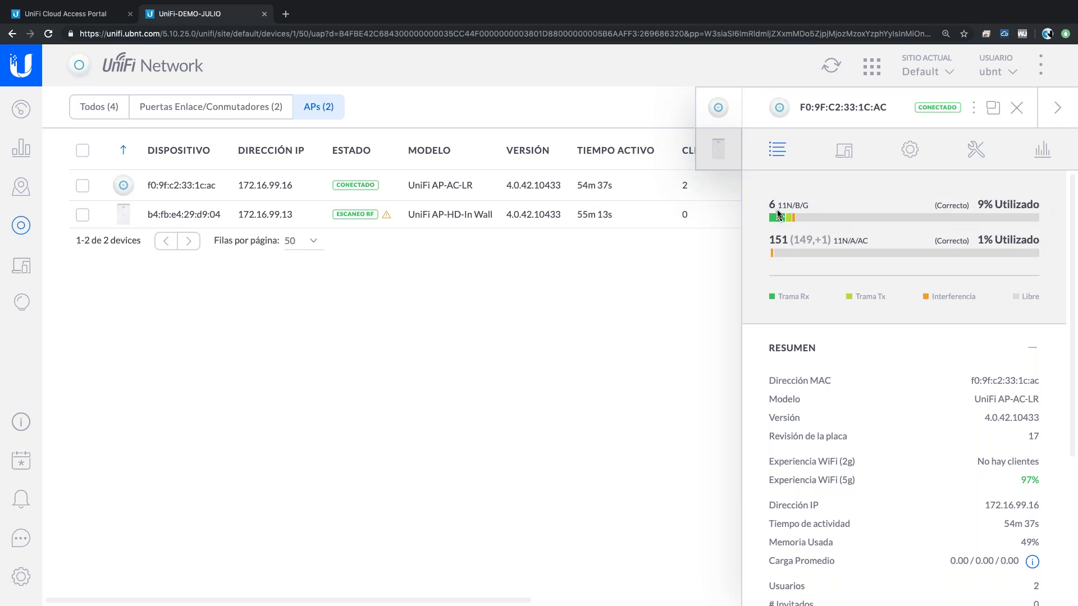
{"action": "mouse_move", "coordinate": [806, 219]}
{"action": "mouse_move", "coordinate": [885, 213]}
{"action": "left_click", "coordinate": [721, 152]}
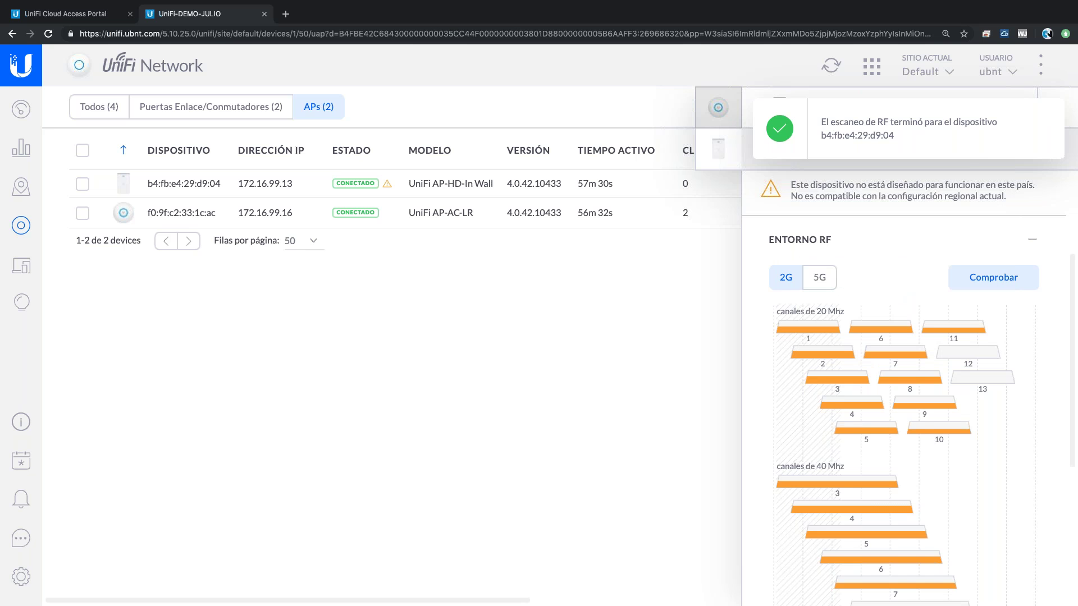
{"action": "left_click", "coordinate": [820, 284]}
{"action": "left_click", "coordinate": [786, 278]}
{"action": "mouse_move", "coordinate": [852, 331]}
{"action": "mouse_move", "coordinate": [811, 333]}
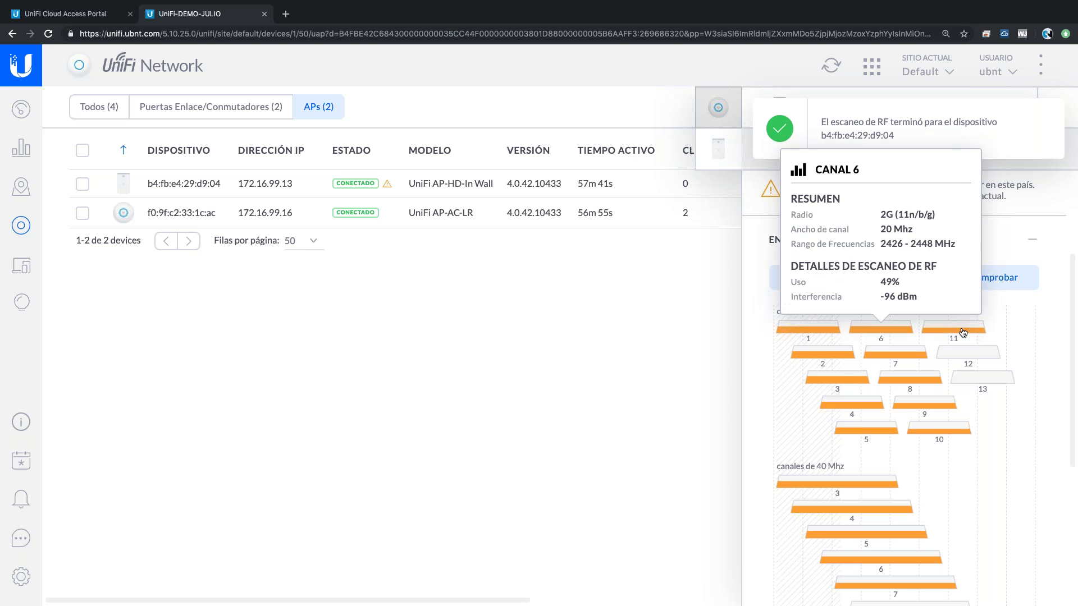
{"action": "mouse_move", "coordinate": [966, 335]}
{"action": "mouse_move", "coordinate": [895, 334]}
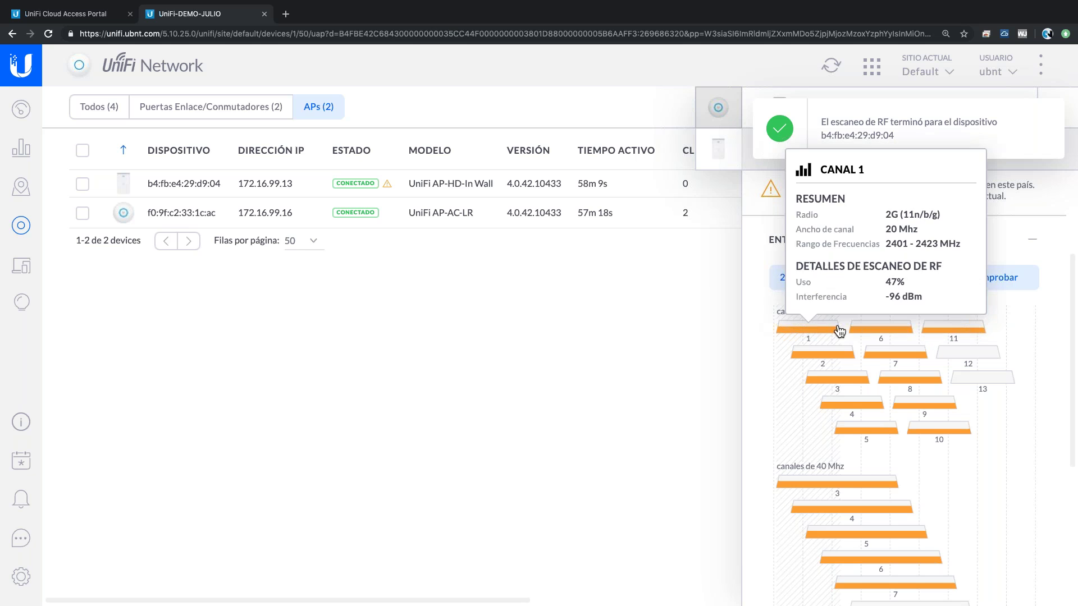
{"action": "mouse_move", "coordinate": [886, 335]}
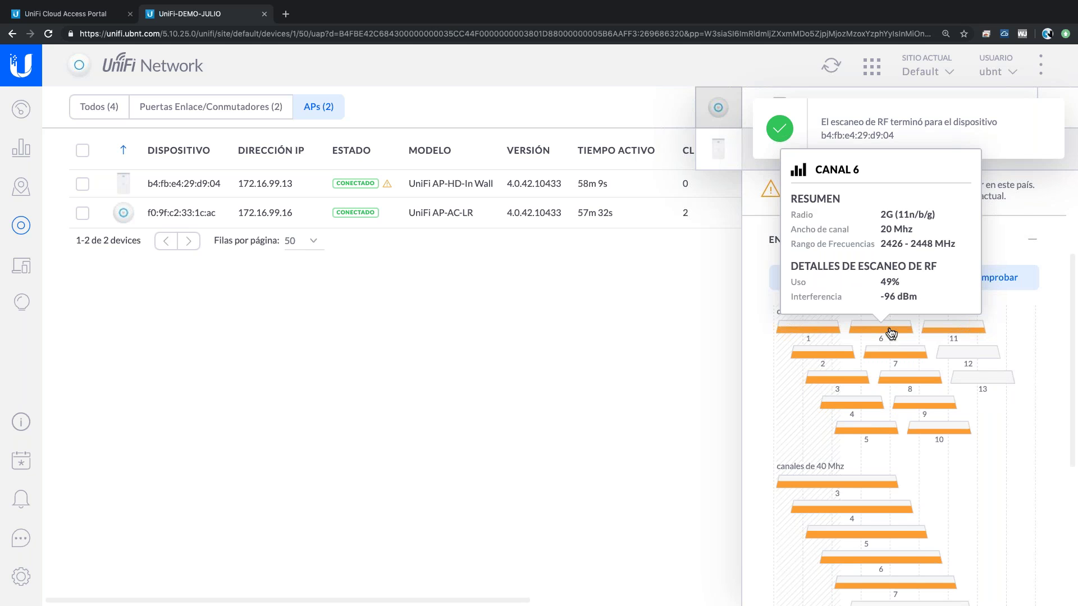
{"action": "scroll", "coordinate": [842, 438], "scroll_direction": "down", "scroll_amount": 5}
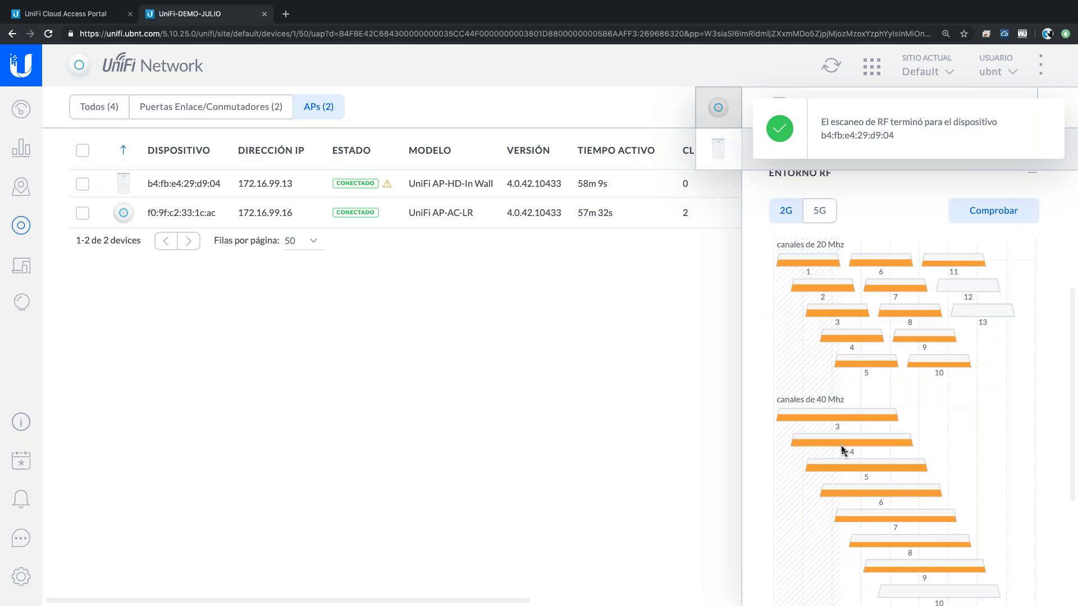
{"action": "scroll", "coordinate": [848, 339], "scroll_direction": "down", "scroll_amount": 2}
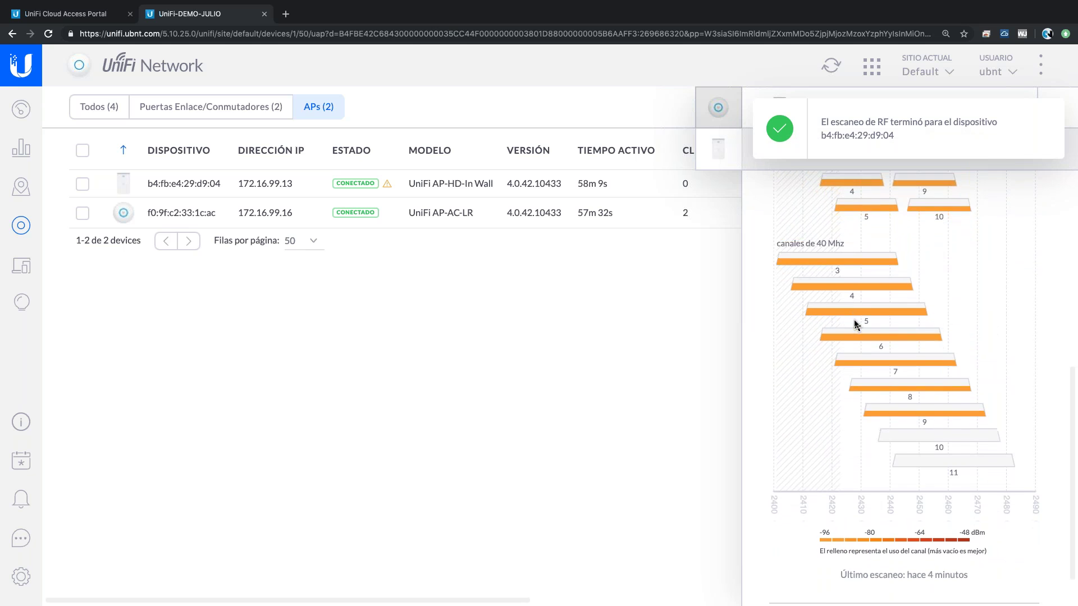
{"action": "mouse_move", "coordinate": [860, 281]}
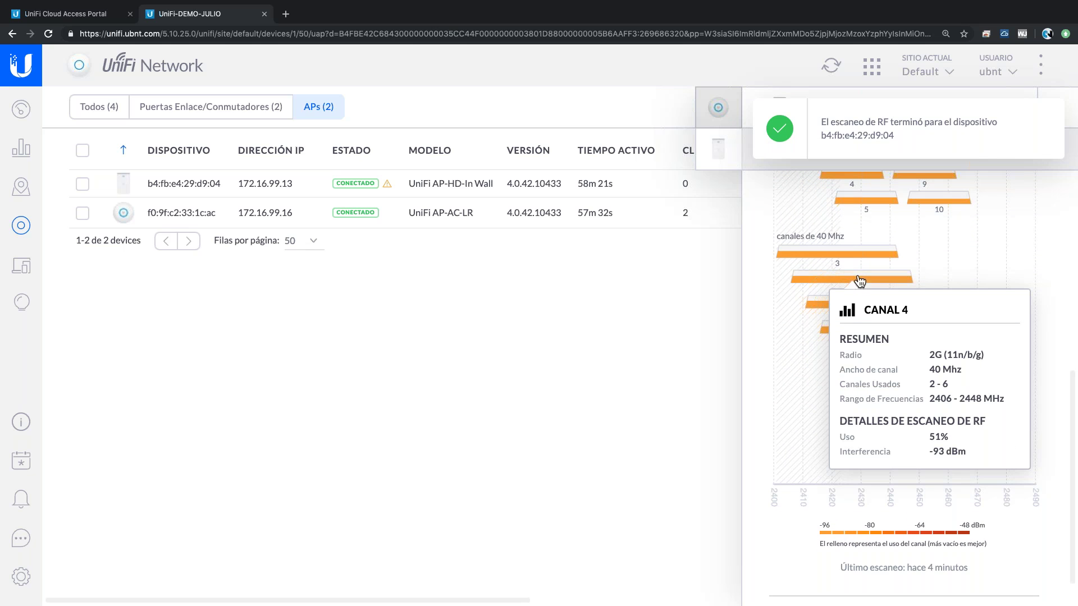
{"action": "mouse_move", "coordinate": [834, 259]}
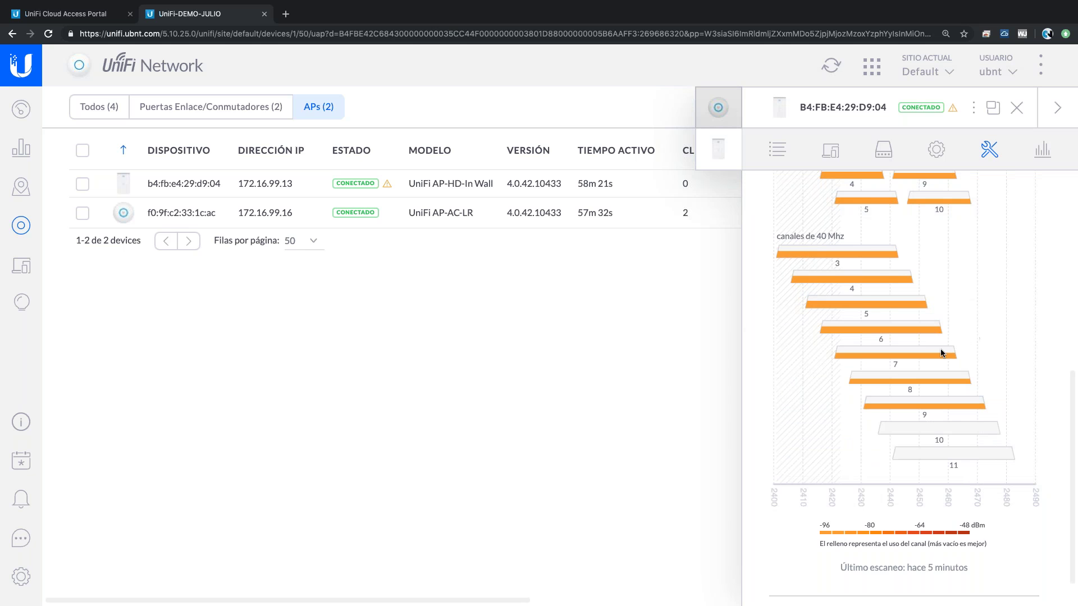
{"action": "scroll", "coordinate": [941, 352], "scroll_direction": "up", "scroll_amount": 4}
{"action": "mouse_move", "coordinate": [982, 297]}
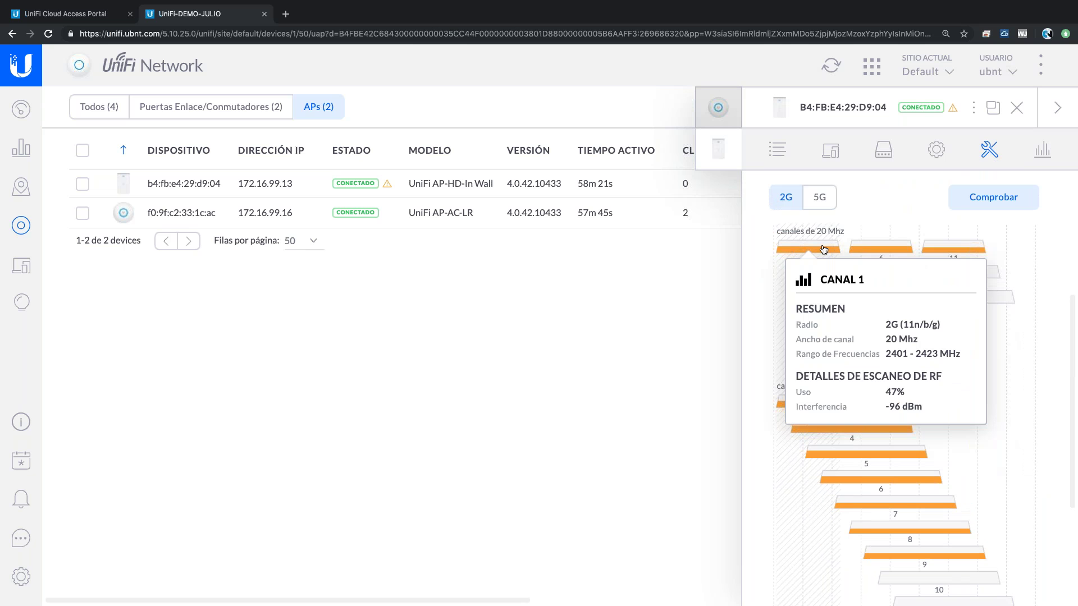
{"action": "mouse_move", "coordinate": [874, 249]}
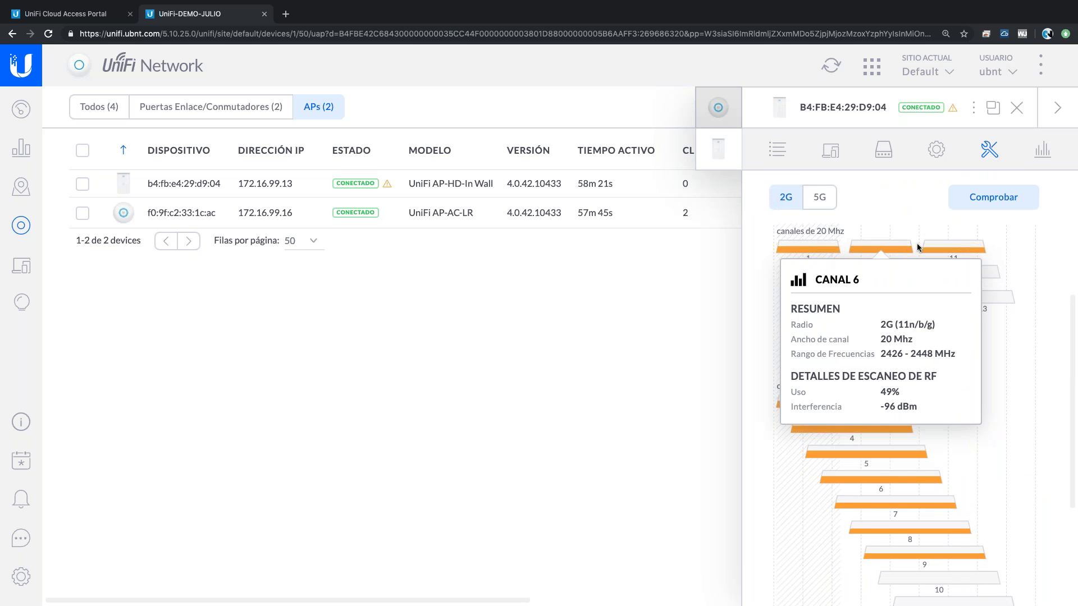
{"action": "mouse_move", "coordinate": [941, 251]}
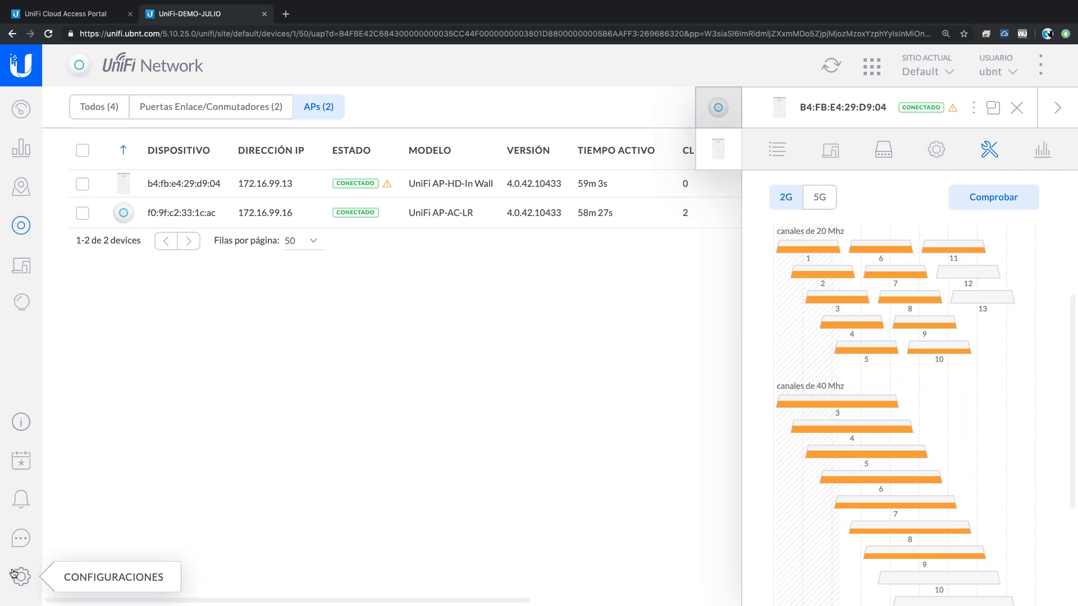
- Open the Insights known-clients report, collapse the device panel, and expand the reports dropdown
{"action": "left_click", "coordinate": [17, 304]}
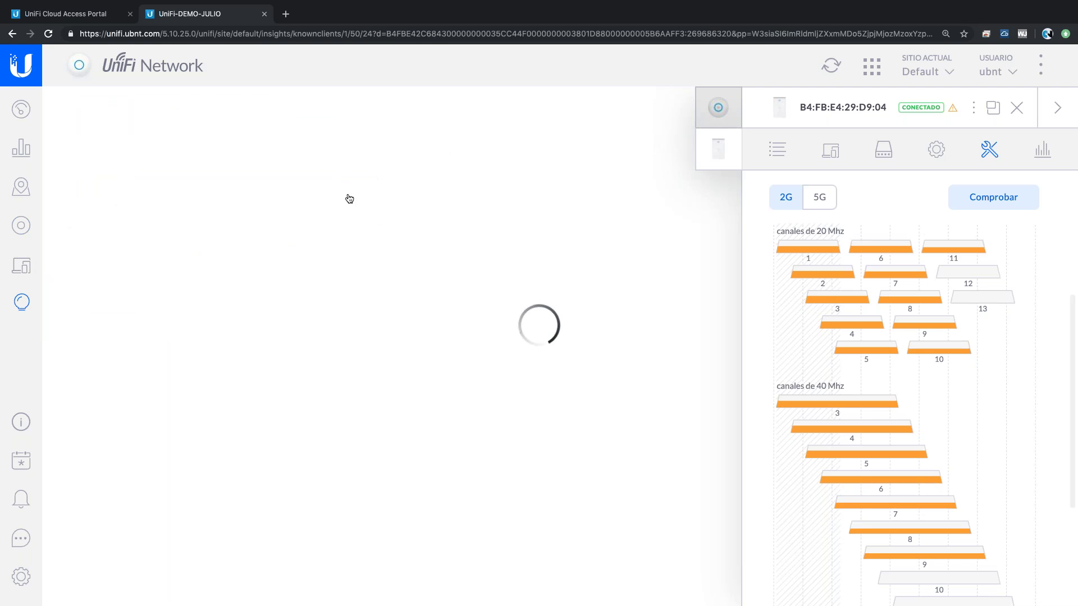
{"action": "left_click", "coordinate": [1059, 109]}
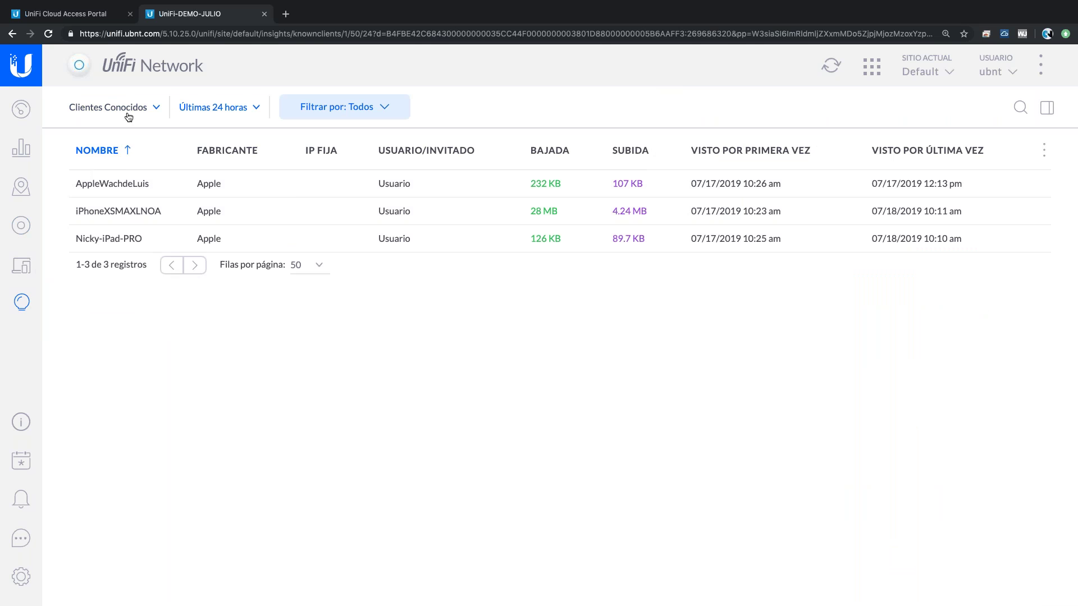
{"action": "left_click", "coordinate": [100, 113]}
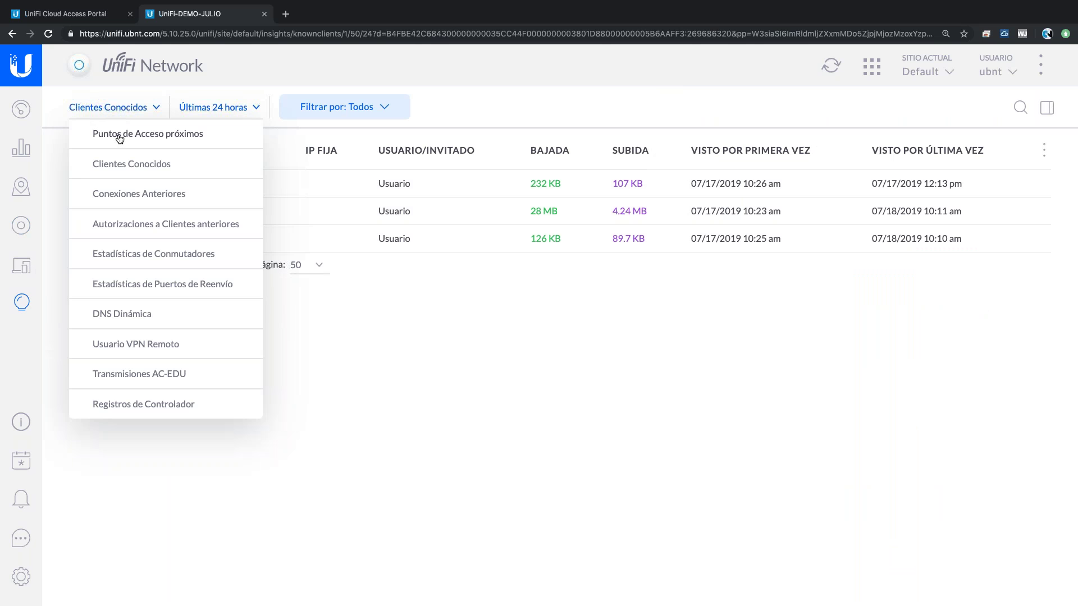
- Show the Puntos de Acceso próximos report sorted by signal, strongest (-25 dBm) first
{"action": "left_click", "coordinate": [120, 135]}
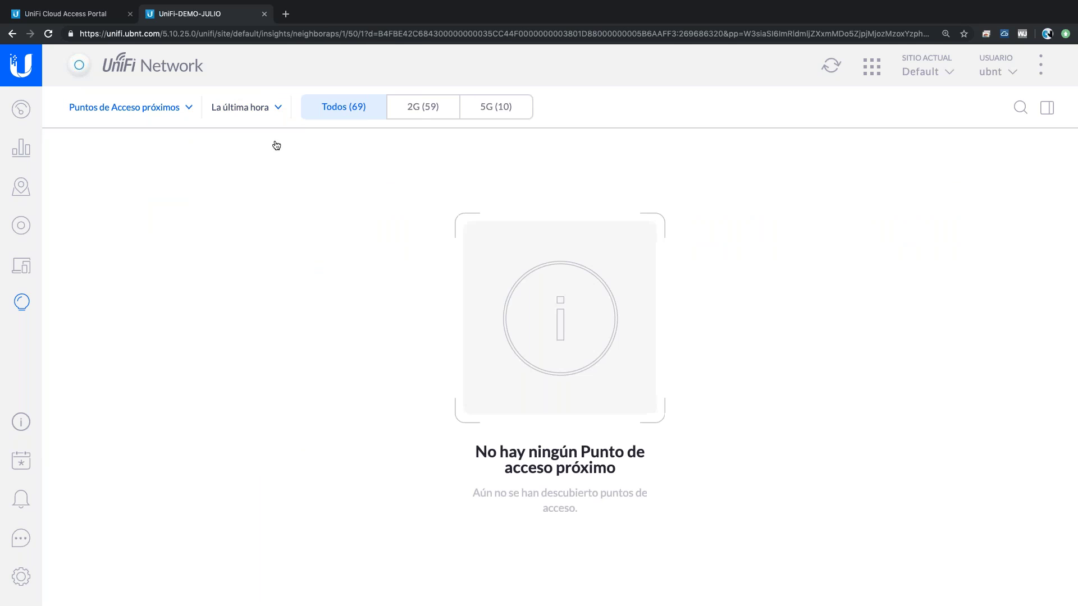
{"action": "scroll", "coordinate": [206, 359], "scroll_direction": "down", "scroll_amount": 5}
{"action": "scroll", "coordinate": [207, 359], "scroll_direction": "down", "scroll_amount": 6}
{"action": "scroll", "coordinate": [207, 360], "scroll_direction": "down", "scroll_amount": 5}
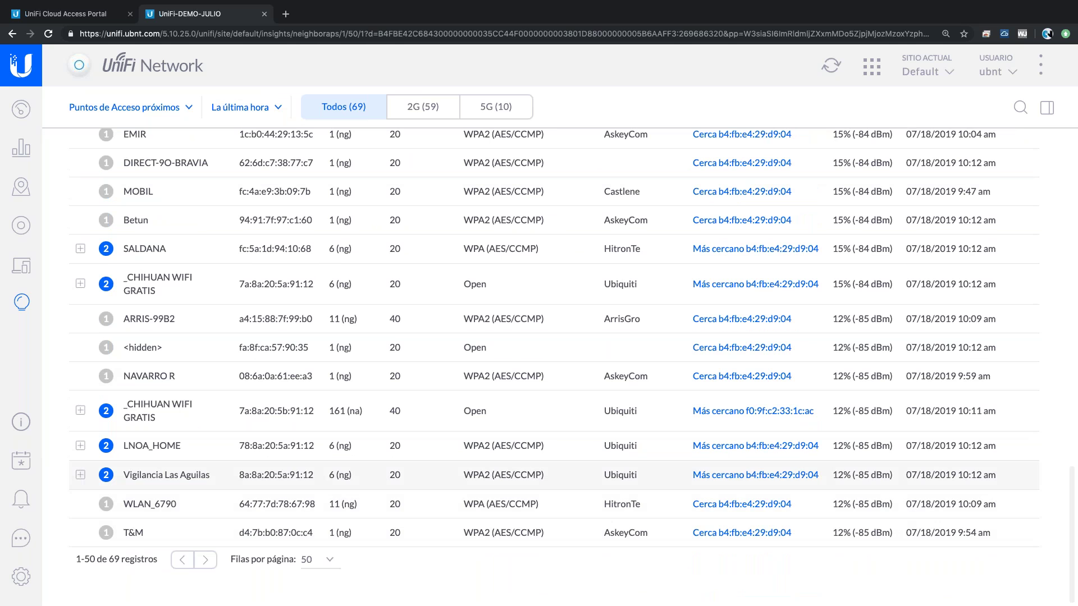
{"action": "scroll", "coordinate": [554, 354], "scroll_direction": "up", "scroll_amount": 10}
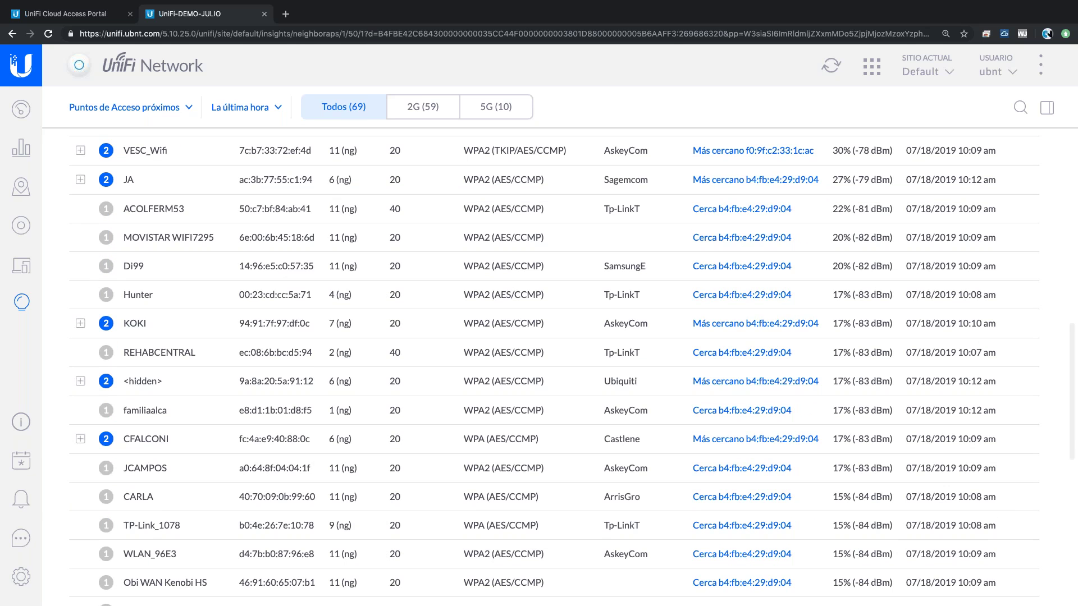
{"action": "scroll", "coordinate": [823, 204], "scroll_direction": "up", "scroll_amount": 3}
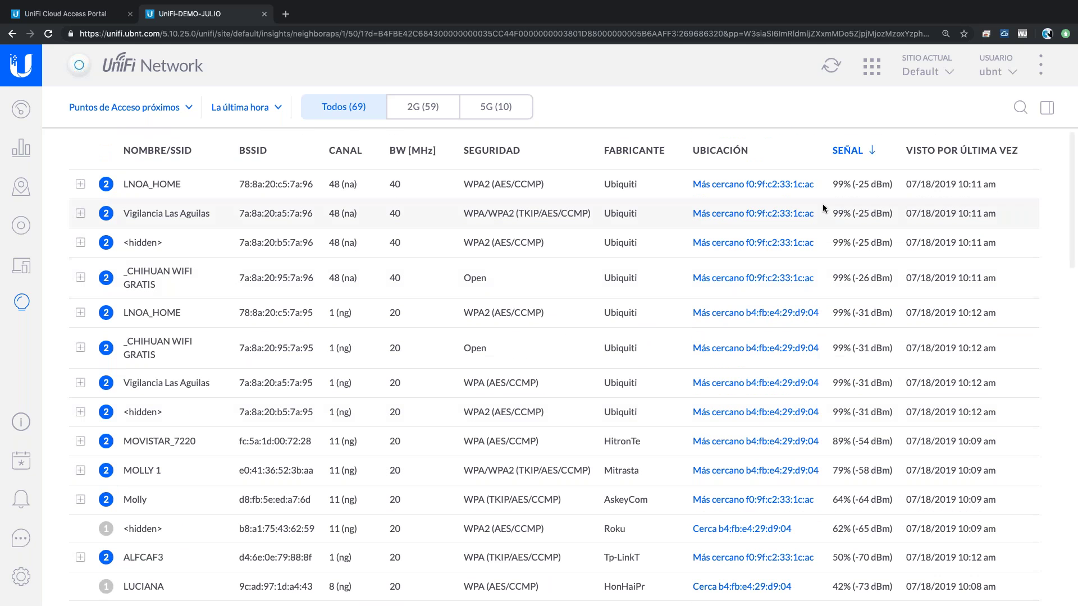
{"action": "left_click", "coordinate": [852, 150]}
{"action": "left_click", "coordinate": [855, 152]}
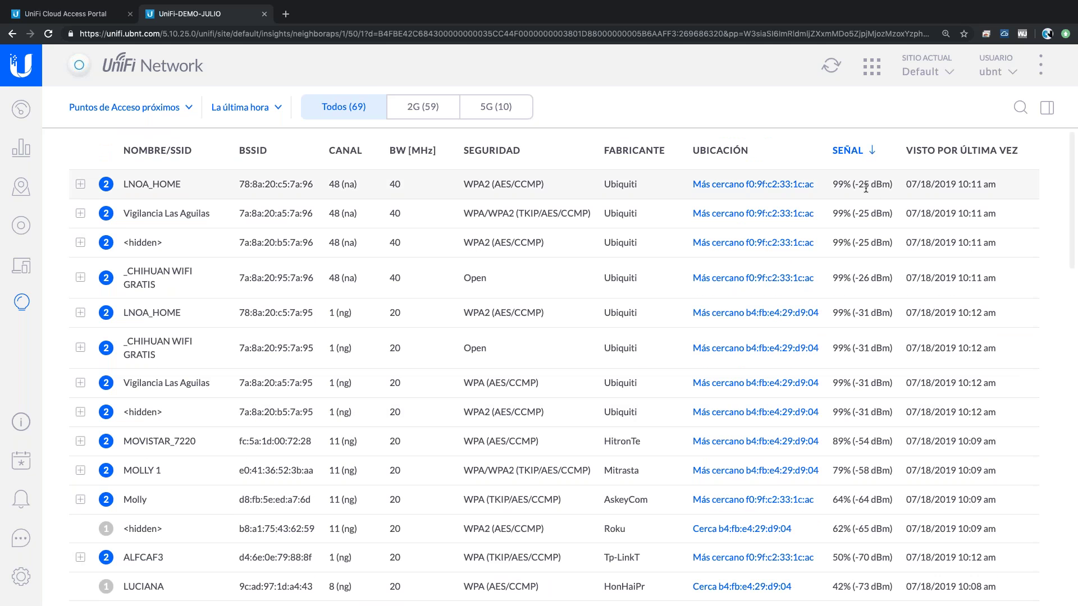
{"action": "left_click_drag", "start_coordinate": [855, 185], "coordinate": [894, 189]}
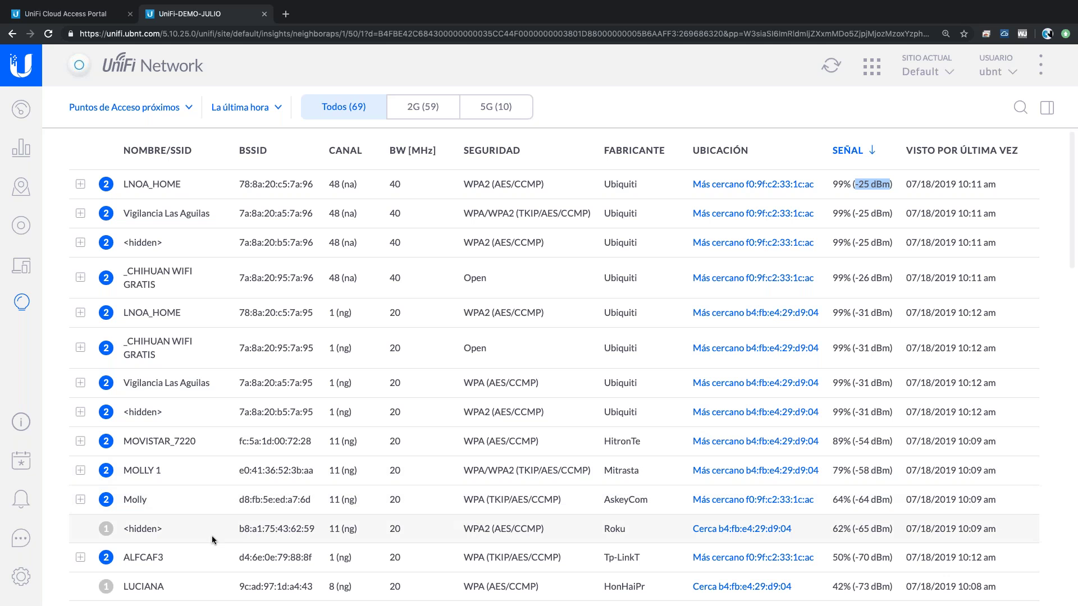
- Filter the nearby networks list to the 59 2G networks
{"action": "scroll", "coordinate": [211, 539], "scroll_direction": "down", "scroll_amount": 3}
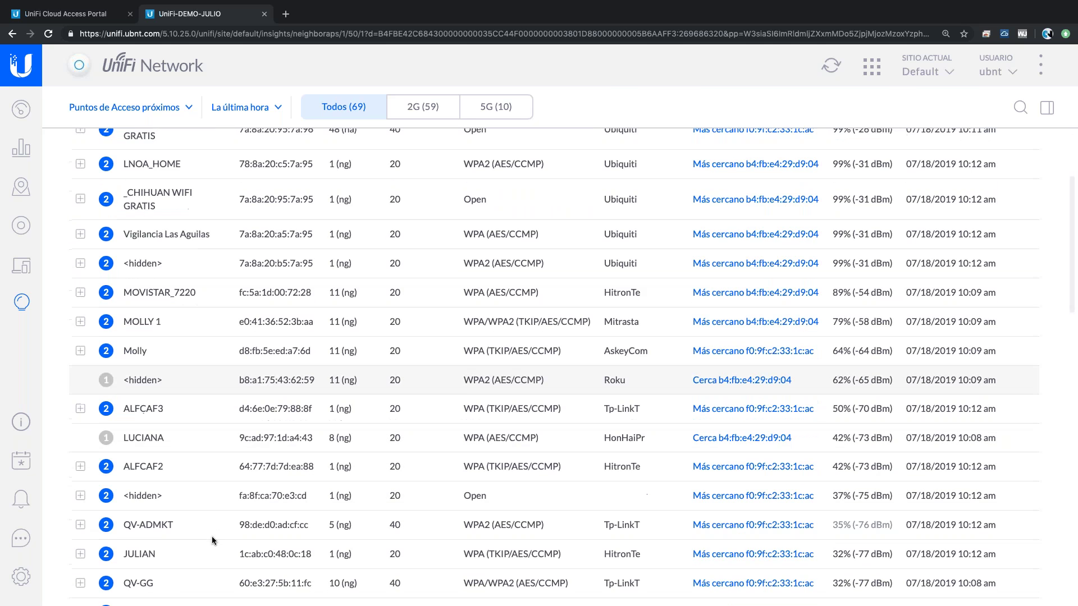
{"action": "scroll", "coordinate": [211, 537], "scroll_direction": "down", "scroll_amount": 6}
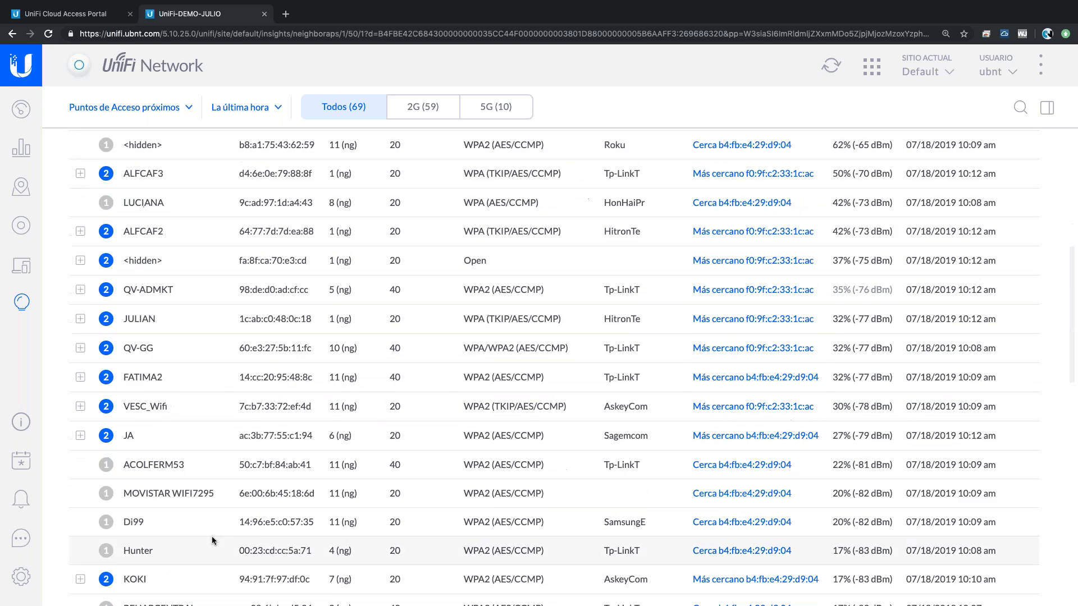
{"action": "scroll", "coordinate": [211, 537], "scroll_direction": "down", "scroll_amount": 10}
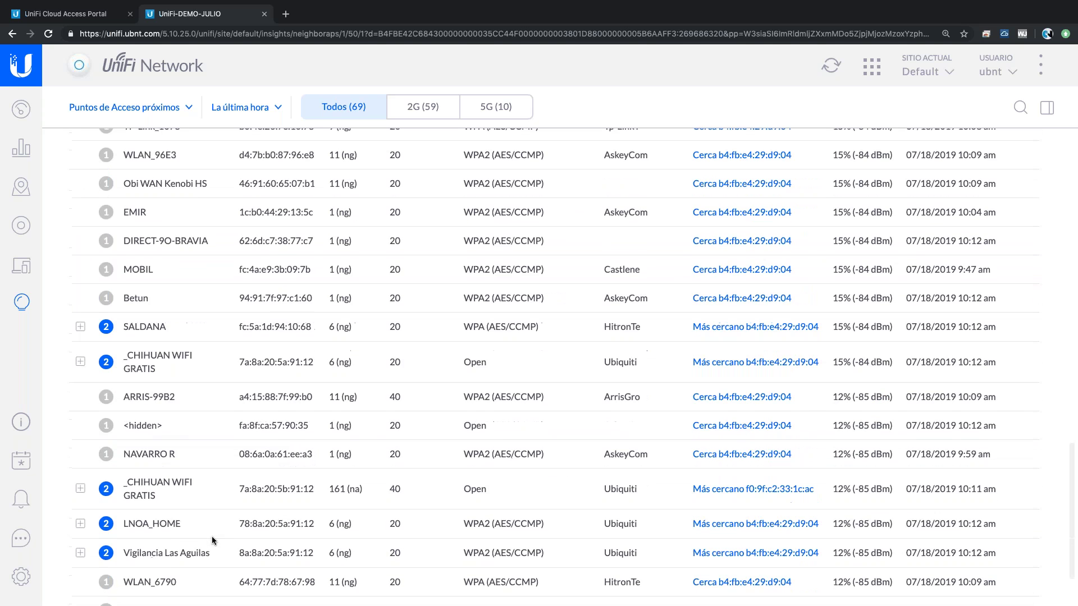
{"action": "scroll", "coordinate": [212, 537], "scroll_direction": "up", "scroll_amount": 20}
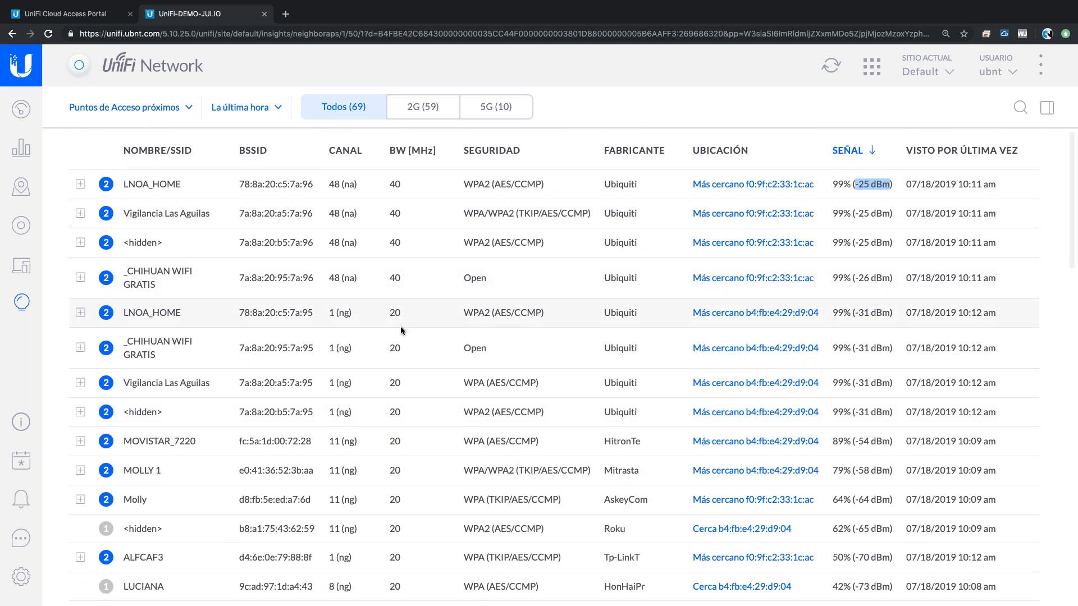
{"action": "scroll", "coordinate": [400, 327], "scroll_direction": "down", "scroll_amount": 3}
{"action": "scroll", "coordinate": [415, 258], "scroll_direction": "up", "scroll_amount": 3}
{"action": "left_click", "coordinate": [427, 107]}
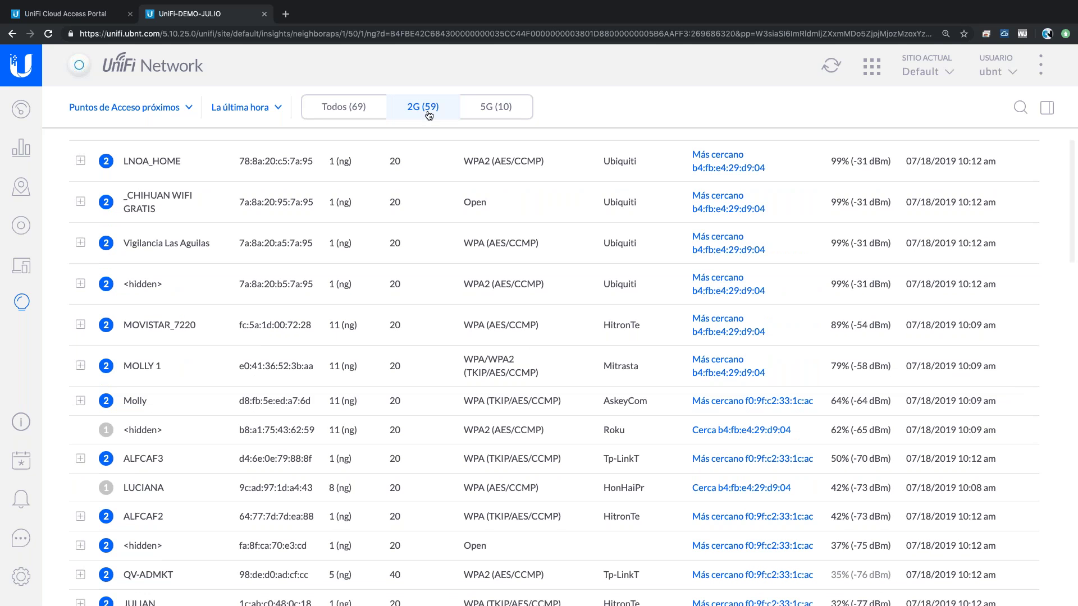
- View the 5G, 2G and Todos nearby-network lists, then return to the two-AP Devices list
{"action": "left_click", "coordinate": [522, 111]}
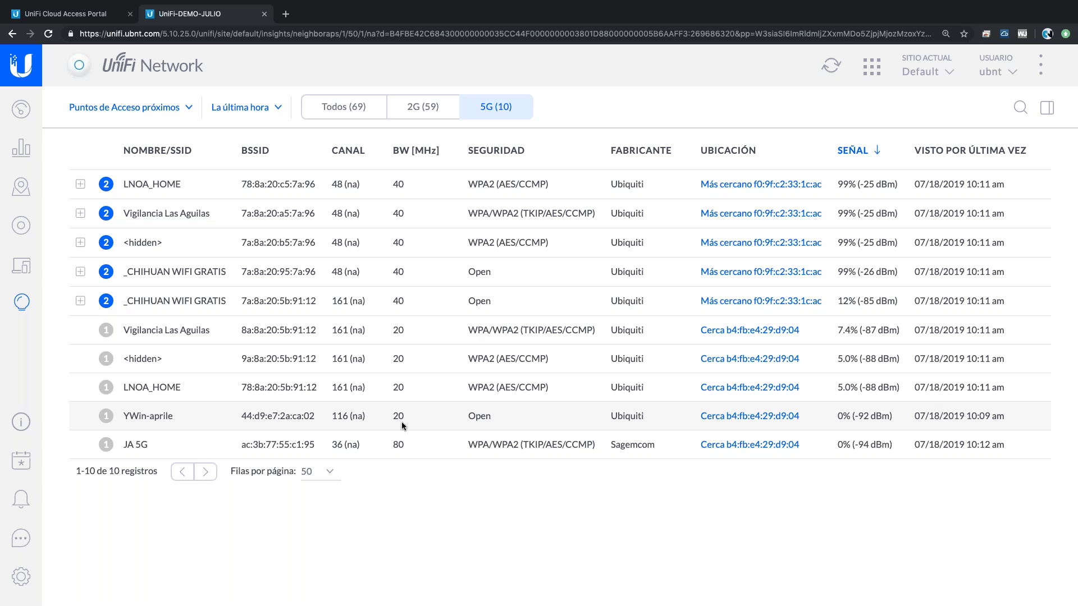
{"action": "left_click", "coordinate": [430, 112]}
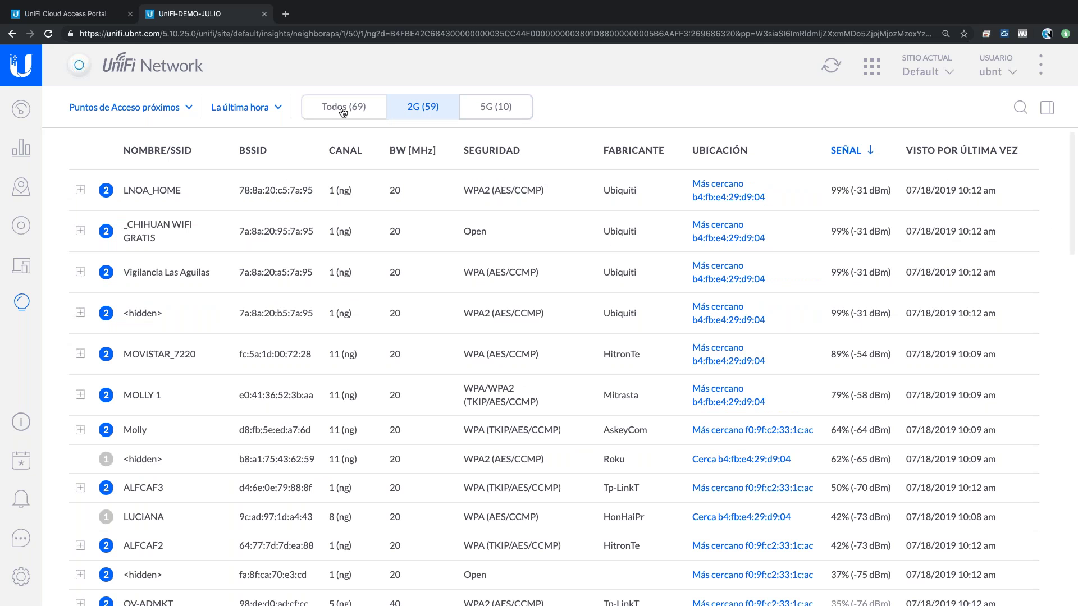
{"action": "left_click", "coordinate": [343, 111]}
{"action": "left_click", "coordinate": [21, 225]}
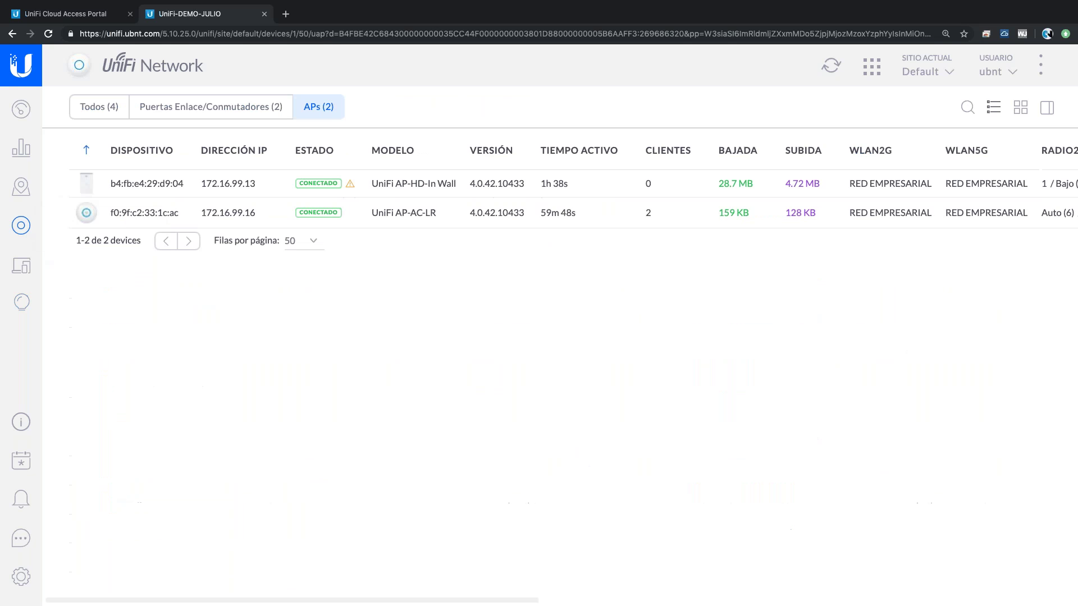
- Show the AP-HD-In Wall's 5G RF environment and inspect channel bars, including channel 155 at 12%
{"action": "left_click", "coordinate": [621, 186]}
{"action": "left_click", "coordinate": [819, 436]}
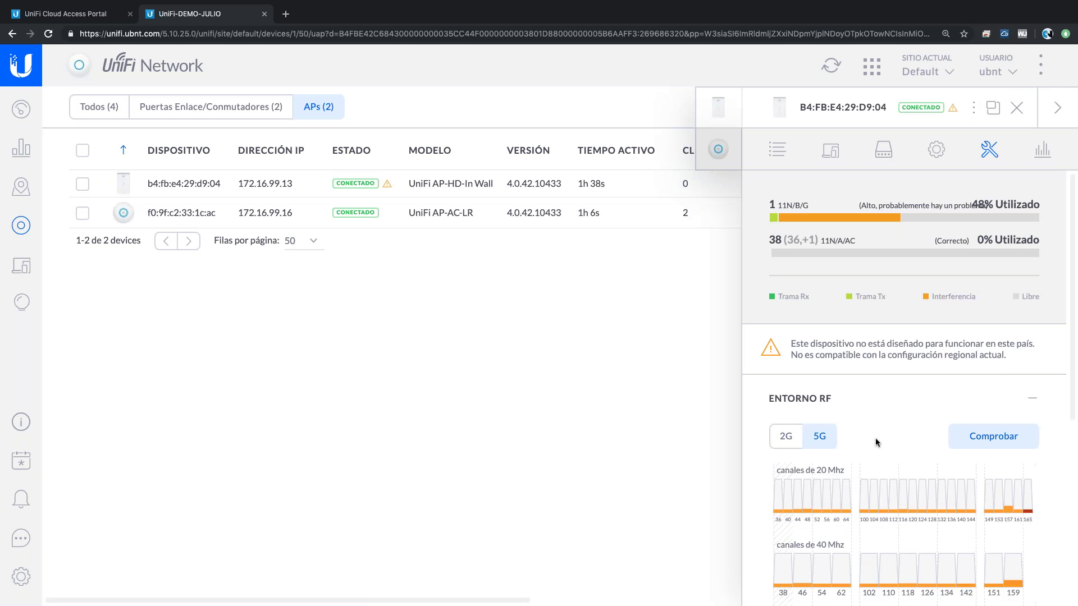
{"action": "scroll", "coordinate": [875, 438], "scroll_direction": "down", "scroll_amount": 3}
{"action": "mouse_move", "coordinate": [947, 393]}
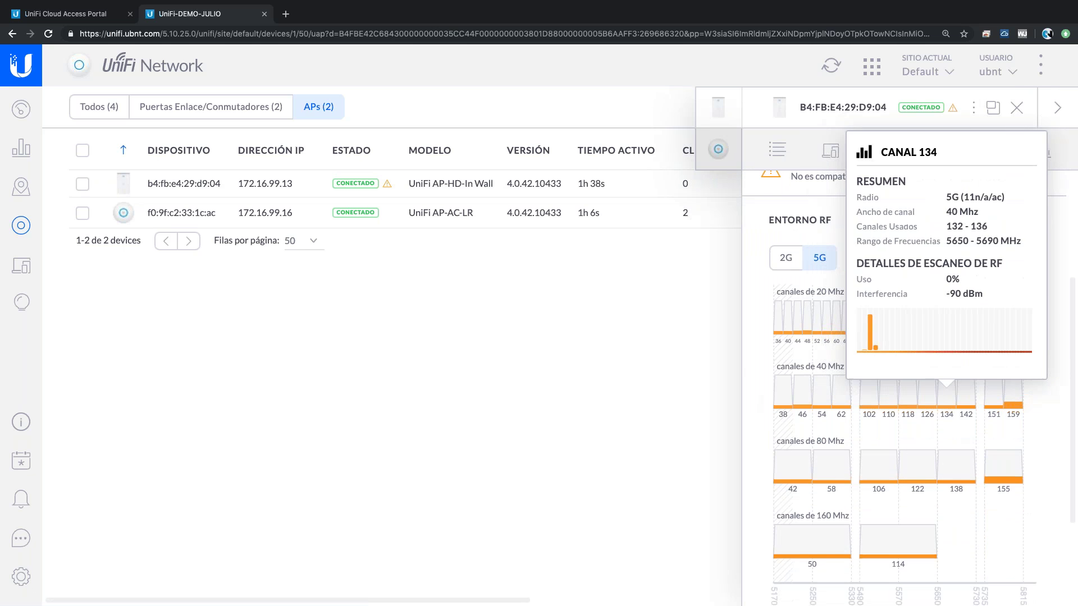
{"action": "mouse_move", "coordinate": [779, 328]}
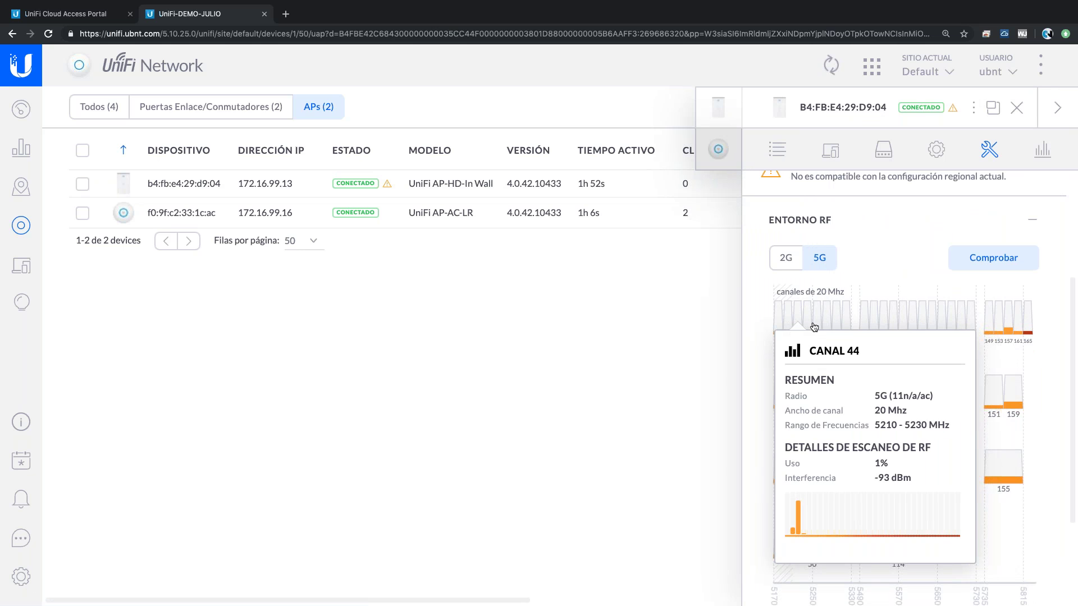
{"action": "mouse_move", "coordinate": [845, 327]}
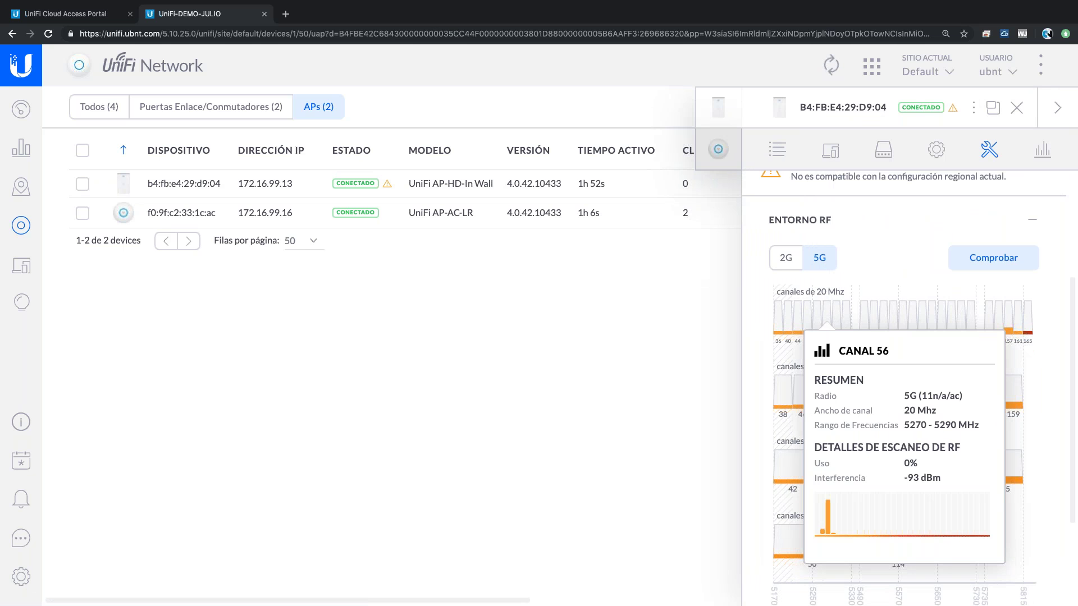
{"action": "mouse_move", "coordinate": [1009, 322]}
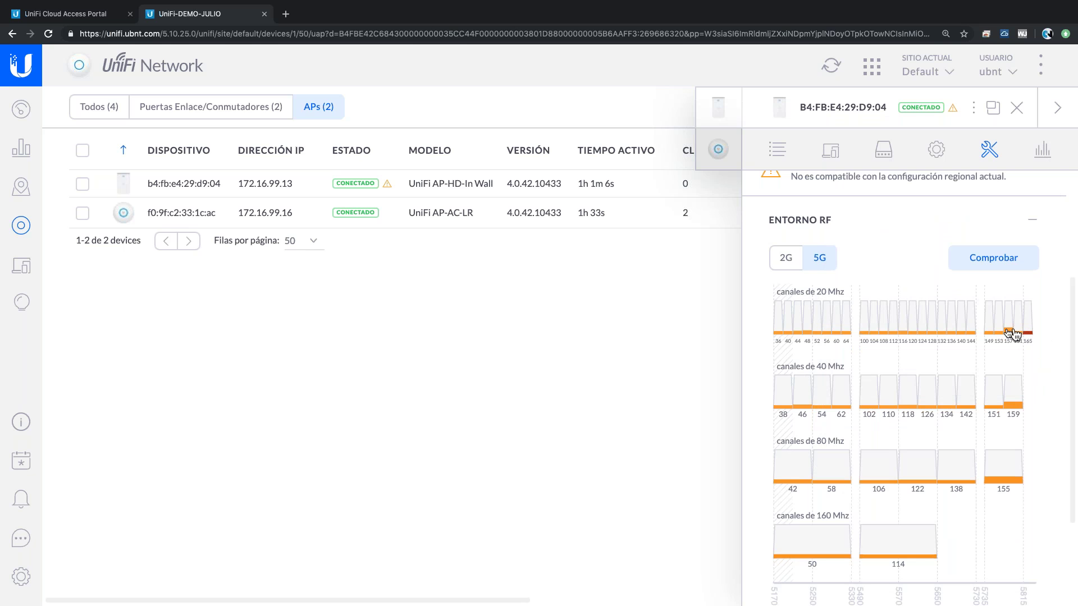
{"action": "mouse_move", "coordinate": [1013, 332]}
{"action": "mouse_move", "coordinate": [1013, 396]}
{"action": "scroll", "coordinate": [1037, 404], "scroll_direction": "down", "scroll_amount": 2}
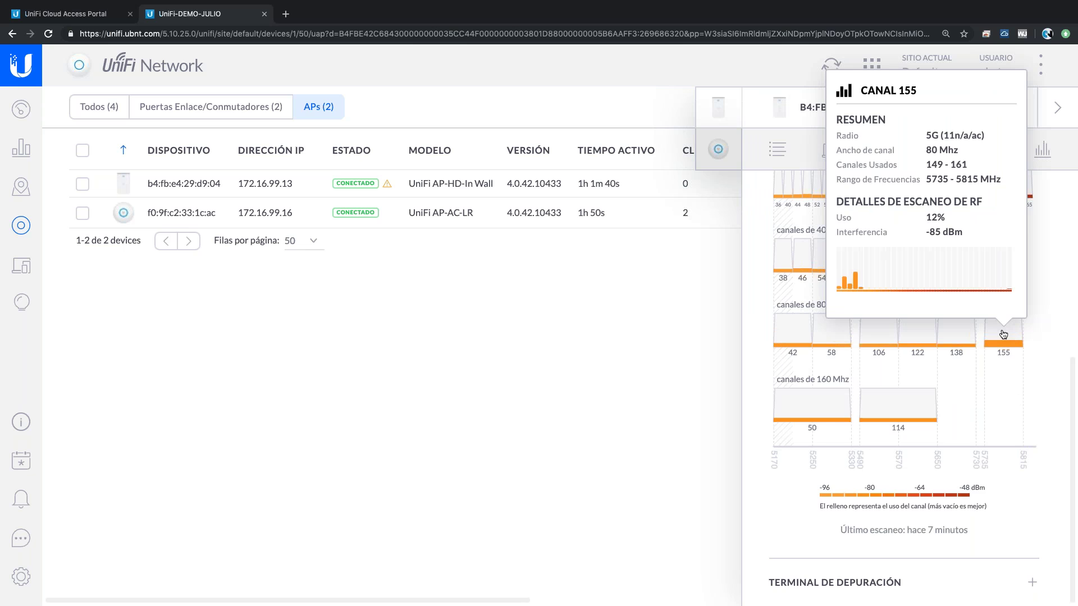
{"action": "scroll", "coordinate": [999, 359], "scroll_direction": "up", "scroll_amount": 1}
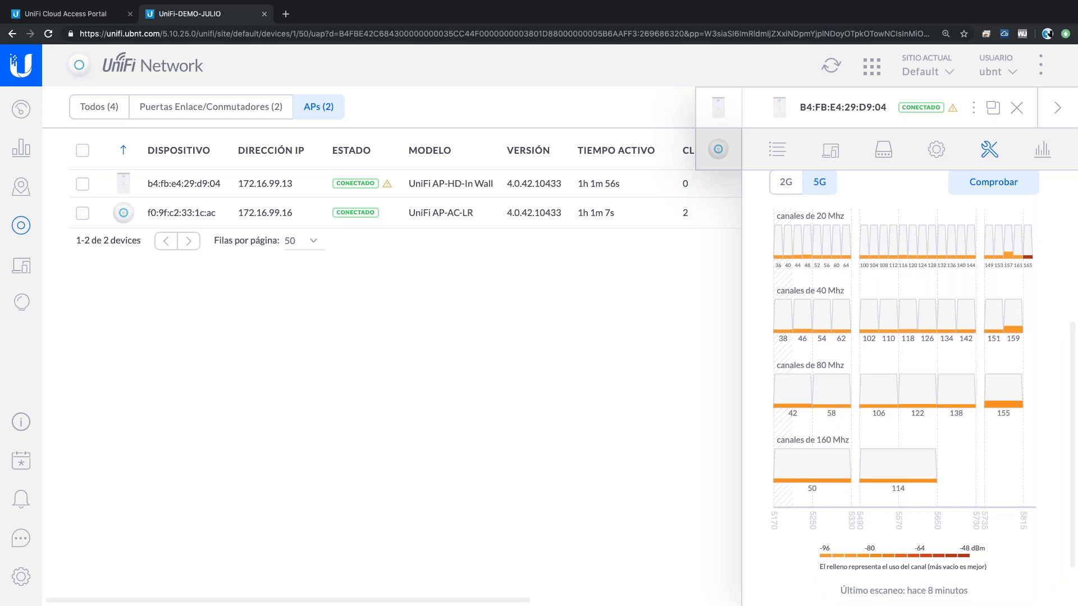
- Switch ENTORNO RF to 2G, inspect its channel bars, then return to the AP summary details
{"action": "left_click", "coordinate": [778, 180]}
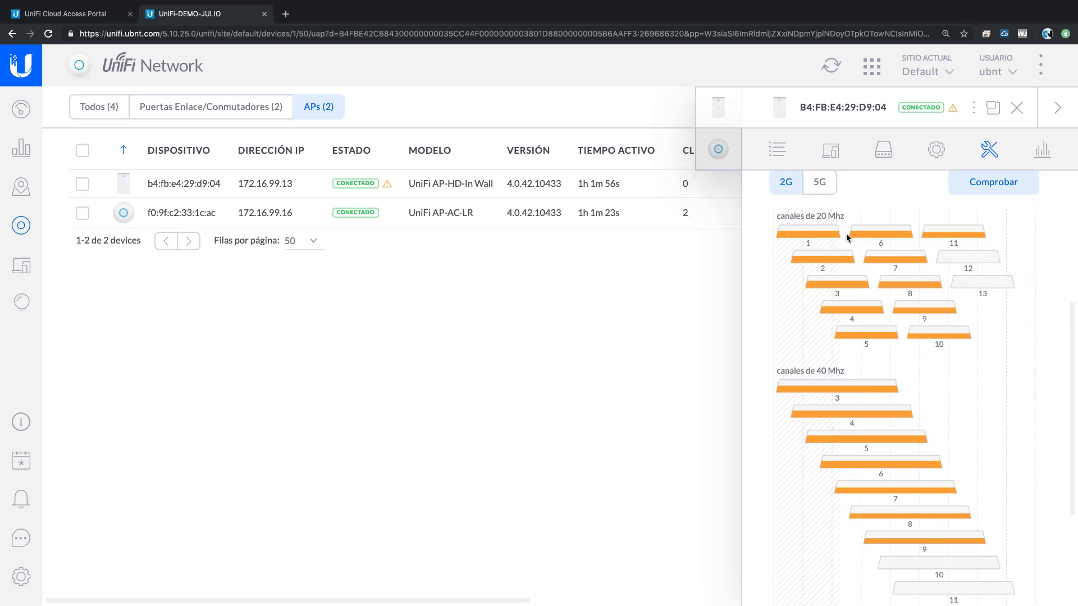
{"action": "mouse_move", "coordinate": [822, 257]}
{"action": "scroll", "coordinate": [822, 257], "scroll_direction": "up", "scroll_amount": 1}
{"action": "scroll", "coordinate": [904, 387], "scroll_direction": "up", "scroll_amount": 3}
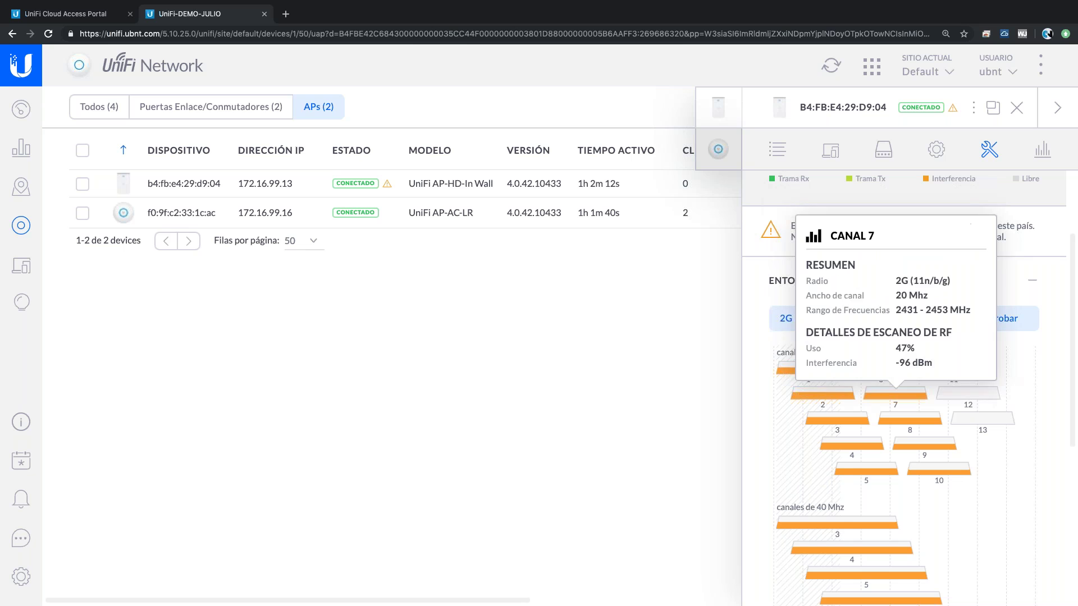
{"action": "mouse_move", "coordinate": [830, 374]}
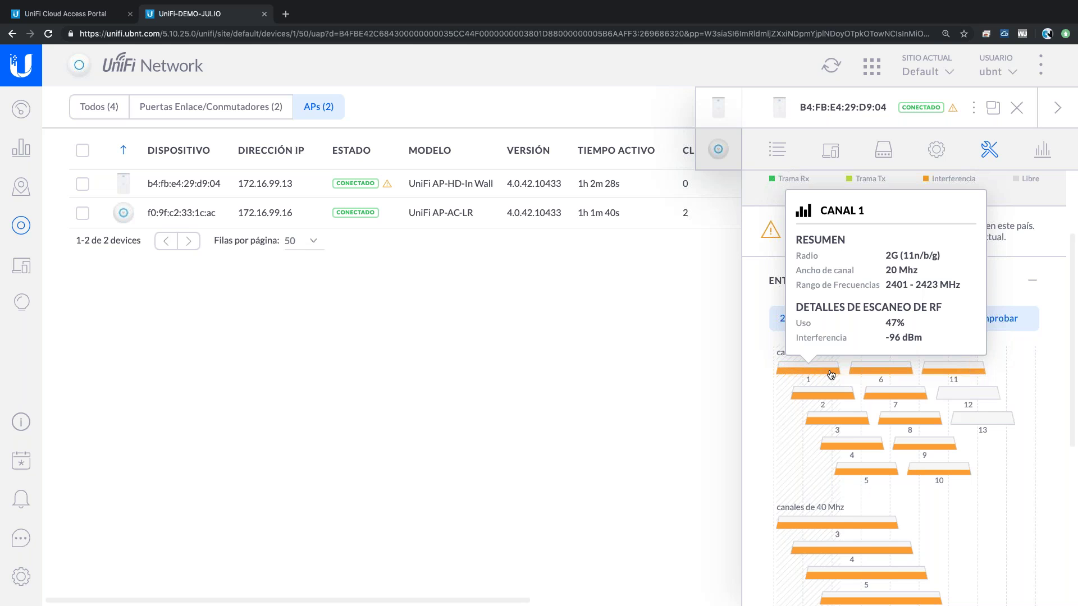
{"action": "left_click", "coordinate": [776, 150]}
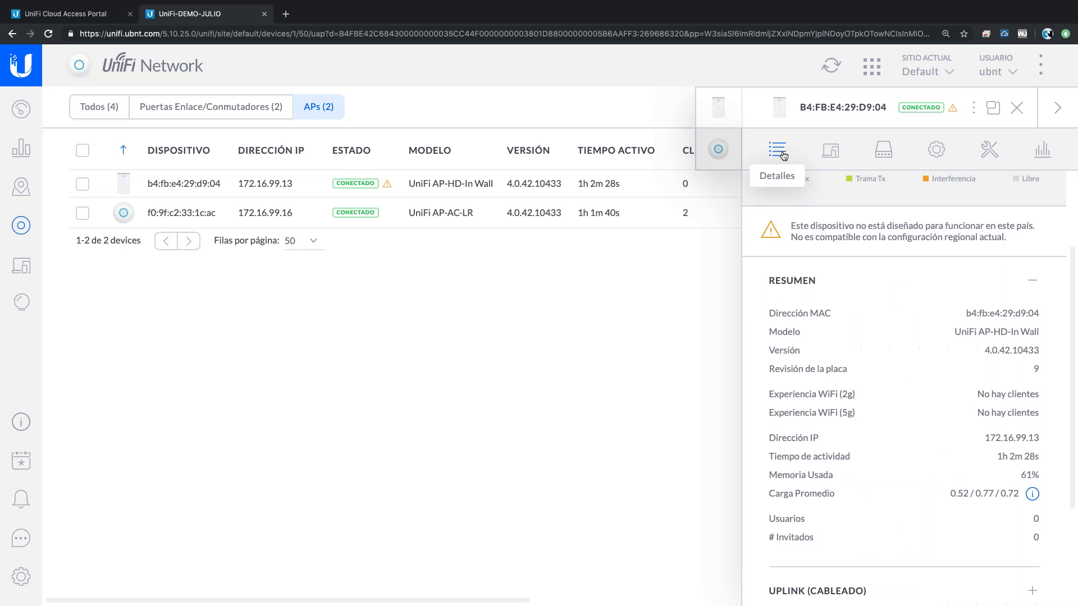
- Open the AP-HD-In Wall's Herramientas tab and scroll through the Entorno RF channel chart
{"action": "scroll", "coordinate": [824, 209], "scroll_direction": "up", "scroll_amount": 3}
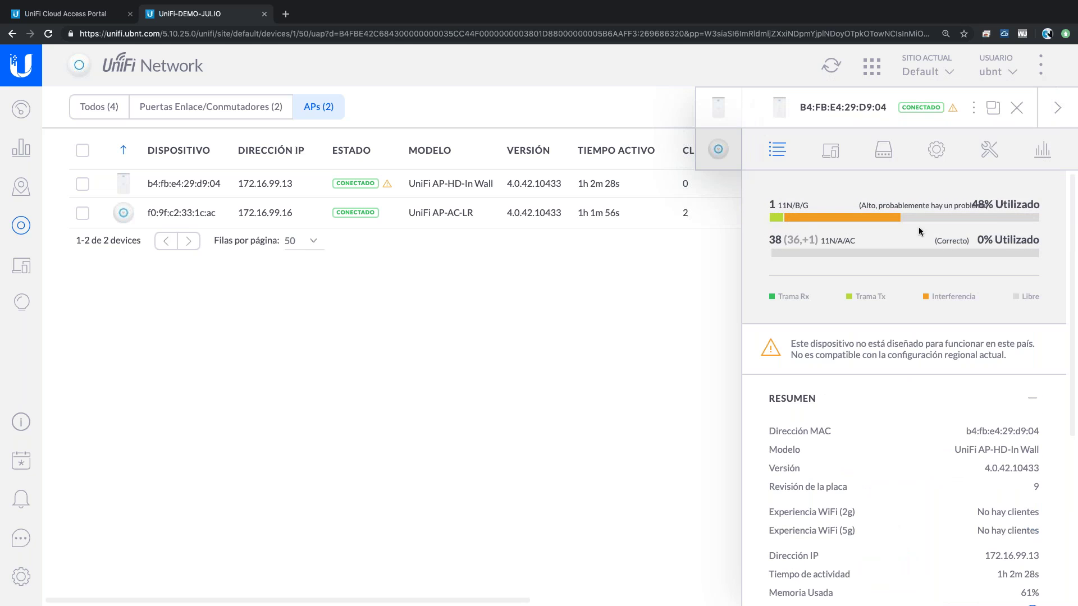
{"action": "mouse_move", "coordinate": [923, 250]}
{"action": "left_click", "coordinate": [987, 149]}
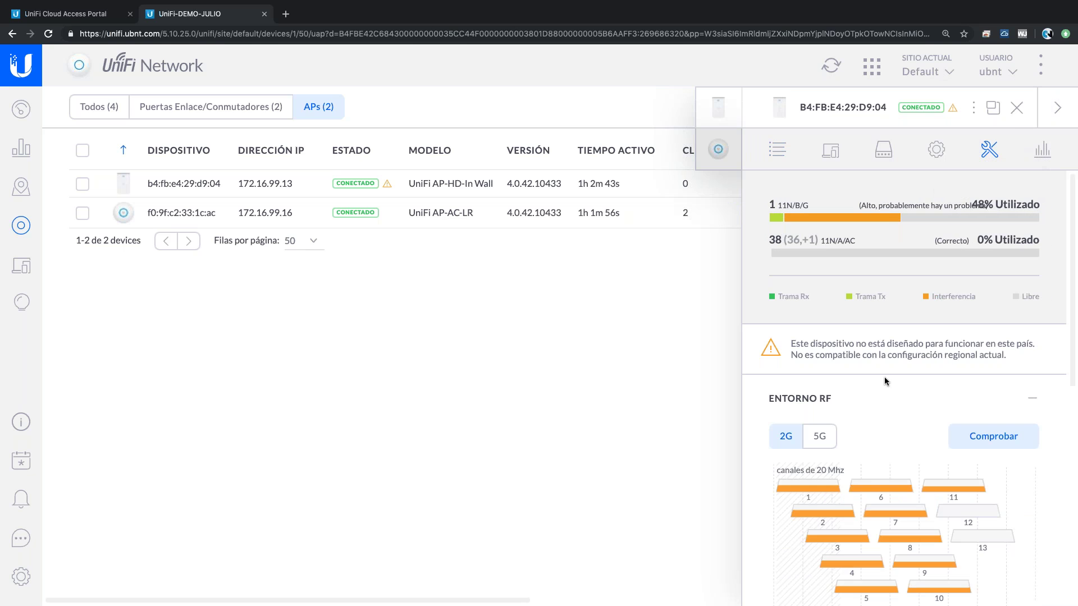
{"action": "scroll", "coordinate": [876, 472], "scroll_direction": "down", "scroll_amount": 3}
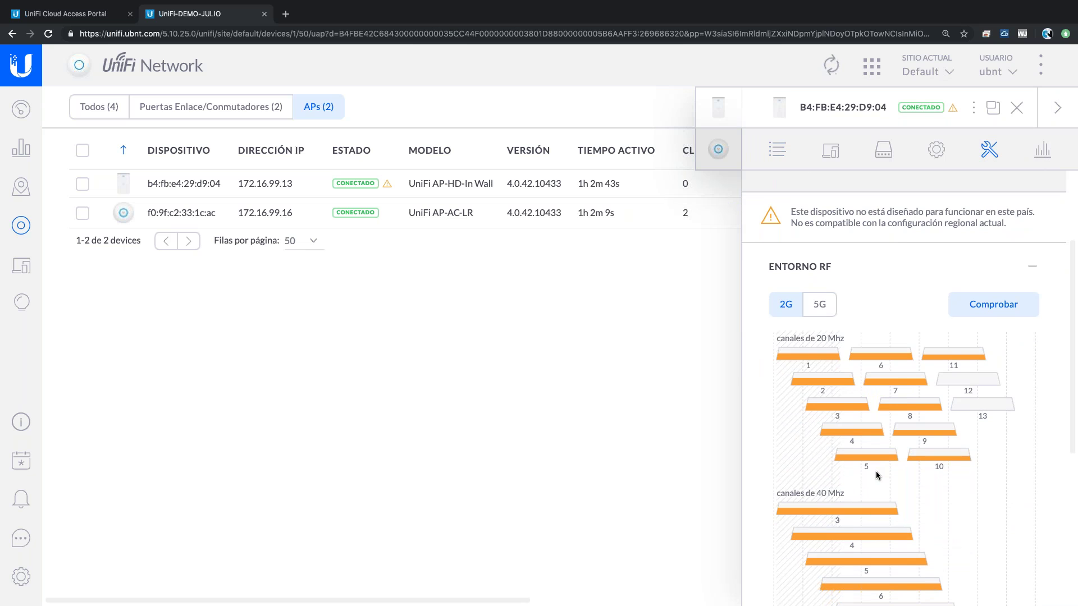
{"action": "mouse_move", "coordinate": [942, 459]}
{"action": "left_click", "coordinate": [1017, 108]}
{"action": "left_click", "coordinate": [1017, 109]}
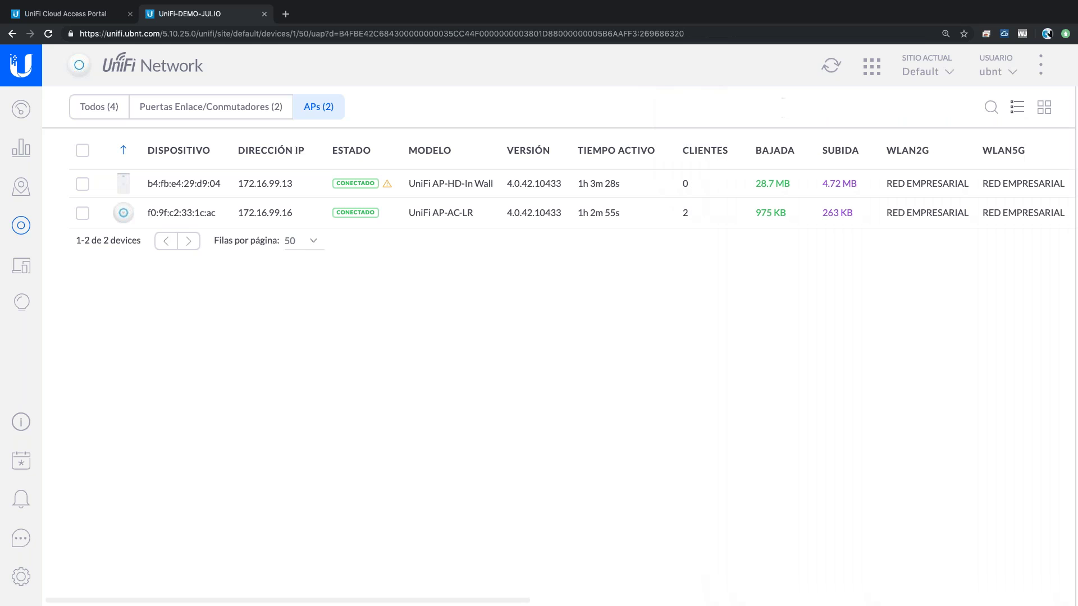
{"action": "left_click", "coordinate": [392, 212]}
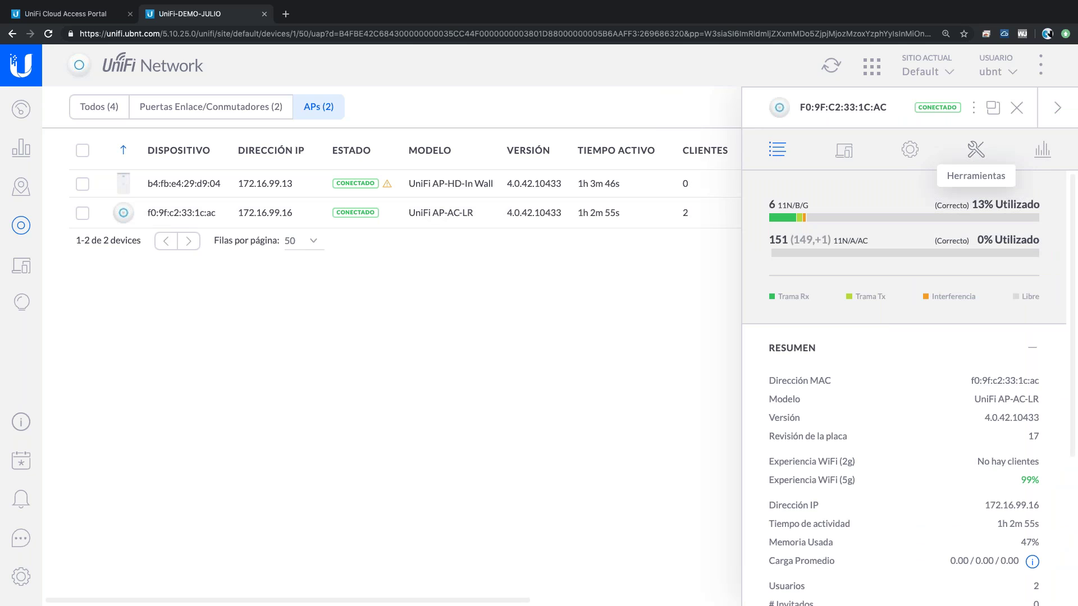
{"action": "left_click", "coordinate": [975, 151]}
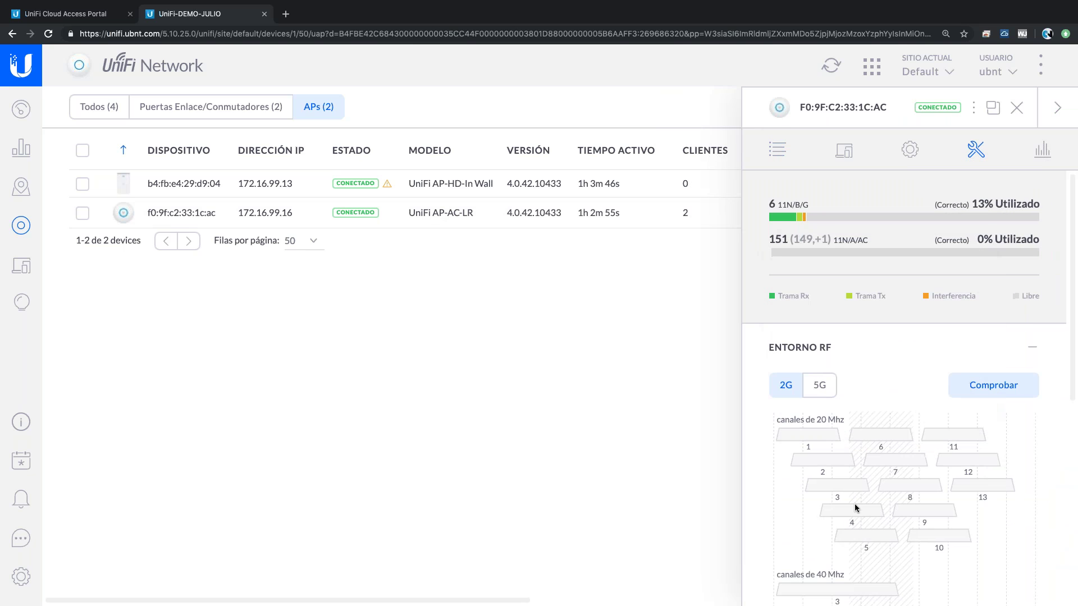
{"action": "scroll", "coordinate": [855, 508], "scroll_direction": "down", "scroll_amount": 1}
{"action": "mouse_move", "coordinate": [880, 377]}
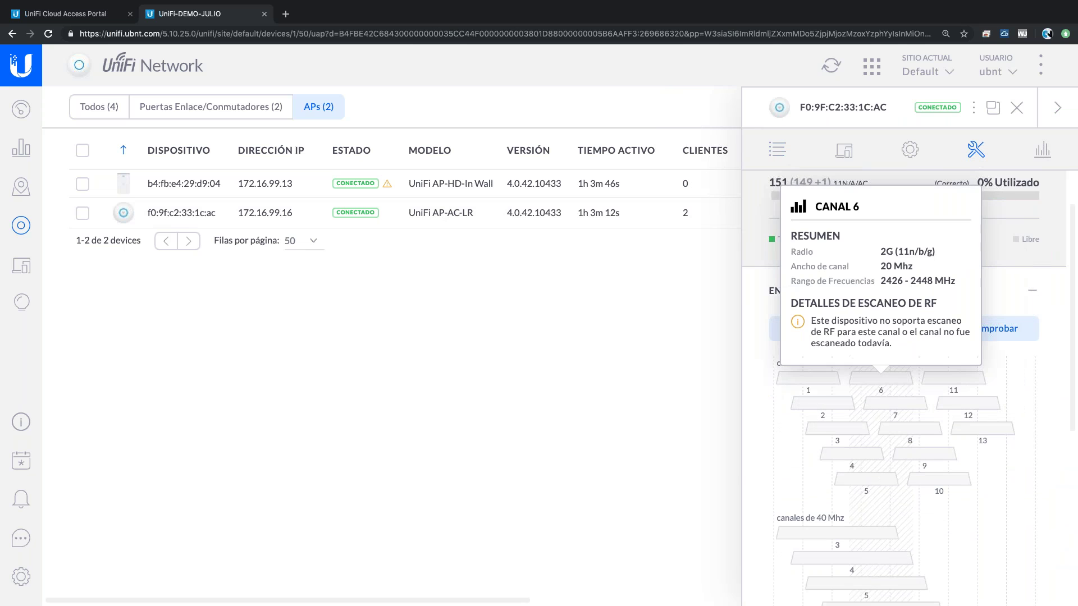
{"action": "scroll", "coordinate": [927, 460], "scroll_direction": "down", "scroll_amount": 3}
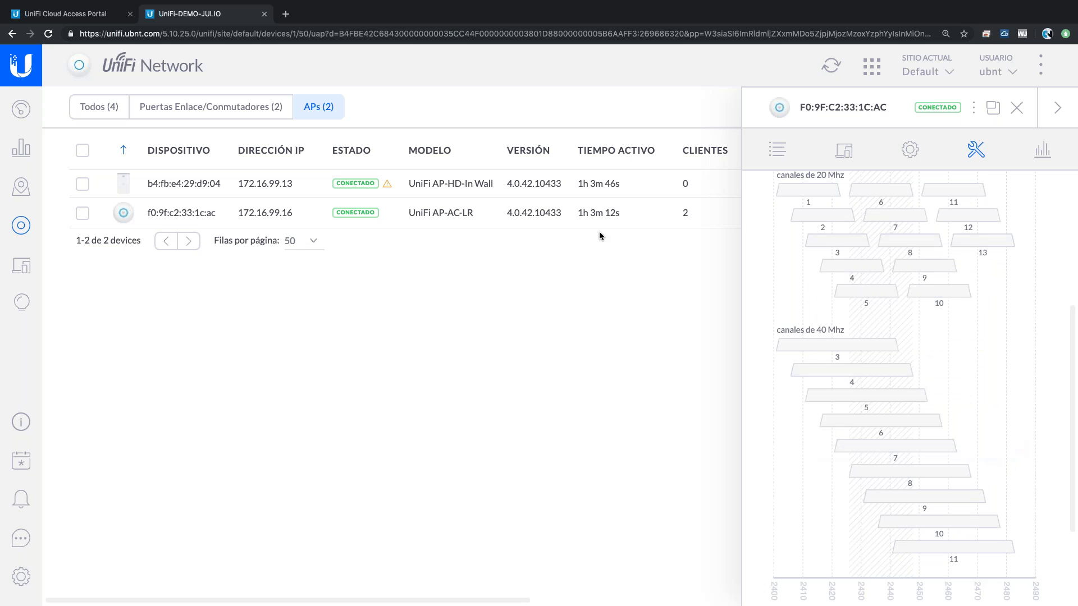
{"action": "left_click", "coordinate": [583, 186]}
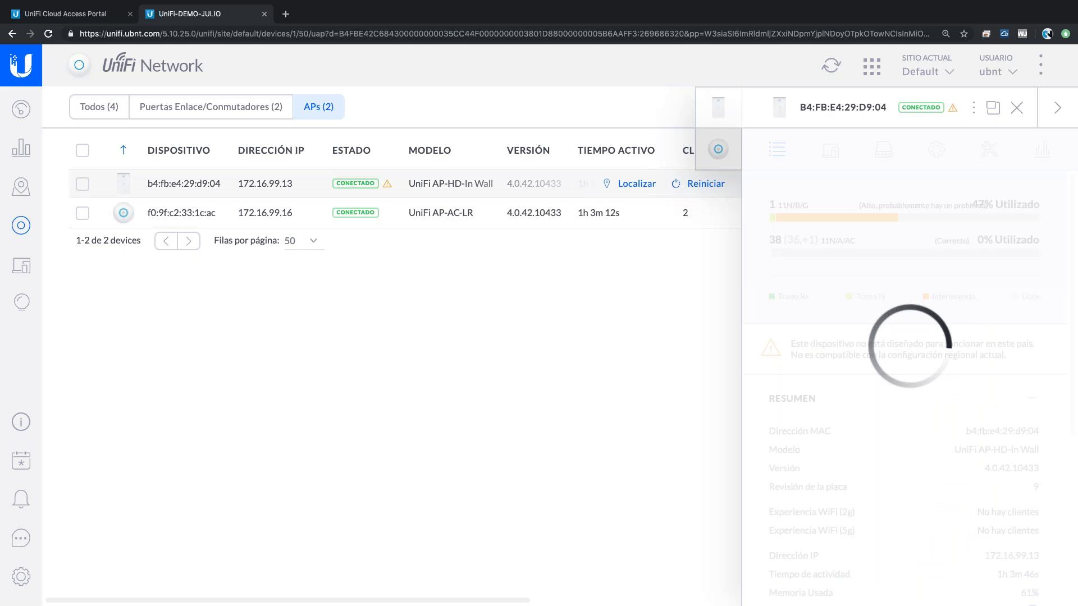
{"action": "left_click", "coordinate": [988, 150]}
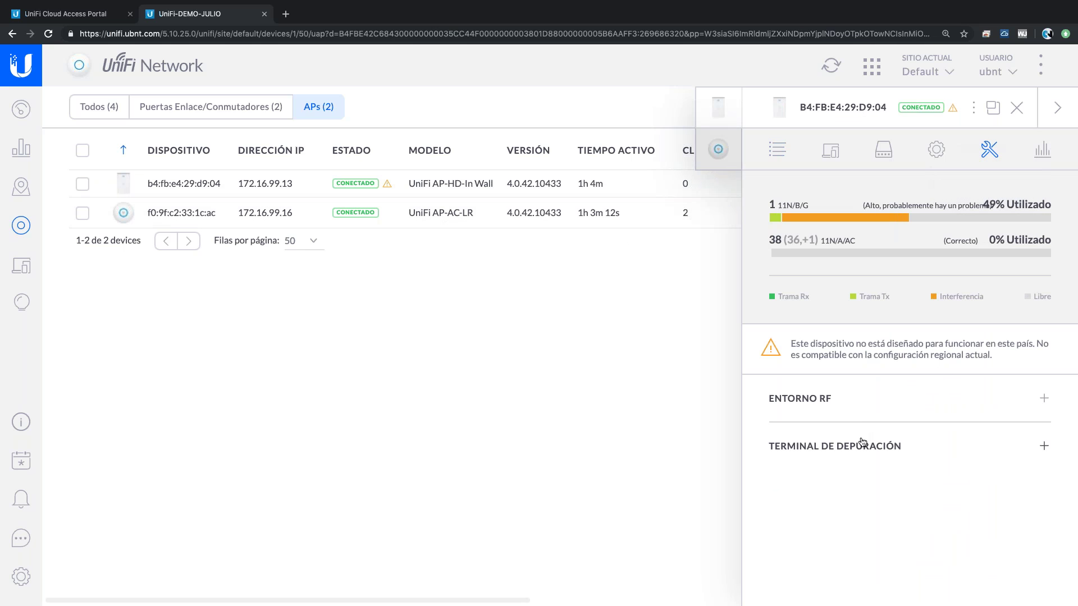
{"action": "left_click", "coordinate": [859, 412]}
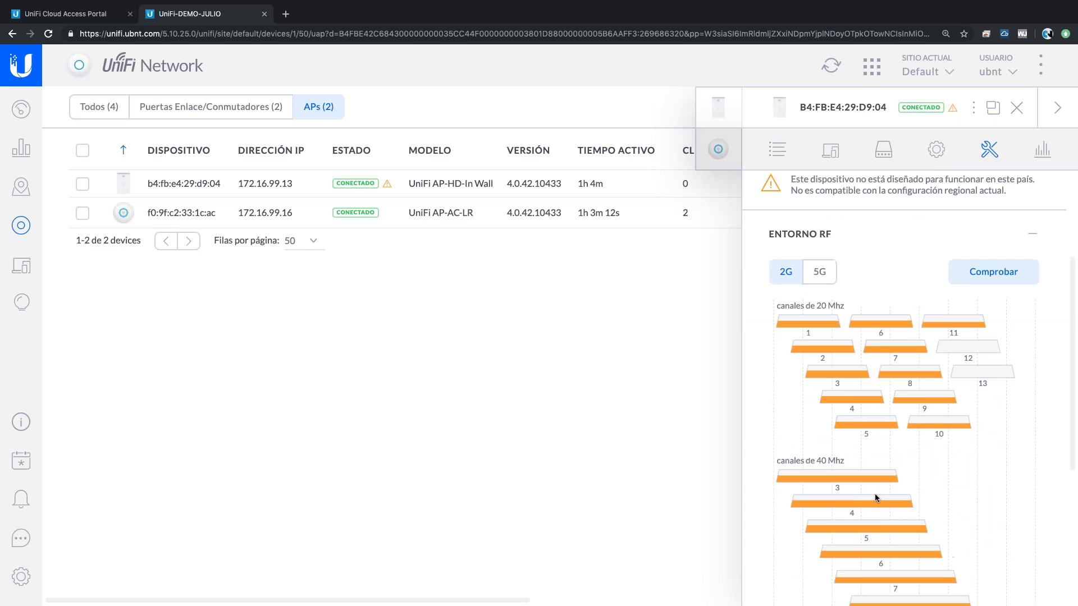
{"action": "scroll", "coordinate": [875, 493], "scroll_direction": "down", "scroll_amount": 2}
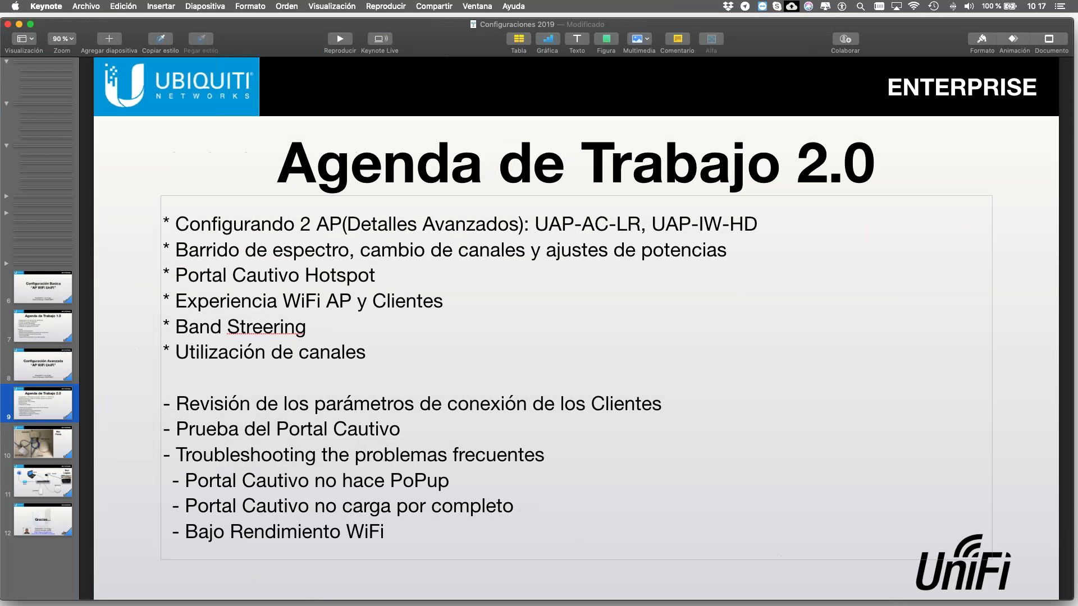
- Highlight 'Portal Cautivo Hotspot' on the Keynote agenda slide, then show UniFi's AP-AC-LR access point details
{"action": "left_click_drag", "start_coordinate": [219, 275], "coordinate": [177, 279]}
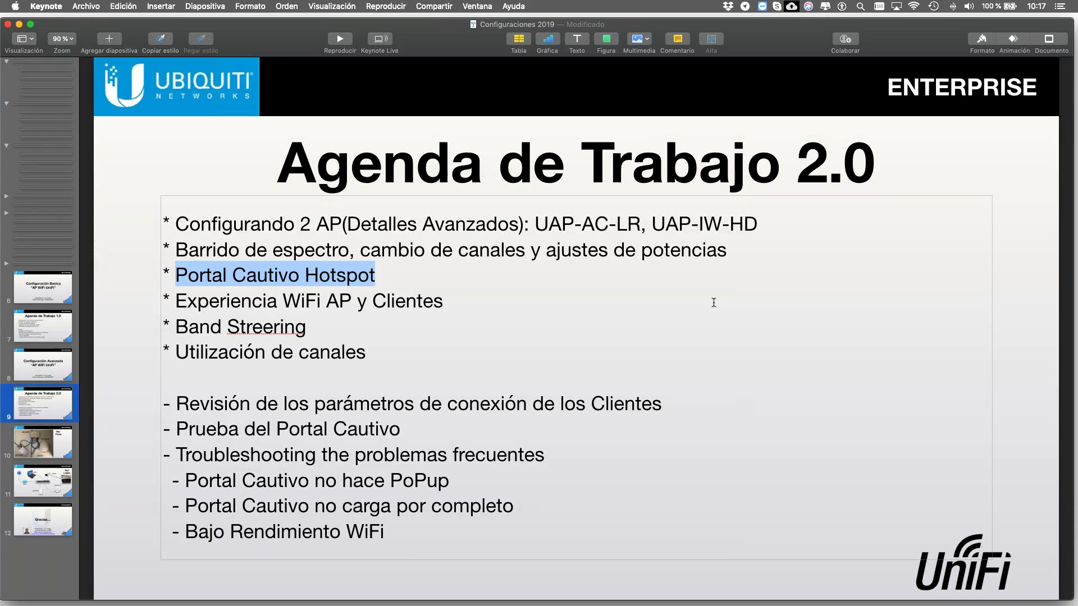
{"action": "key", "text": "ctrl+Right"}
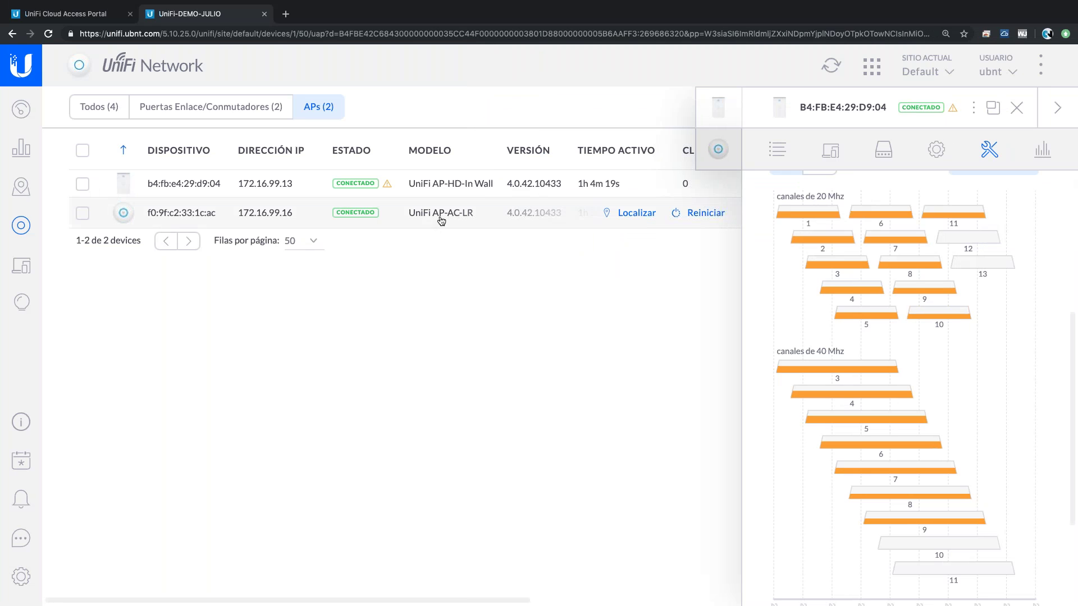
{"action": "left_click", "coordinate": [441, 221]}
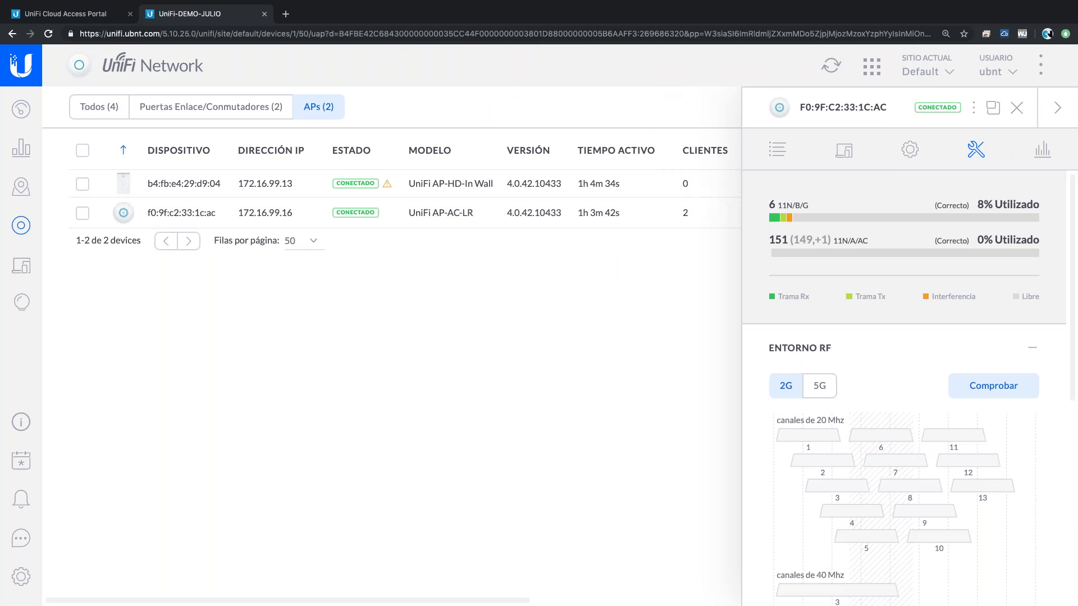
- Show the wireless networks of the RED EMPRESARIAL WLAN group, listing _DEMO EMPRESARIAL
{"action": "left_click", "coordinate": [1018, 108]}
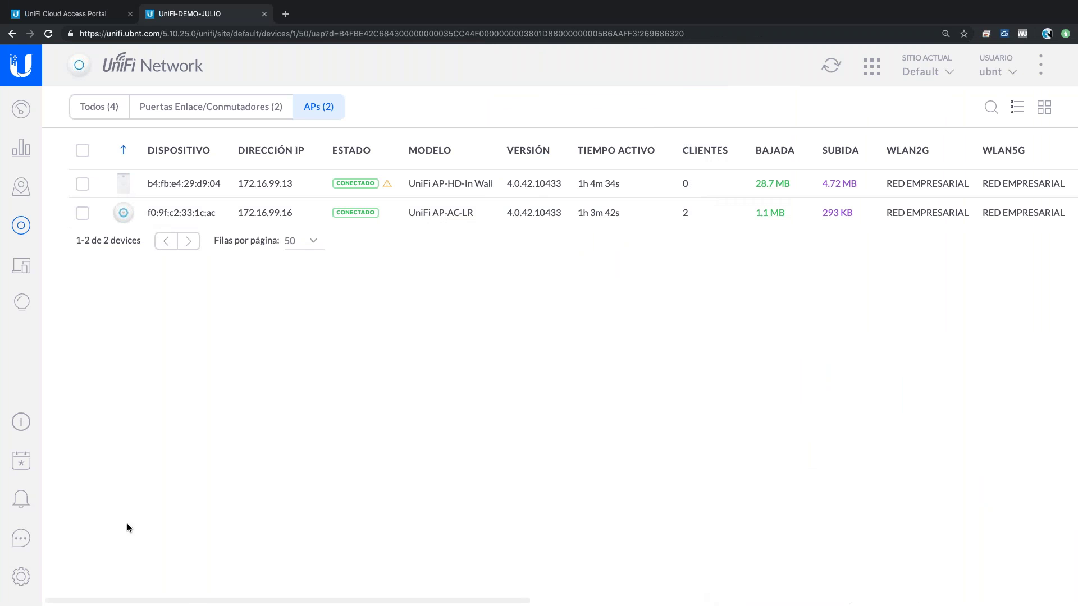
{"action": "left_click", "coordinate": [21, 577]}
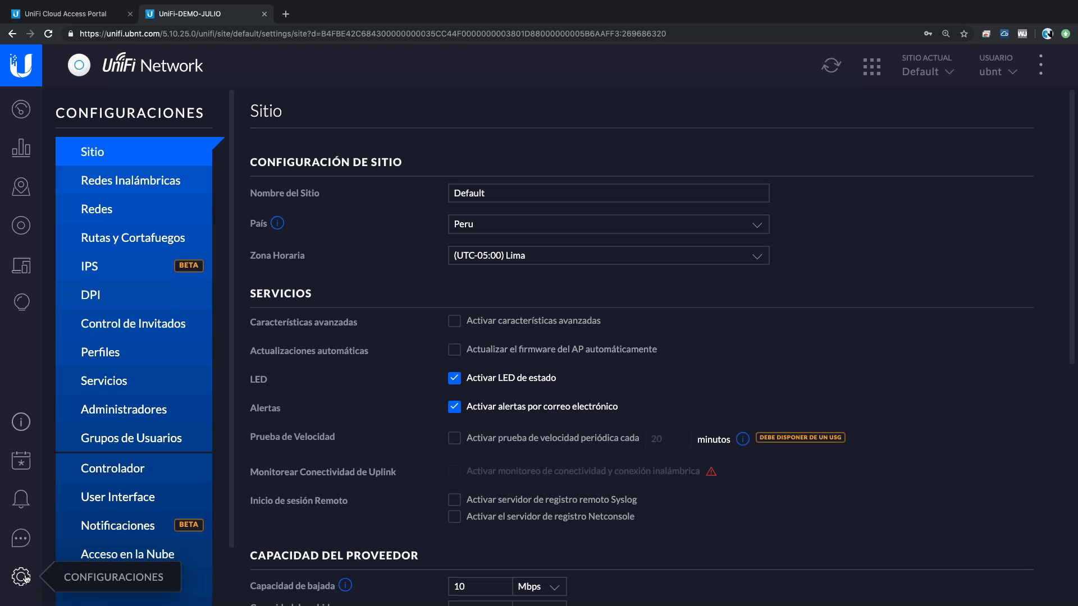
{"action": "left_click", "coordinate": [145, 184]}
{"action": "left_click", "coordinate": [916, 111]}
{"action": "left_click", "coordinate": [911, 124]}
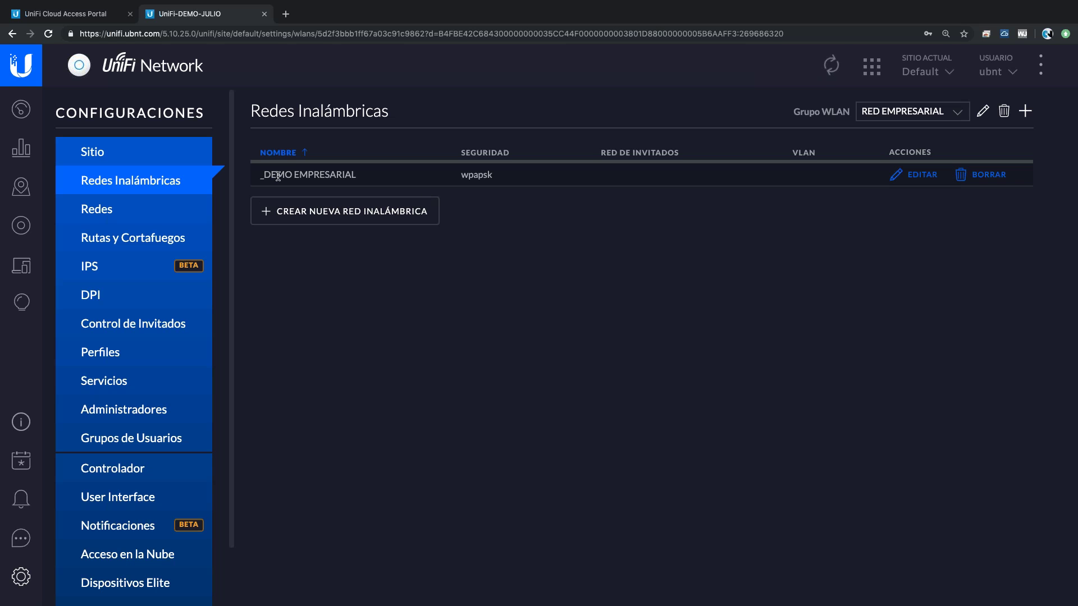
{"action": "left_click", "coordinate": [361, 218]}
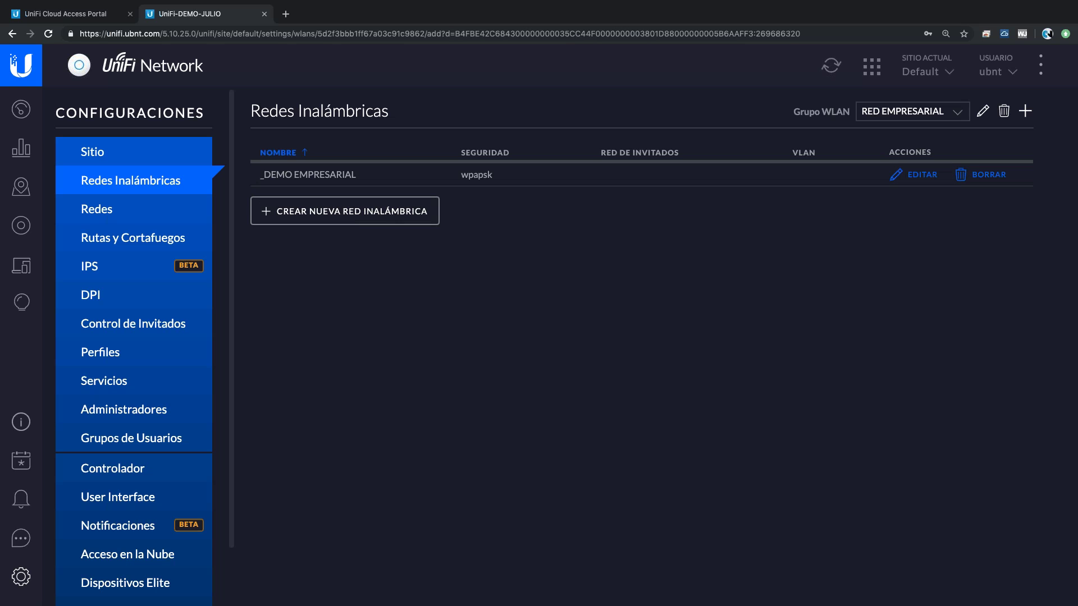
- Name the new network _DEMO_VISITAS, apply guest policies, and pick WPA Personal security under Opciones Avanzadas
{"action": "left_click", "coordinate": [520, 183]}
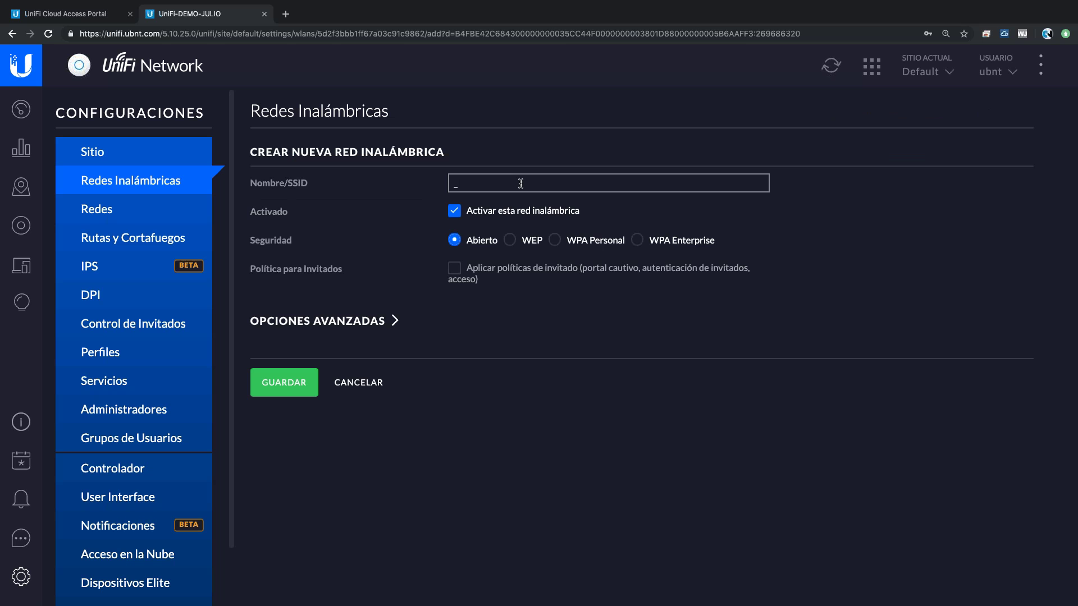
{"action": "type", "text": "_DEMO_VISTASI"}
{"action": "left_click", "coordinate": [455, 269]}
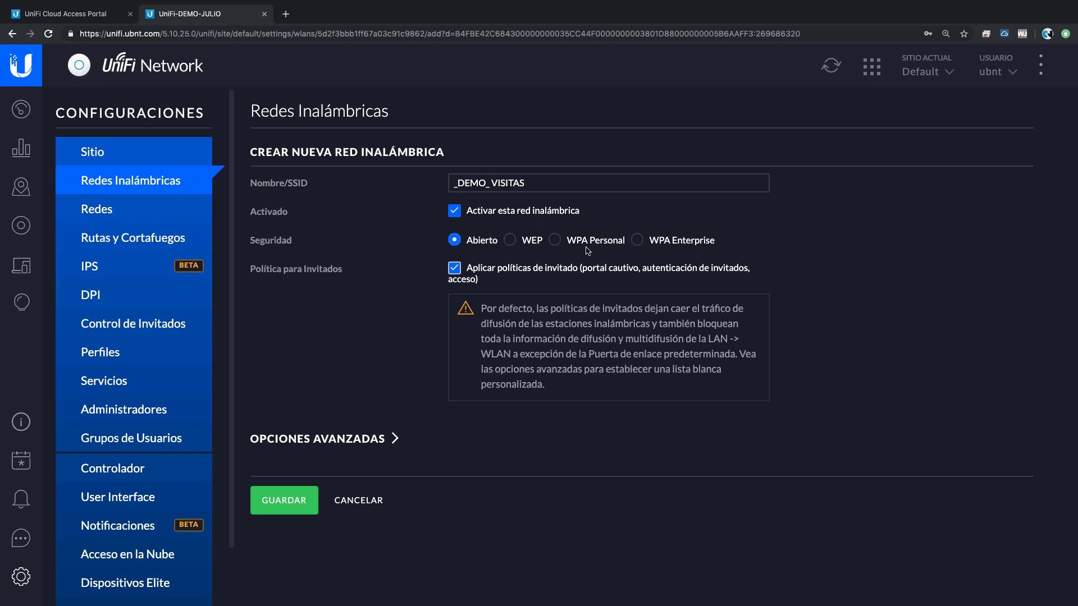
{"action": "left_click", "coordinate": [372, 442]}
{"action": "left_click", "coordinate": [556, 241]}
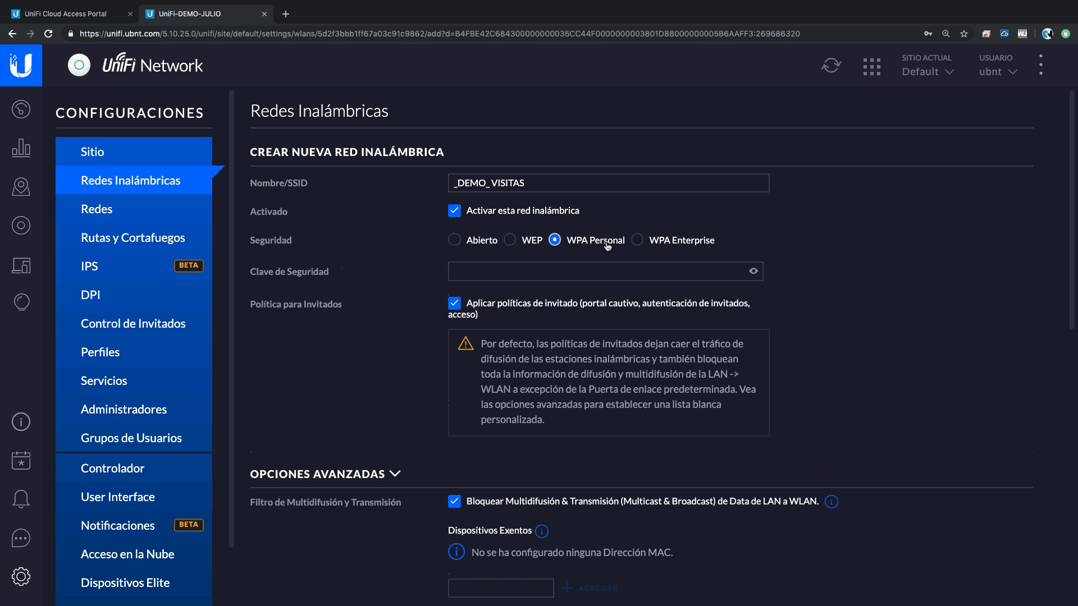
- Switch _DEMO_VISITAS security to Abierto, review advanced options including exempt MAC entries, then collapse them
{"action": "scroll", "coordinate": [498, 387], "scroll_direction": "down", "scroll_amount": 7}
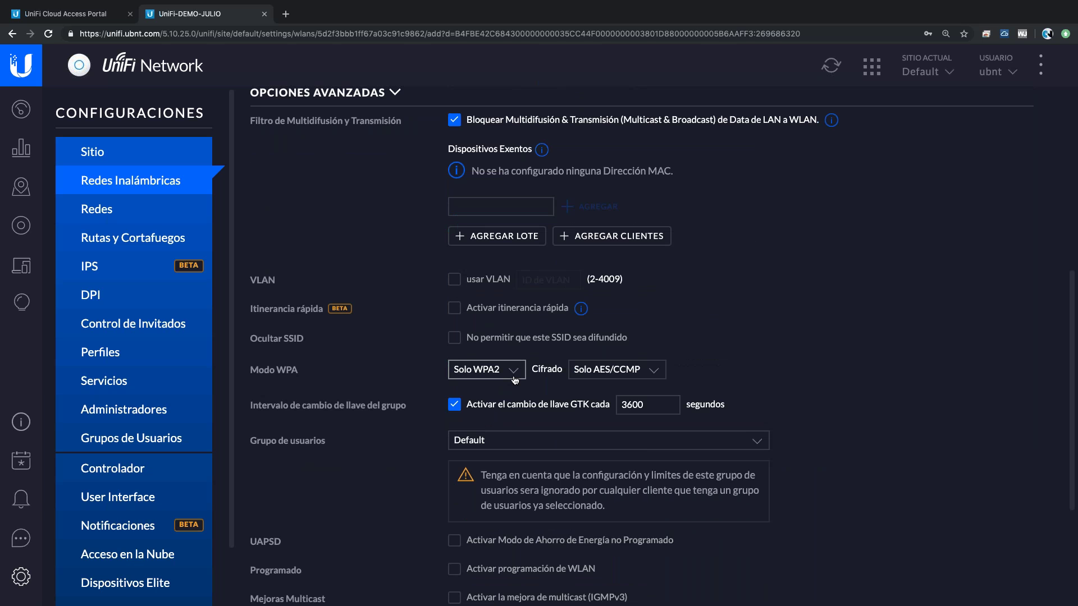
{"action": "scroll", "coordinate": [515, 380], "scroll_direction": "up", "scroll_amount": 7}
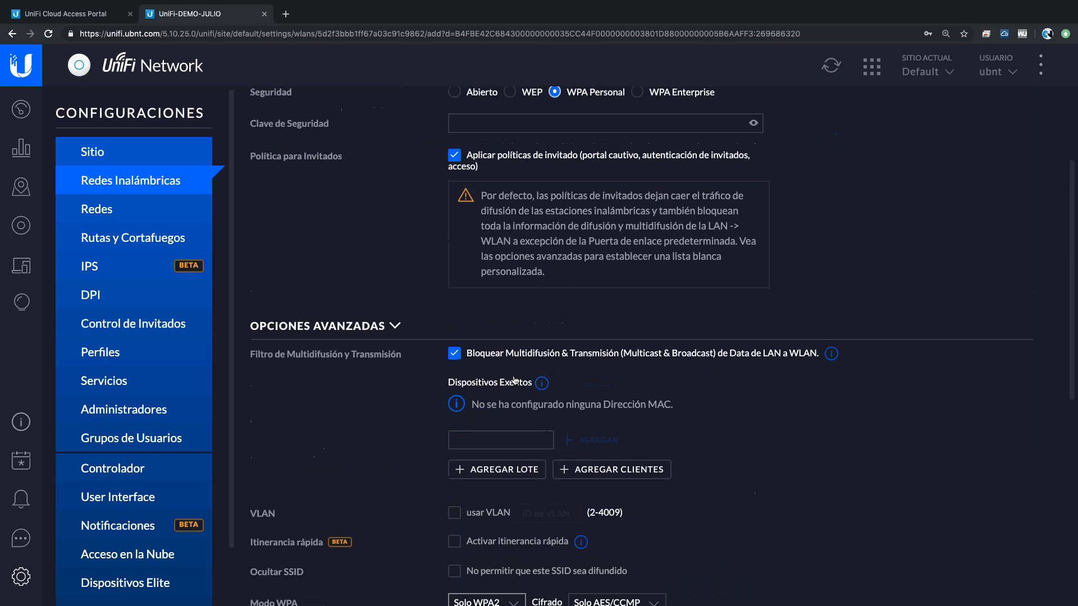
{"action": "left_click", "coordinate": [483, 239]}
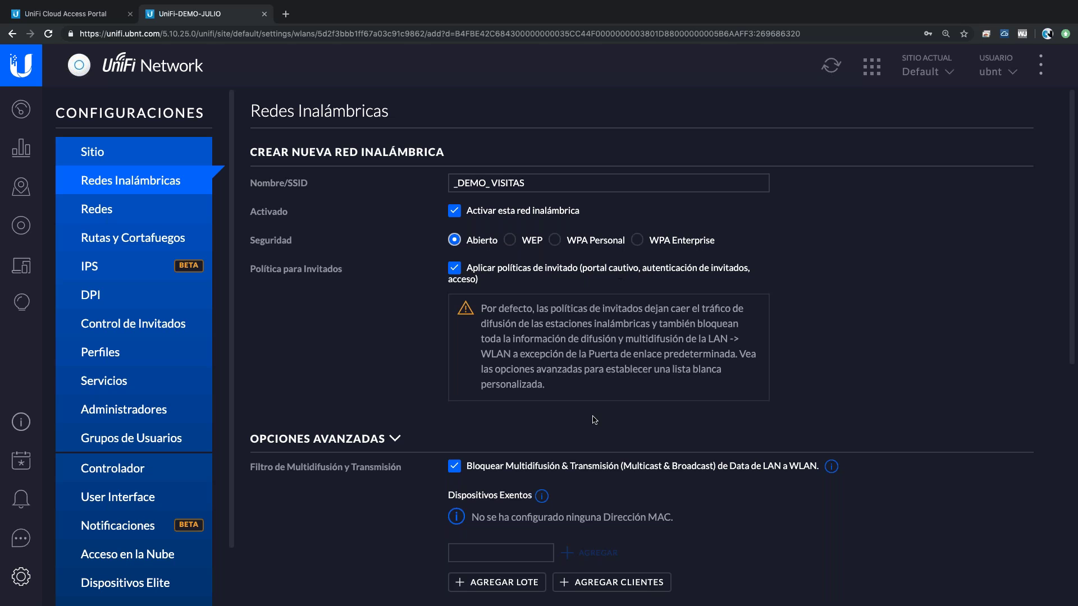
{"action": "scroll", "coordinate": [594, 419], "scroll_direction": "down", "scroll_amount": 3}
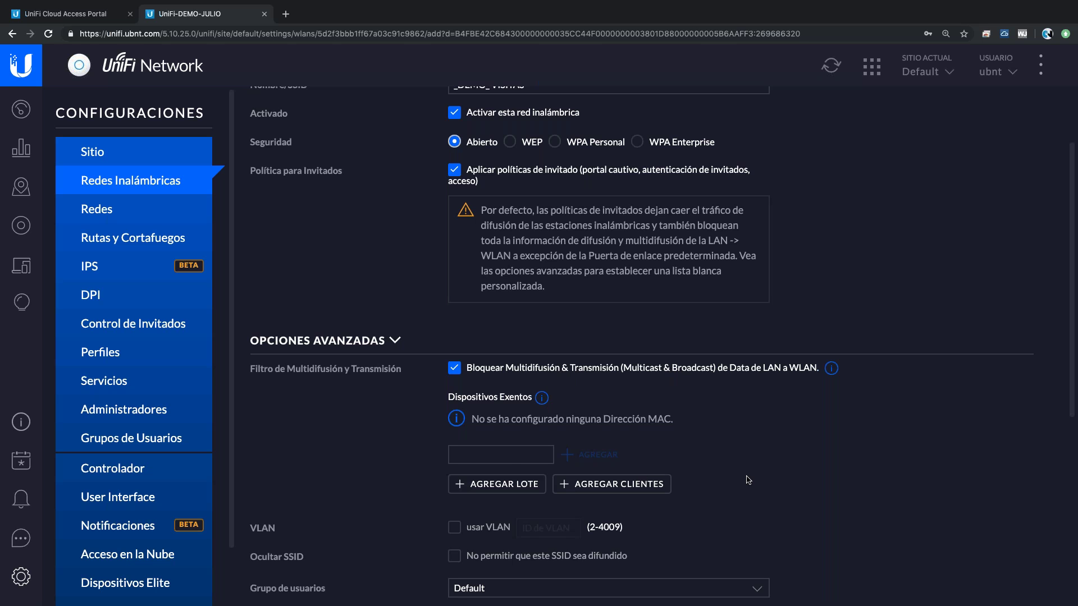
{"action": "scroll", "coordinate": [508, 457], "scroll_direction": "down", "scroll_amount": 2}
{"action": "left_click", "coordinate": [518, 383]}
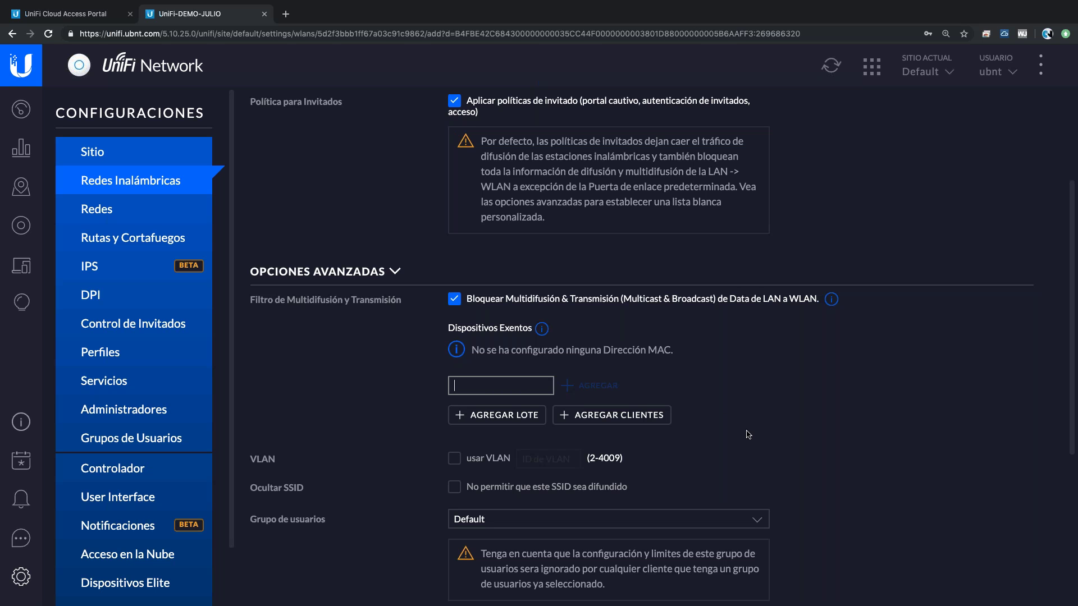
{"action": "scroll", "coordinate": [748, 435], "scroll_direction": "down", "scroll_amount": 1}
{"action": "scroll", "coordinate": [748, 435], "scroll_direction": "down", "scroll_amount": 3}
{"action": "scroll", "coordinate": [748, 435], "scroll_direction": "up", "scroll_amount": 3}
{"action": "scroll", "coordinate": [748, 435], "scroll_direction": "up", "scroll_amount": 5}
{"action": "left_click", "coordinate": [387, 462]}
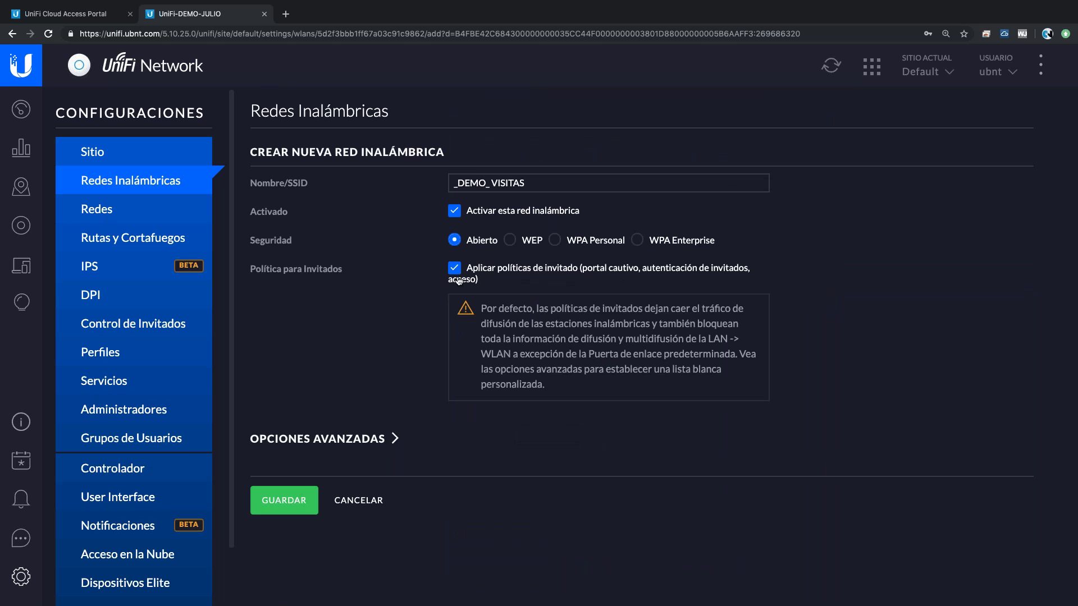
- Save the open _DEMO_VISITAS guest network and go to the Control de Invitados settings
{"action": "left_click", "coordinate": [286, 503]}
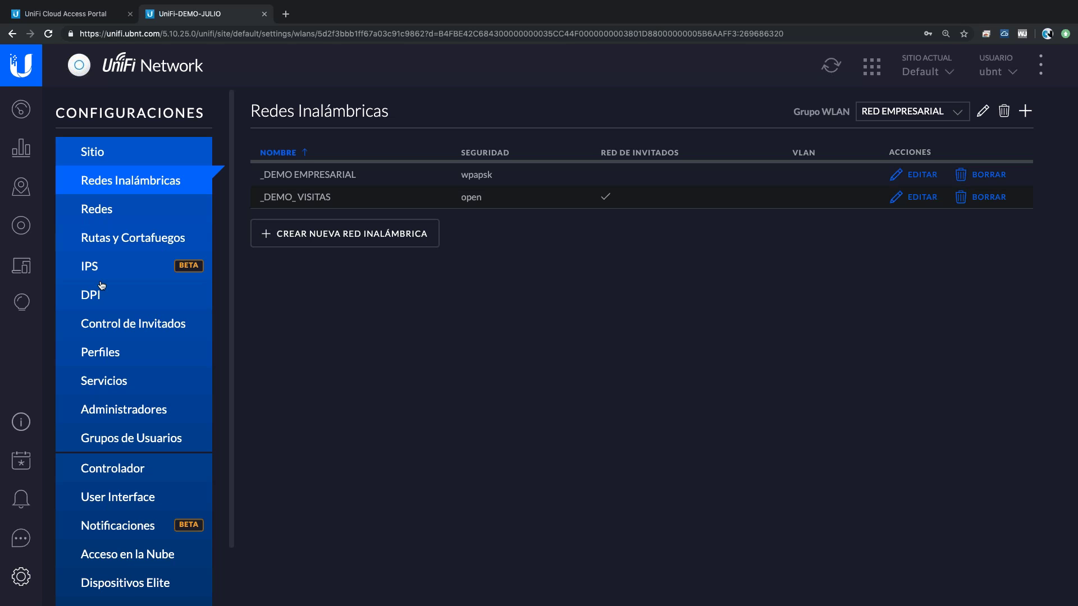
{"action": "left_click", "coordinate": [144, 328]}
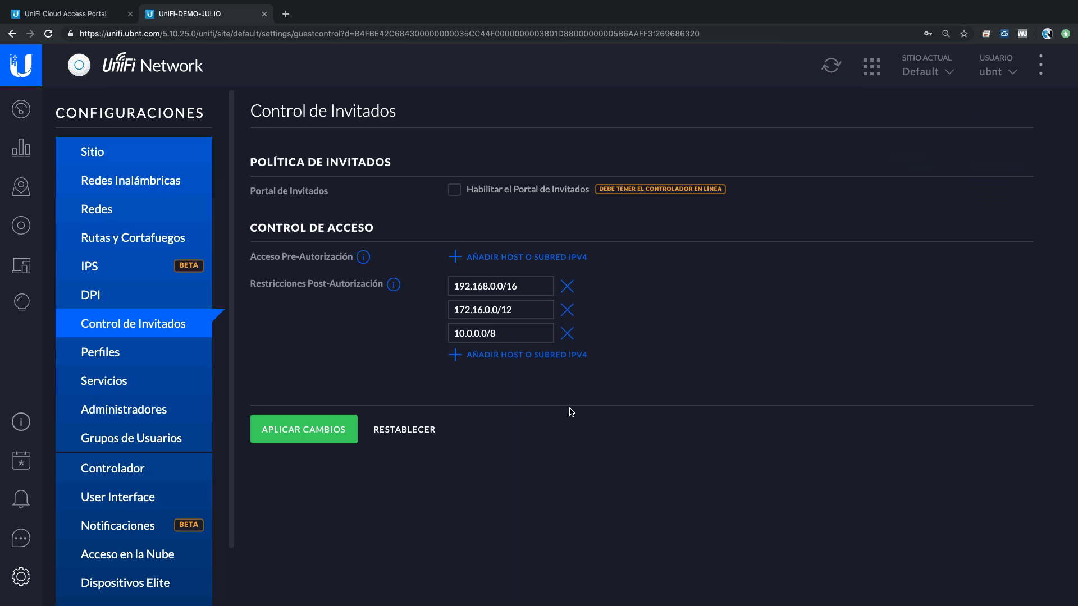
{"action": "left_click", "coordinate": [494, 330]}
- Enable the guest portal and set guest authentication to Sin autenticación
{"action": "left_click", "coordinate": [453, 191]}
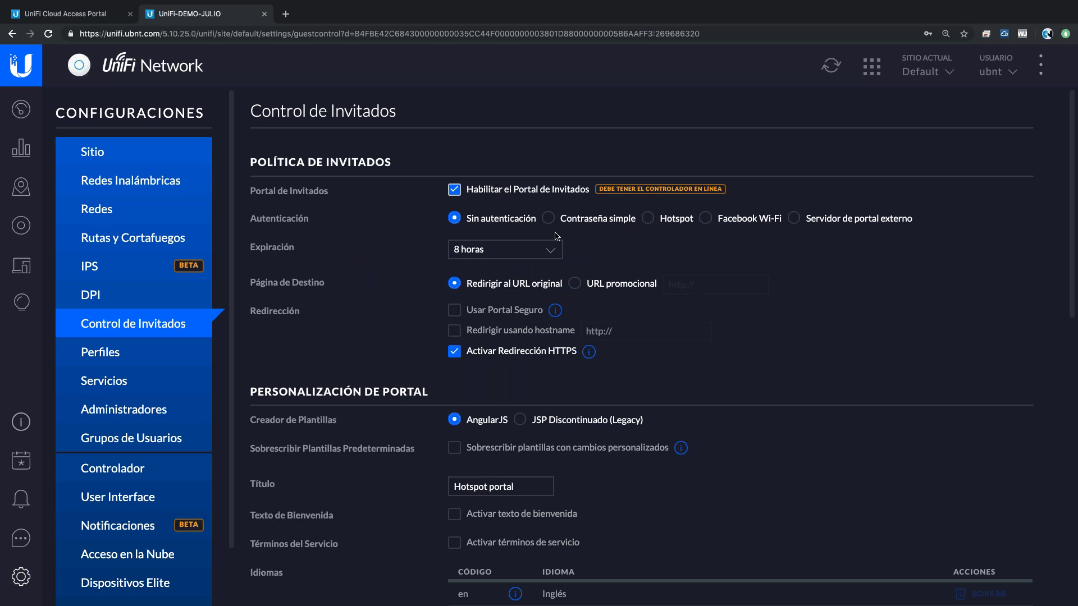
{"action": "left_click", "coordinate": [673, 221]}
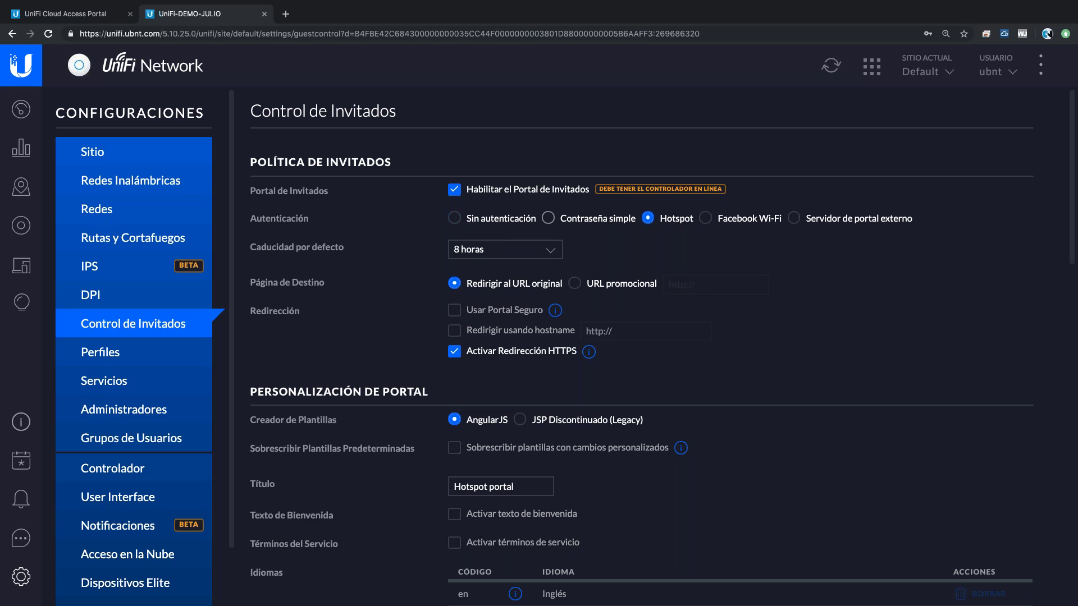
{"action": "left_click", "coordinate": [548, 219]}
{"action": "left_click", "coordinate": [455, 219]}
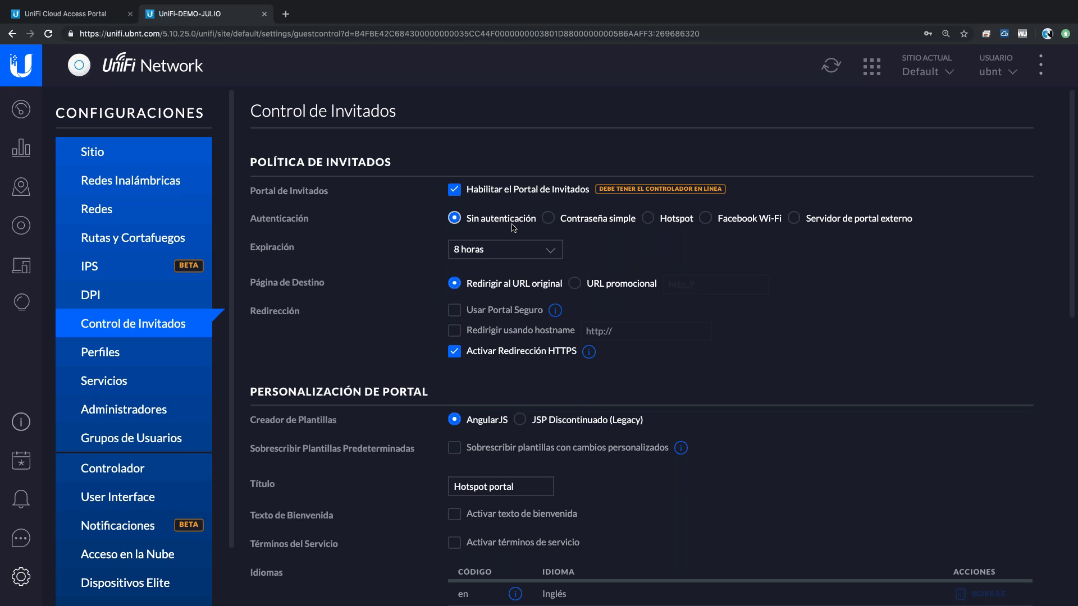
- Set guest Expiración to Definido por usuario with a duration of 1 hour
{"action": "left_click", "coordinate": [552, 259]}
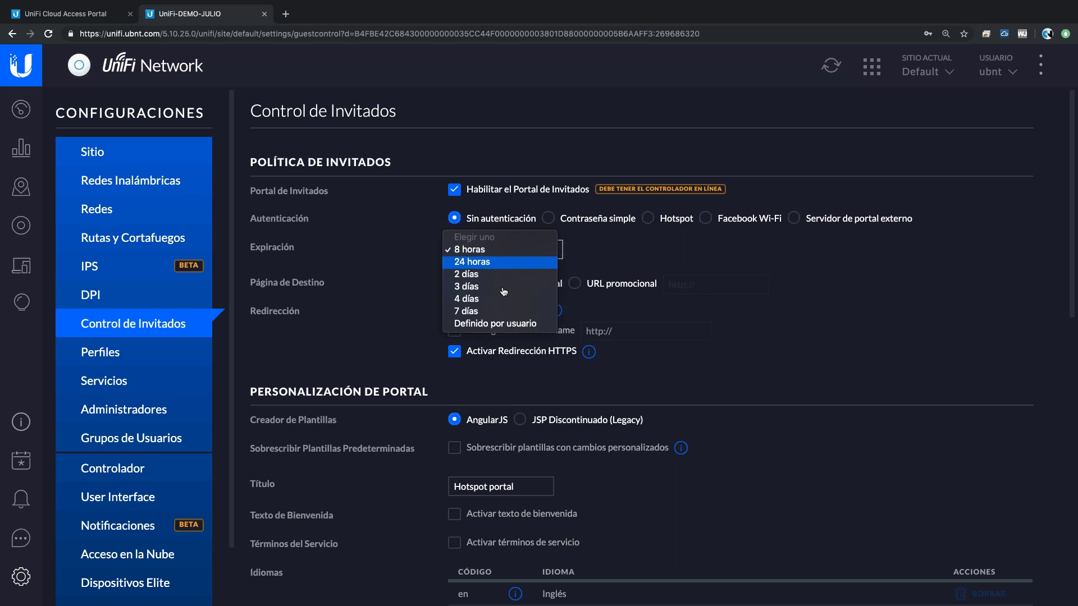
{"action": "left_click", "coordinate": [501, 324]}
{"action": "left_click", "coordinate": [654, 249]}
{"action": "left_click", "coordinate": [652, 277]}
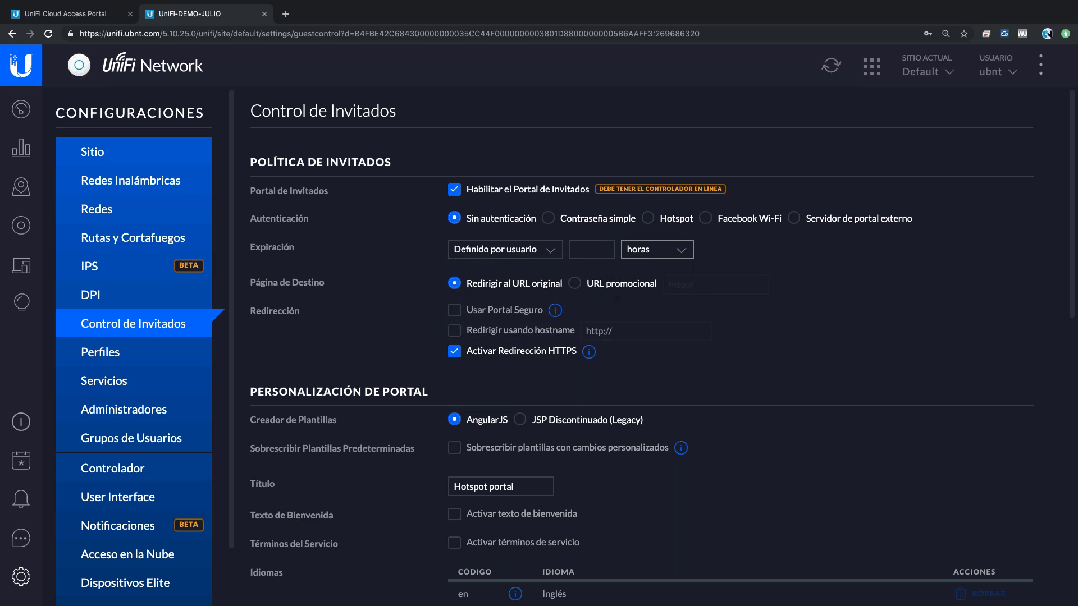
{"action": "left_click", "coordinate": [550, 253]}
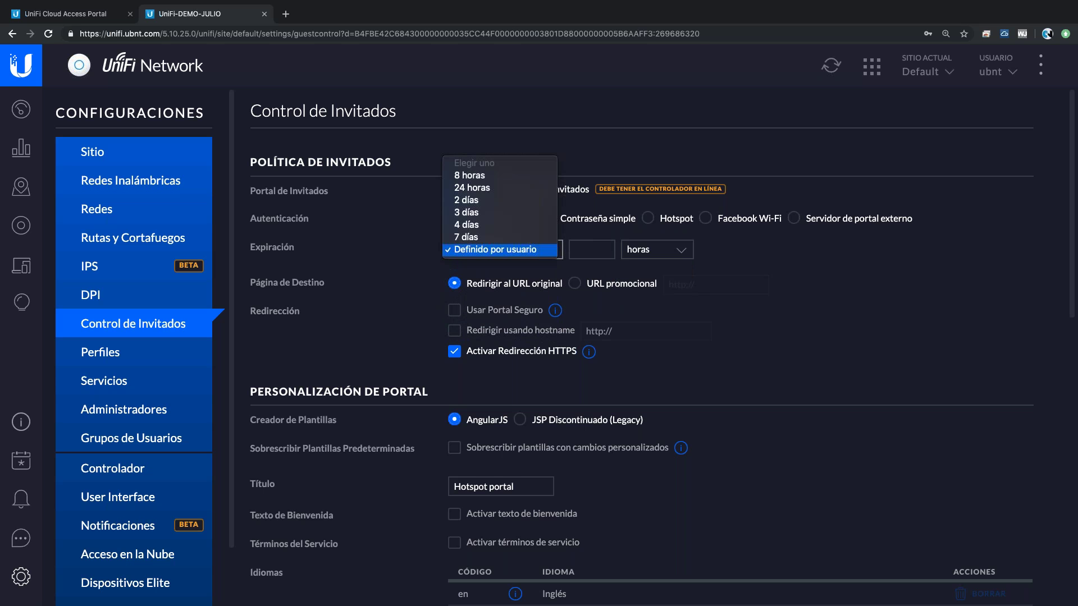
{"action": "left_click", "coordinate": [596, 253]}
{"action": "left_click", "coordinate": [587, 248]}
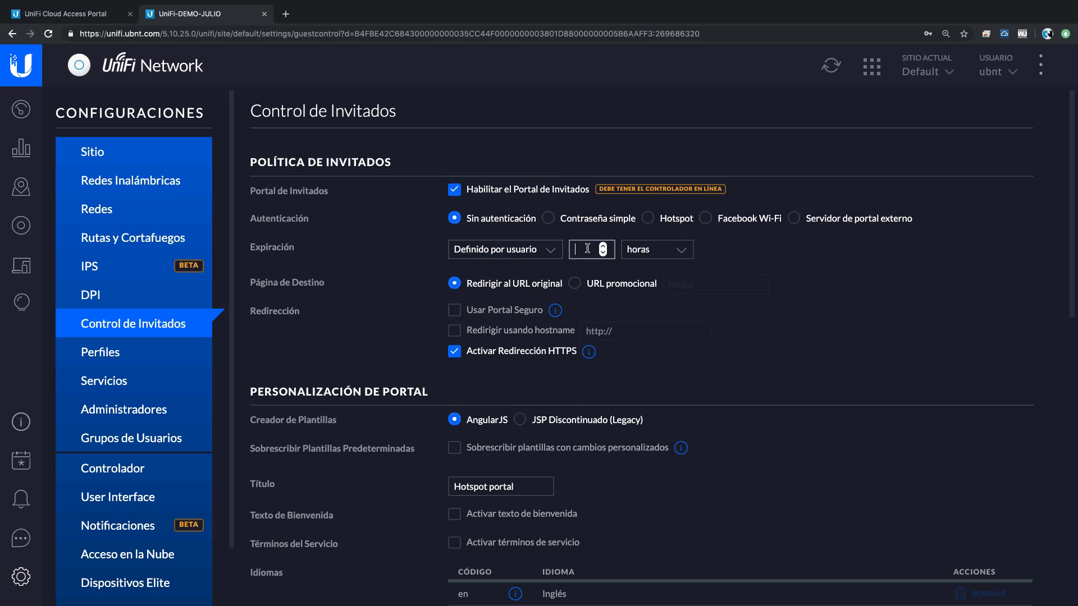
{"action": "left_click", "coordinate": [723, 263]}
- Close the UniFi-DEMO-JULIO controller tab, returning to the Cloud Access Portal's controller list
{"action": "scroll", "coordinate": [740, 395], "scroll_direction": "down", "scroll_amount": 2}
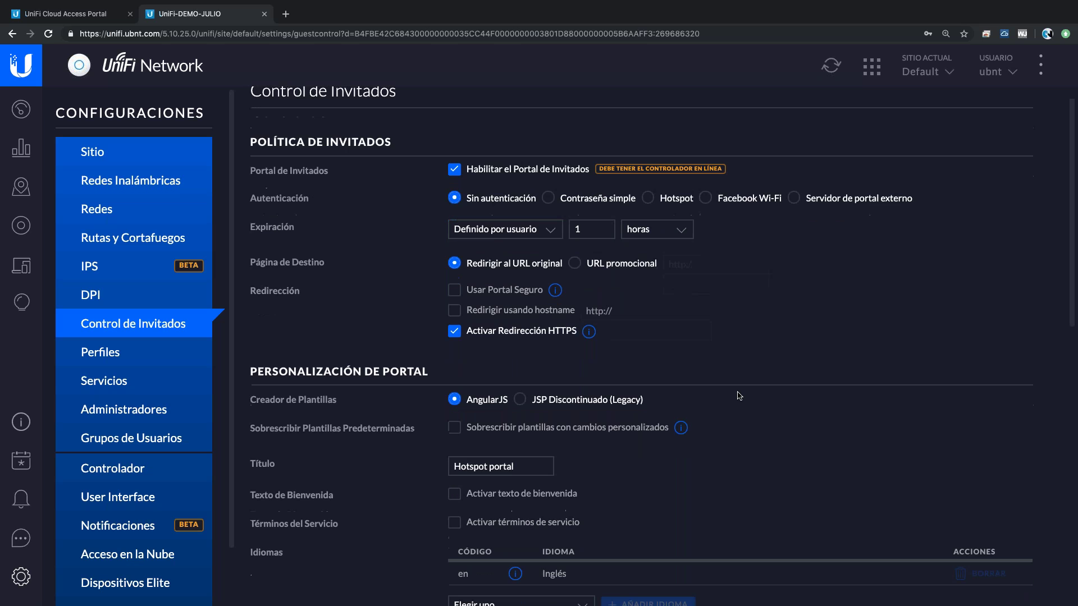
{"action": "scroll", "coordinate": [739, 395], "scroll_direction": "down", "scroll_amount": 5}
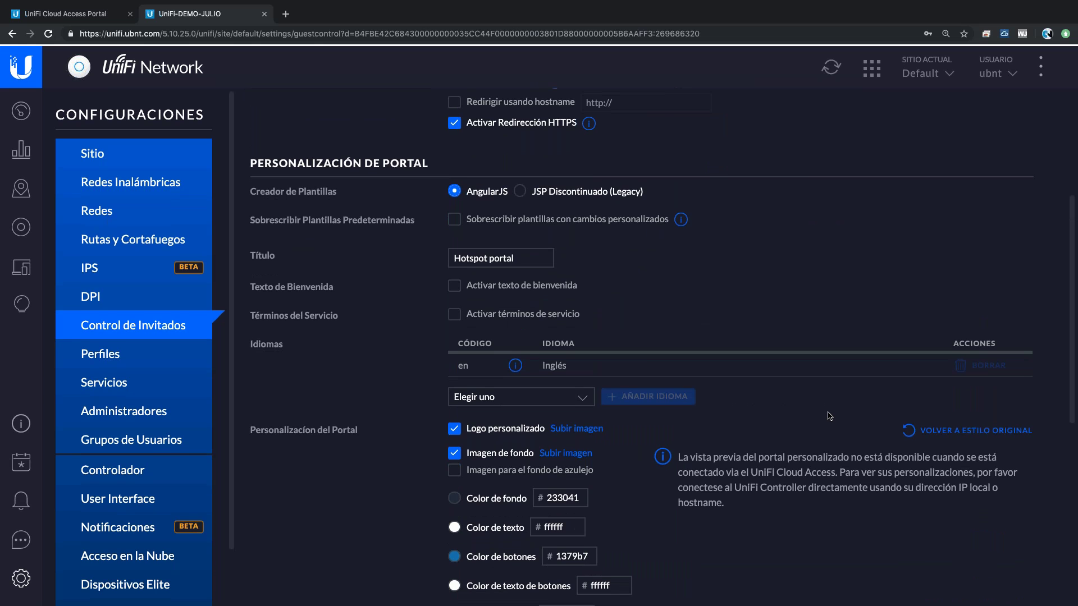
{"action": "left_click", "coordinate": [264, 14]}
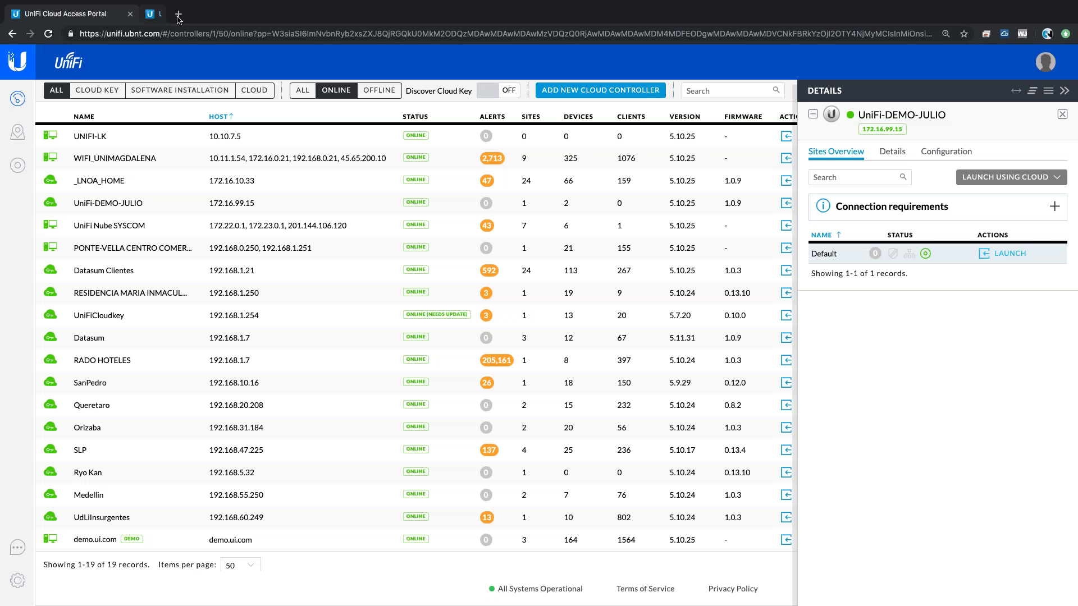
- Launch UniFi-DEMO-JULIO's Default site using the controller's local IP instead of the cloud
{"action": "key", "text": "ctrl+plus"}
{"action": "left_click", "coordinate": [1004, 207]}
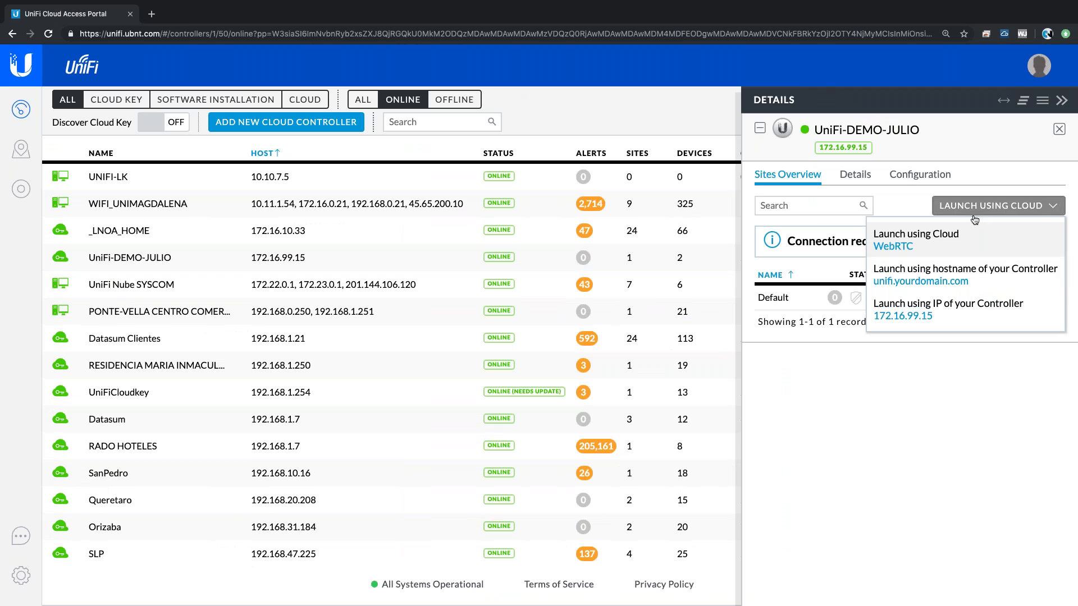
{"action": "left_click", "coordinate": [914, 322]}
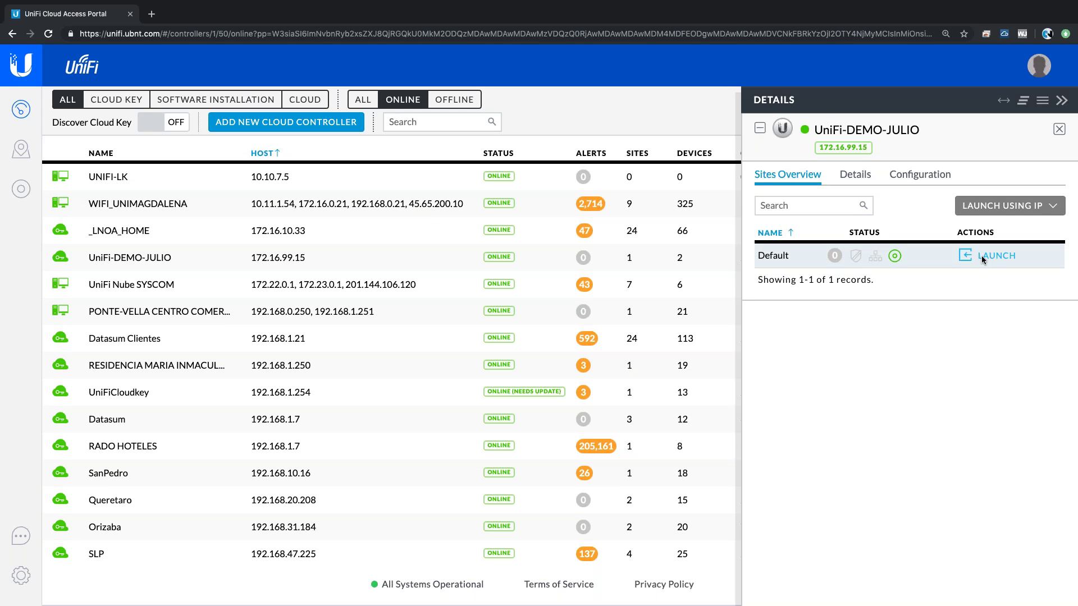
{"action": "left_click", "coordinate": [981, 255]}
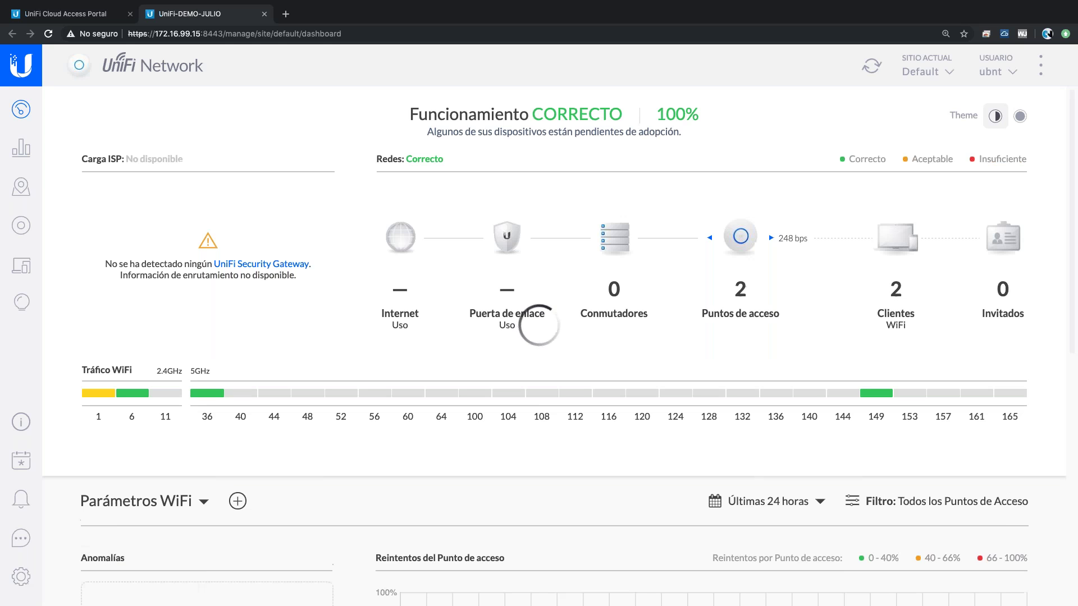
- On the controller at 172.16.99.15, tick Habilitar el Portal de Invitados in Control de Invitados
{"action": "left_click", "coordinate": [21, 576]}
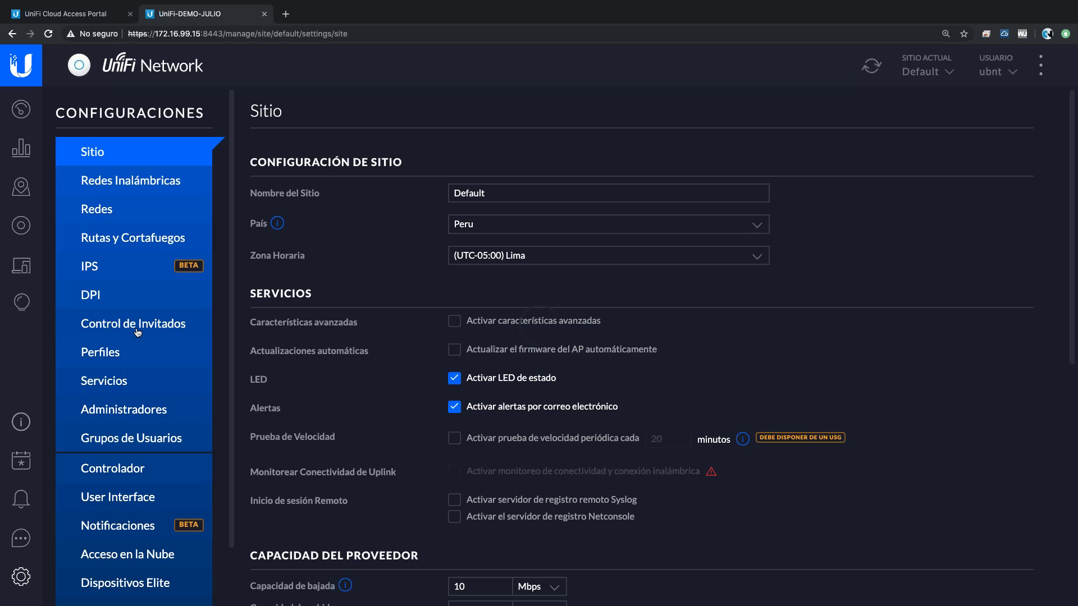
{"action": "left_click", "coordinate": [136, 329]}
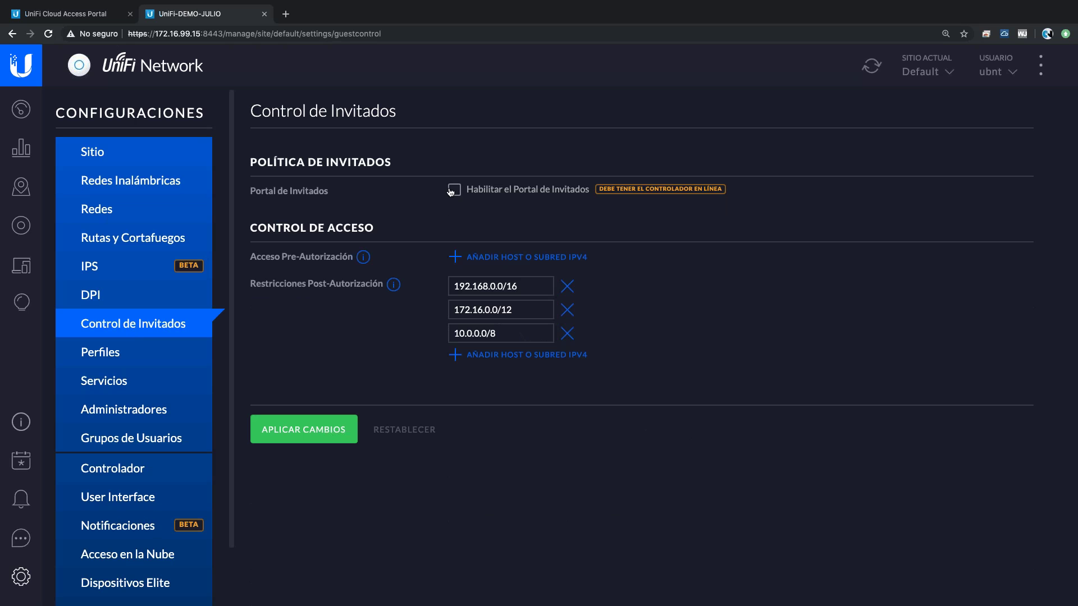
{"action": "left_click", "coordinate": [453, 190]}
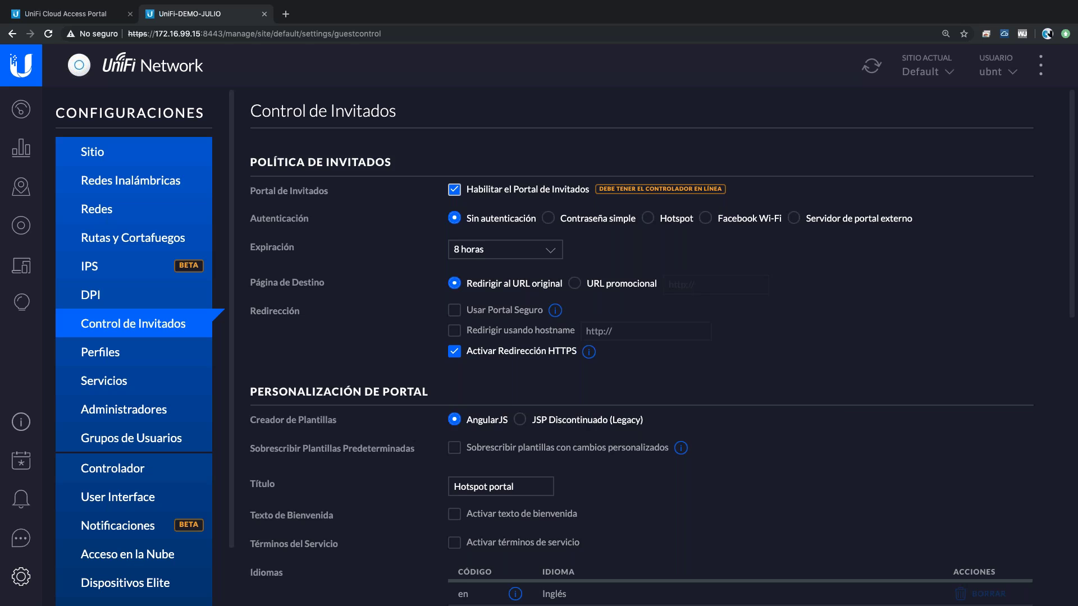
{"action": "scroll", "coordinate": [810, 499], "scroll_direction": "down", "scroll_amount": 7}
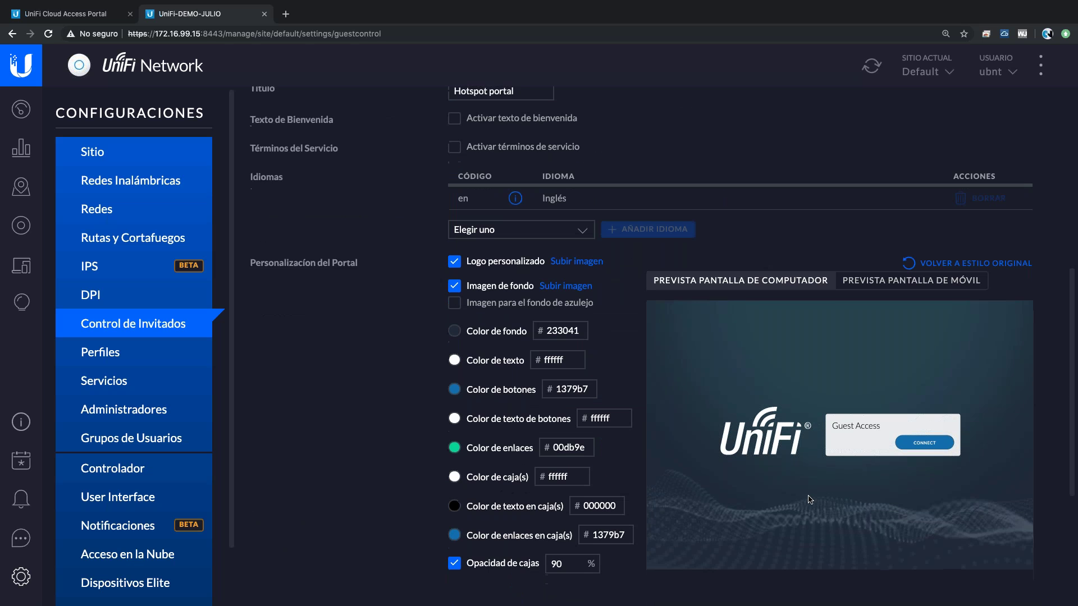
{"action": "scroll", "coordinate": [877, 394], "scroll_direction": "up", "scroll_amount": 1}
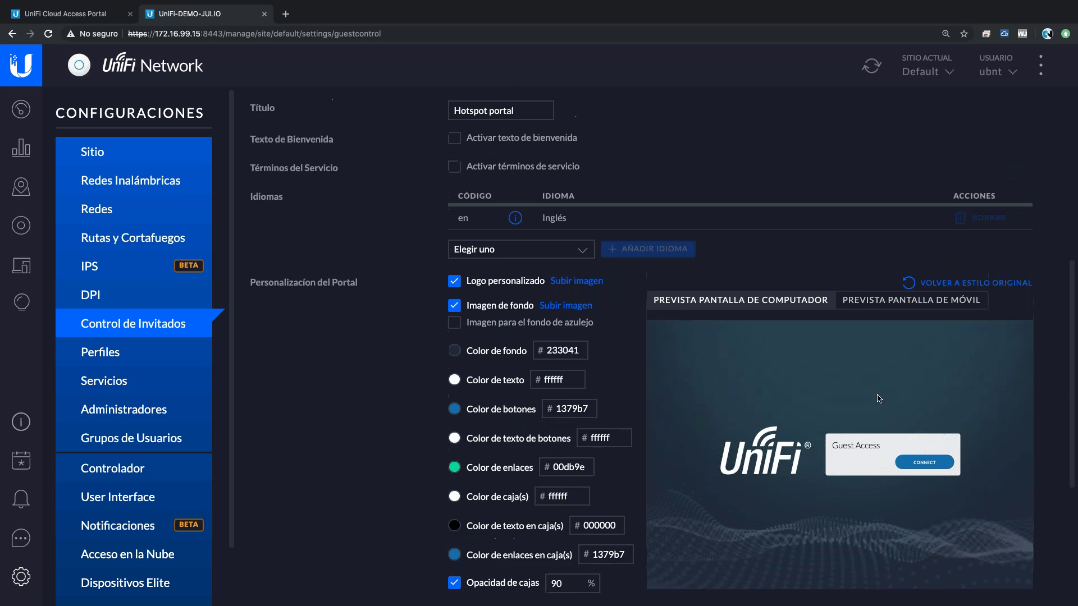
{"action": "scroll", "coordinate": [879, 398], "scroll_direction": "up", "scroll_amount": 2}
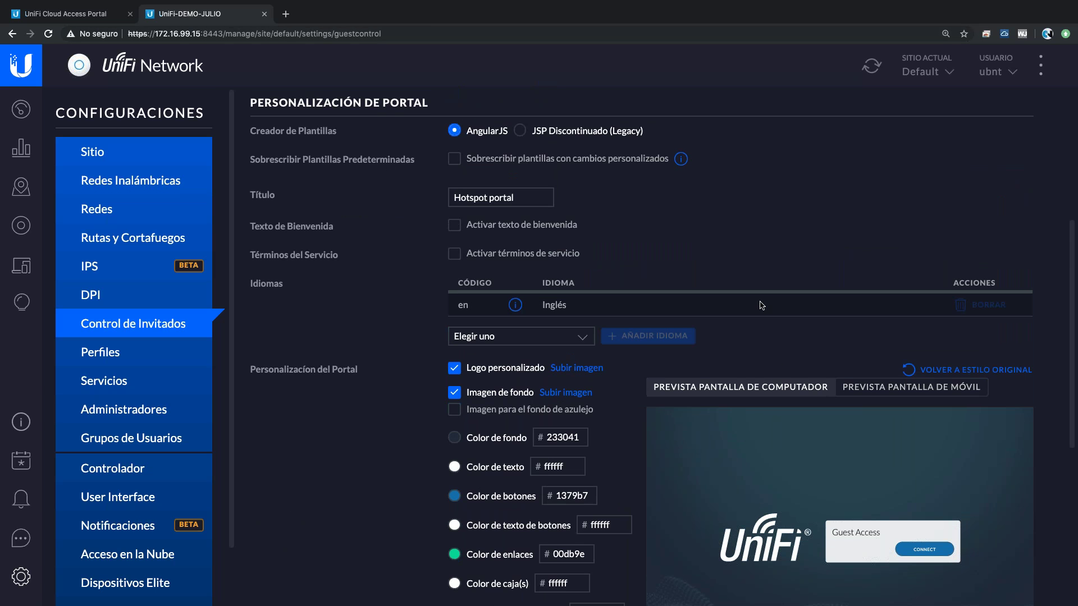
{"action": "scroll", "coordinate": [761, 306], "scroll_direction": "up", "scroll_amount": 4}
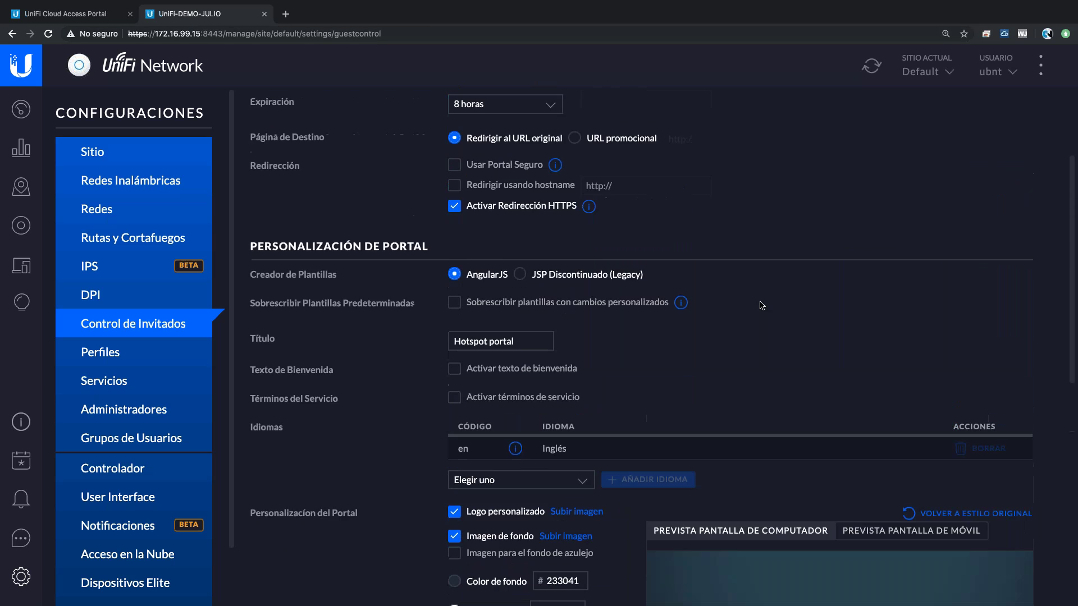
{"action": "scroll", "coordinate": [762, 305], "scroll_direction": "up", "scroll_amount": 2}
- Set guest Expiración to Definido por usuario, 1 horas
{"action": "left_click", "coordinate": [543, 253]}
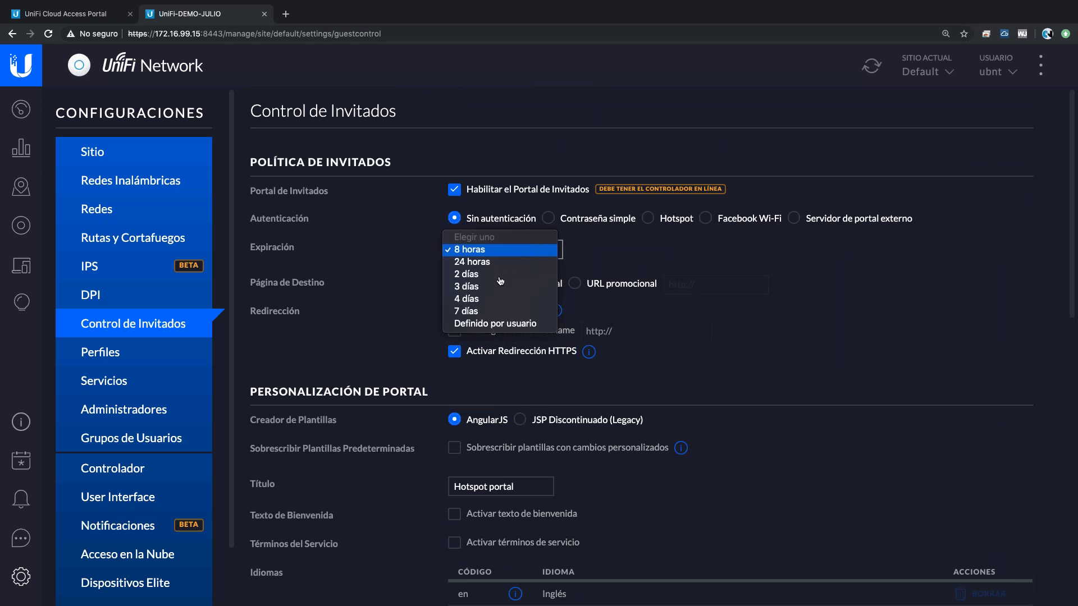
{"action": "left_click", "coordinate": [495, 323]}
{"action": "left_click", "coordinate": [650, 254]}
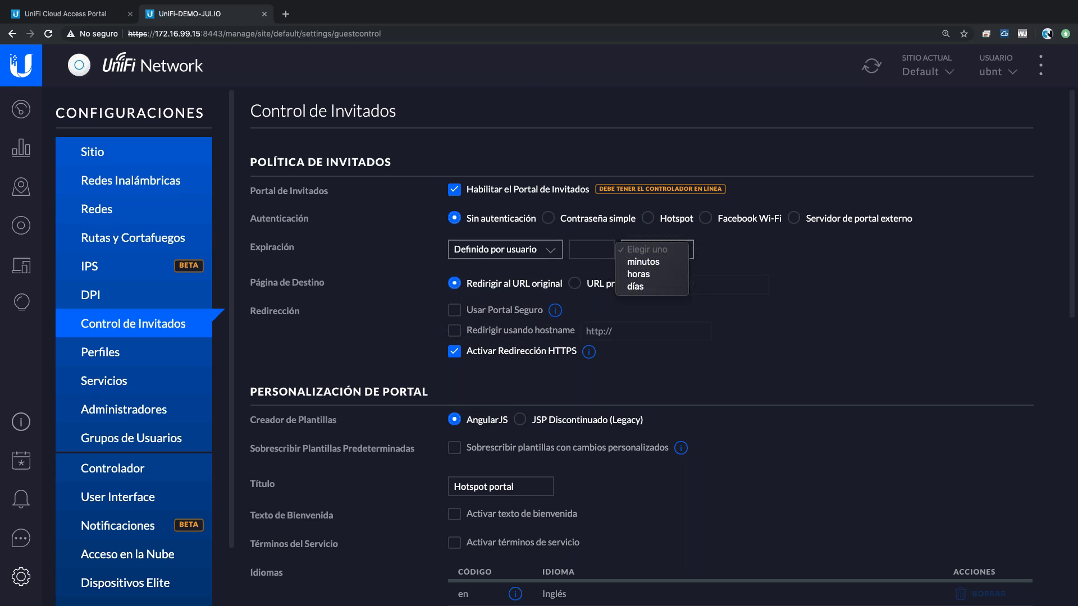
{"action": "left_click", "coordinate": [640, 274]}
{"action": "left_click", "coordinate": [594, 247]}
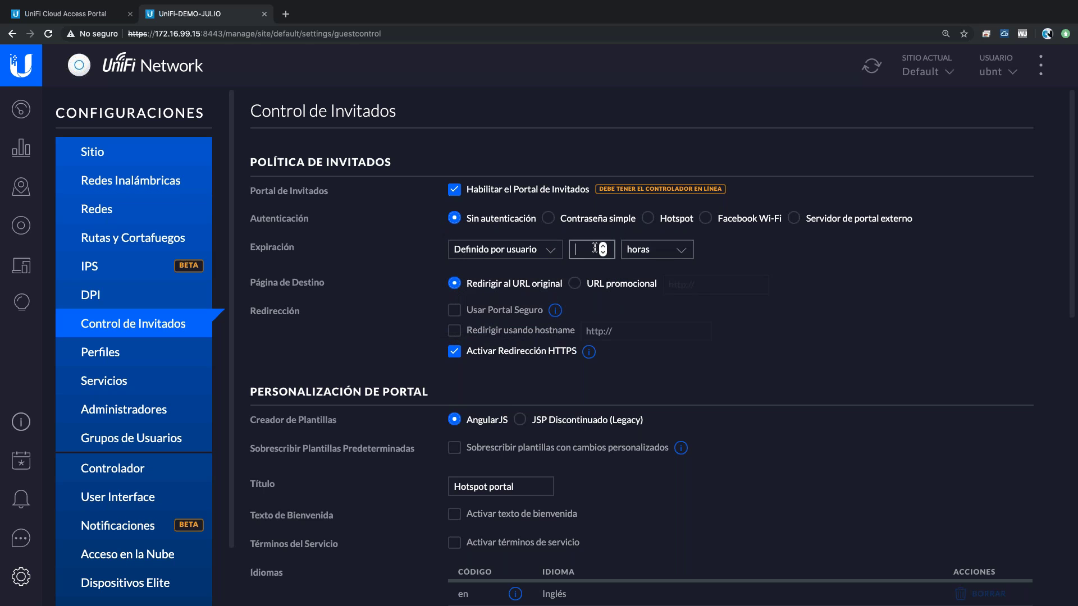
{"action": "type", "text": "1"}
{"action": "left_click", "coordinate": [777, 255]}
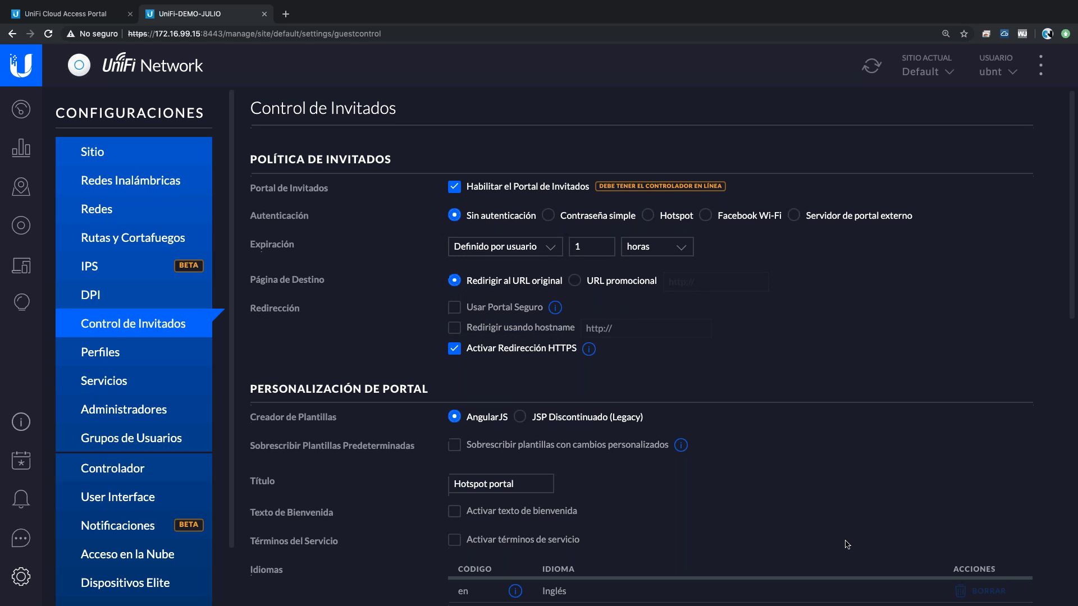
- Switch guest authentication from simple password to Hotspot
{"action": "scroll", "coordinate": [847, 544], "scroll_direction": "down", "scroll_amount": 4}
{"action": "scroll", "coordinate": [847, 545], "scroll_direction": "down", "scroll_amount": 3}
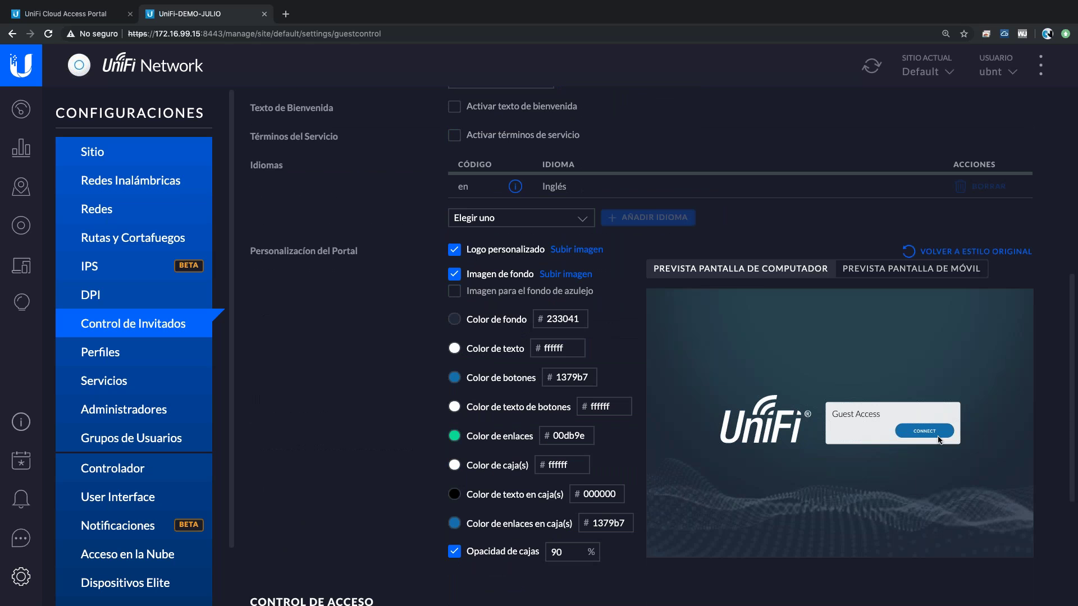
{"action": "scroll", "coordinate": [915, 405], "scroll_direction": "up", "scroll_amount": 7}
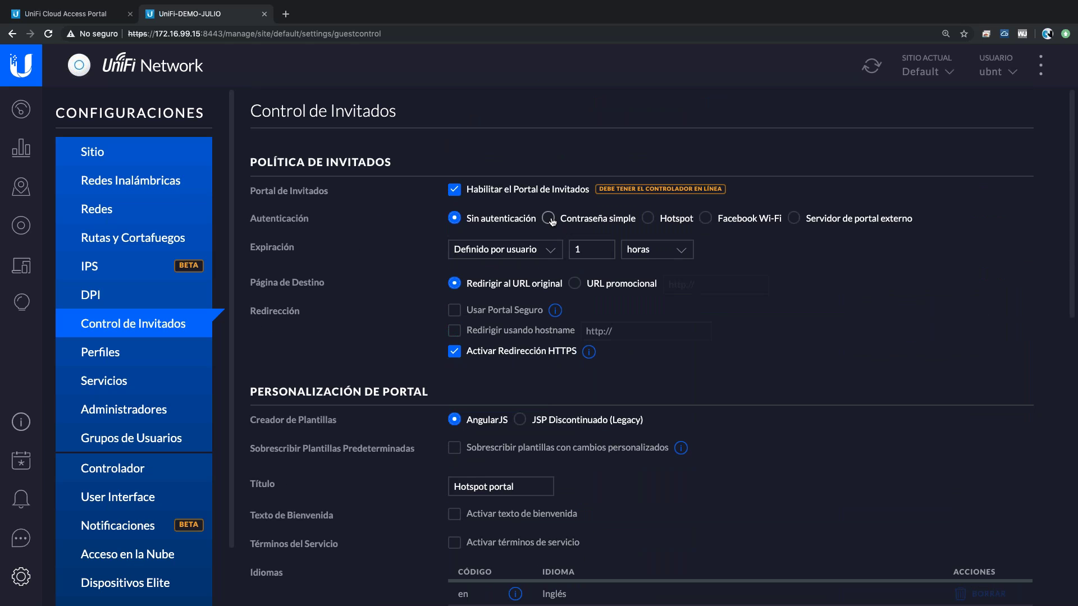
{"action": "left_click", "coordinate": [548, 219]}
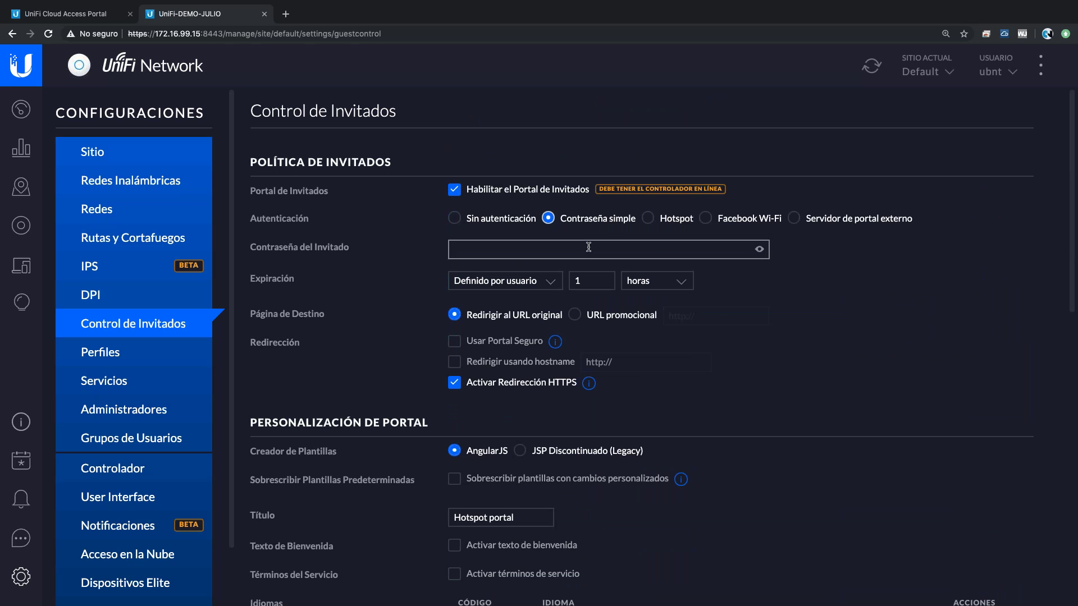
{"action": "left_click", "coordinate": [692, 219]}
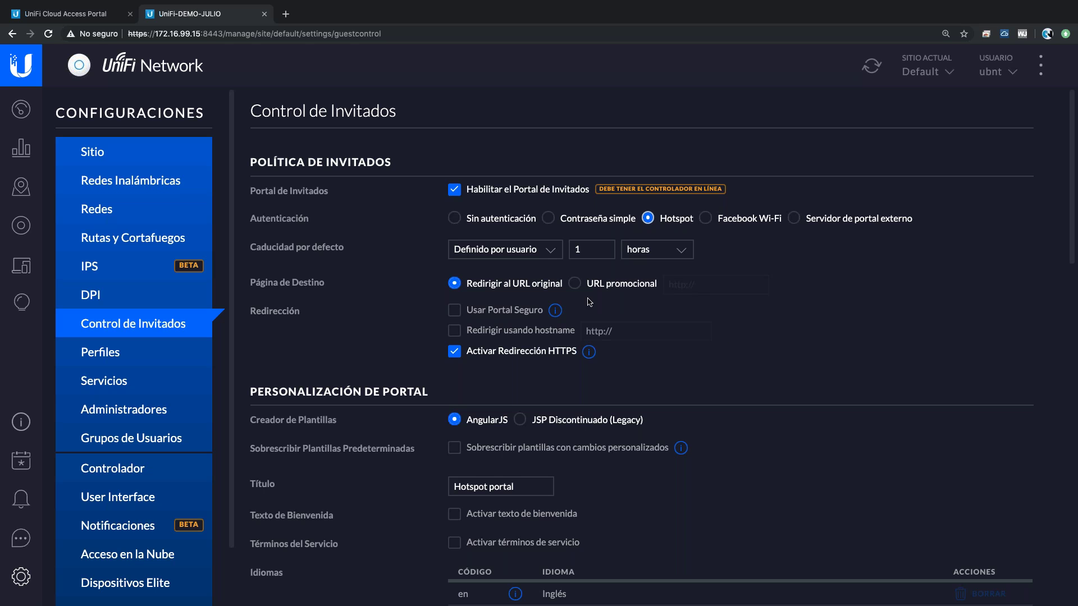
{"action": "left_click", "coordinate": [575, 287]}
{"action": "left_click", "coordinate": [717, 284]}
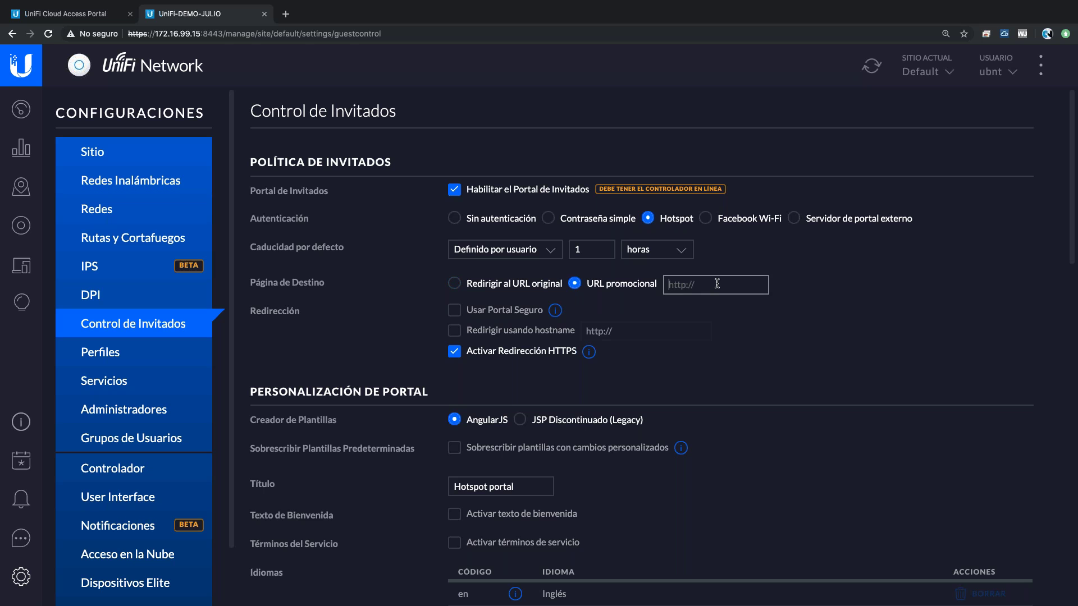
{"action": "type", "text": "http://www.ui.com"}
{"action": "scroll", "coordinate": [745, 352], "scroll_direction": "down", "scroll_amount": 1}
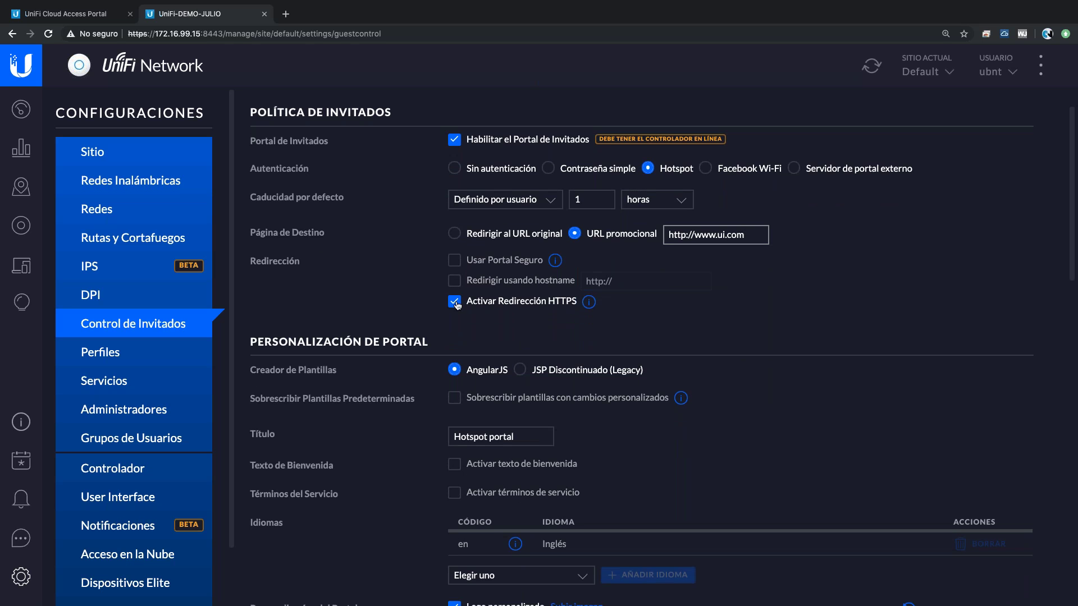
- Tick Activar Redirección HTTPS for the guest portal
{"action": "scroll", "coordinate": [773, 305], "scroll_direction": "down", "scroll_amount": 1}
{"action": "scroll", "coordinate": [773, 306], "scroll_direction": "down", "scroll_amount": 2}
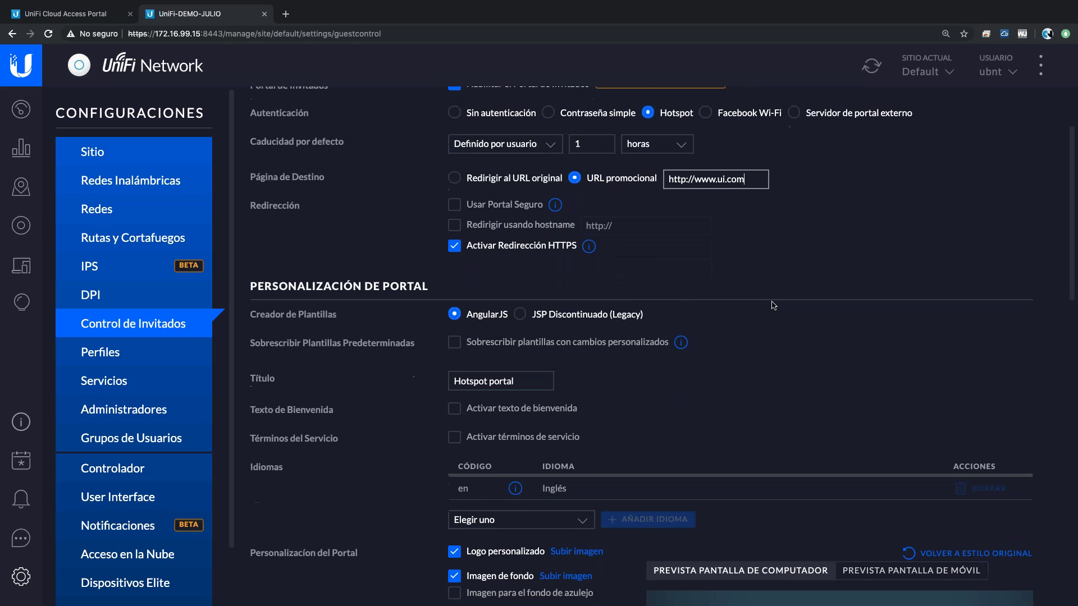
{"action": "left_click", "coordinate": [454, 182]}
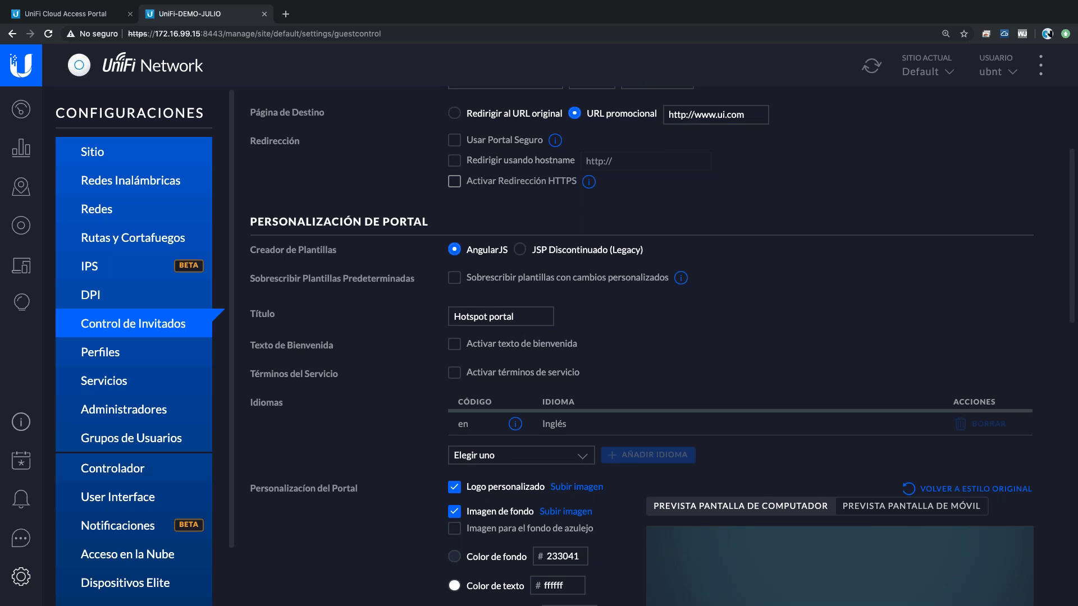
{"action": "scroll", "coordinate": [466, 312], "scroll_direction": "up", "scroll_amount": 2}
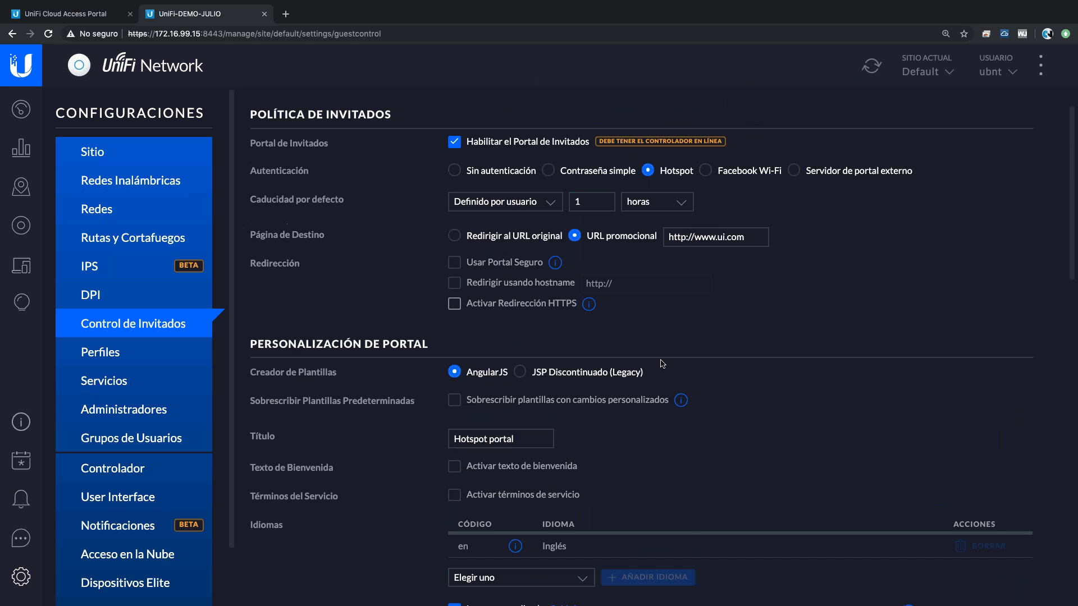
{"action": "left_click", "coordinate": [455, 306]}
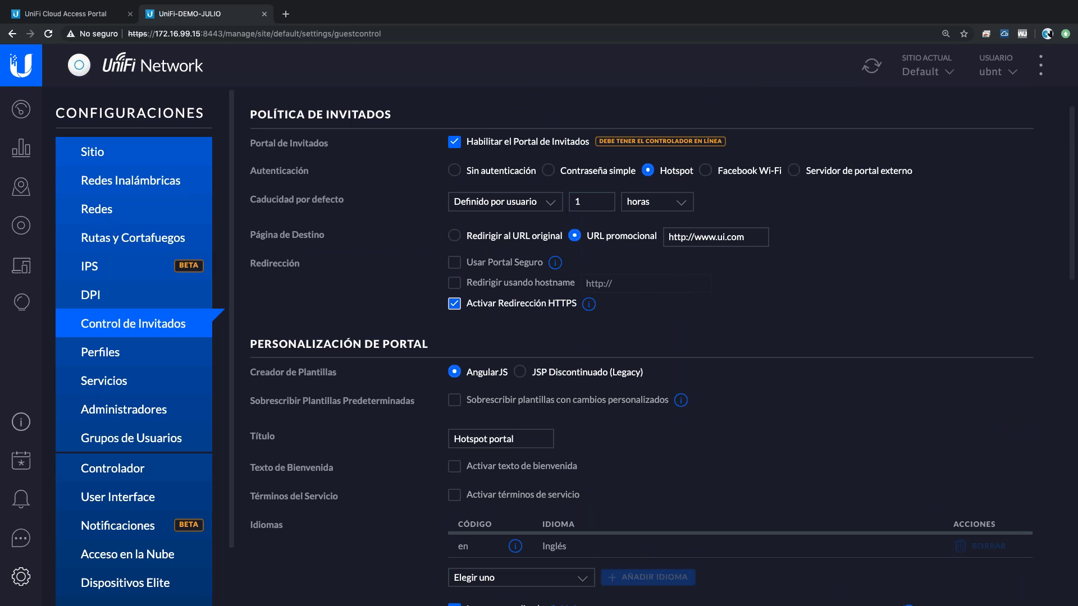
{"action": "scroll", "coordinate": [469, 306], "scroll_direction": "down", "scroll_amount": 2}
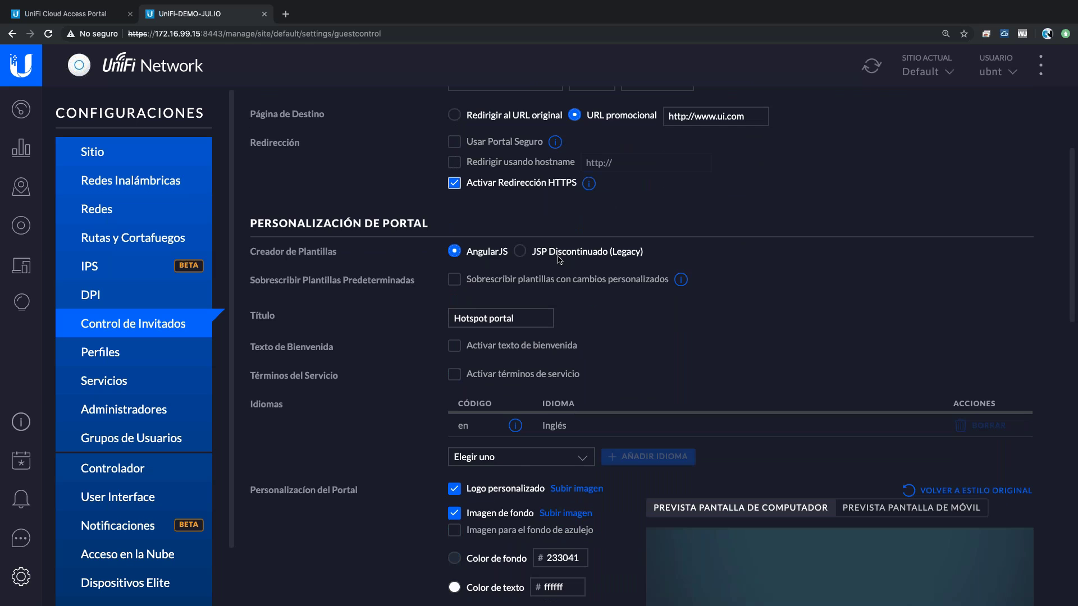
{"action": "scroll", "coordinate": [560, 259], "scroll_direction": "up", "scroll_amount": 3}
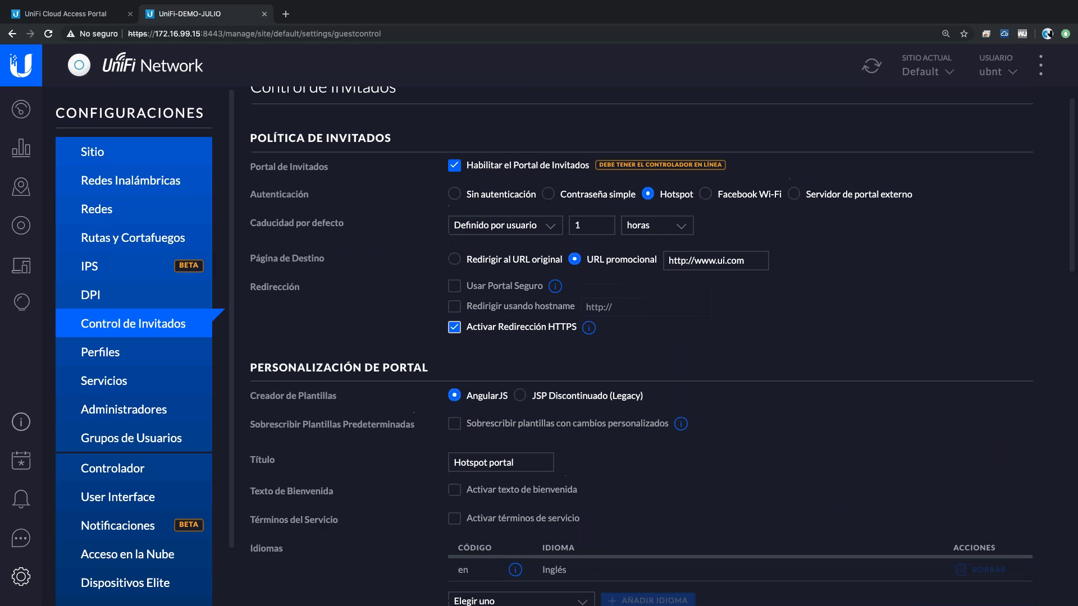
{"action": "scroll", "coordinate": [559, 259], "scroll_direction": "down", "scroll_amount": 3}
{"action": "scroll", "coordinate": [473, 253], "scroll_direction": "down", "scroll_amount": 2}
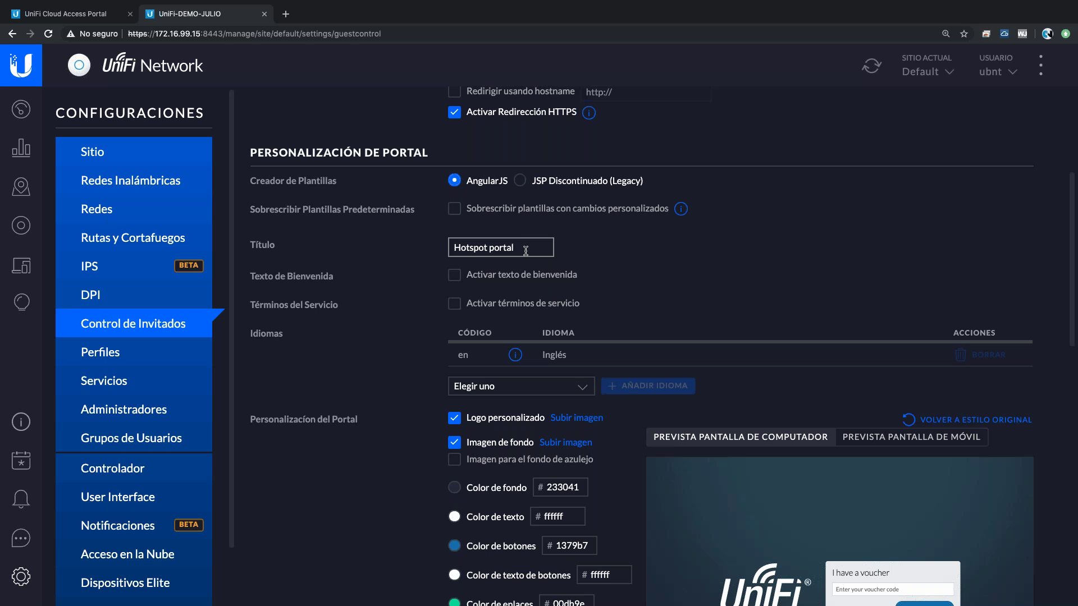
- Append ' DEMO' to the portal title and show 'HOLA GRACIAS por usar el WIFI' below the logo
{"action": "type", "text": "DEMO"}
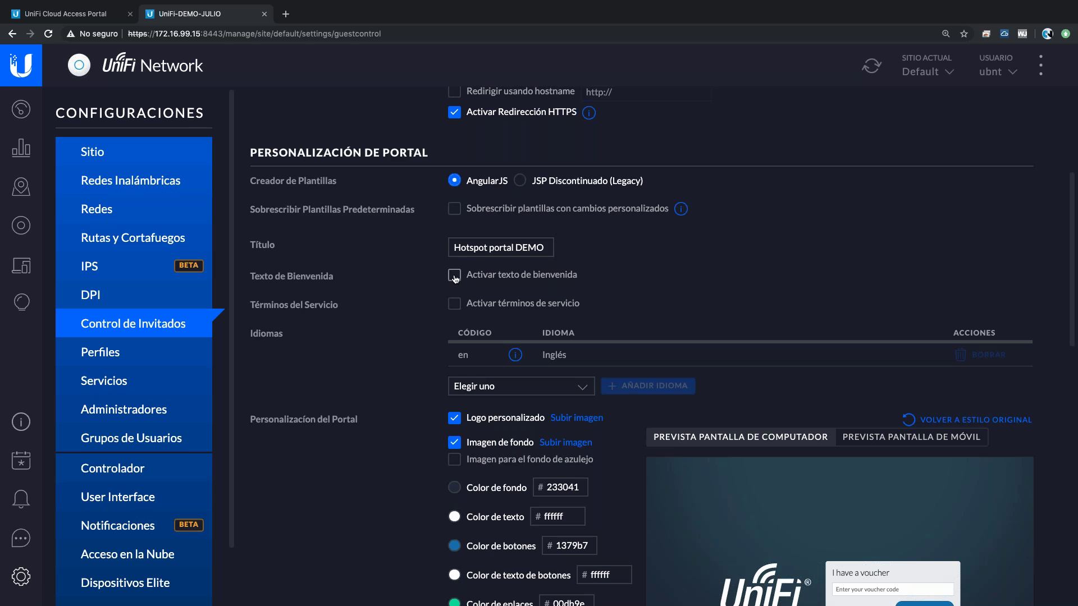
{"action": "left_click", "coordinate": [454, 276]}
{"action": "type", "text": "HOLA"}
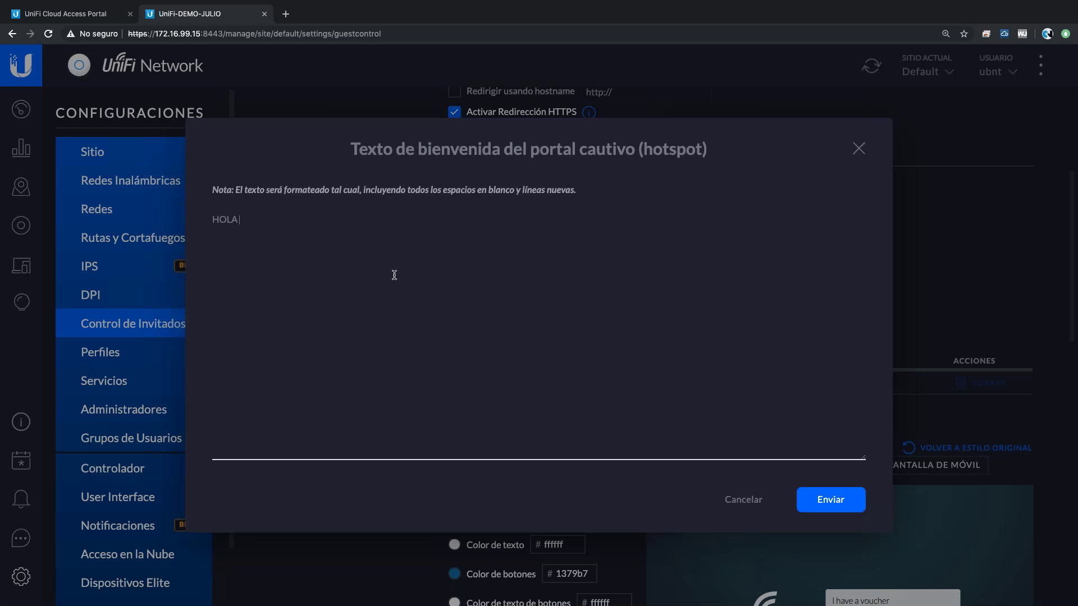
{"action": "type", "text": " GRACIAS por usar el WIFI"}
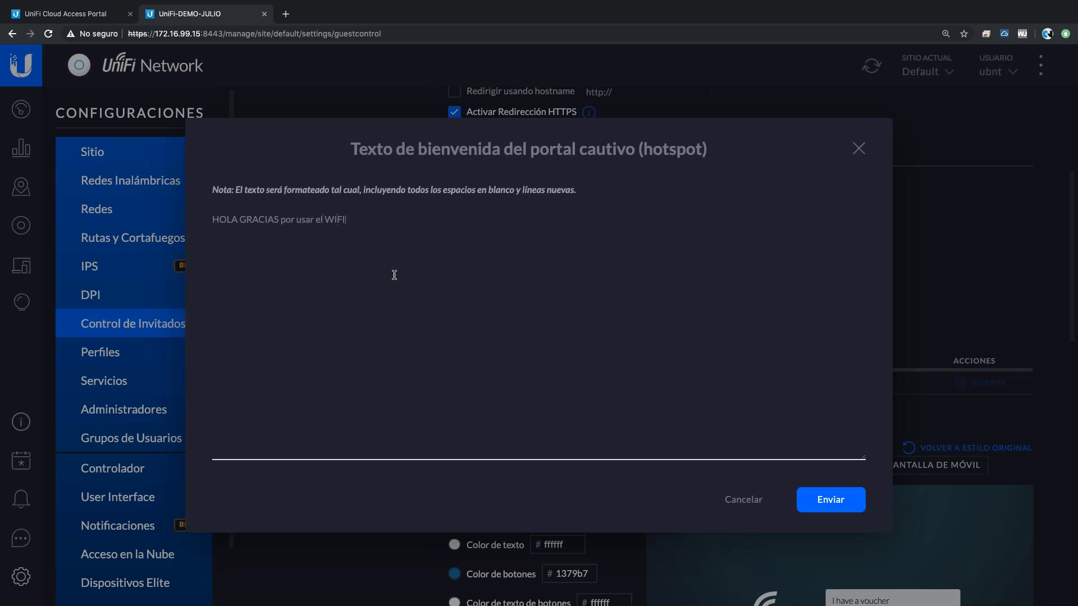
{"action": "left_click", "coordinate": [822, 503]}
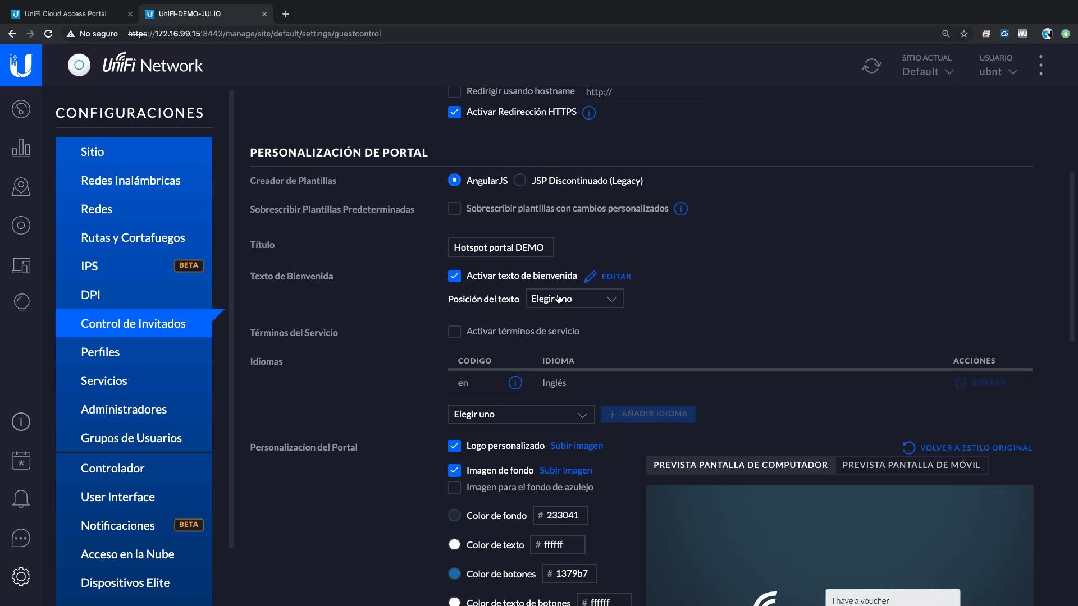
{"action": "left_click", "coordinate": [561, 299]}
{"action": "left_click", "coordinate": [553, 311]}
{"action": "scroll", "coordinate": [583, 208], "scroll_direction": "down", "scroll_amount": 3}
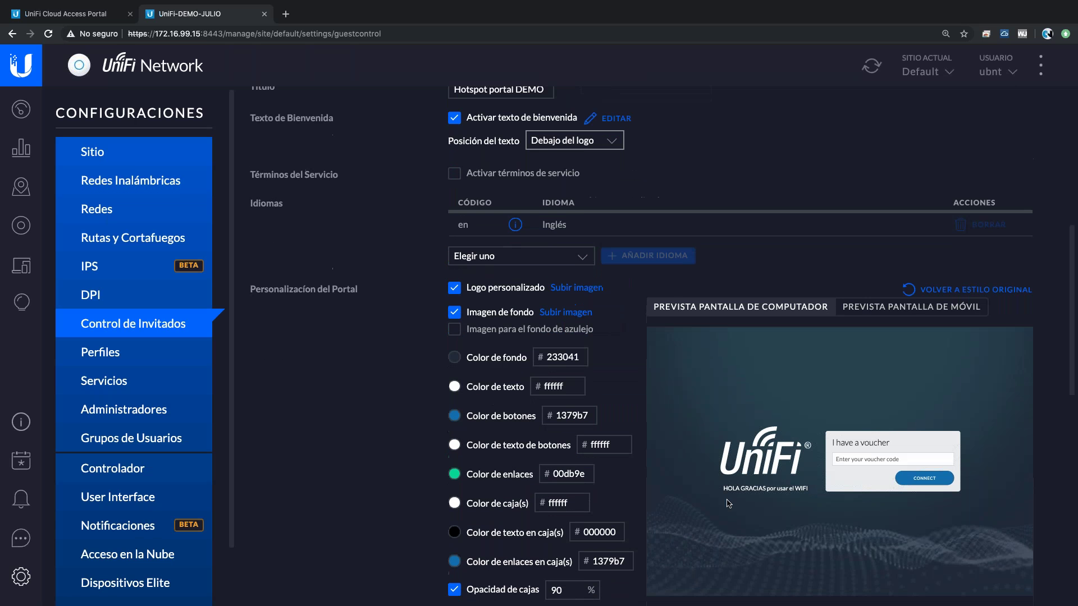
{"action": "scroll", "coordinate": [584, 208], "scroll_direction": "up", "scroll_amount": 1}
- Enable terms of service and replace the default text with 'NO usar P2P'
{"action": "left_click", "coordinate": [454, 230]}
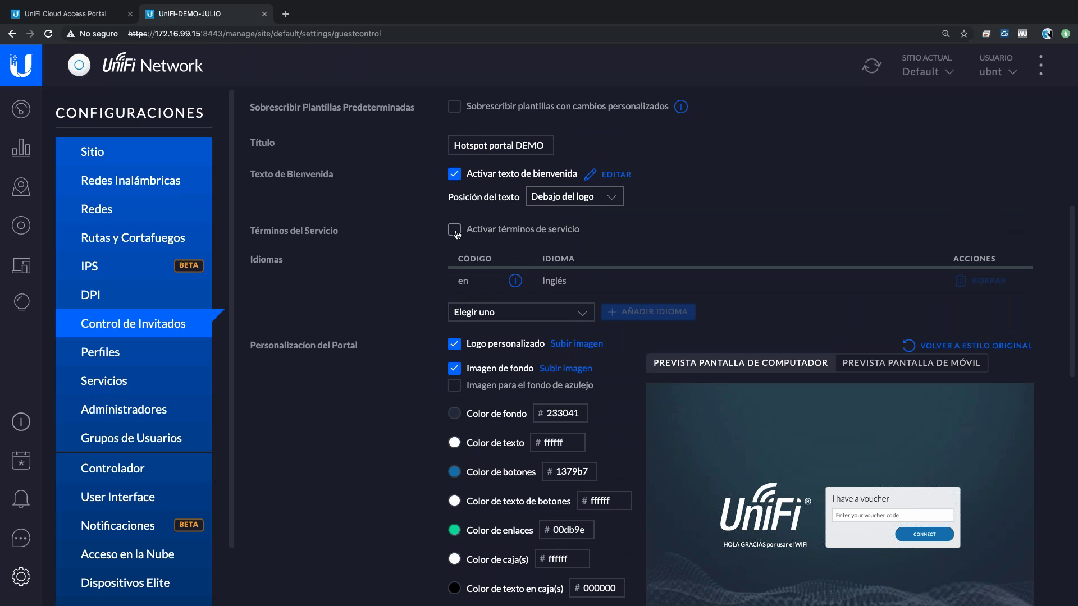
{"action": "key", "text": "super+a"}
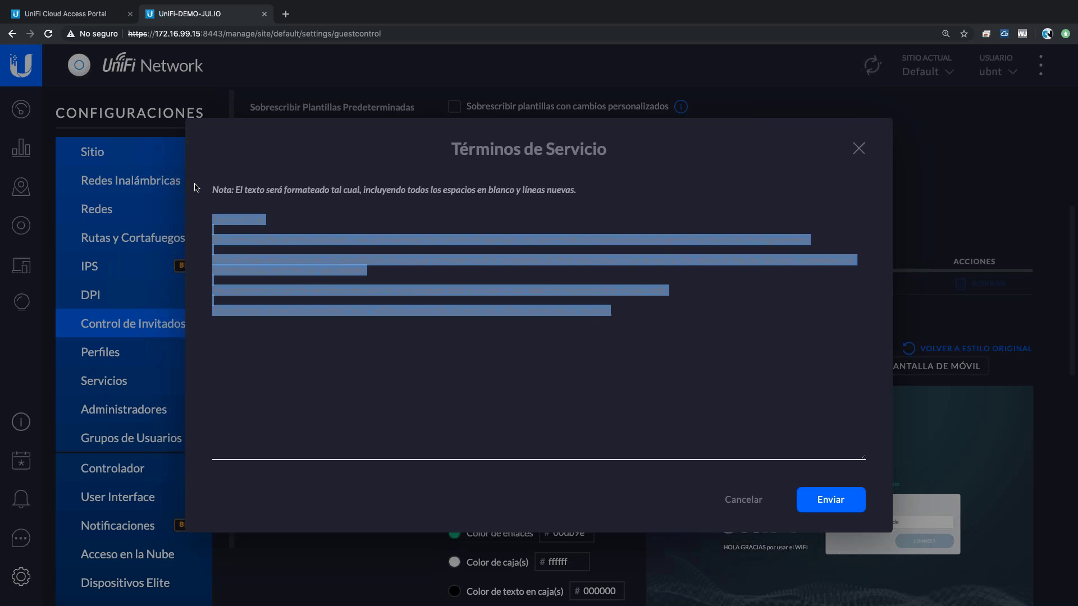
{"action": "type", "text": "NO"}
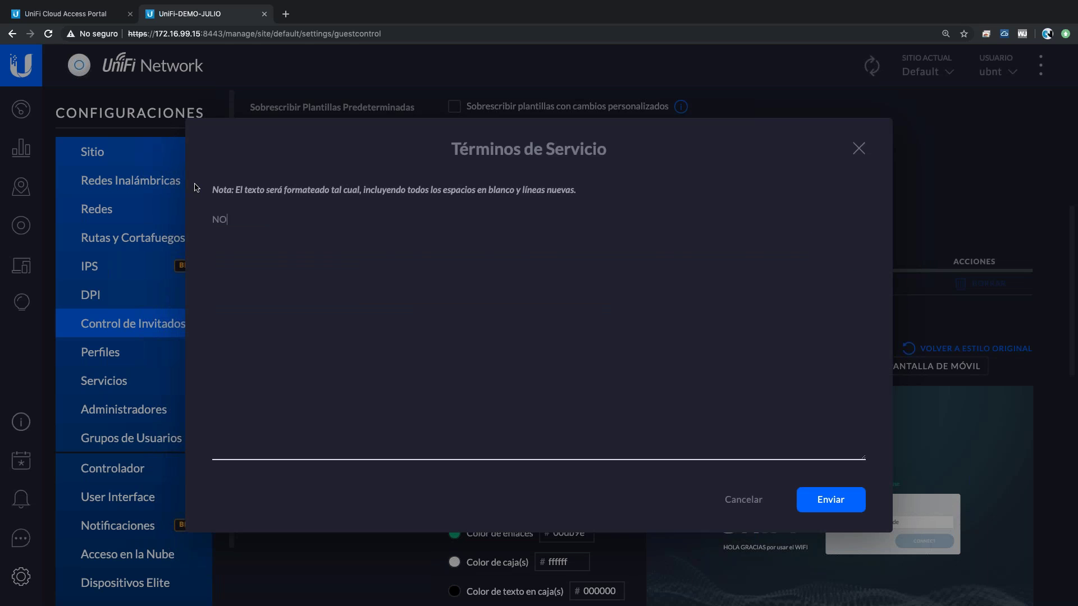
{"action": "type", "text": " usar P2P"}
{"action": "left_click", "coordinate": [842, 501]}
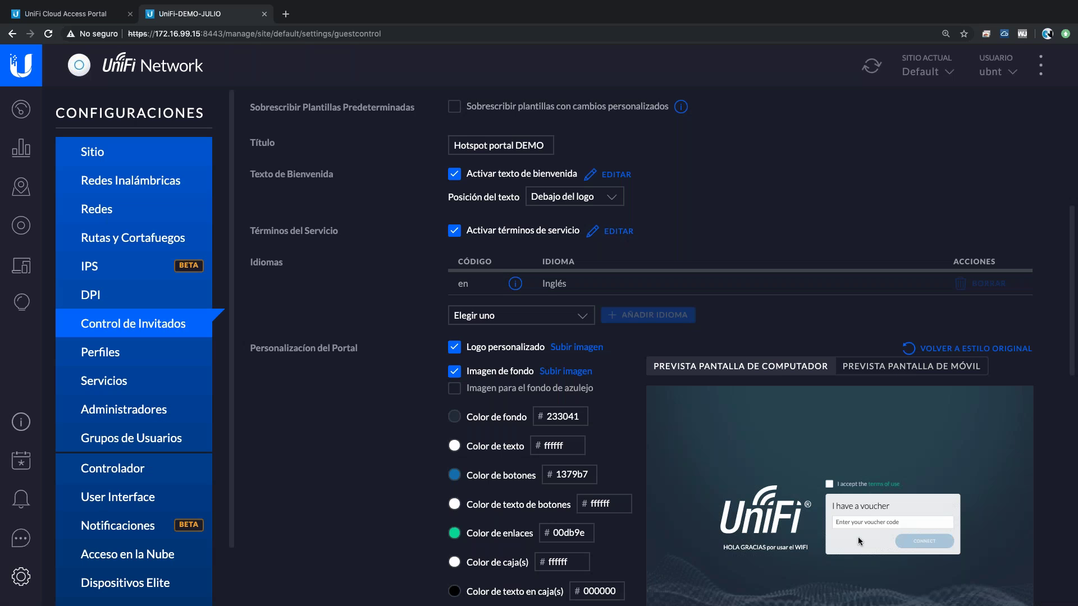
- Add Español (España), Alemán and Italiano to the portal languages alongside English
{"action": "left_click", "coordinate": [498, 317]}
{"action": "left_click", "coordinate": [502, 418]}
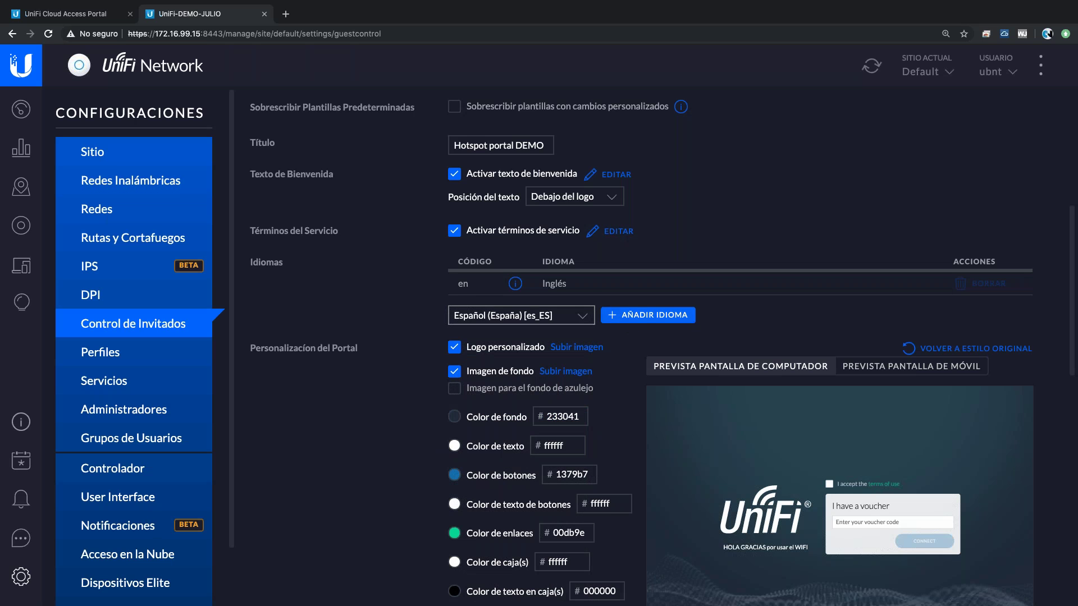
{"action": "left_click", "coordinate": [647, 314]}
{"action": "left_click", "coordinate": [521, 338]}
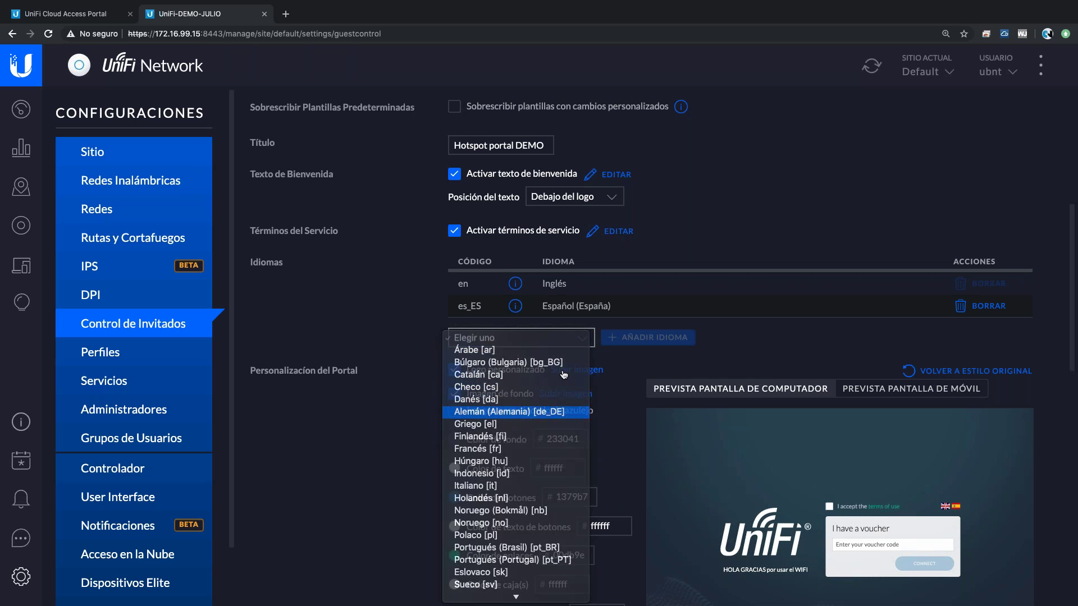
{"action": "left_click", "coordinate": [508, 412]}
{"action": "left_click", "coordinate": [647, 337]}
{"action": "left_click", "coordinate": [516, 361]}
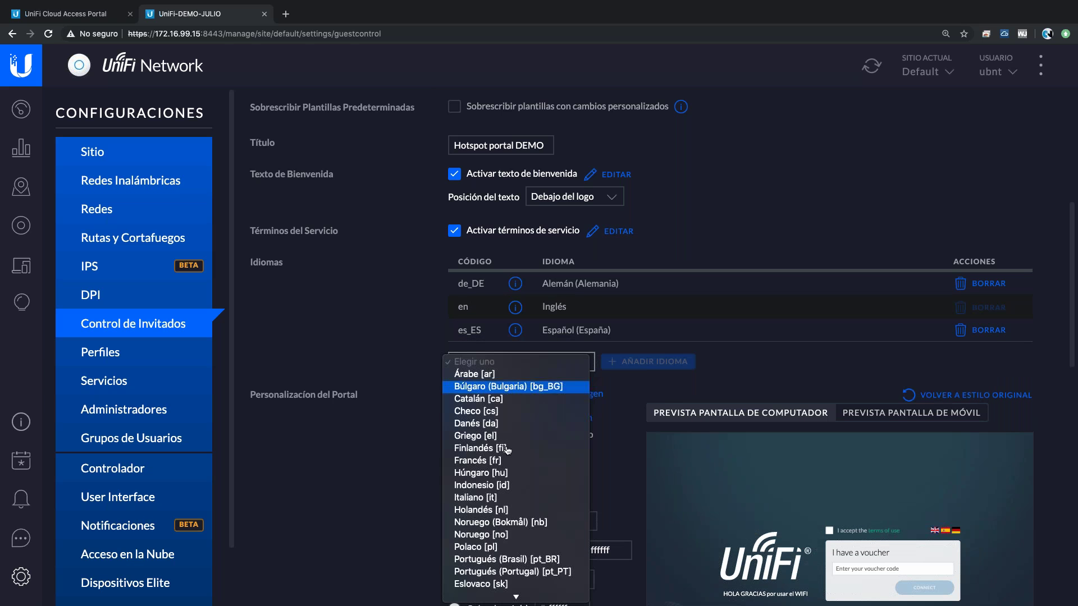
{"action": "left_click", "coordinate": [494, 497]}
{"action": "left_click", "coordinate": [653, 362]}
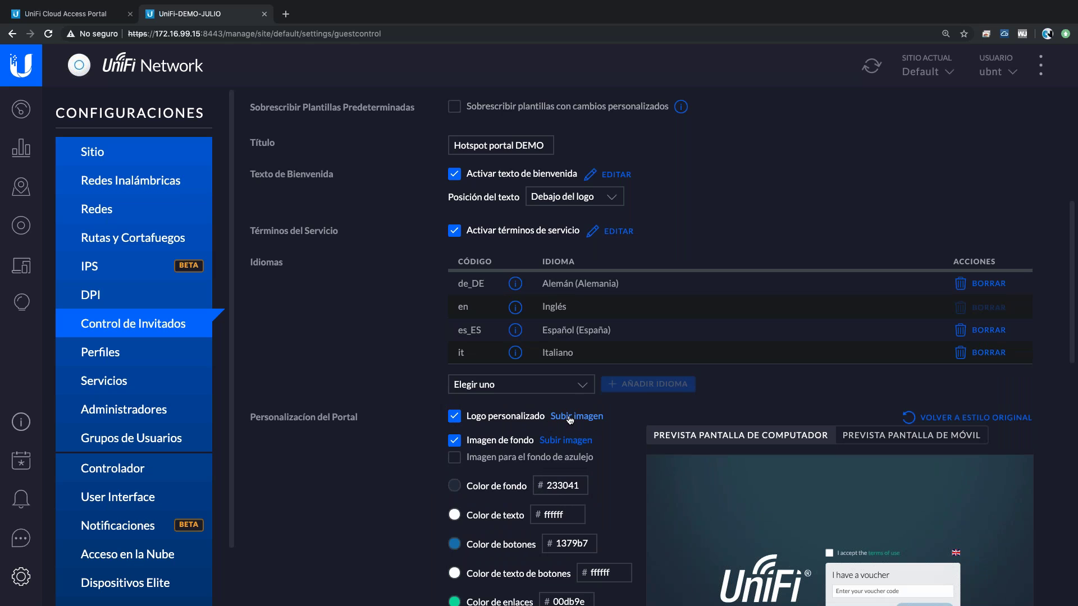
{"action": "scroll", "coordinate": [570, 419], "scroll_direction": "down", "scroll_amount": 4}
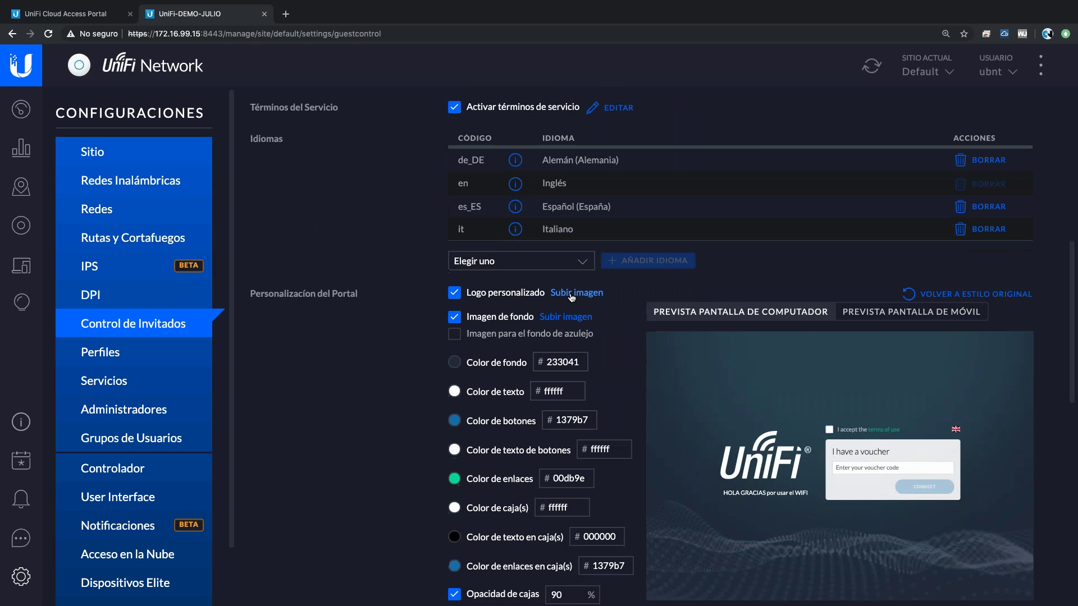
{"action": "left_click", "coordinate": [571, 294]}
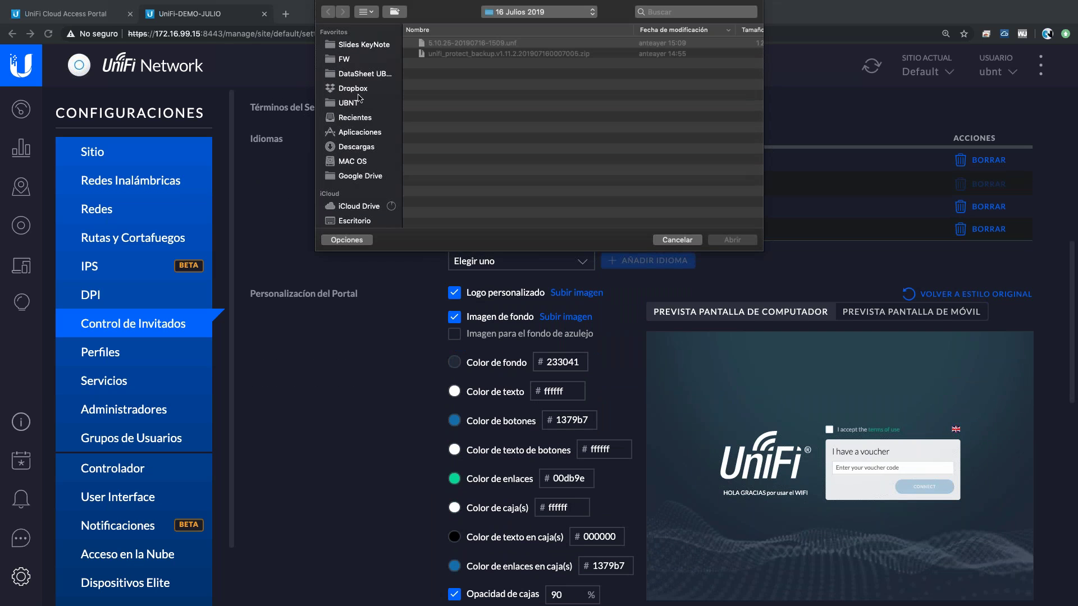
- Upload unifi-logo.jpg from Descargas as the custom logo and enable background tiling
{"action": "left_click", "coordinate": [354, 147]}
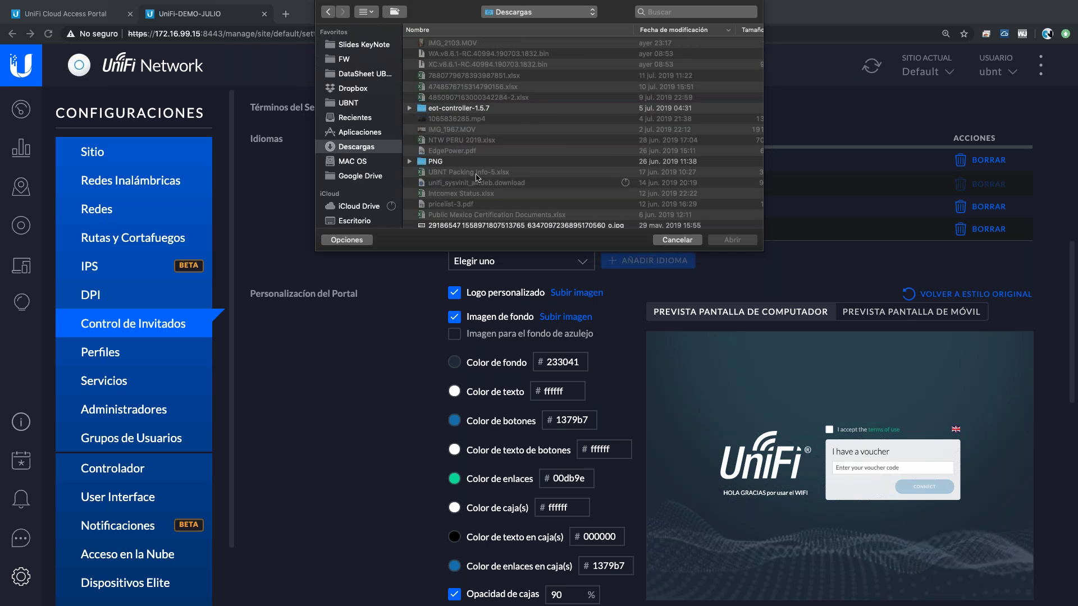
{"action": "scroll", "coordinate": [476, 177], "scroll_direction": "down", "scroll_amount": 3}
{"action": "left_click", "coordinate": [449, 201]}
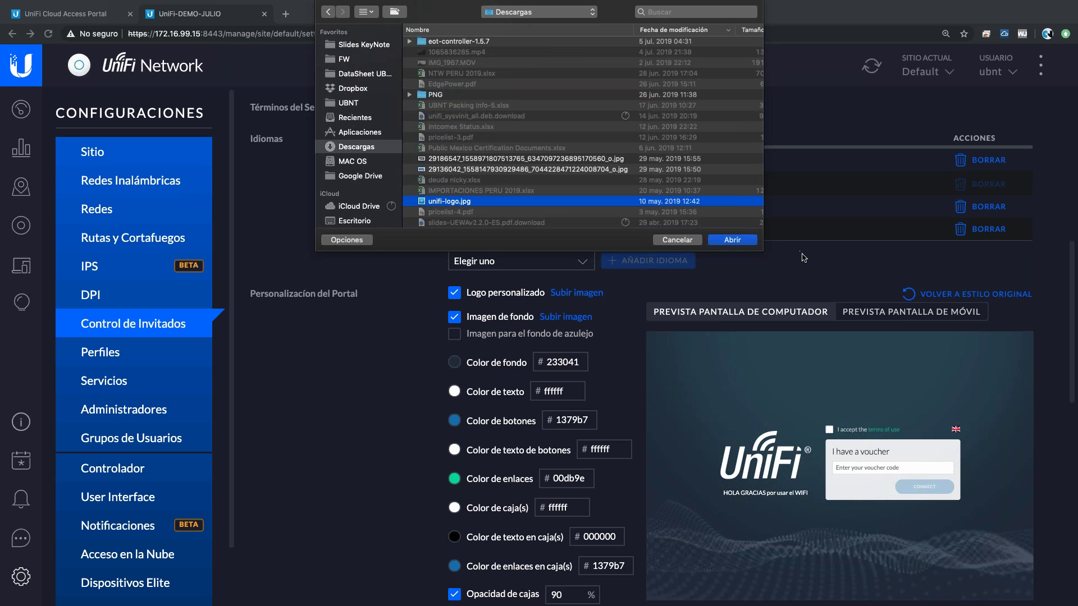
{"action": "left_click", "coordinate": [738, 242]}
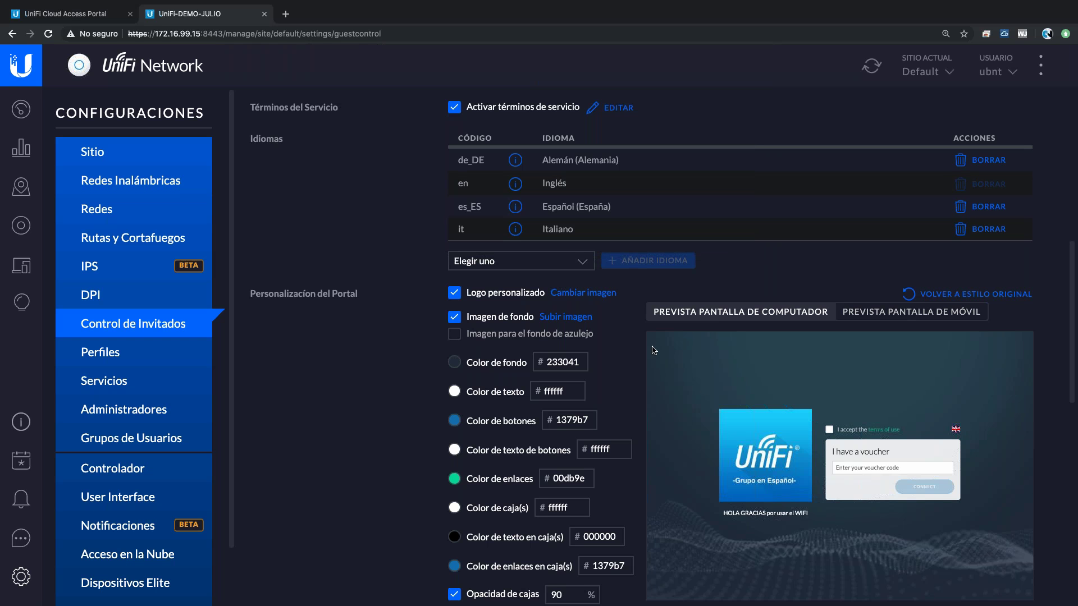
{"action": "left_click", "coordinate": [455, 335]}
- Turn background tiling back off and set the button colour to red (b71318)
{"action": "left_click", "coordinate": [454, 336]}
{"action": "left_click", "coordinate": [455, 421]}
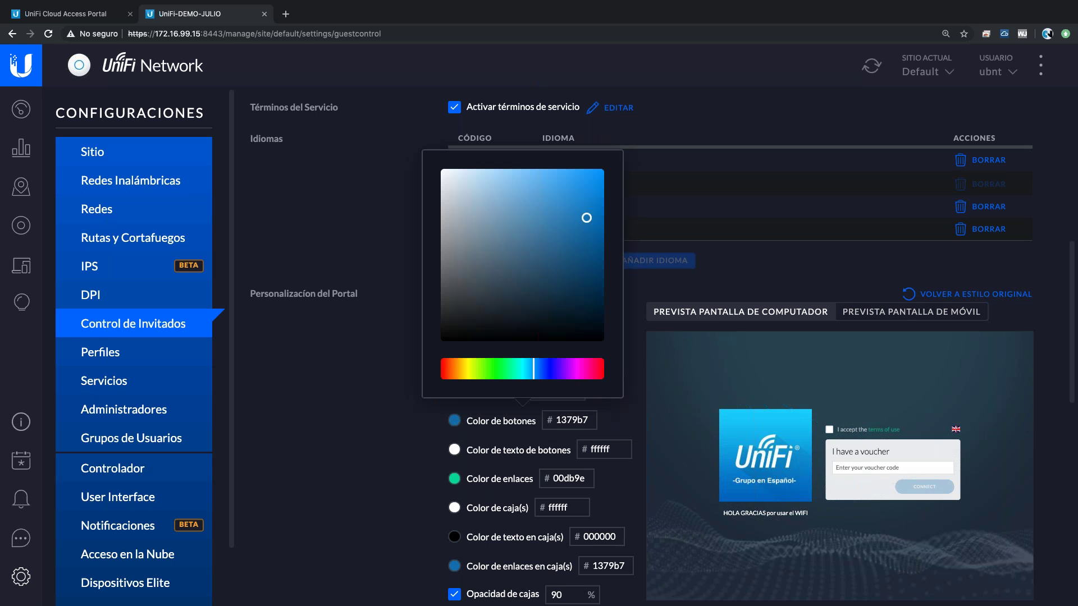
{"action": "left_click", "coordinate": [549, 369]}
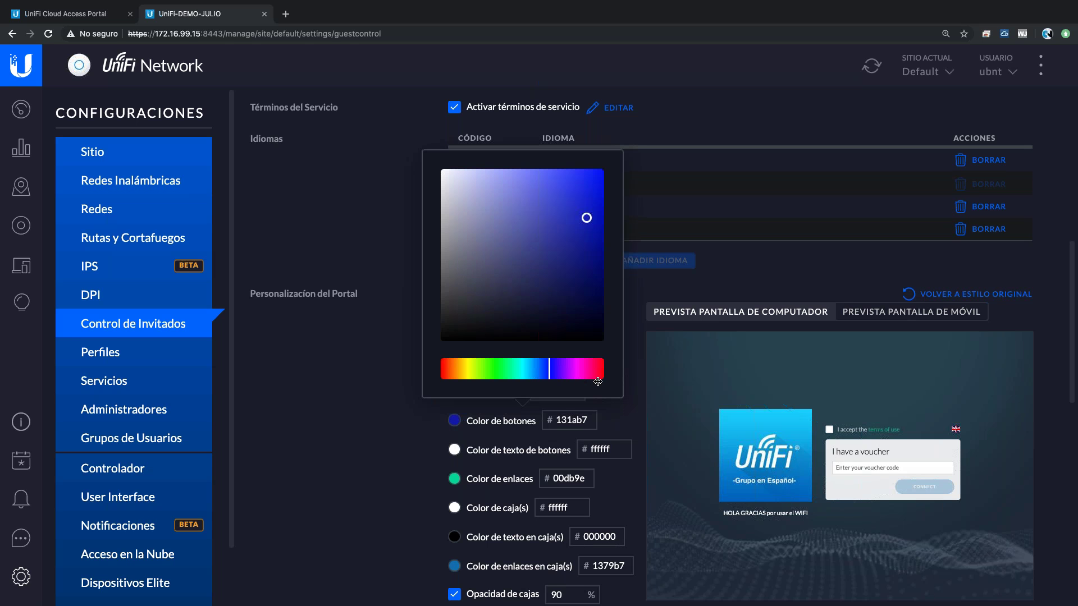
{"action": "left_click", "coordinate": [597, 382]}
{"action": "left_click", "coordinate": [725, 354]}
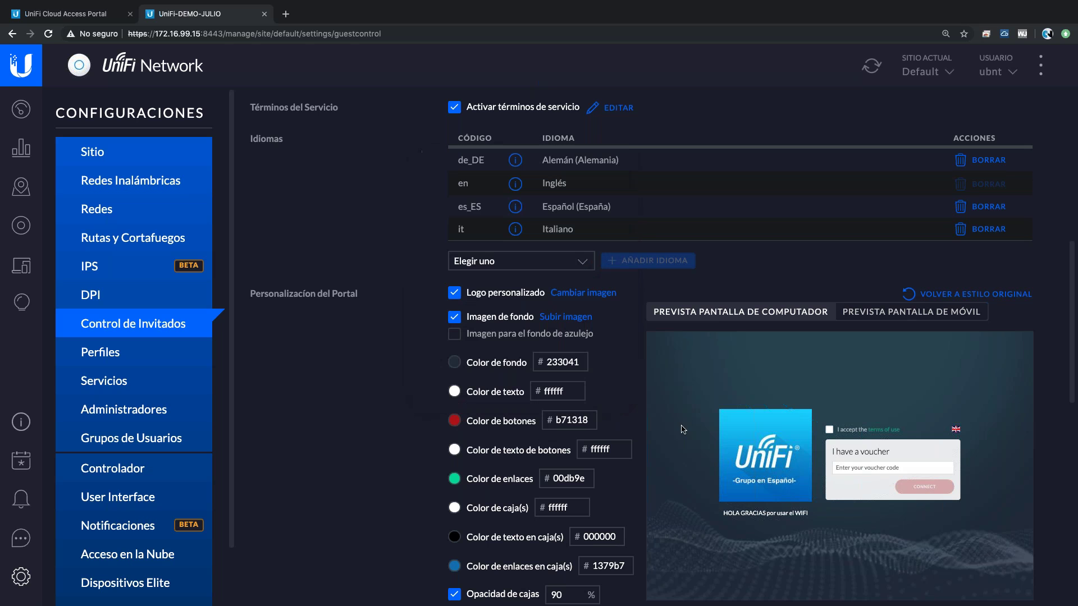
- Check the portal in the phone and desktop previews, then apply the guest control changes
{"action": "left_click", "coordinate": [878, 316]}
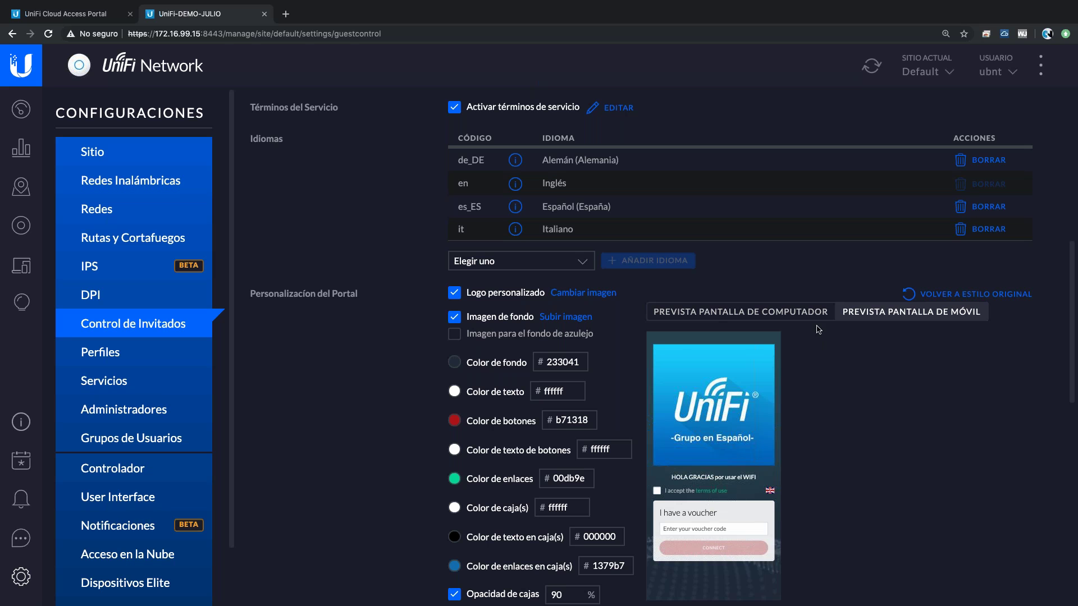
{"action": "left_click", "coordinate": [801, 318]}
{"action": "left_click", "coordinate": [883, 320]}
{"action": "left_click", "coordinate": [756, 313]}
{"action": "scroll", "coordinate": [415, 455], "scroll_direction": "down", "scroll_amount": 1}
{"action": "scroll", "coordinate": [415, 455], "scroll_direction": "down", "scroll_amount": 7}
{"action": "scroll", "coordinate": [415, 454], "scroll_direction": "down", "scroll_amount": 3}
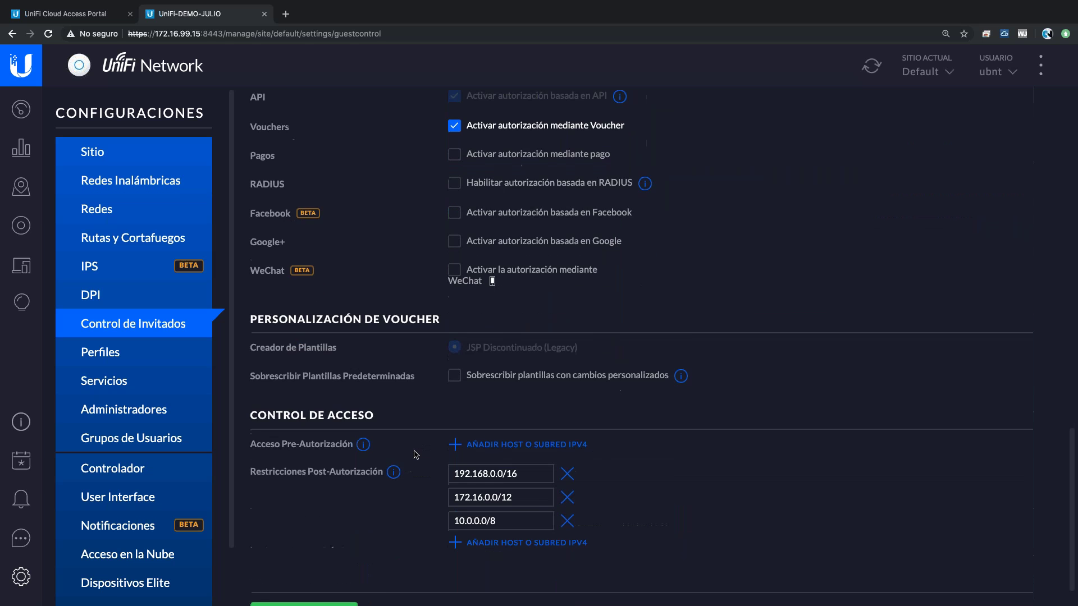
{"action": "left_click", "coordinate": [303, 581]}
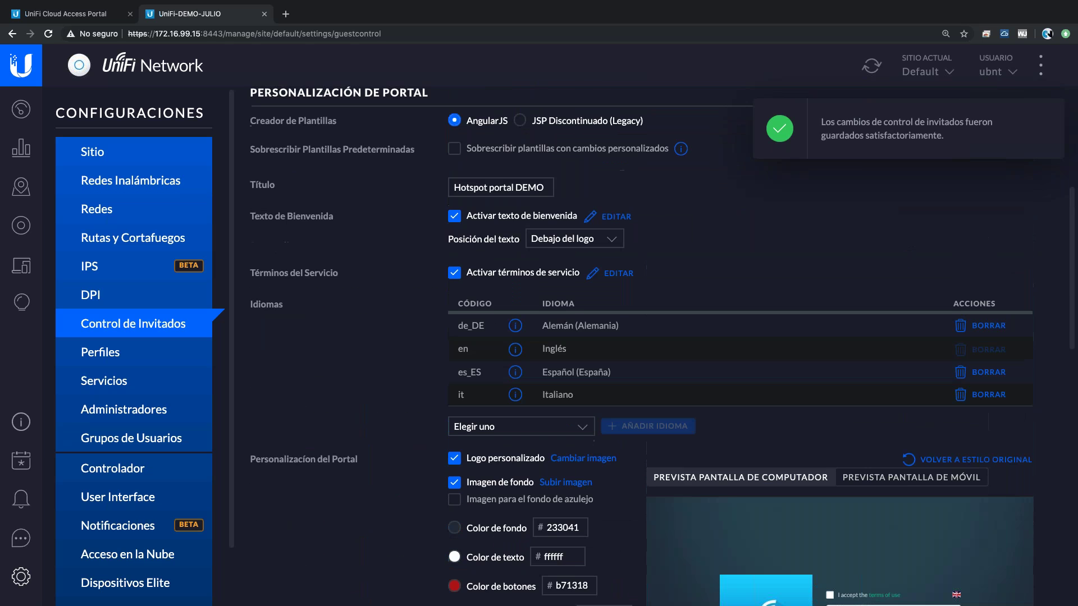
- Enable payment-based guest authorization
{"action": "scroll", "coordinate": [520, 487], "scroll_direction": "down", "scroll_amount": 5}
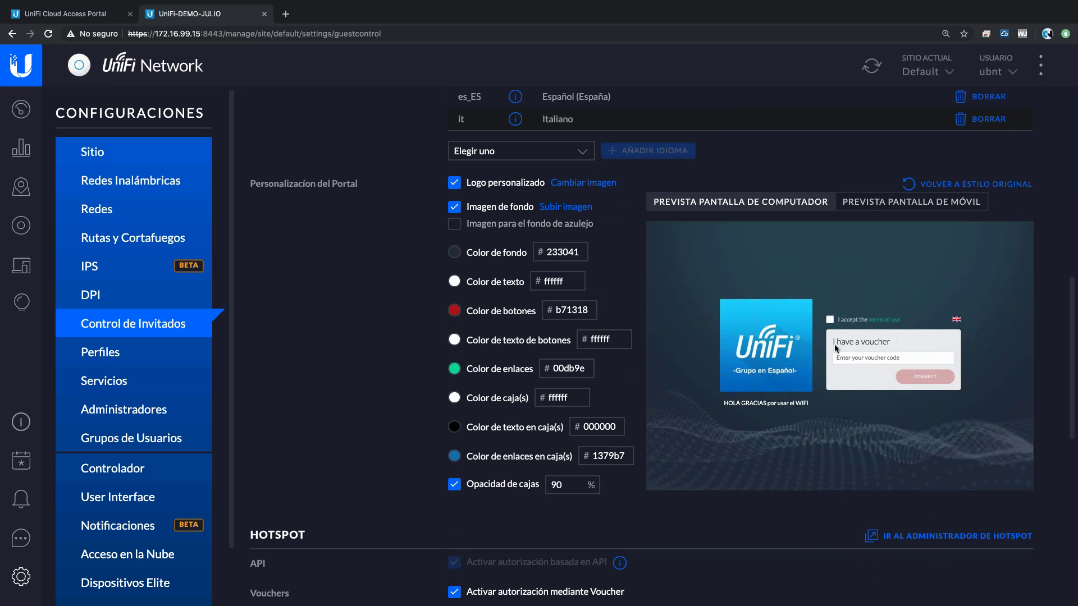
{"action": "scroll", "coordinate": [504, 476], "scroll_direction": "down", "scroll_amount": 1}
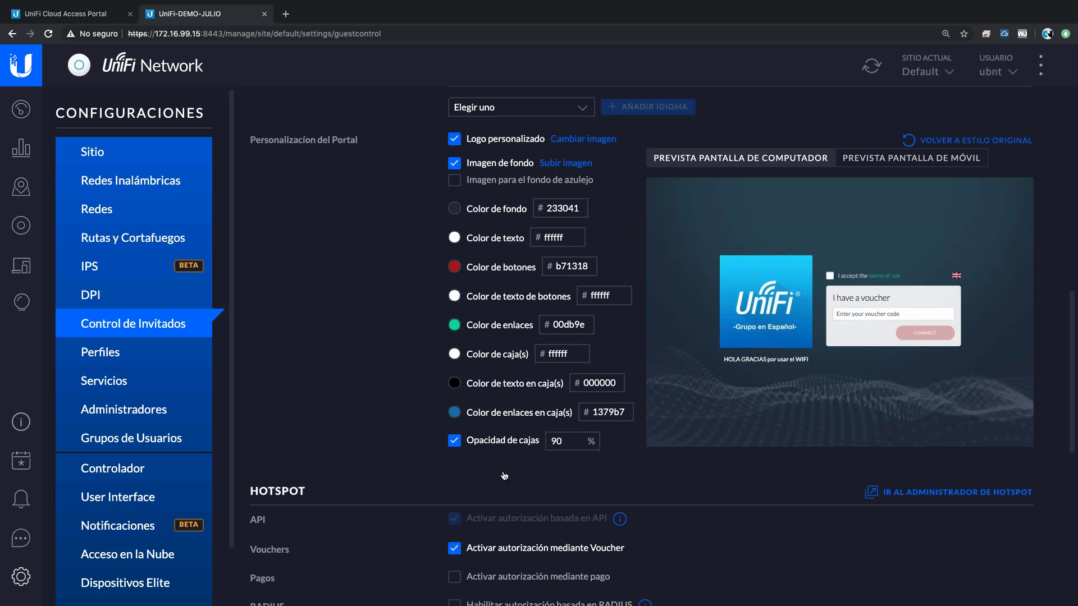
{"action": "scroll", "coordinate": [504, 476], "scroll_direction": "down", "scroll_amount": 3}
{"action": "scroll", "coordinate": [504, 475], "scroll_direction": "down", "scroll_amount": 2}
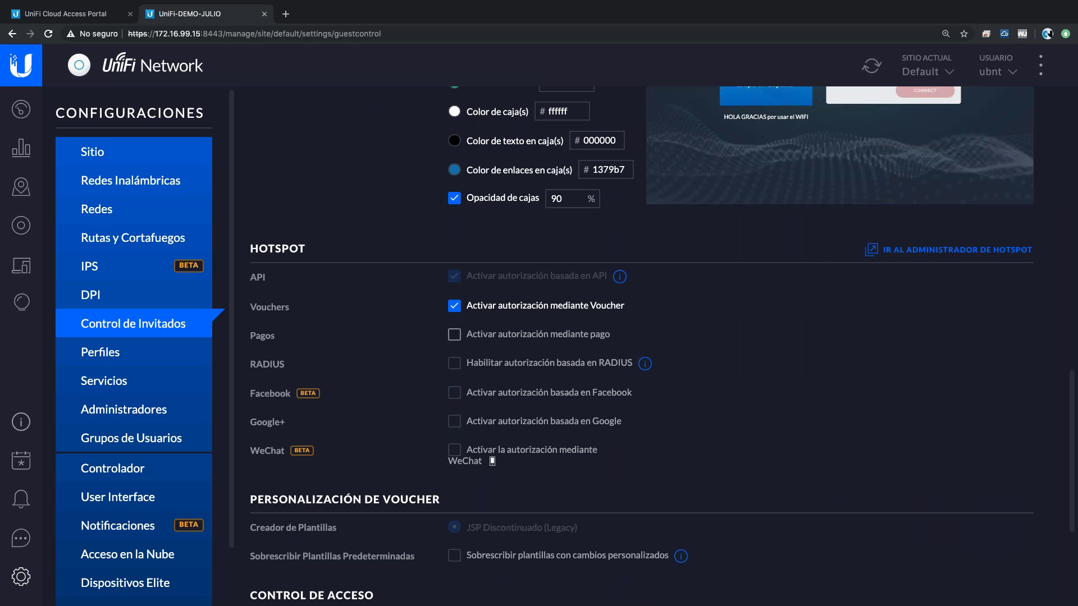
{"action": "left_click", "coordinate": [533, 336]}
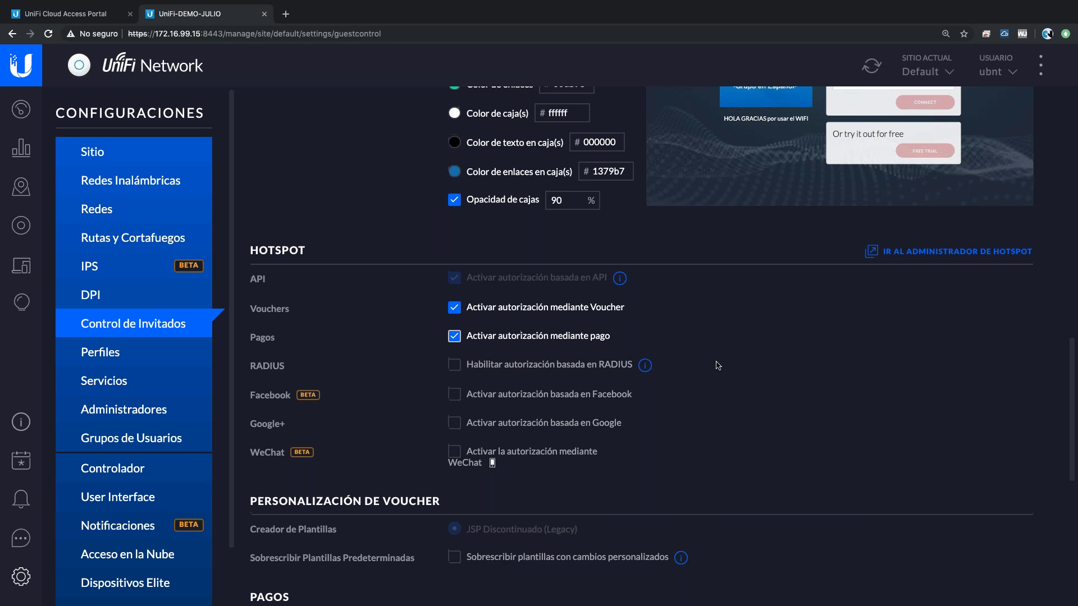
- Choose PayPal Website Payment Pro as the payment gateway
{"action": "scroll", "coordinate": [715, 365], "scroll_direction": "up", "scroll_amount": 3}
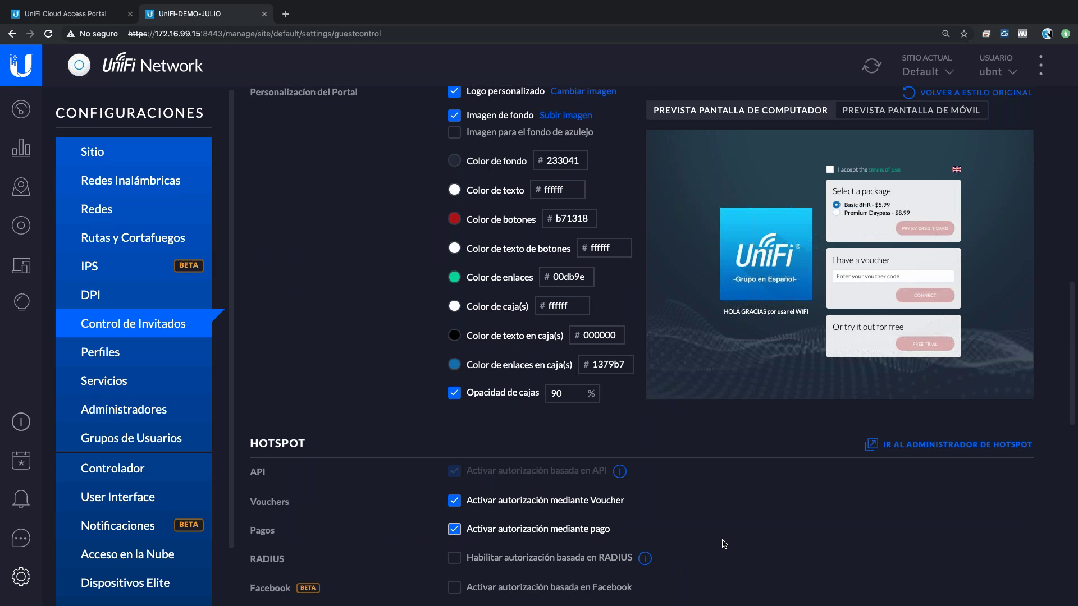
{"action": "scroll", "coordinate": [724, 544], "scroll_direction": "down", "scroll_amount": 5}
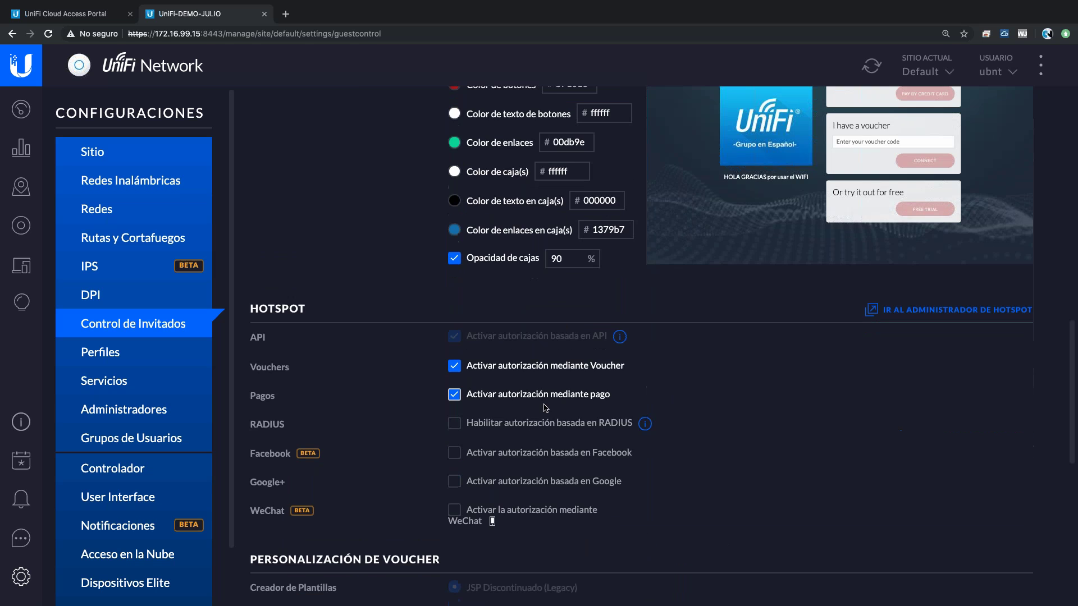
{"action": "scroll", "coordinate": [721, 415], "scroll_direction": "down", "scroll_amount": 10}
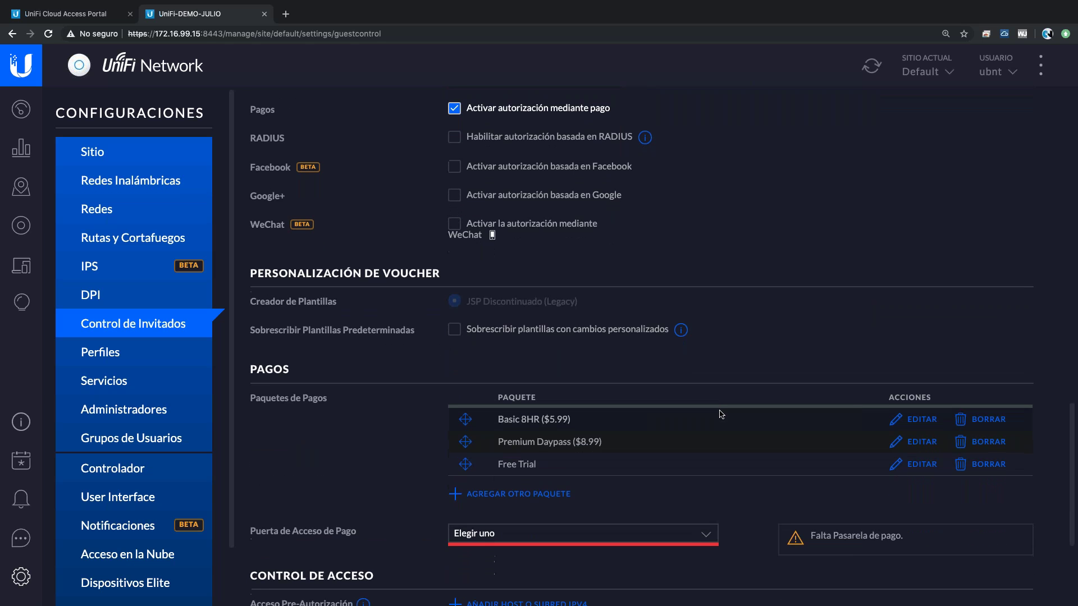
{"action": "left_click", "coordinate": [610, 519]}
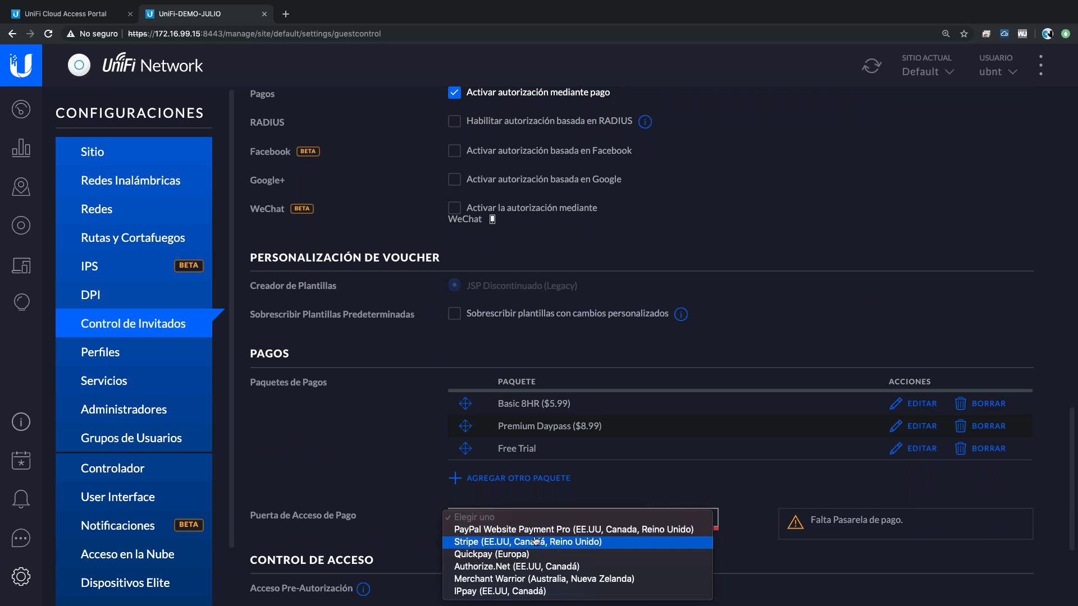
{"action": "left_click", "coordinate": [536, 531]}
- Delete the Basic 8HR ($5.99) and Premium Daypass ($8.99) packages
{"action": "scroll", "coordinate": [898, 410], "scroll_direction": "down", "scroll_amount": 1}
{"action": "left_click", "coordinate": [989, 371]}
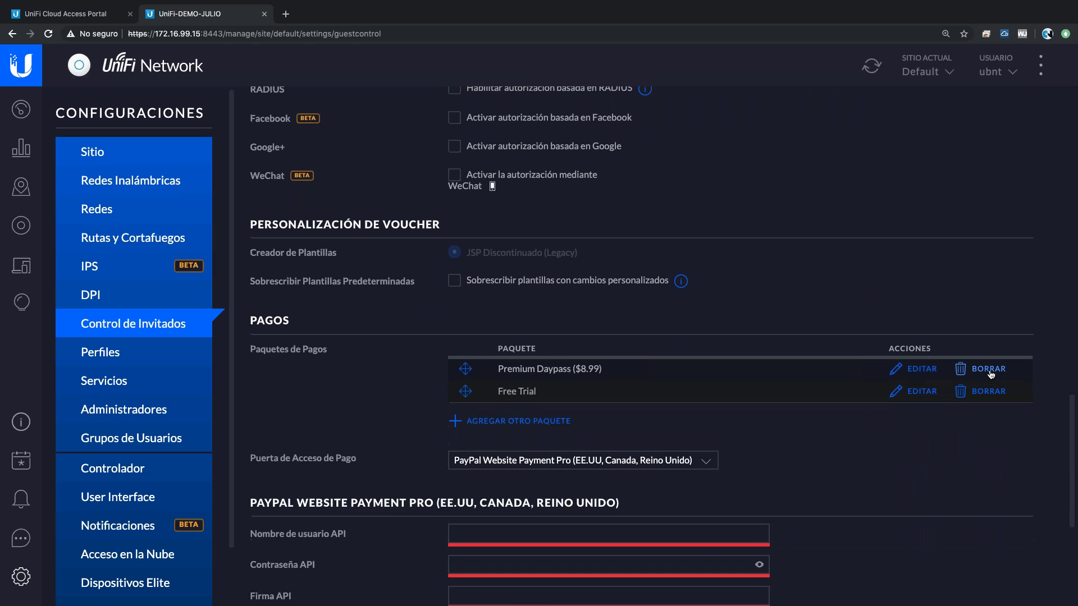
{"action": "left_click", "coordinate": [990, 371]}
{"action": "left_click", "coordinate": [916, 372]}
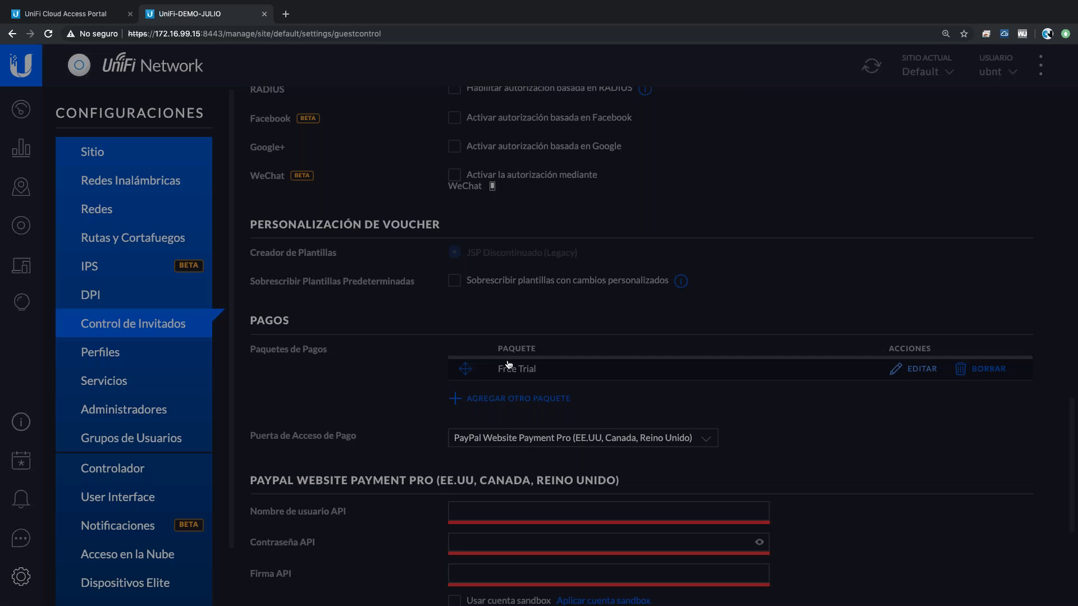
- Rename the Free Trial package to 'Internet Gratis 1 Hora' with a 1-hour duration
{"action": "left_click_drag", "start_coordinate": [426, 202], "coordinate": [348, 200]}
{"action": "type", "text": "G"}
{"action": "key", "text": "BackSpace"}
{"action": "type", "text": "Internet Gr"}
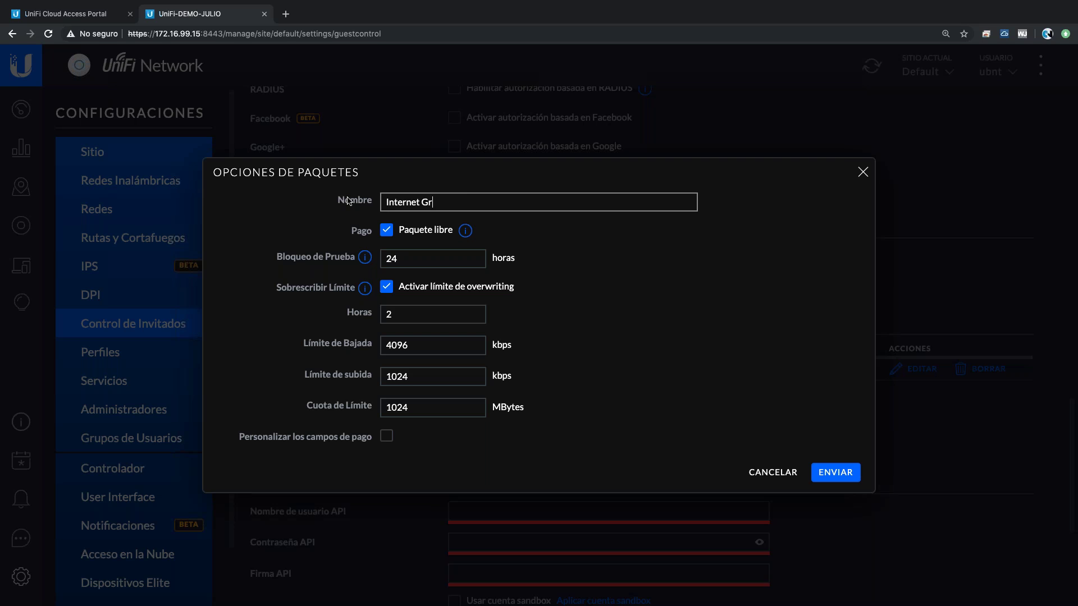
{"action": "type", "text": "atis 1 HOra"}
{"action": "left_click", "coordinate": [387, 315]}
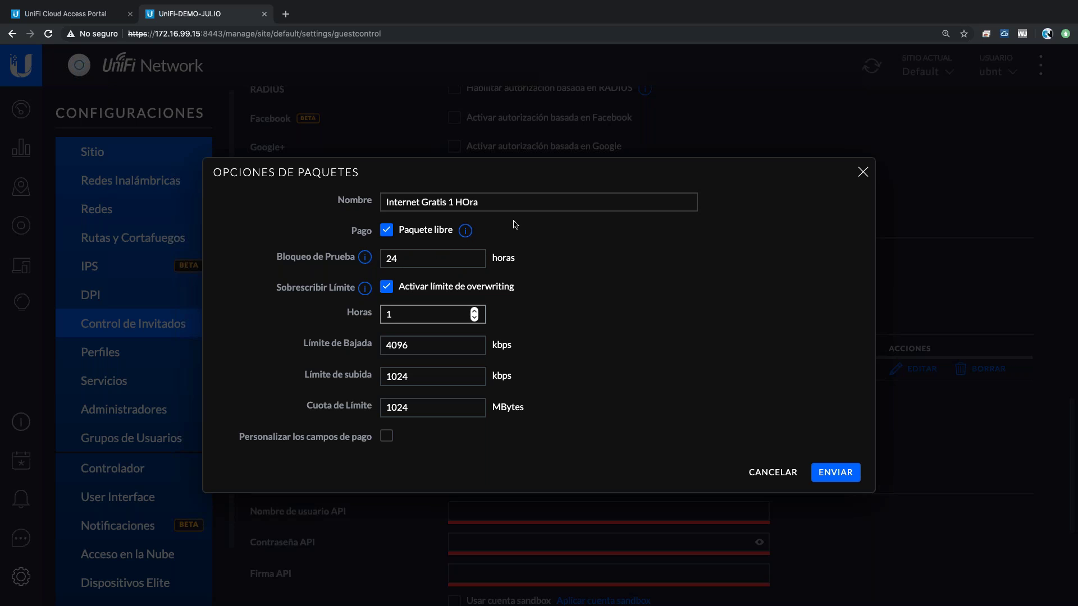
{"action": "left_click", "coordinate": [468, 202]}
{"action": "key", "text": "BackSpace"}
{"action": "type", "text": "o"}
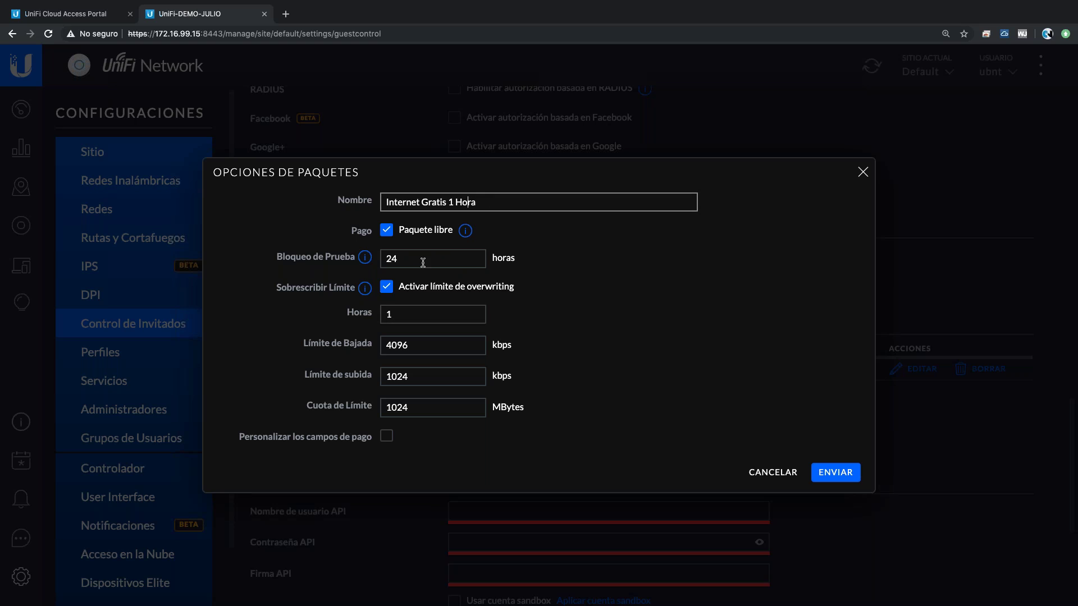
{"action": "left_click", "coordinate": [511, 335]}
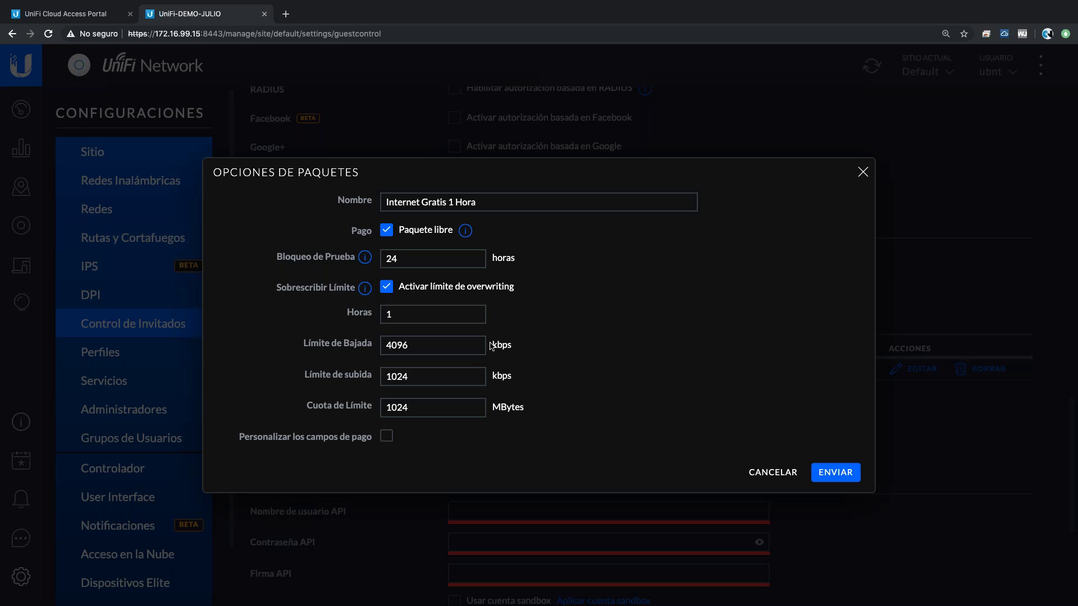
- Keep the 4096/1024 kbps limits and 1024 MB quota, and submit the package
{"action": "left_click_drag", "start_coordinate": [416, 346], "coordinate": [387, 346]}
{"action": "double_click", "coordinate": [414, 379]}
{"action": "double_click", "coordinate": [407, 408]}
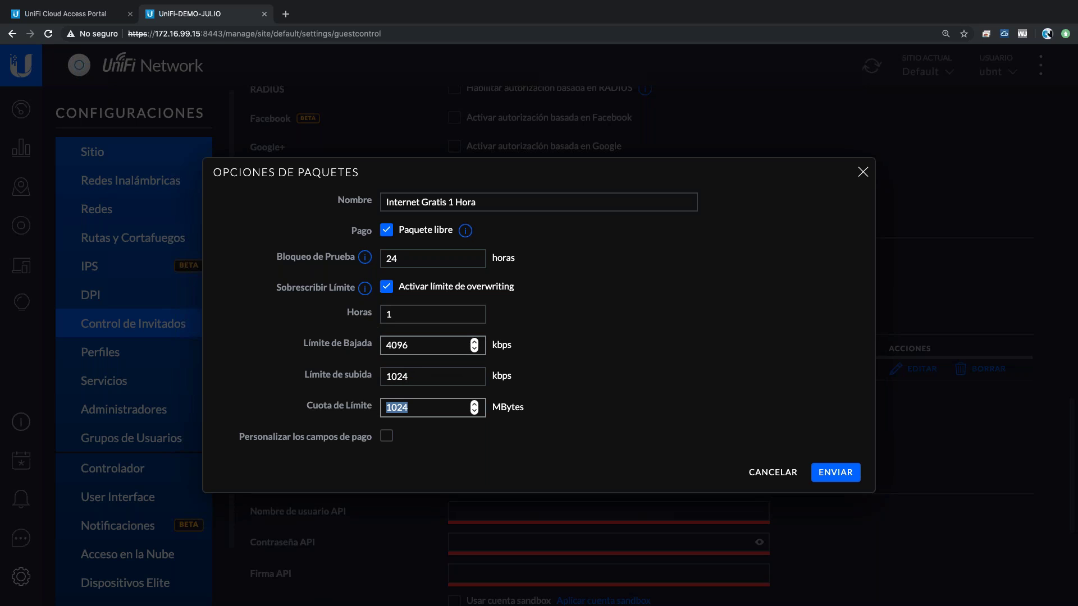
{"action": "left_click", "coordinate": [862, 489]}
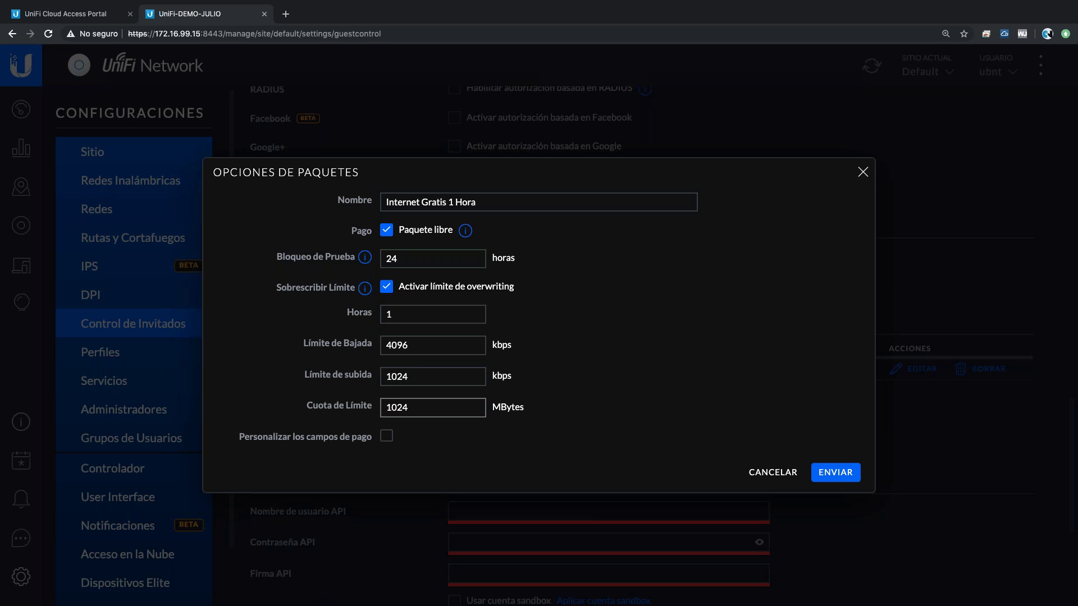
{"action": "key", "text": "Return"}
{"action": "scroll", "coordinate": [489, 416], "scroll_direction": "down", "scroll_amount": 1}
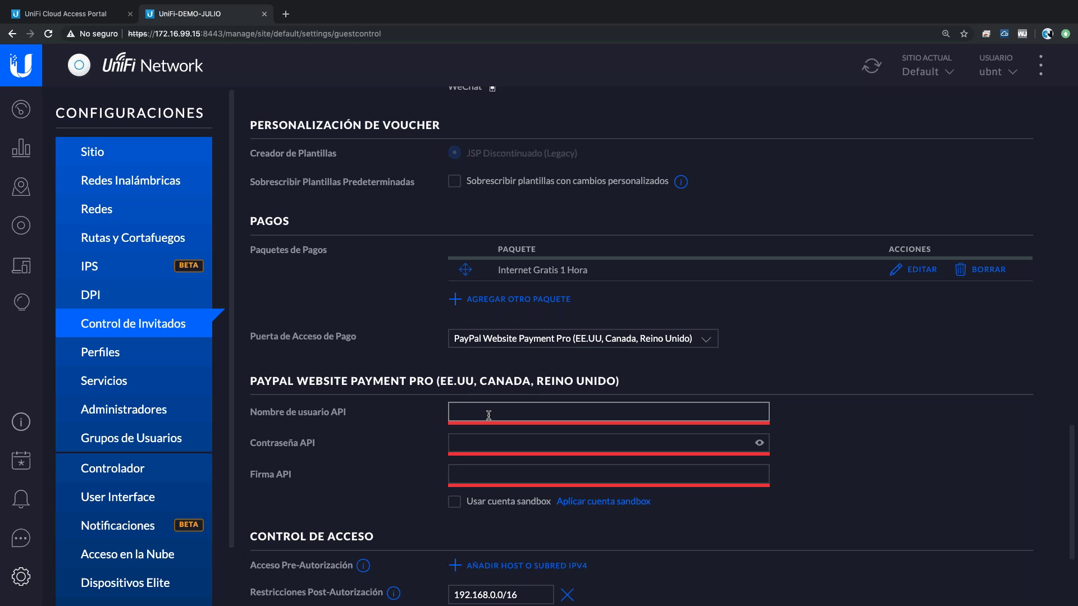
- Enter placeholder test values for the PayPal API username, password and signature
{"action": "left_click", "coordinate": [489, 416]}
{"action": "type", "text": "sdsdsd"}
{"action": "left_click", "coordinate": [493, 443]}
{"action": "type", "text": "sdsdsd"}
{"action": "left_click", "coordinate": [547, 474]}
{"action": "type", "text": "sdsdsd"}
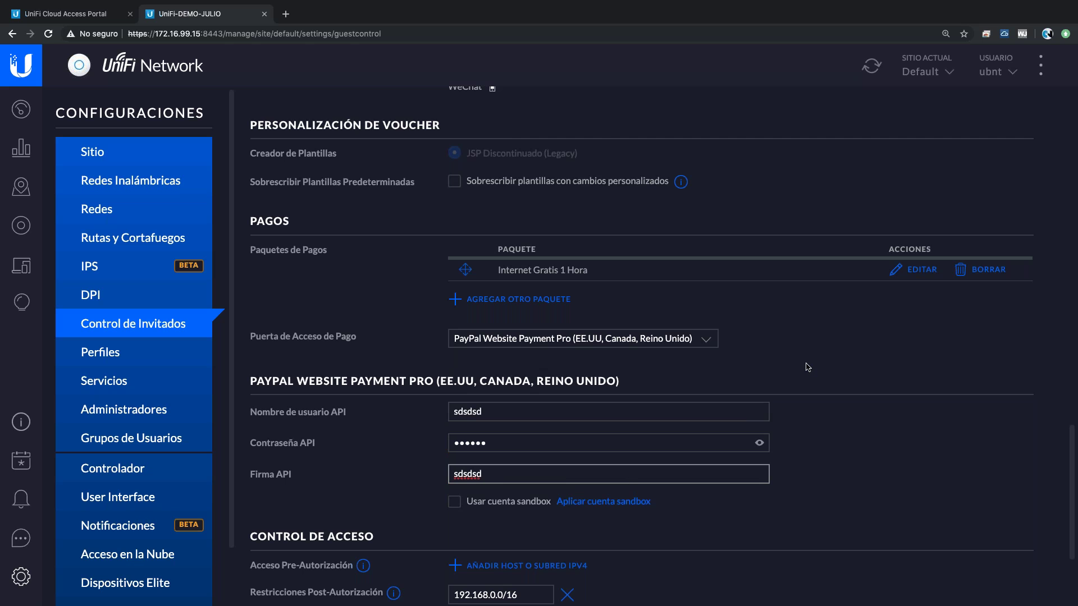
- Open a new payment package form, view the currency list, and close it without adding
{"action": "scroll", "coordinate": [807, 367], "scroll_direction": "down", "scroll_amount": 1}
{"action": "scroll", "coordinate": [807, 368], "scroll_direction": "down", "scroll_amount": 2}
{"action": "scroll", "coordinate": [726, 243], "scroll_direction": "up", "scroll_amount": 2}
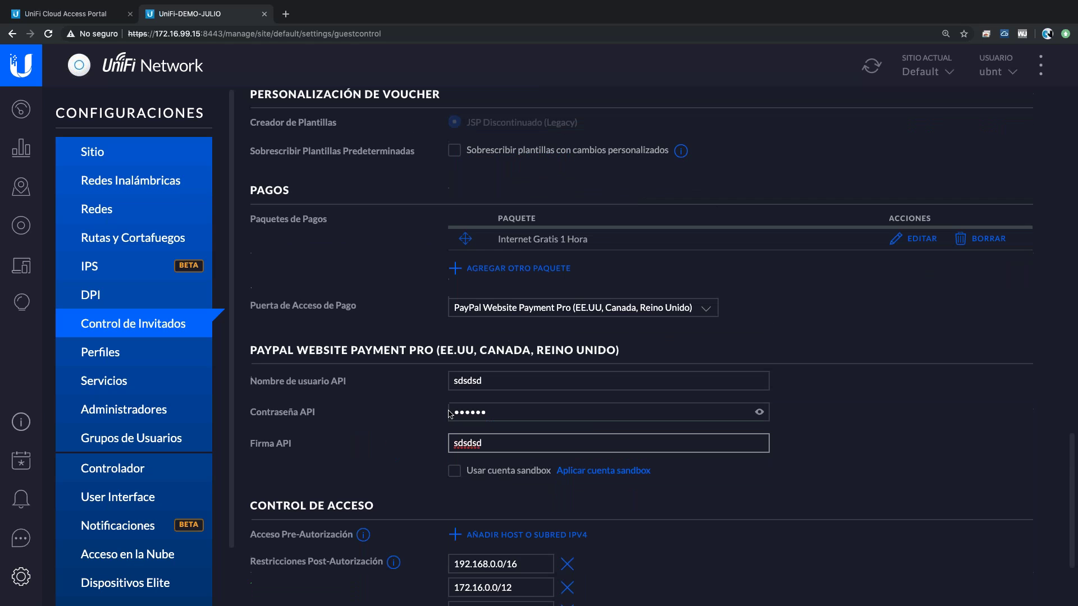
{"action": "left_click", "coordinate": [534, 269]}
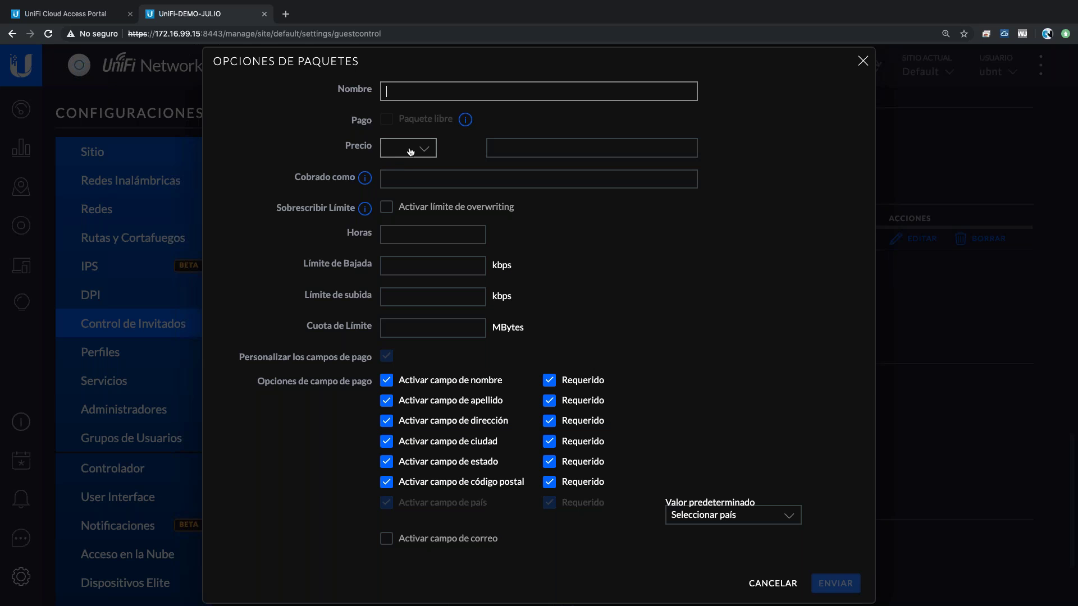
{"action": "left_click", "coordinate": [408, 148]}
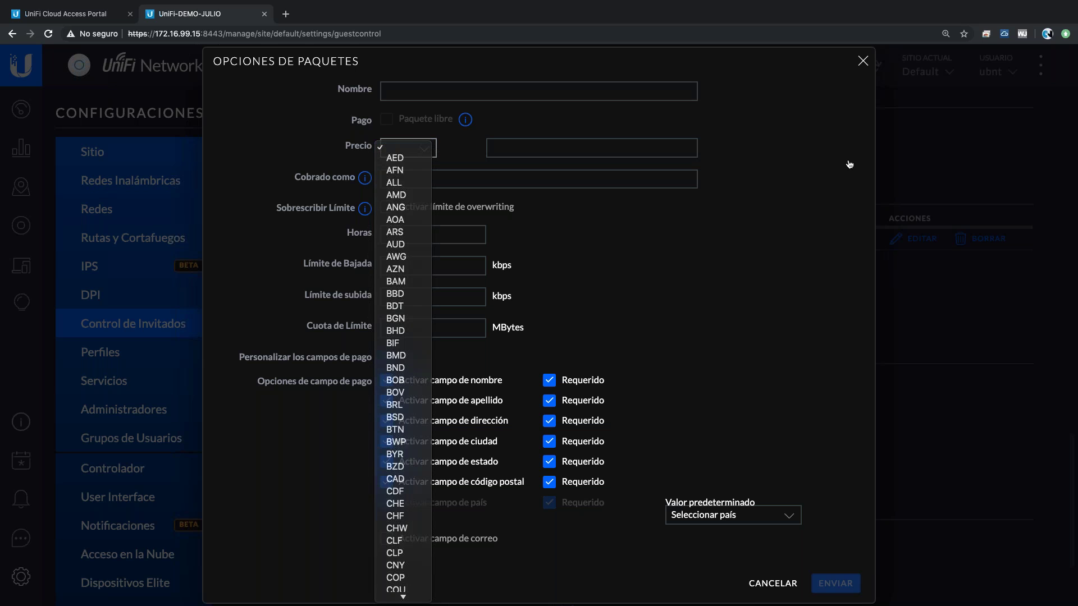
{"action": "left_click", "coordinate": [862, 62]}
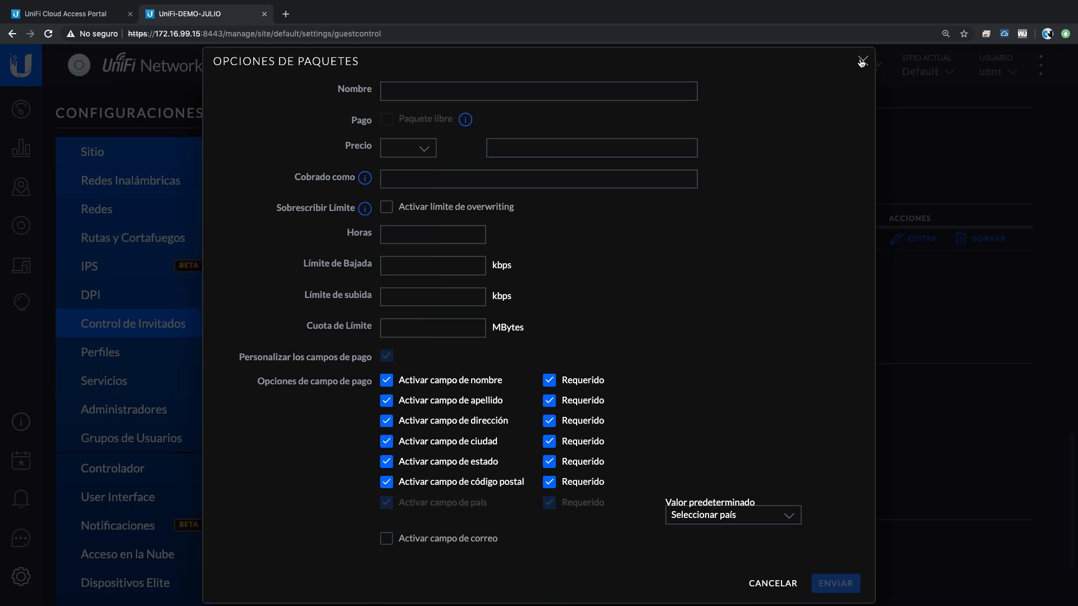
{"action": "left_click", "coordinate": [861, 62]}
{"action": "scroll", "coordinate": [834, 378], "scroll_direction": "up", "scroll_amount": 12}
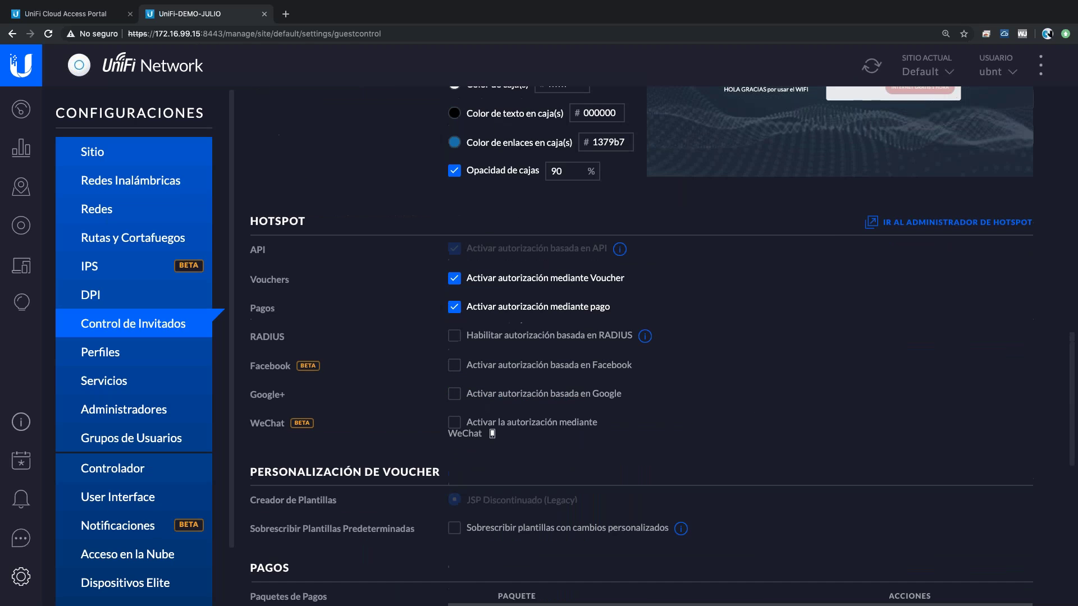
- Apply the guest control changes via APLICAR CAMBIOS, review the settings, then switch to Keynote
{"action": "scroll", "coordinate": [833, 378], "scroll_direction": "up", "scroll_amount": 1}
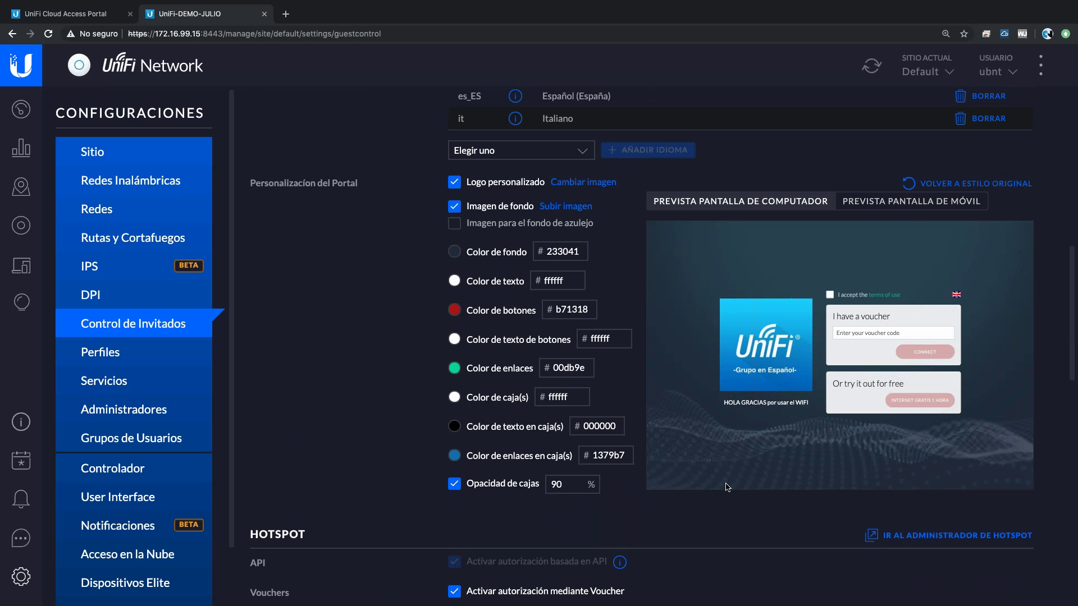
{"action": "scroll", "coordinate": [685, 568], "scroll_direction": "down", "scroll_amount": 15}
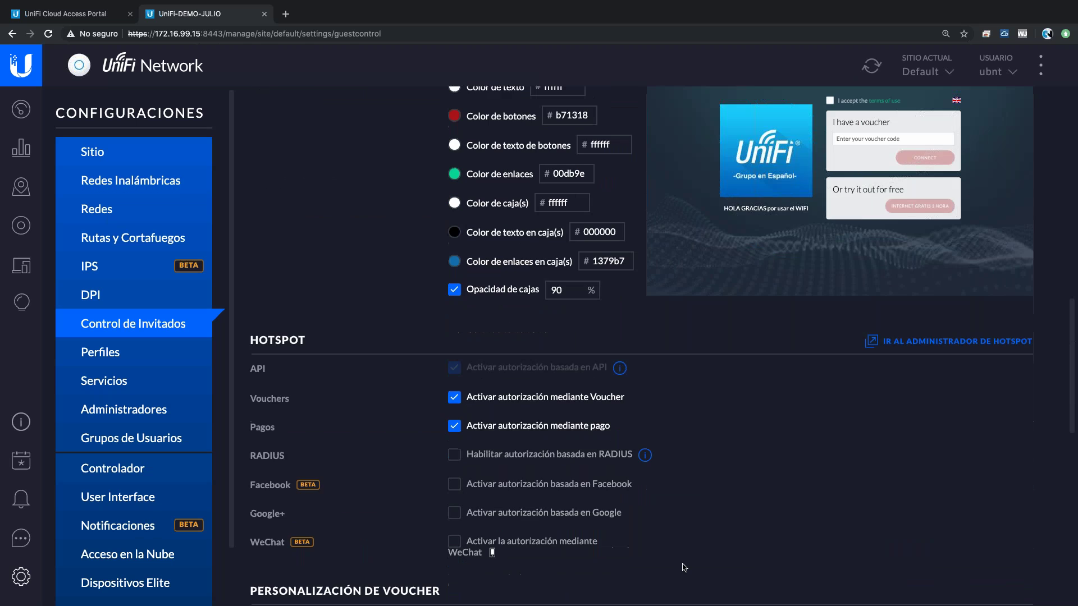
{"action": "left_click", "coordinate": [303, 581]}
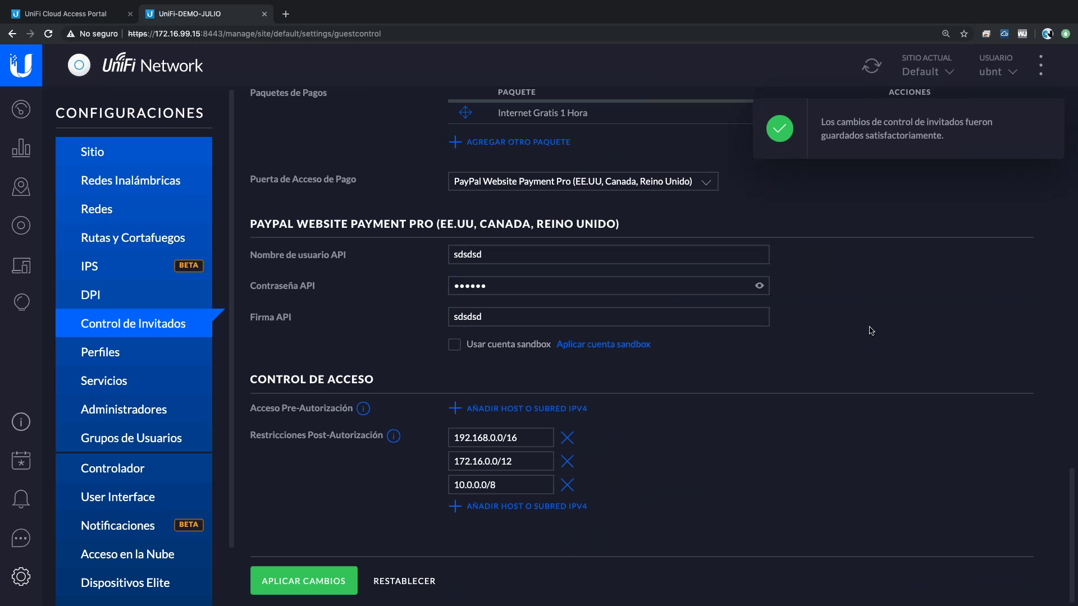
{"action": "scroll", "coordinate": [871, 330], "scroll_direction": "up", "scroll_amount": 3}
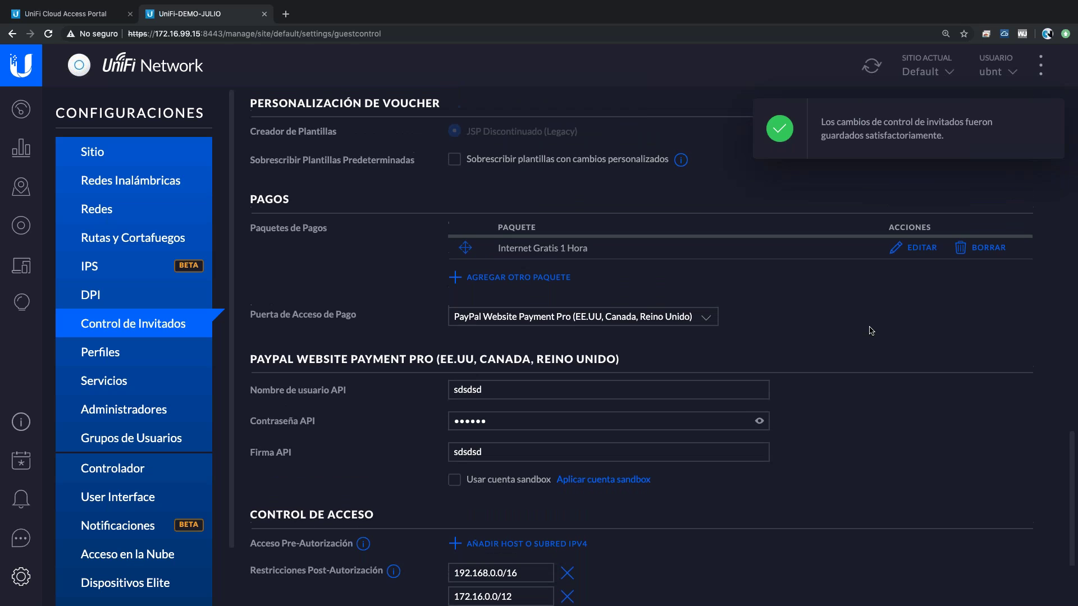
{"action": "scroll", "coordinate": [871, 331], "scroll_direction": "up", "scroll_amount": 10}
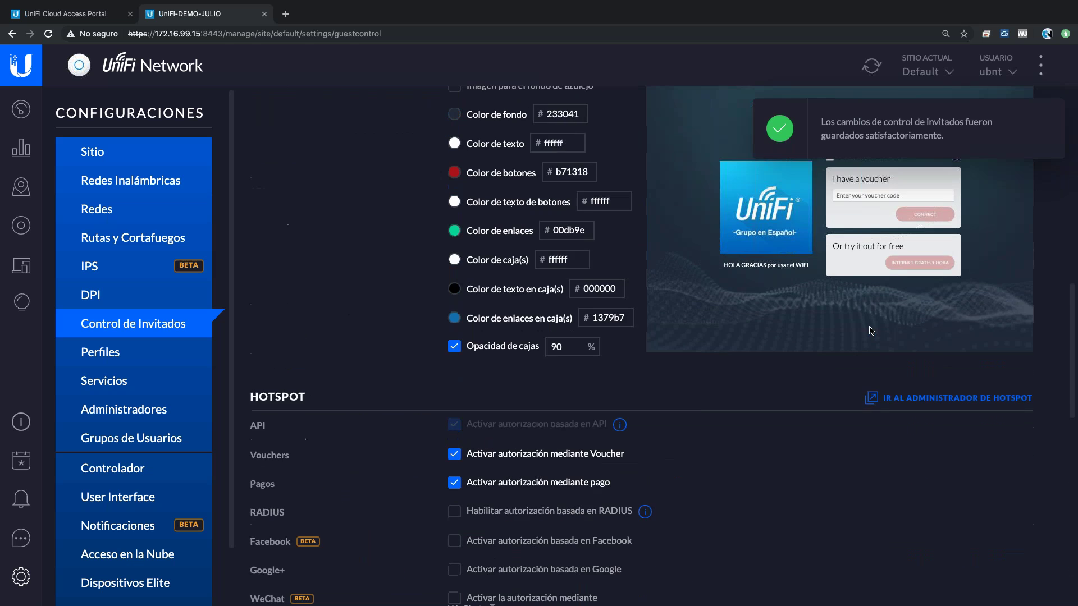
{"action": "scroll", "coordinate": [871, 331], "scroll_direction": "up", "scroll_amount": 3}
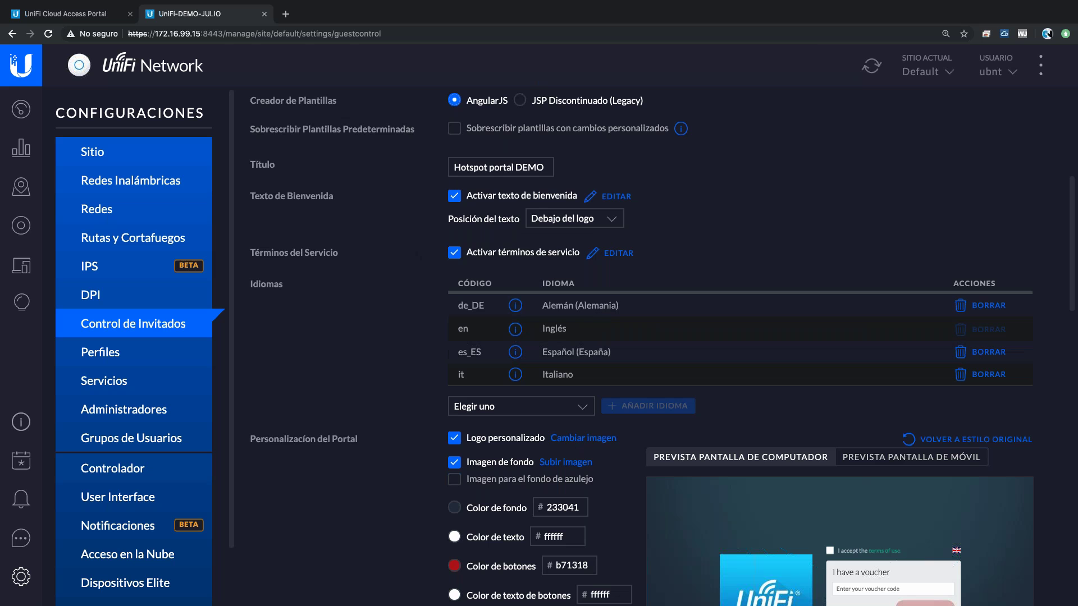
{"action": "key", "text": "ctrl+Left"}
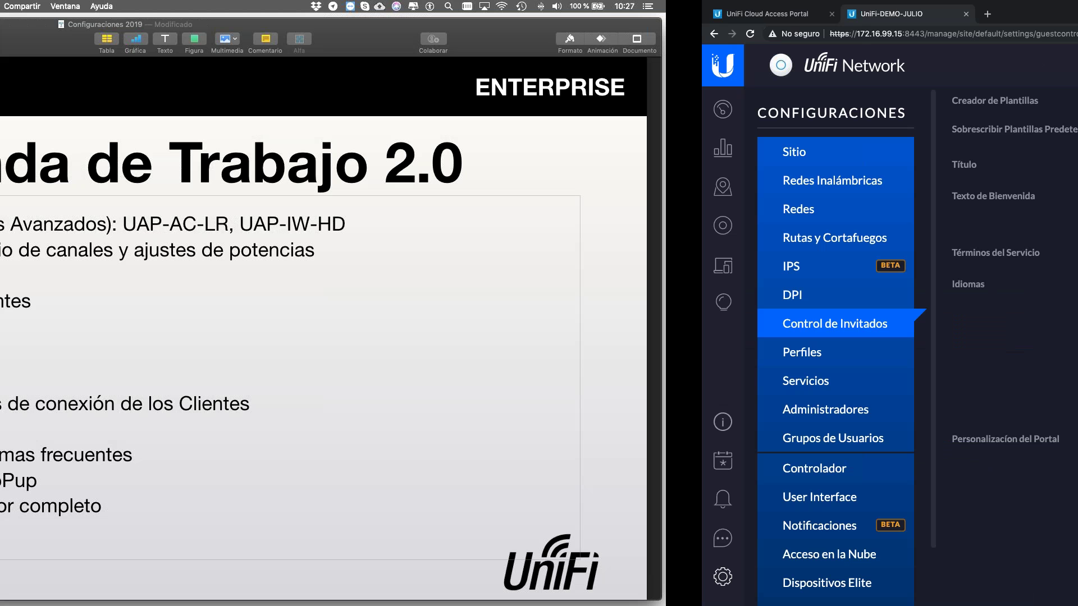
- Advance Keynote to the Red Lógica slide (slide 11) and return to UniFi Guest Control
{"action": "key", "text": "Down"}
{"action": "key", "text": "Down"}
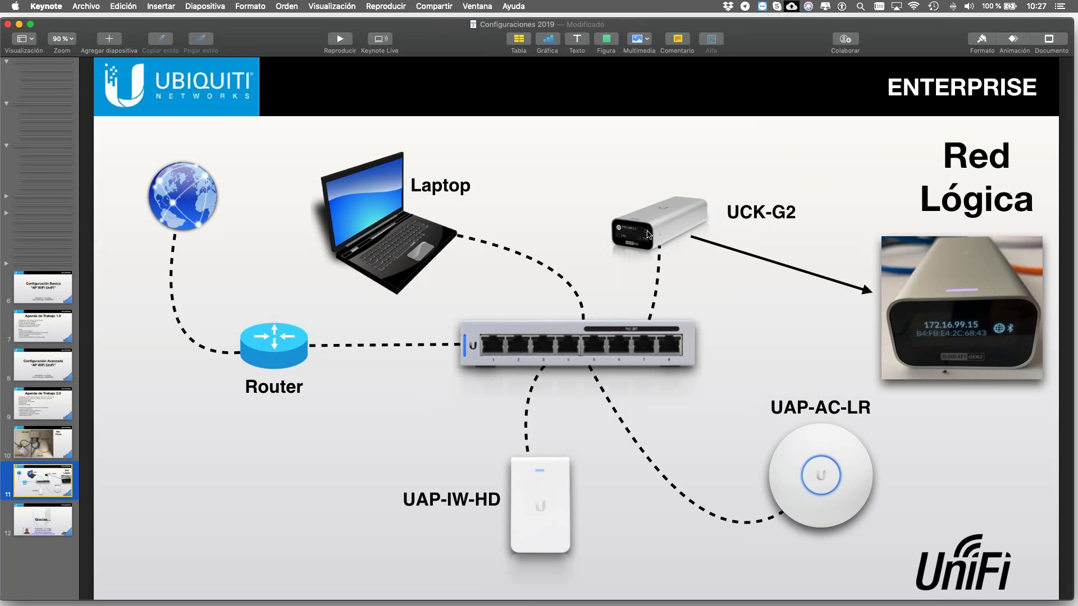
{"action": "key", "text": "ctrl+Right"}
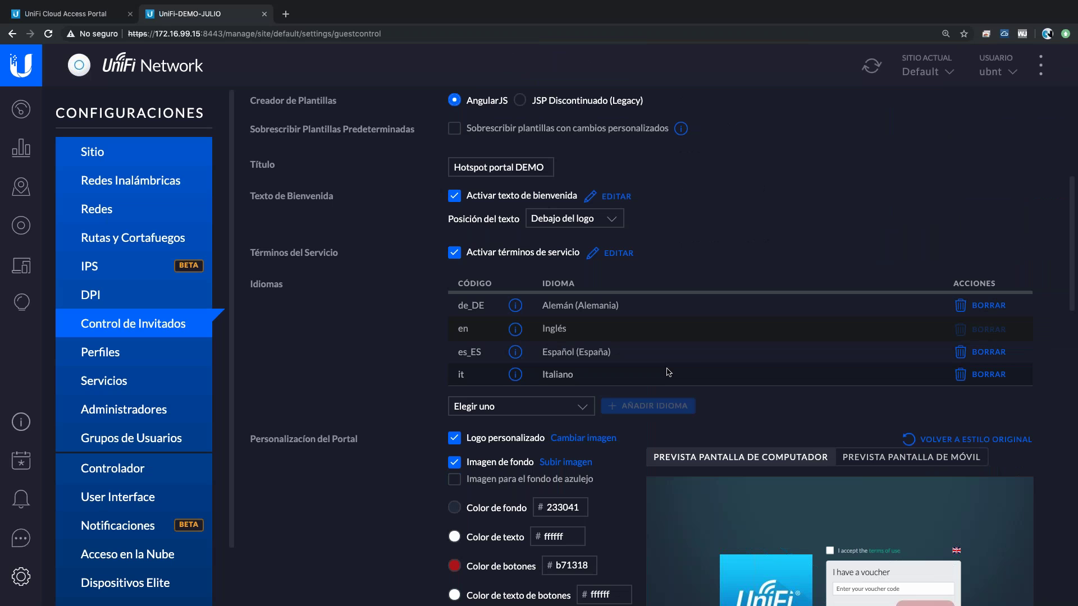
{"action": "key", "text": "ctrl+Left"}
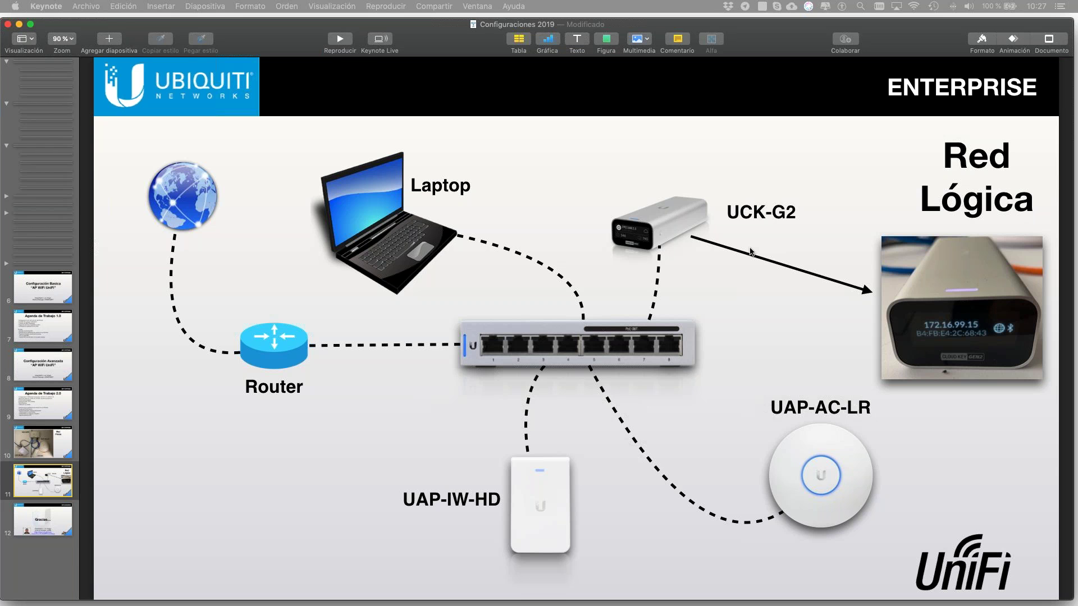
{"action": "key", "text": "ctrl+Right"}
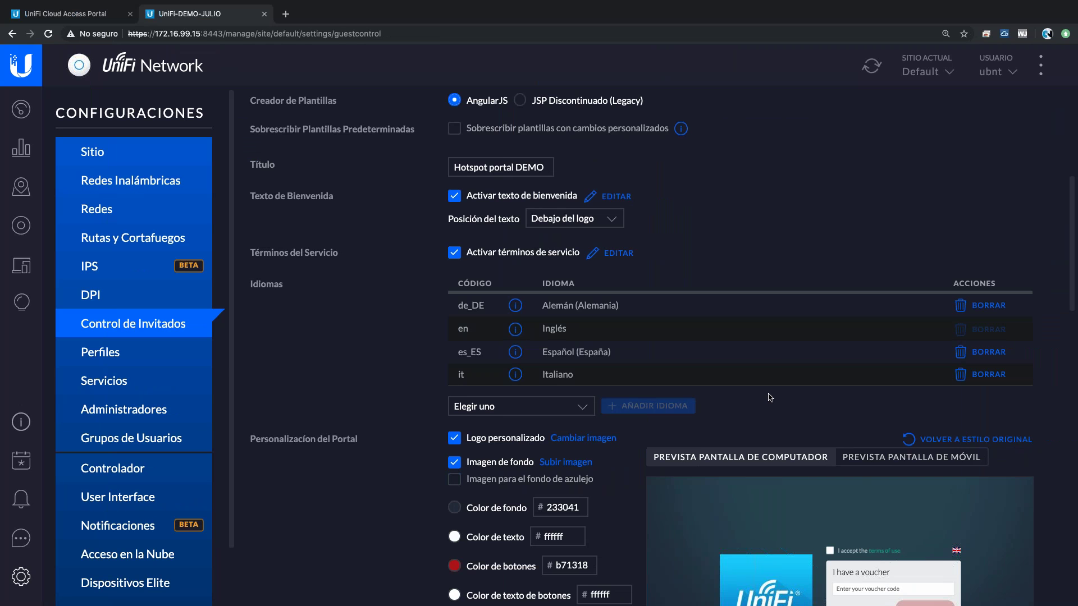
{"action": "scroll", "coordinate": [769, 397], "scroll_direction": "down", "scroll_amount": 9}
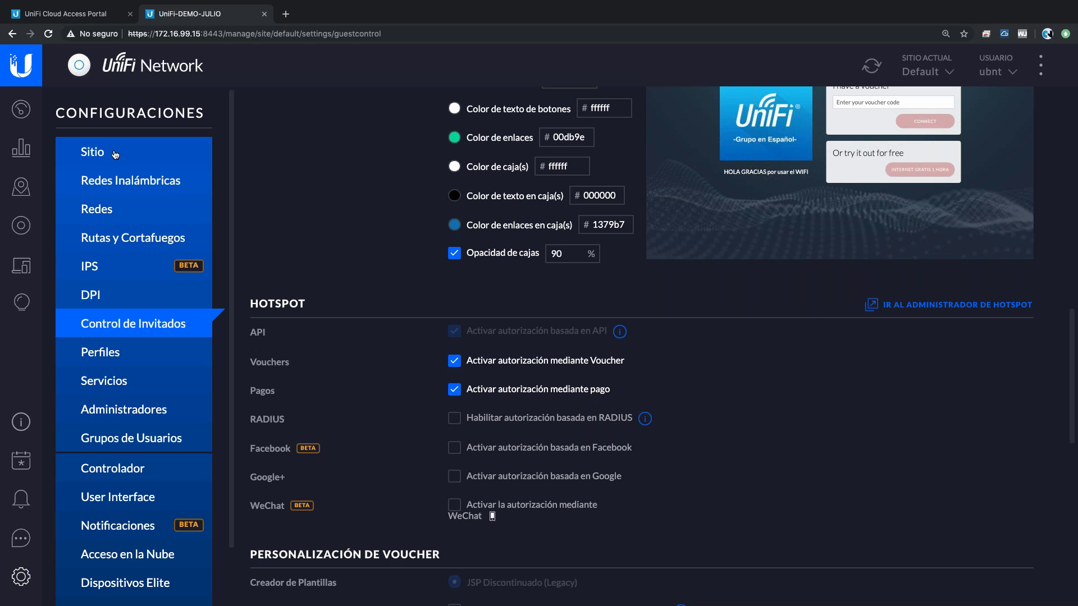
{"action": "key", "text": "ctrl+Left"}
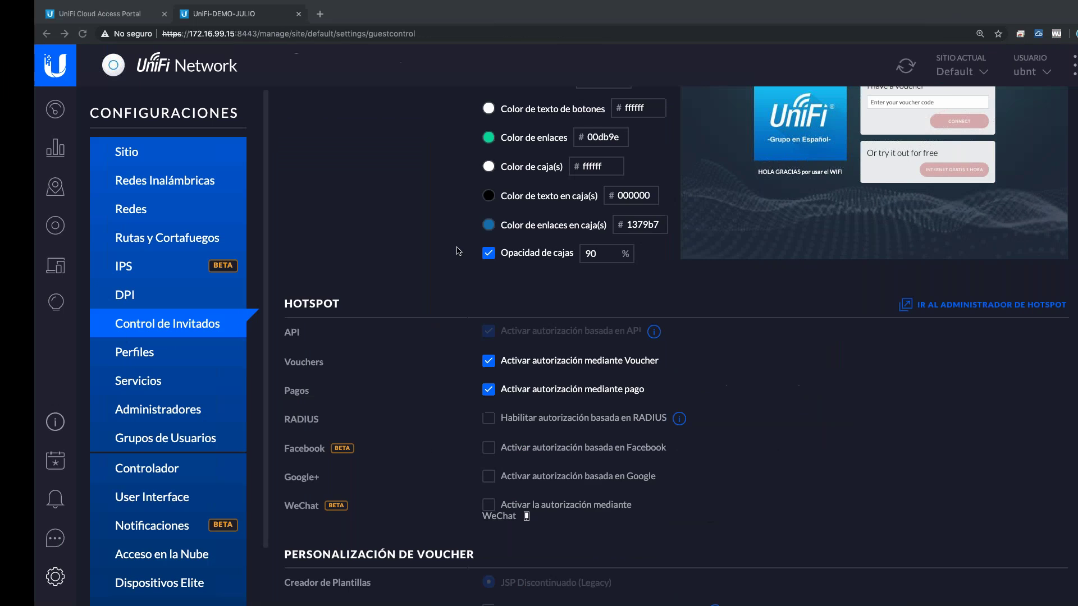
- Open the Default site settings and reveal the SSH password in plain text
{"action": "left_click", "coordinate": [146, 162]}
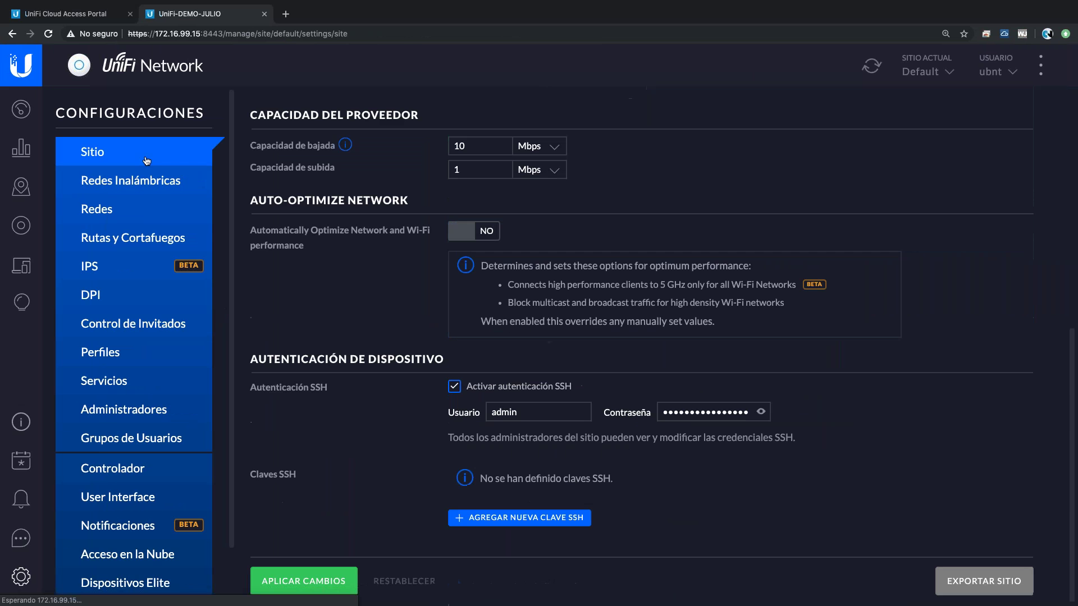
{"action": "left_click", "coordinate": [761, 413]}
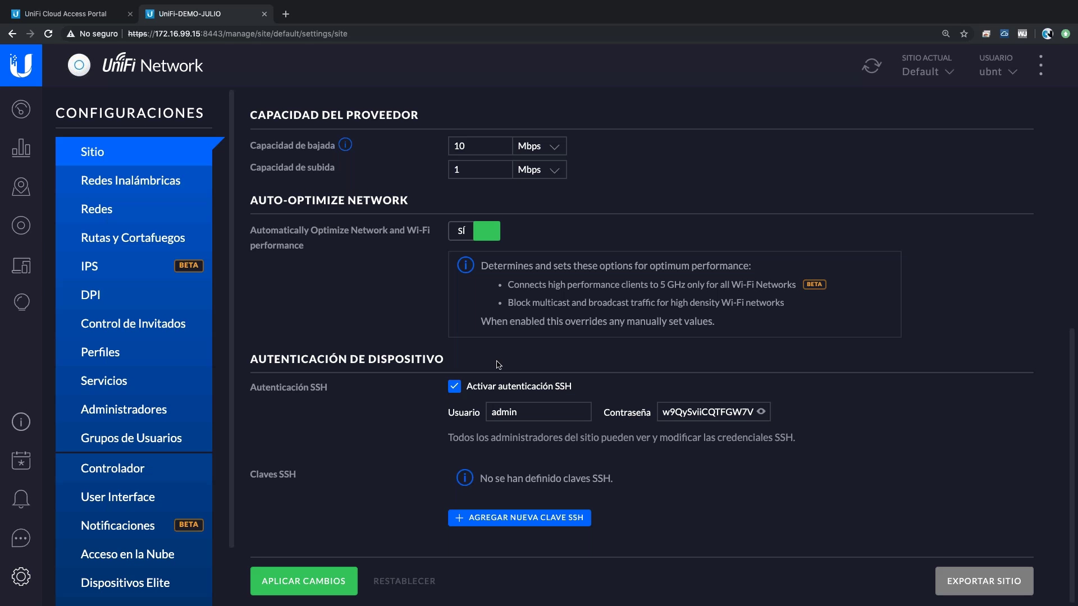
{"action": "scroll", "coordinate": [527, 336], "scroll_direction": "up", "scroll_amount": 8}
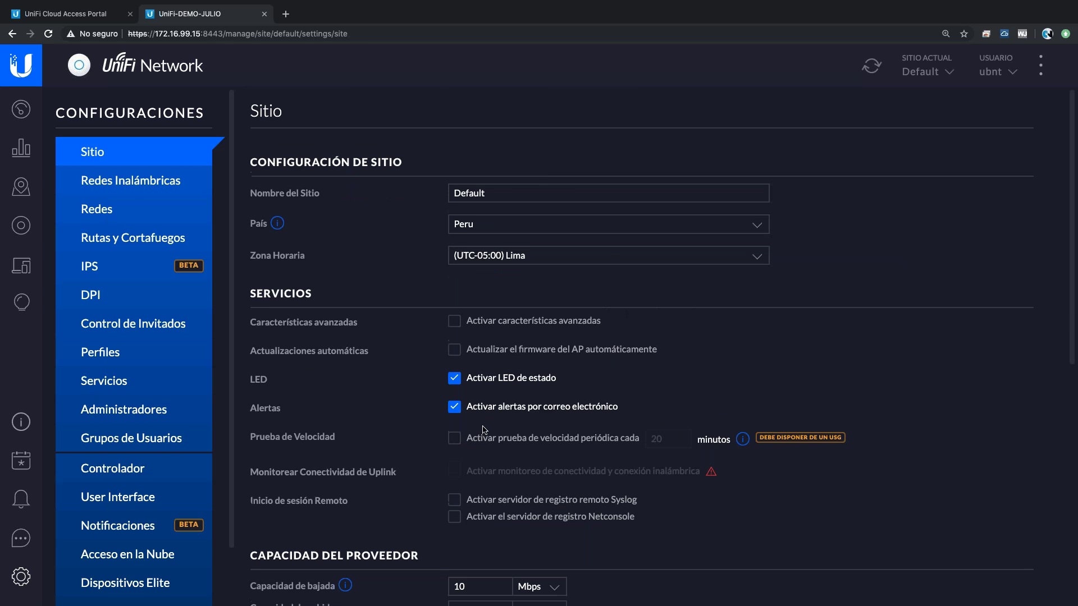
- Enlarge the iPhone screen mirror to full height over the Red Lógica slide, then return to UniFi's guest control settings
{"action": "key", "text": "ctrl+Left"}
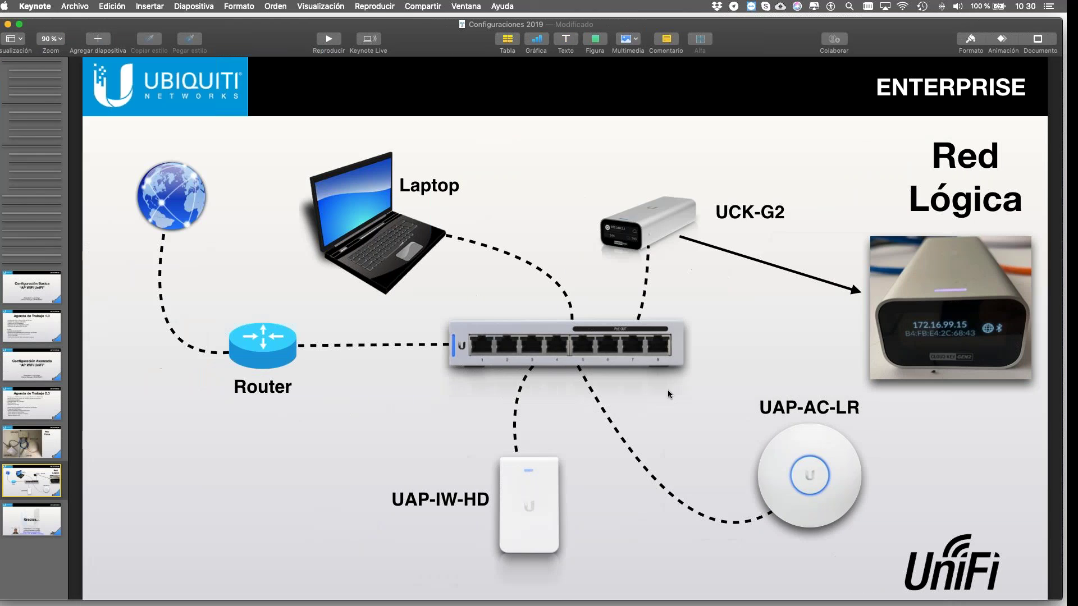
{"action": "key", "text": "ctrl+Right"}
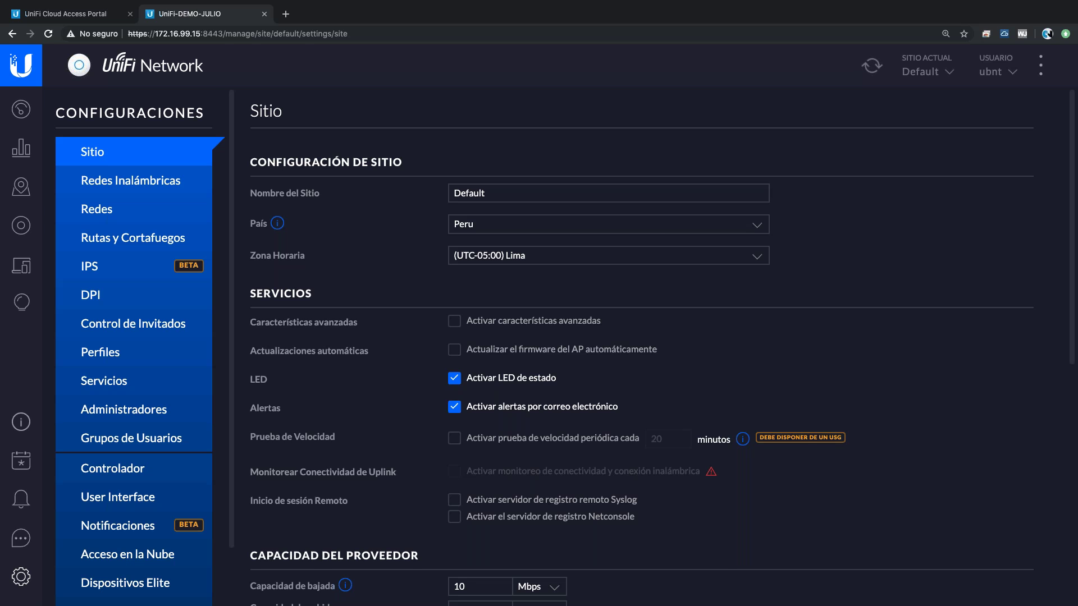
{"action": "key", "text": "ctrl+Left"}
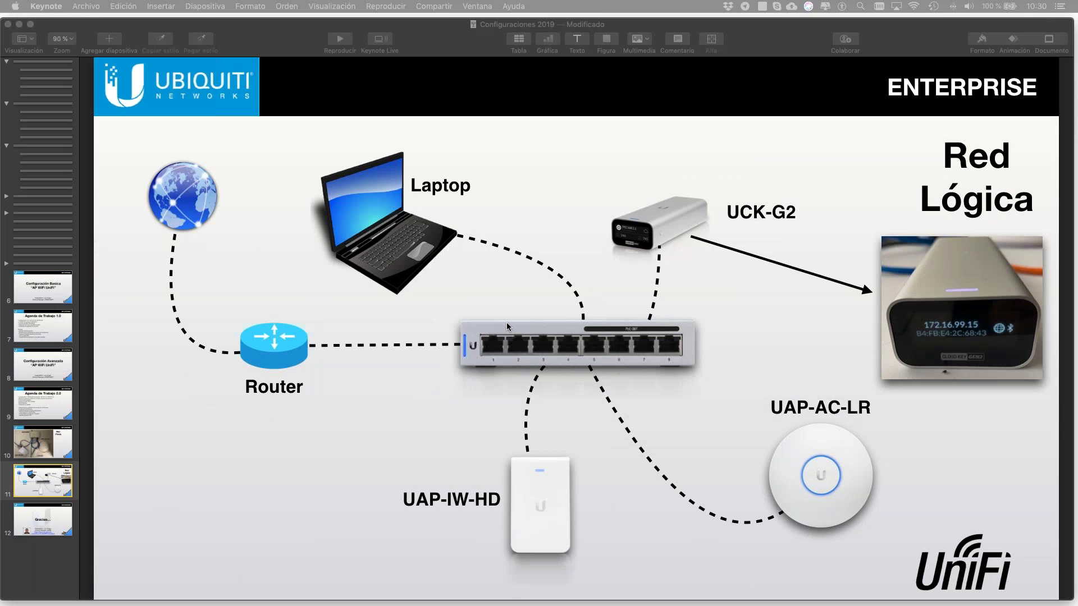
{"action": "key", "text": "super+Tab"}
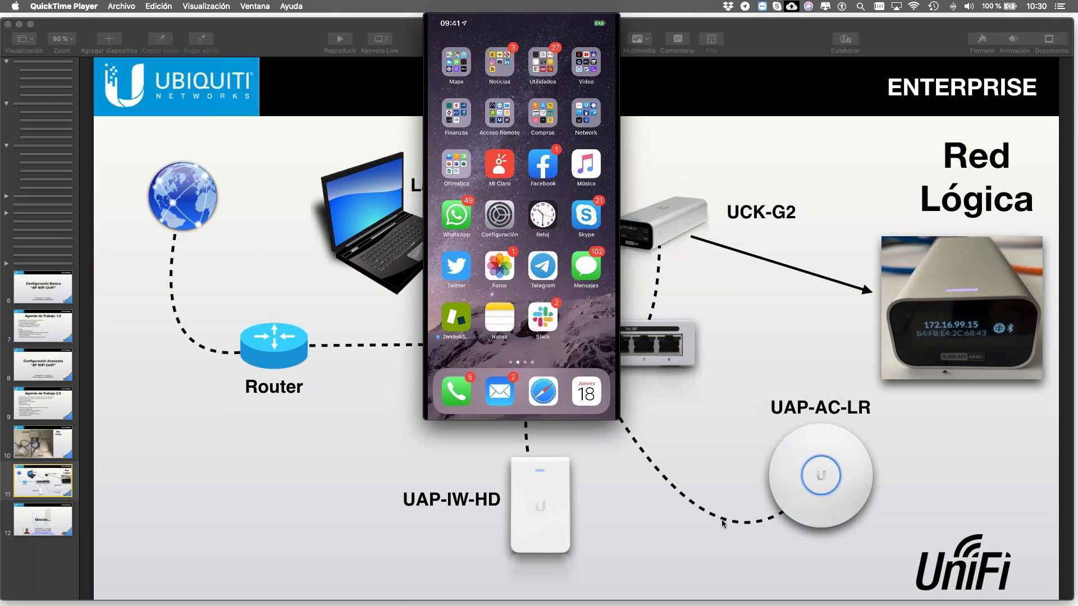
{"action": "mouse_move", "coordinate": [620, 421]}
{"action": "left_click_drag", "start_coordinate": [619, 421], "coordinate": [706, 603]}
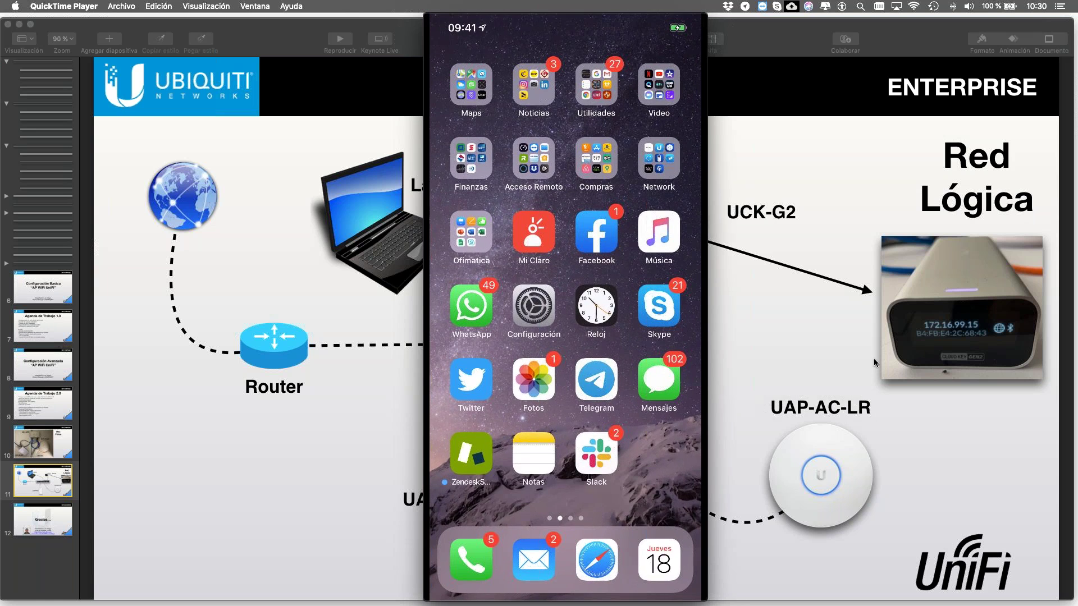
{"action": "key", "text": "ctrl+Right"}
{"action": "left_click", "coordinate": [145, 324]}
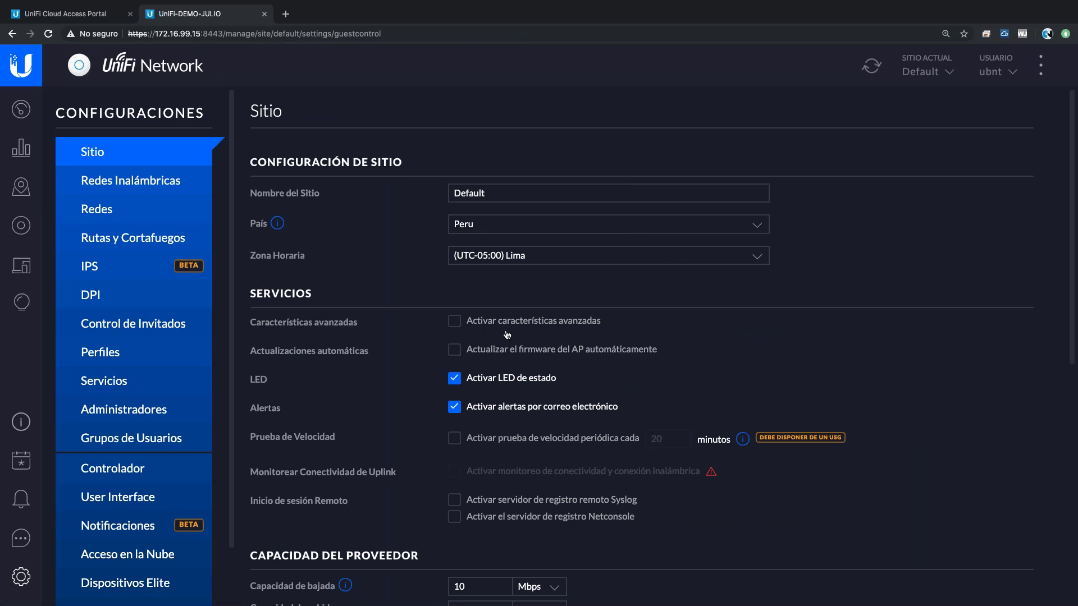
- Launch the Hotspot Manager in a new tab, browse Invitados and Operadores, and show the empty Vouchers list
{"action": "scroll", "coordinate": [838, 393], "scroll_direction": "down", "scroll_amount": 2}
{"action": "scroll", "coordinate": [838, 392], "scroll_direction": "down", "scroll_amount": 10}
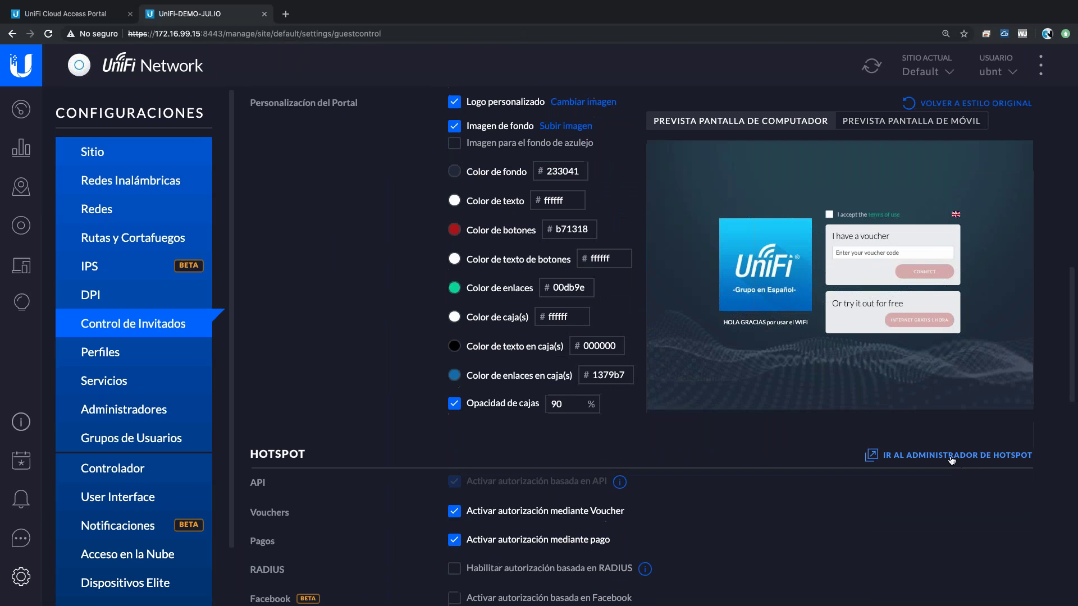
{"action": "left_click", "coordinate": [956, 457]}
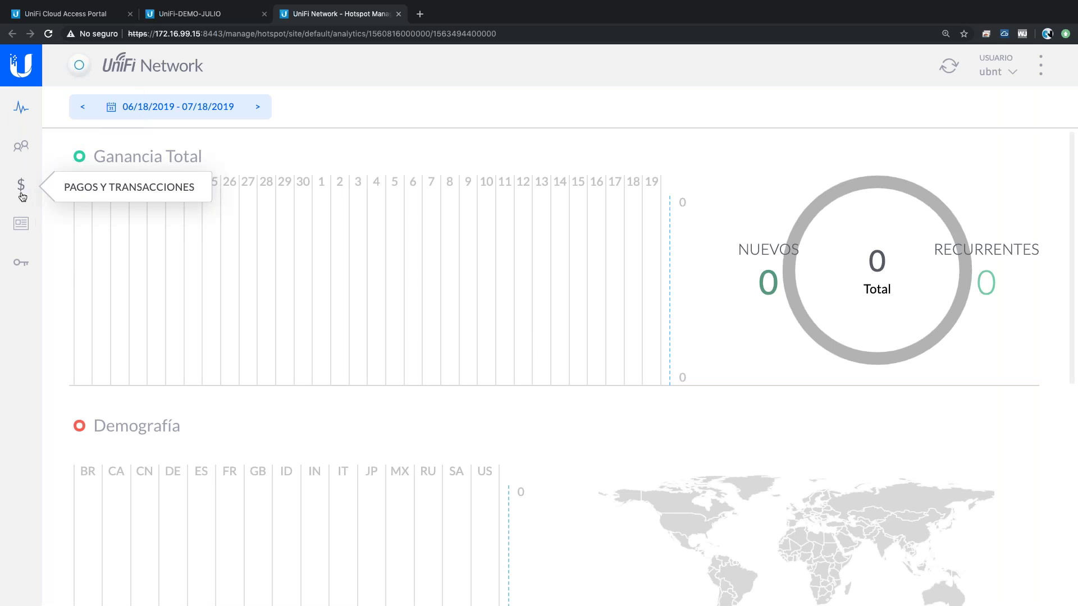
{"action": "left_click", "coordinate": [24, 150]}
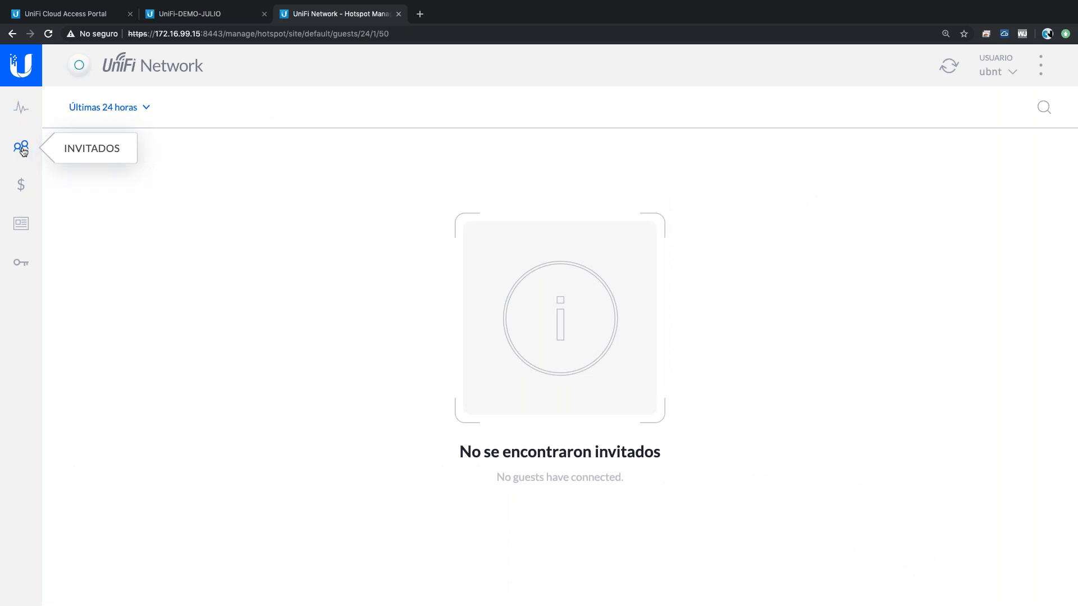
{"action": "left_click", "coordinate": [20, 262]}
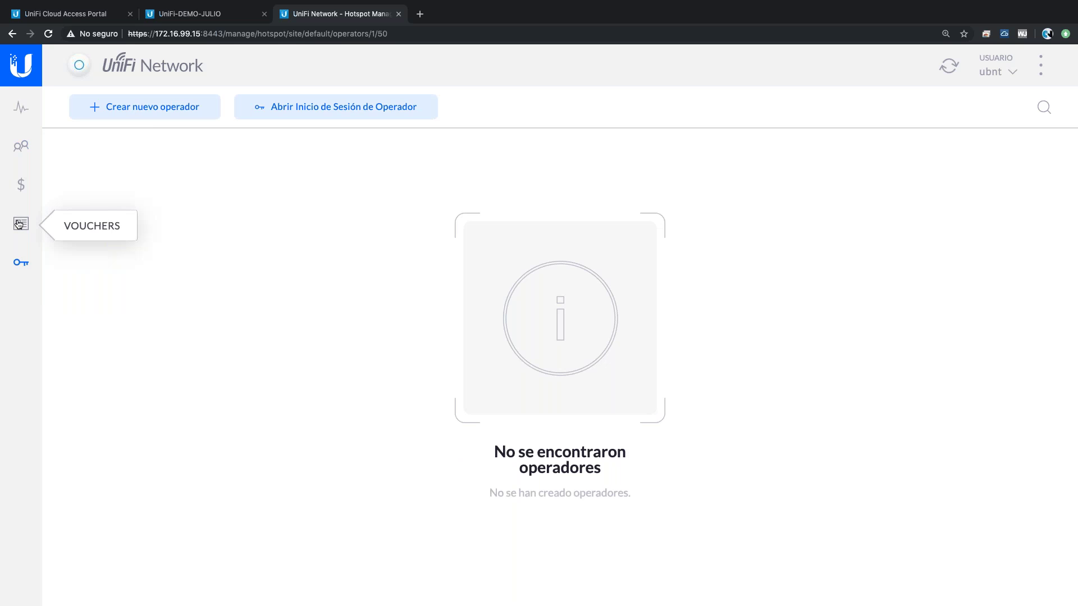
{"action": "left_click", "coordinate": [231, 15]}
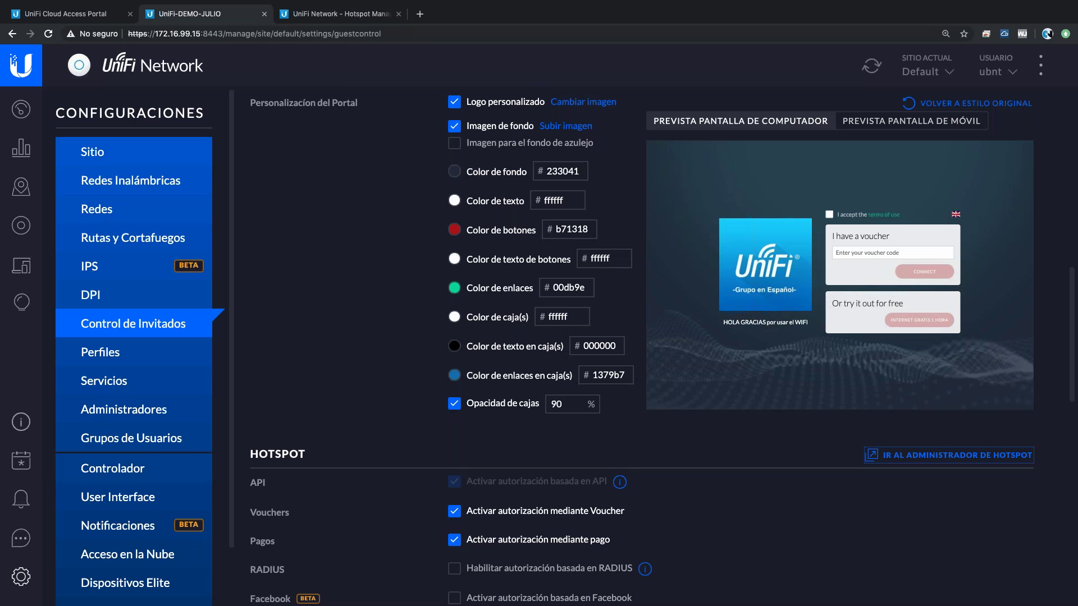
{"action": "left_click", "coordinate": [318, 15]}
{"action": "left_click", "coordinate": [21, 224]}
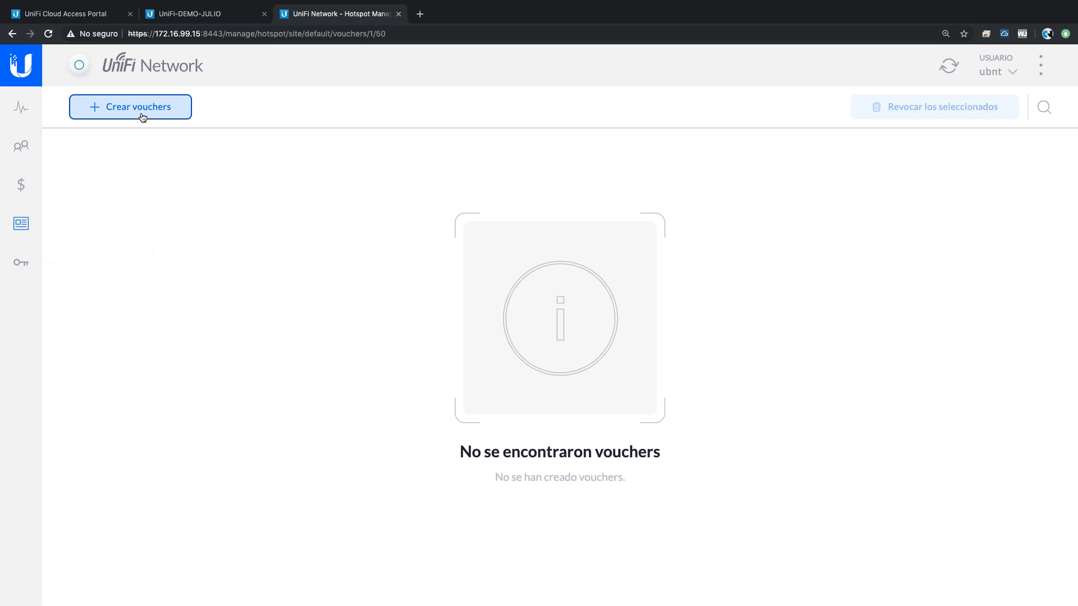
- Start a batch of 5 vouchers set to single use ('Una vez') with 24-hour expiration
{"action": "left_click", "coordinate": [138, 107]}
{"action": "key", "text": "BackSpace"}
{"action": "key", "text": "BackSpace"}
{"action": "type", "text": "5"}
{"action": "left_click", "coordinate": [453, 247]}
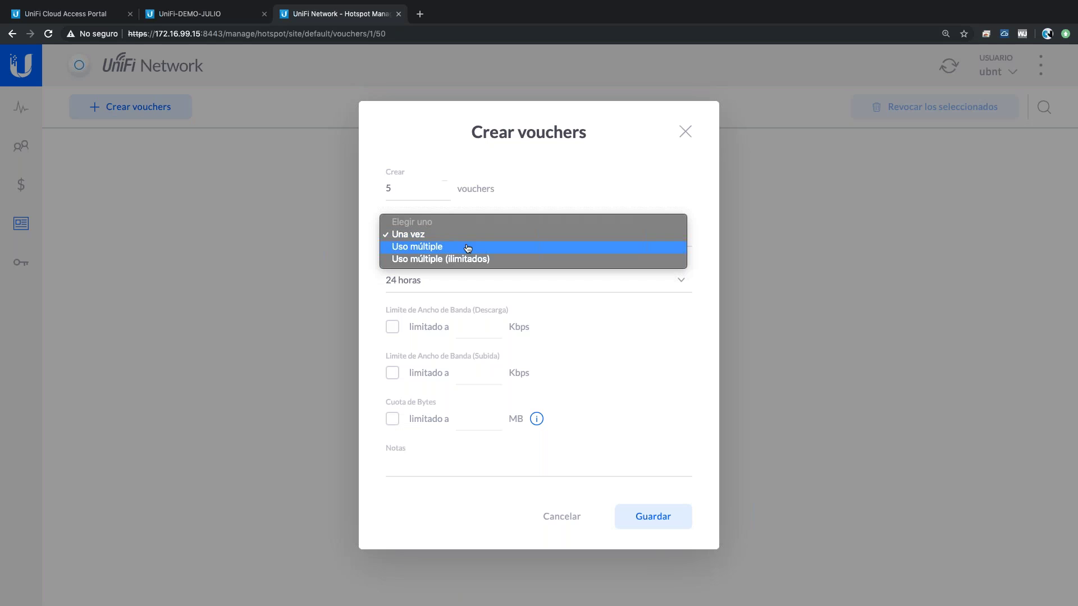
{"action": "left_click", "coordinate": [453, 241]}
{"action": "left_click", "coordinate": [452, 247]}
{"action": "left_click", "coordinate": [663, 239]}
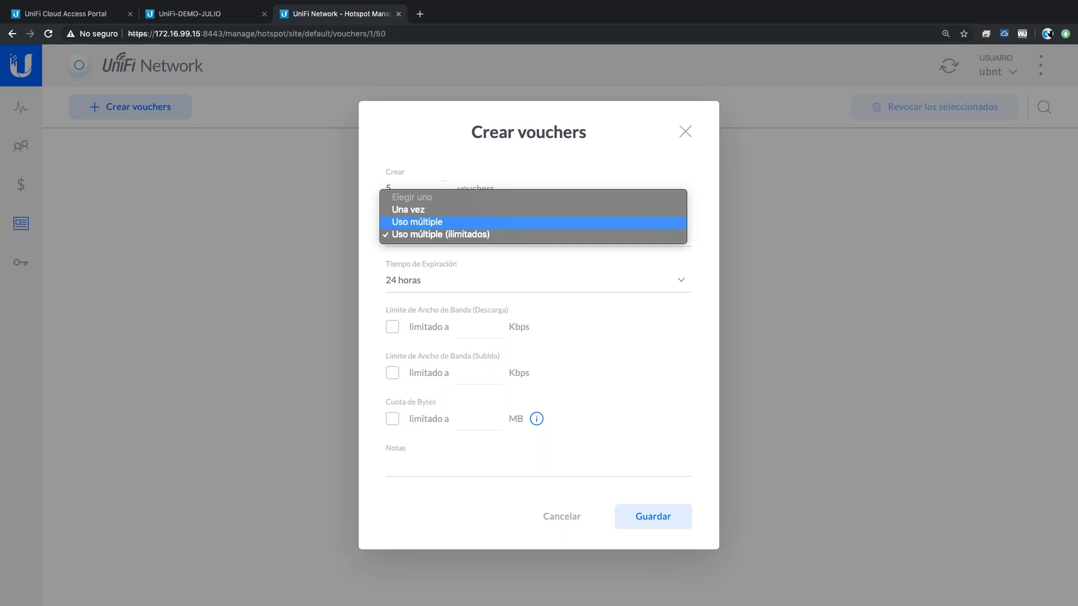
{"action": "left_click", "coordinate": [453, 213]}
{"action": "left_click", "coordinate": [428, 287]}
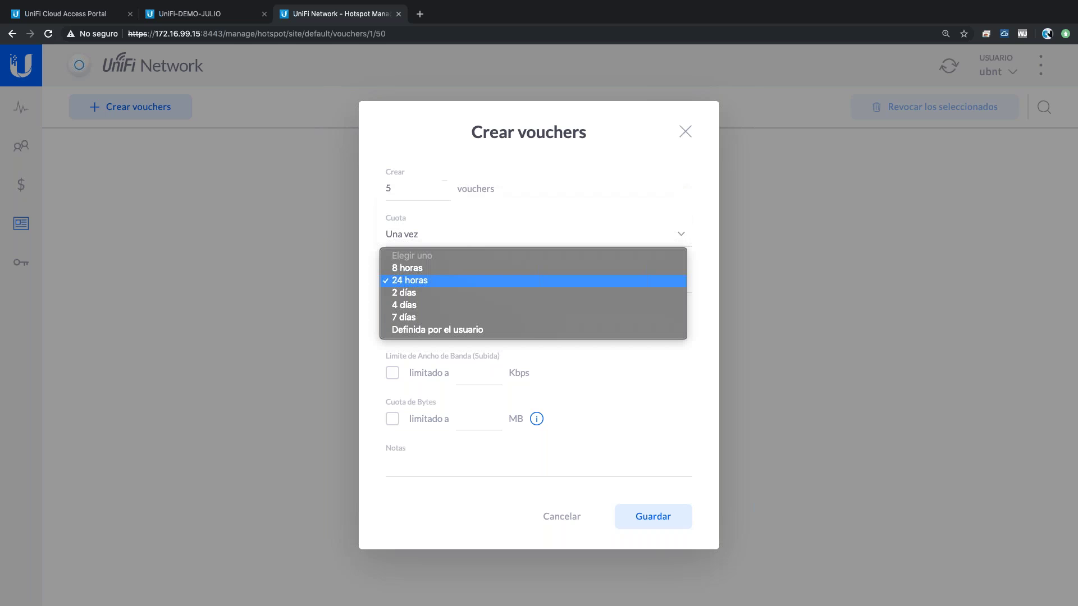
{"action": "left_click", "coordinate": [454, 280]}
- Limit the vouchers to 10000 Kbps download and 2000 Kbps upload, then save them
{"action": "left_click", "coordinate": [392, 328]}
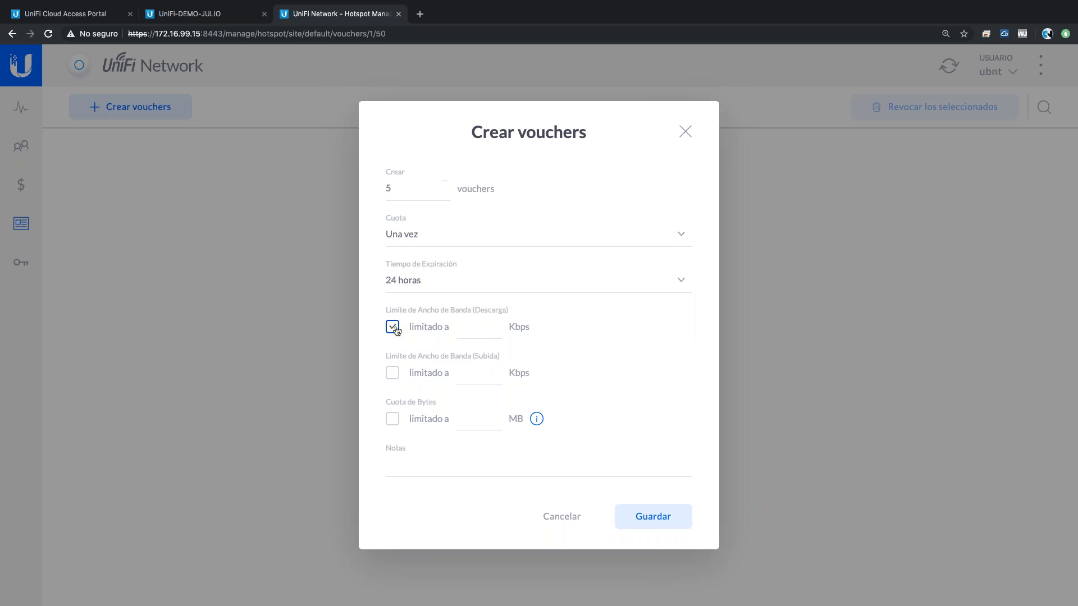
{"action": "left_click", "coordinate": [464, 331]}
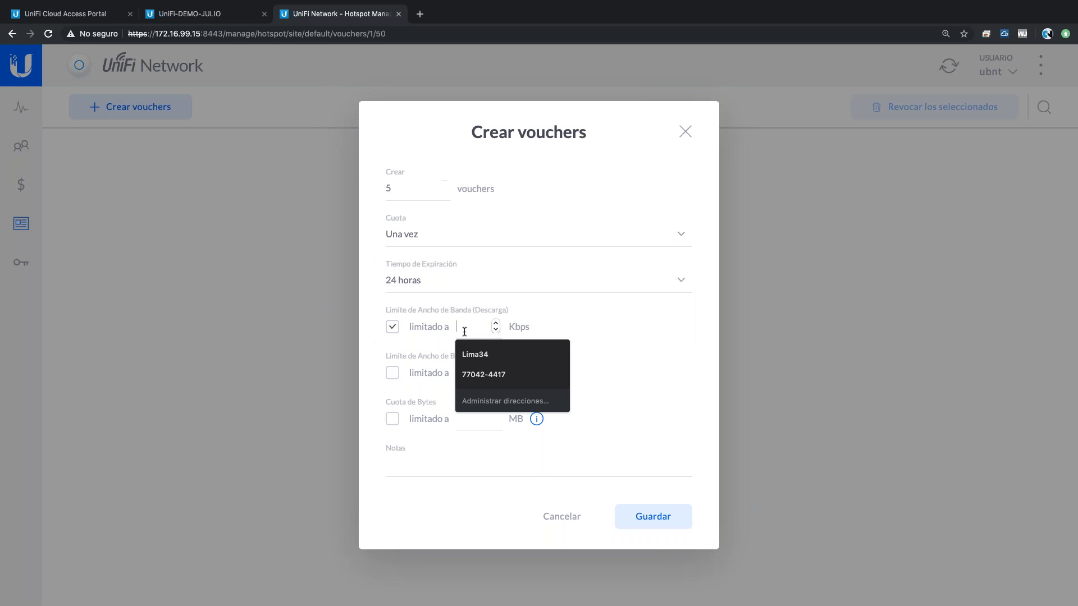
{"action": "type", "text": "10000"}
{"action": "left_click", "coordinate": [393, 373]}
{"action": "left_click", "coordinate": [463, 374]}
{"action": "type", "text": "2000"}
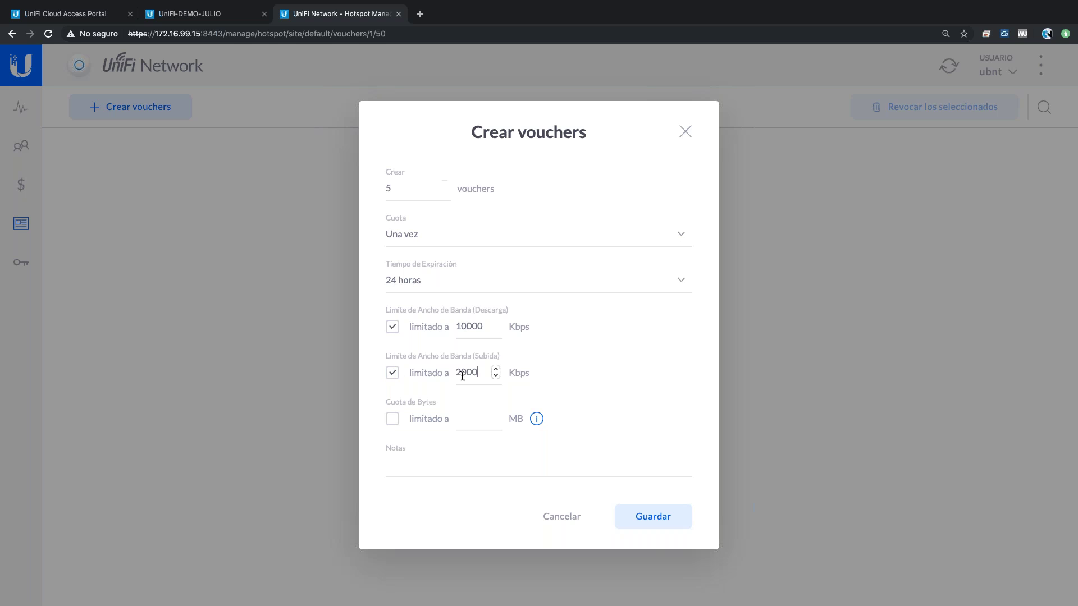
{"action": "left_click", "coordinate": [393, 425]}
{"action": "left_click", "coordinate": [631, 514]}
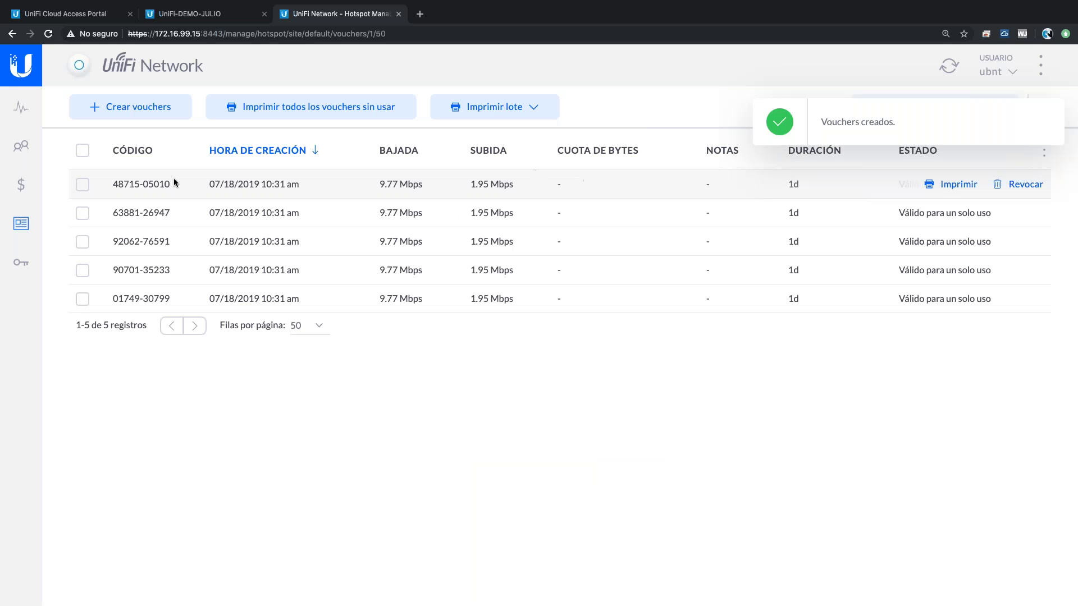
- Select the second voucher's code and switch to the desktop with the iPhone mirror
{"action": "left_click_drag", "start_coordinate": [171, 212], "coordinate": [106, 214]}
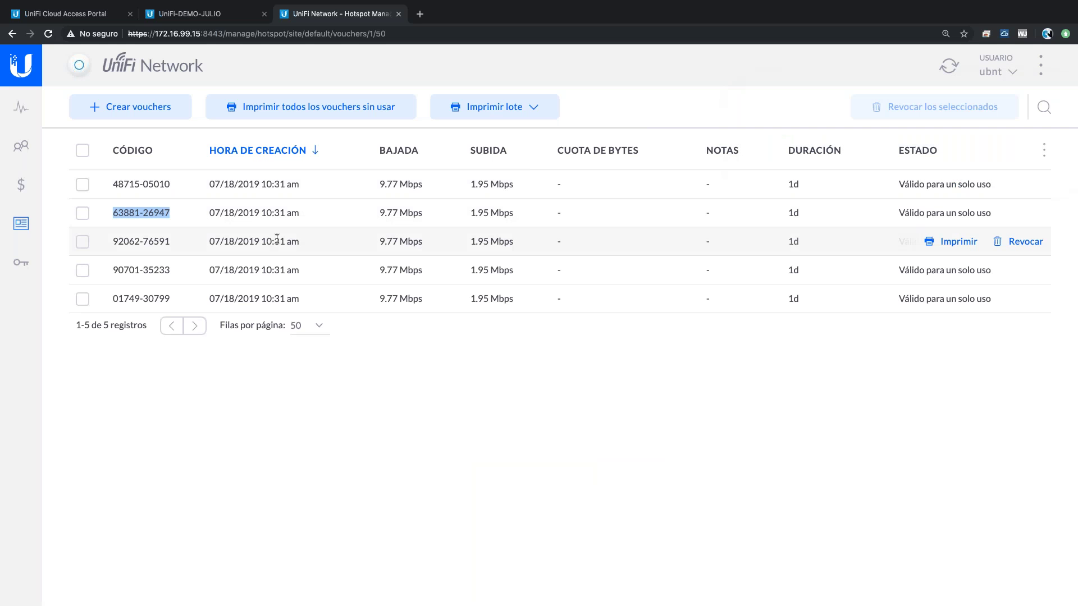
{"action": "key", "text": "ctrl+Left"}
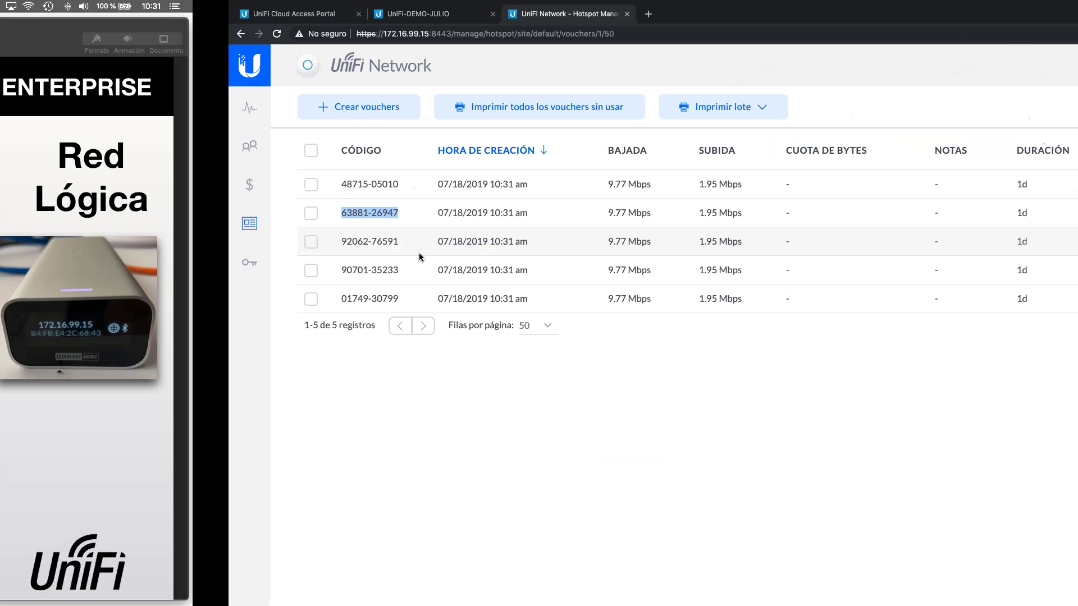
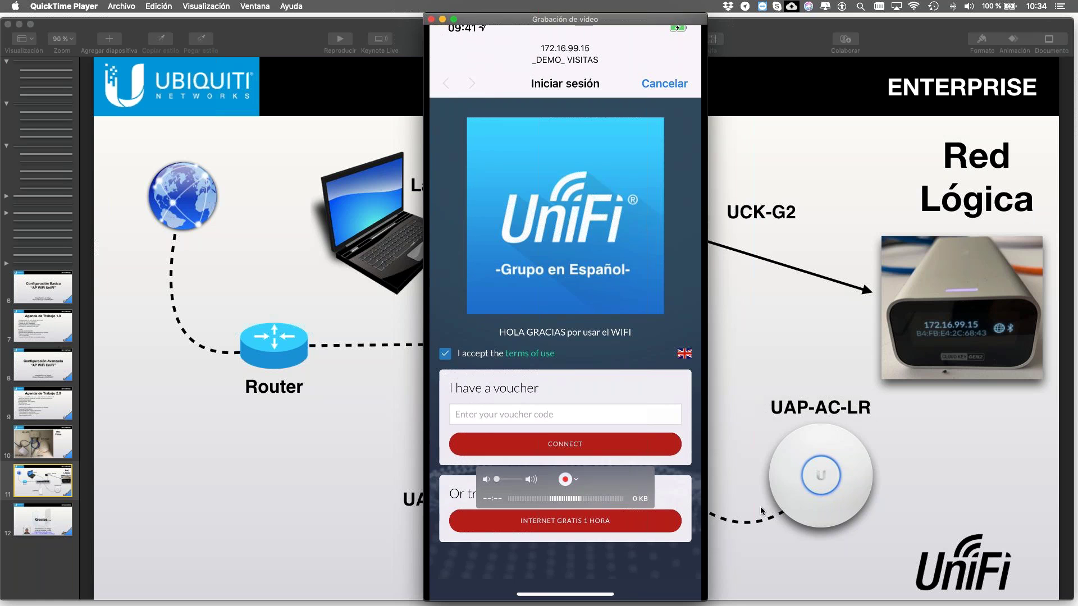
- Play the phone recording past the voucher login to the Wi-Fi list on _DEMO_ VISITAS
{"action": "mouse_move", "coordinate": [597, 451]}
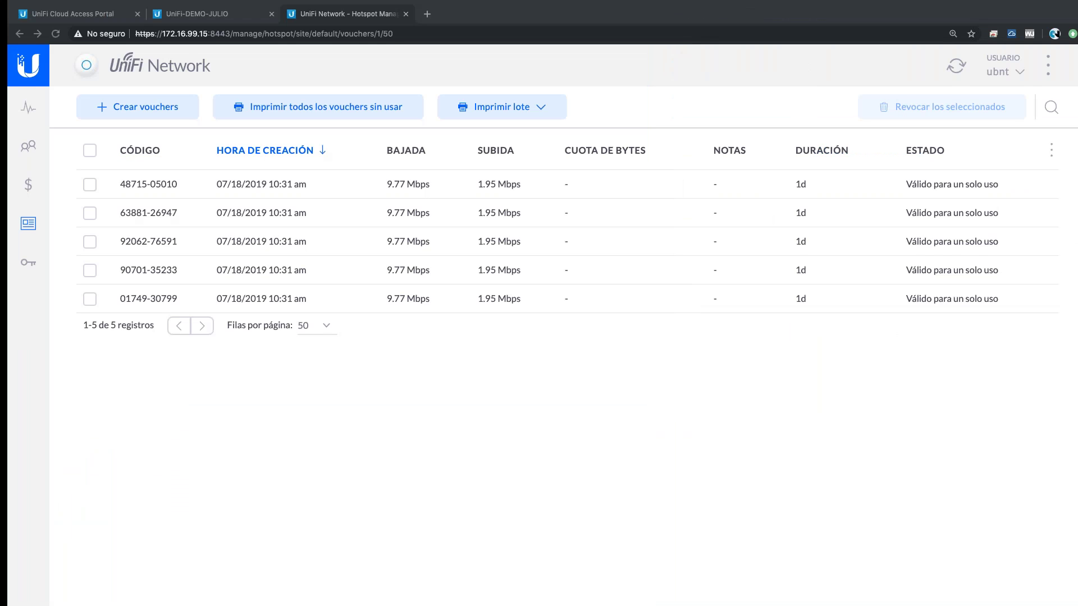
{"action": "left_click_drag", "start_coordinate": [119, 184], "coordinate": [187, 192]}
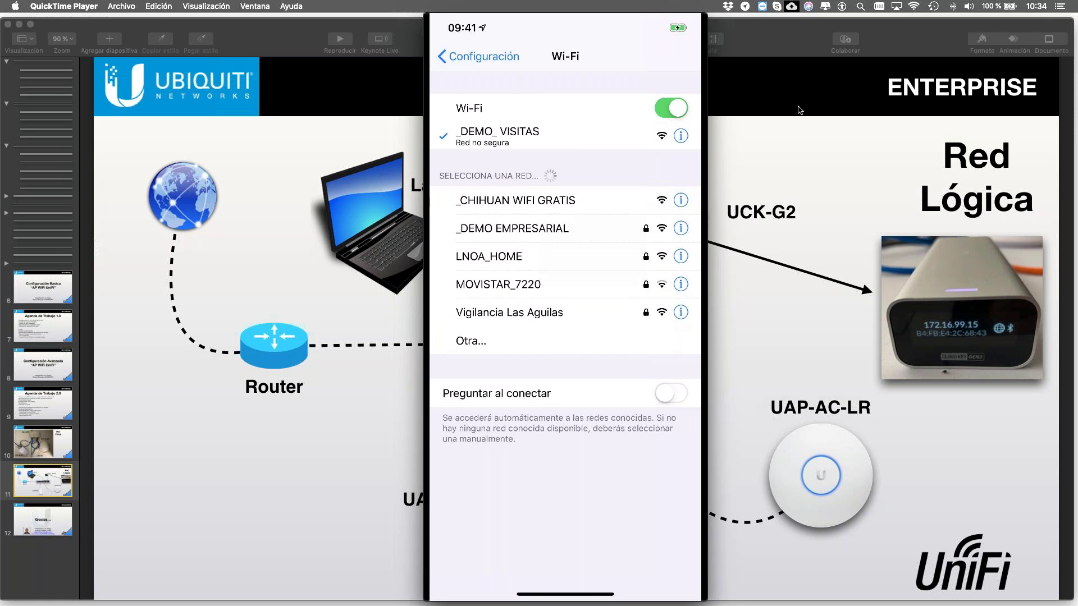
- Let the phone recording run the guest-network speed test, reaching 62.8 Mbps download
{"action": "mouse_move", "coordinate": [651, 453]}
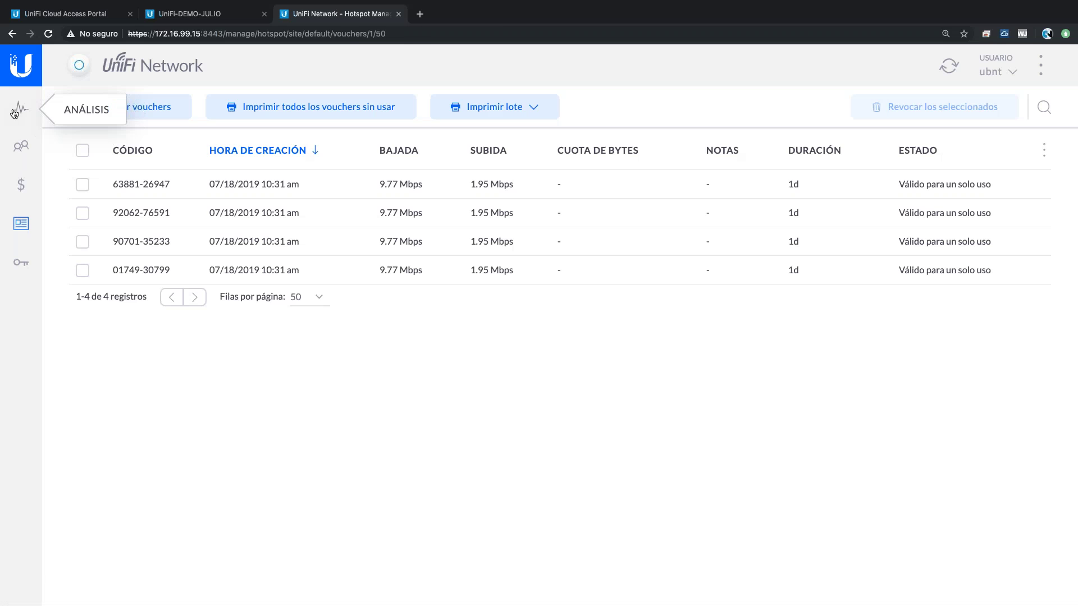
- Review hotspot Análisis and Invitados, then return to the four one-day 9.77/1.95 Mbps vouchers
{"action": "left_click", "coordinate": [21, 109]}
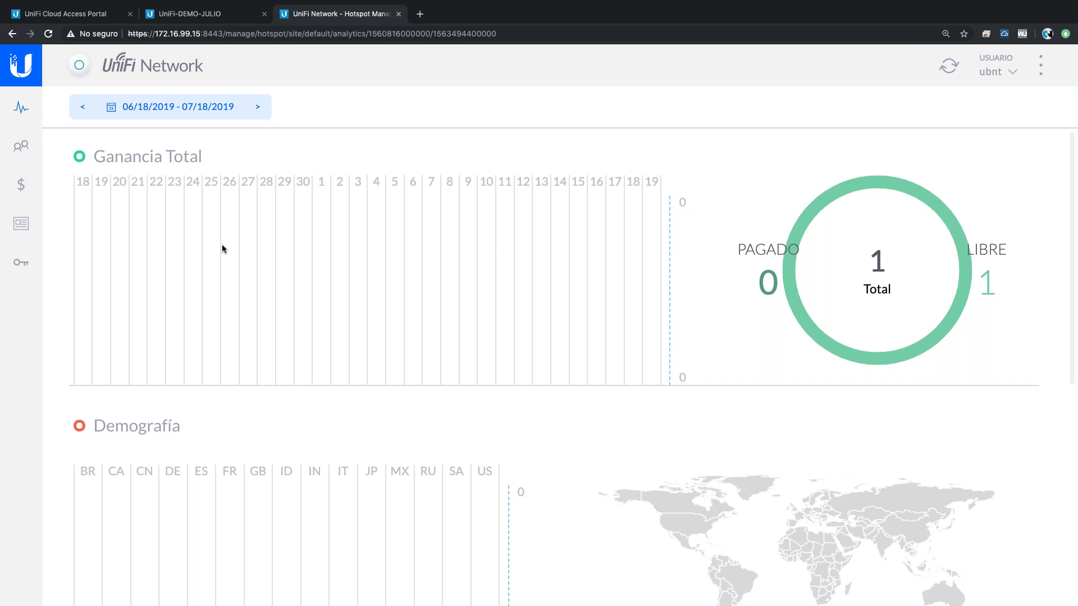
{"action": "left_click", "coordinate": [20, 146]}
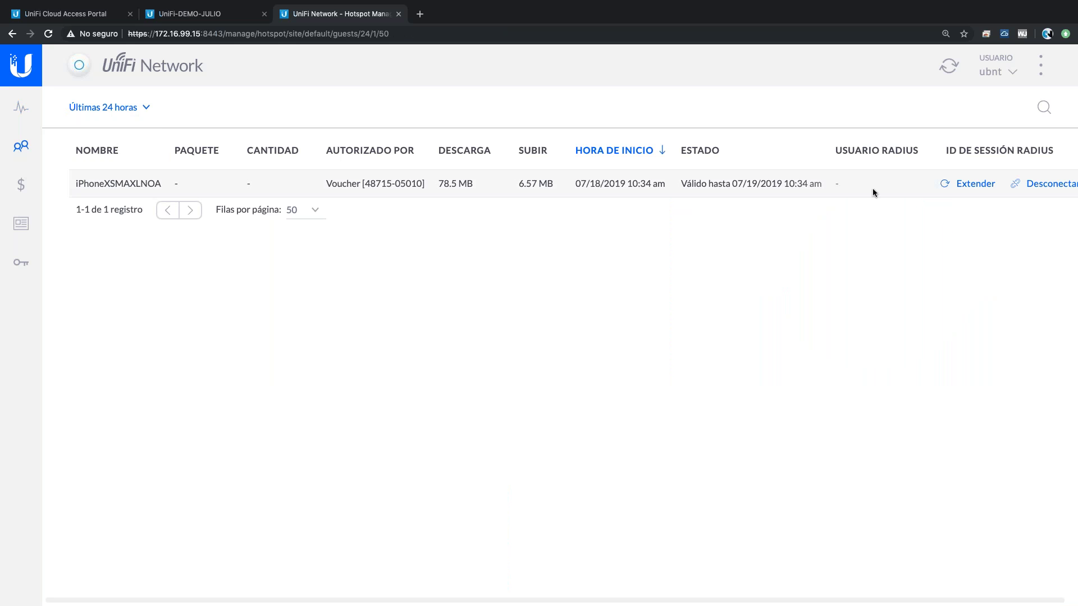
{"action": "left_click", "coordinate": [21, 225]}
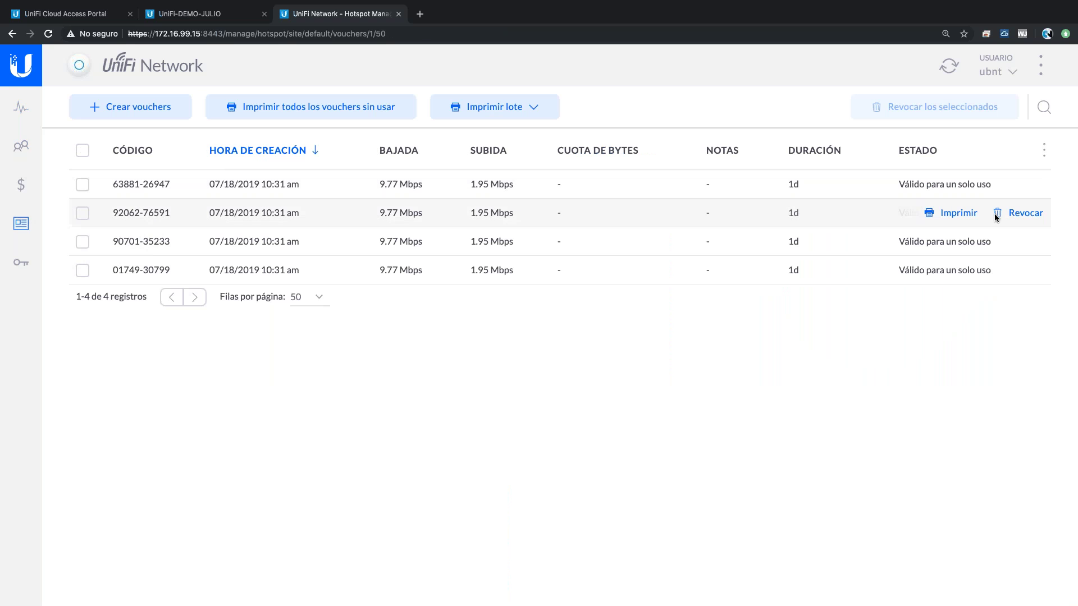
- Scroll through the UniFi-DEMO-JULIO guest control settings
{"action": "left_click", "coordinate": [197, 18]}
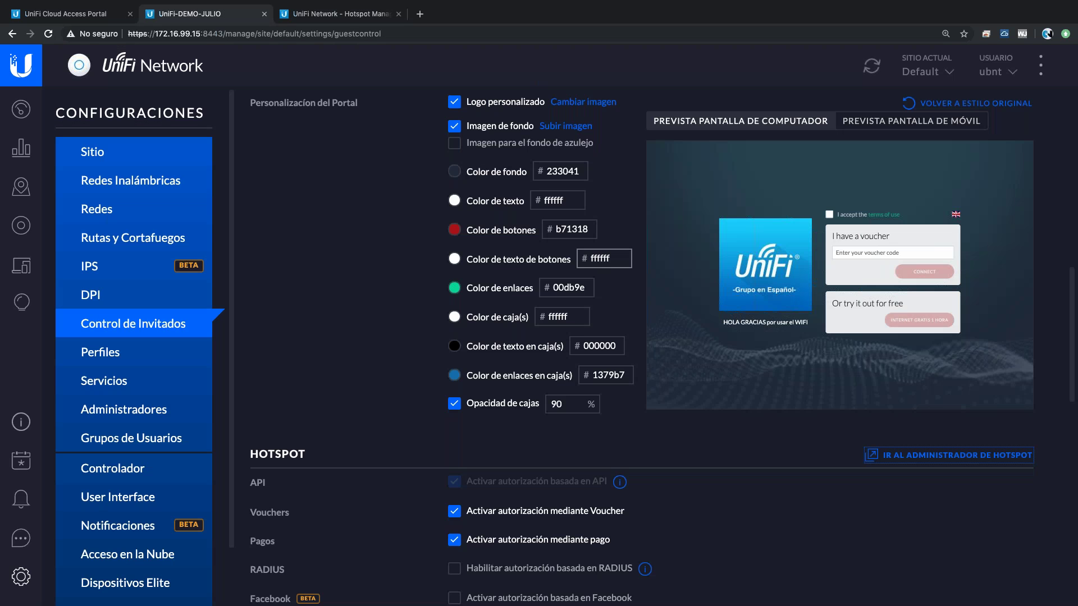
{"action": "scroll", "coordinate": [641, 345], "scroll_direction": "up", "scroll_amount": 5}
{"action": "scroll", "coordinate": [641, 346], "scroll_direction": "up", "scroll_amount": 5}
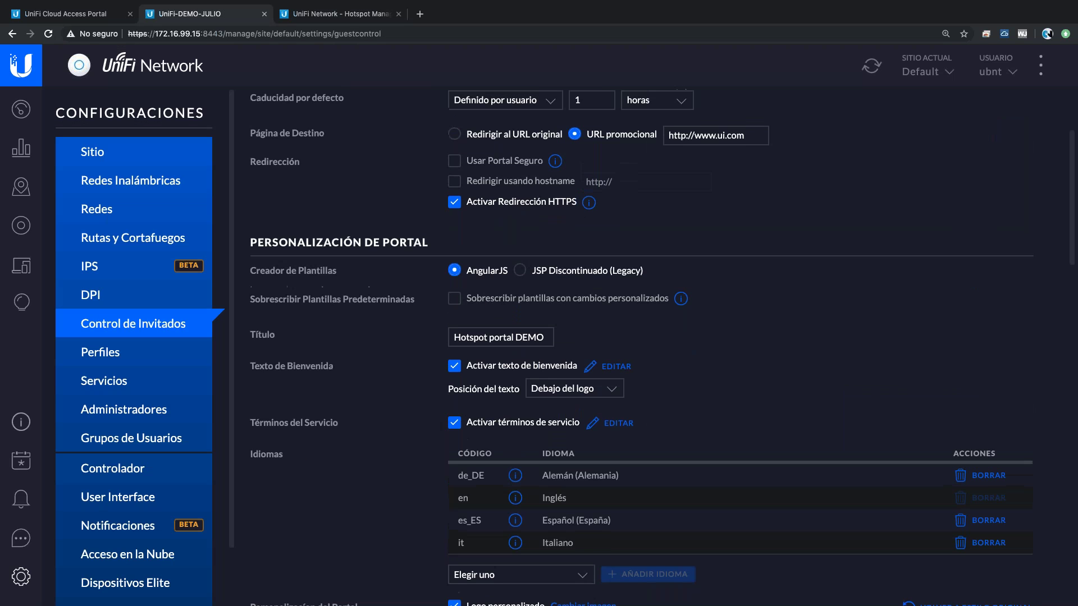
{"action": "scroll", "coordinate": [640, 346], "scroll_direction": "down", "scroll_amount": 5}
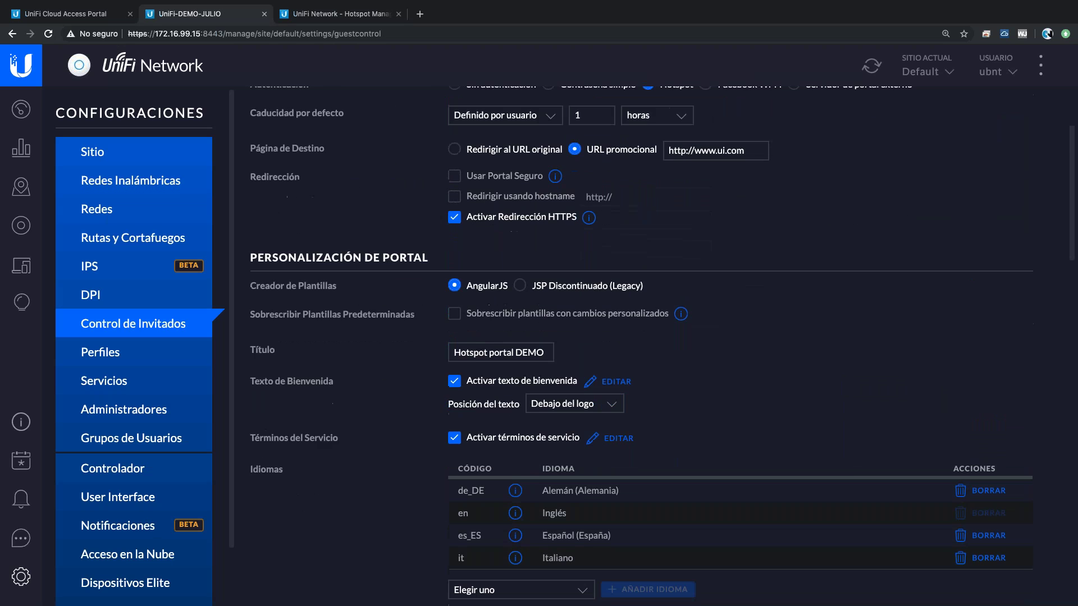
{"action": "scroll", "coordinate": [640, 346], "scroll_direction": "down", "scroll_amount": 2}
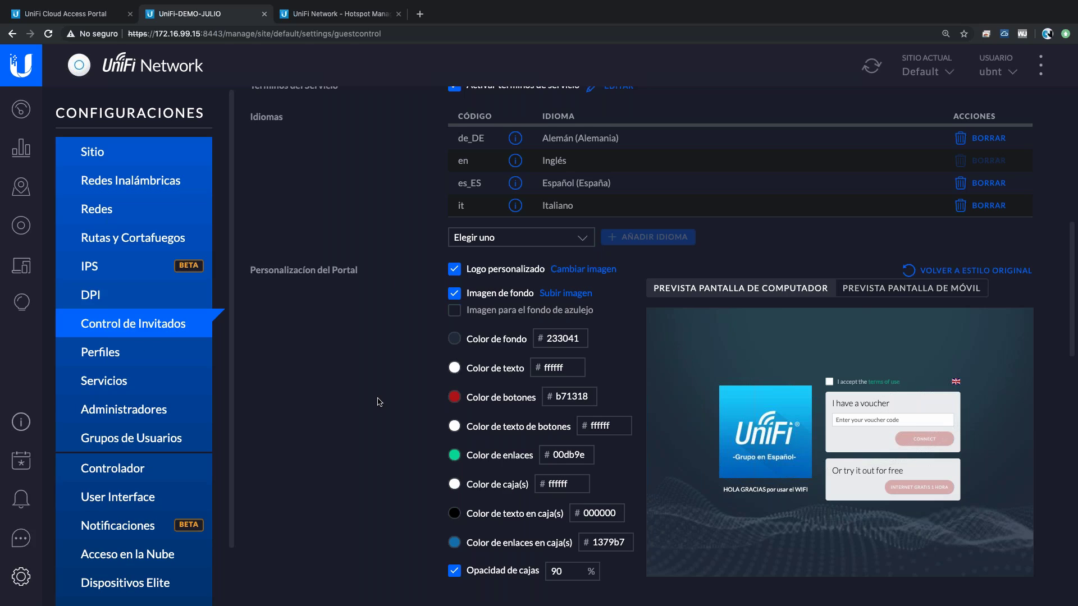
- Check the phone recording, then list the two wireless clients on _DEMO EMPRESARIAL and _DEMO_VISITAS
{"action": "key", "text": "ctrl+Left"}
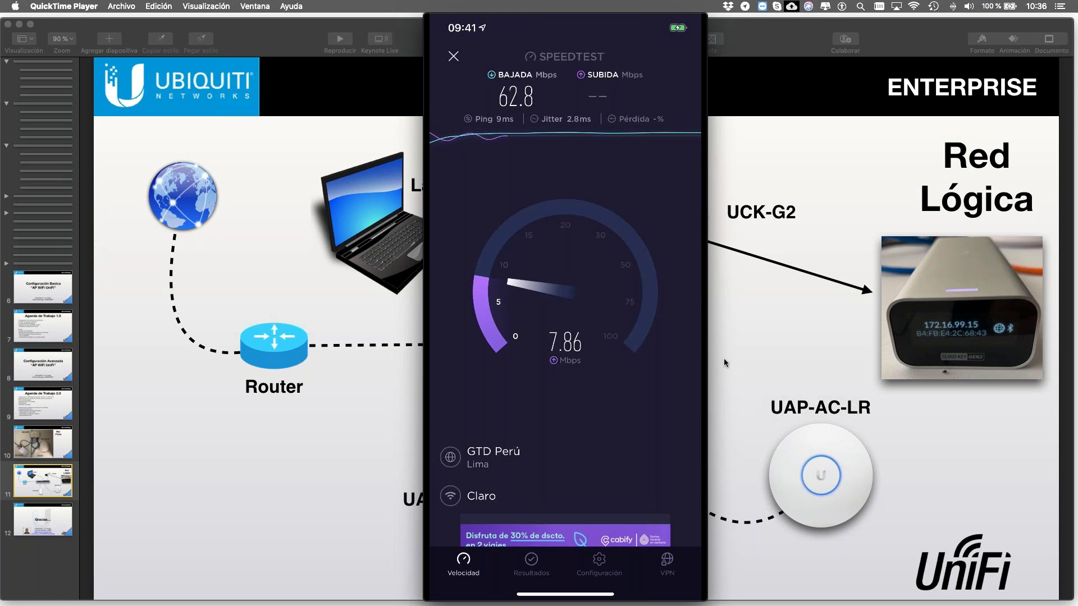
{"action": "key", "text": "ctrl+Right"}
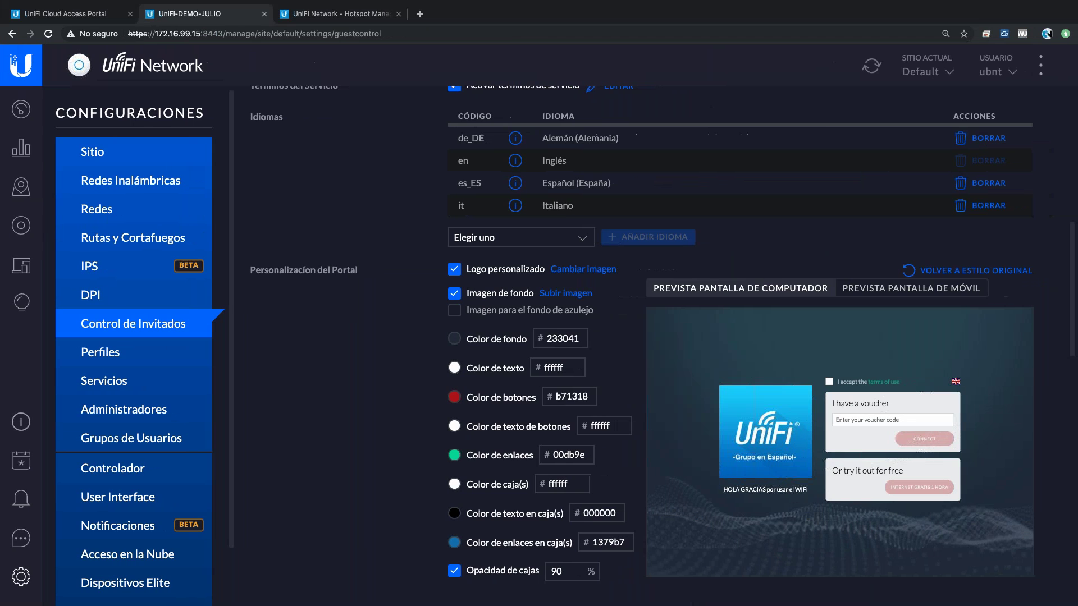
{"action": "left_click", "coordinate": [21, 265]}
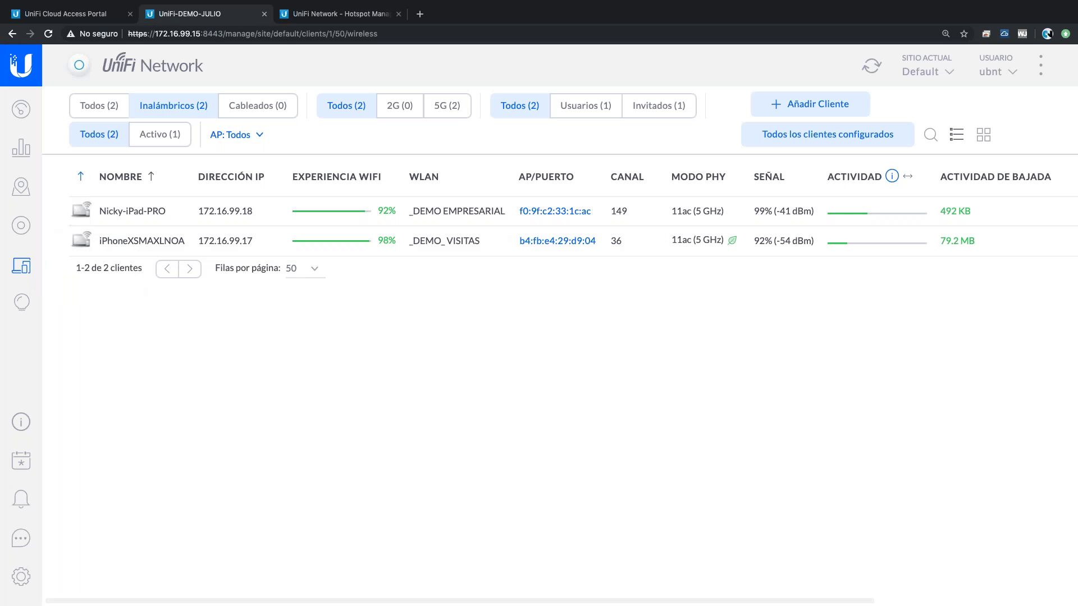
- Deauthorize the iPhone guest under the Invitados filter, then check the Usuarios and Invitados lists
{"action": "left_click", "coordinate": [667, 106]}
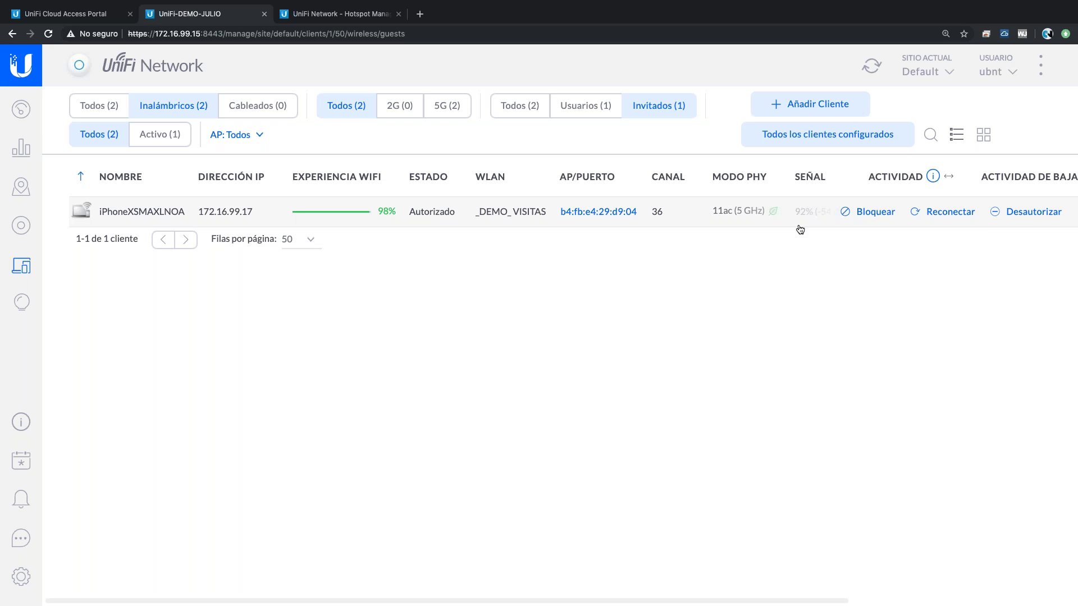
{"action": "left_click", "coordinate": [1027, 217]}
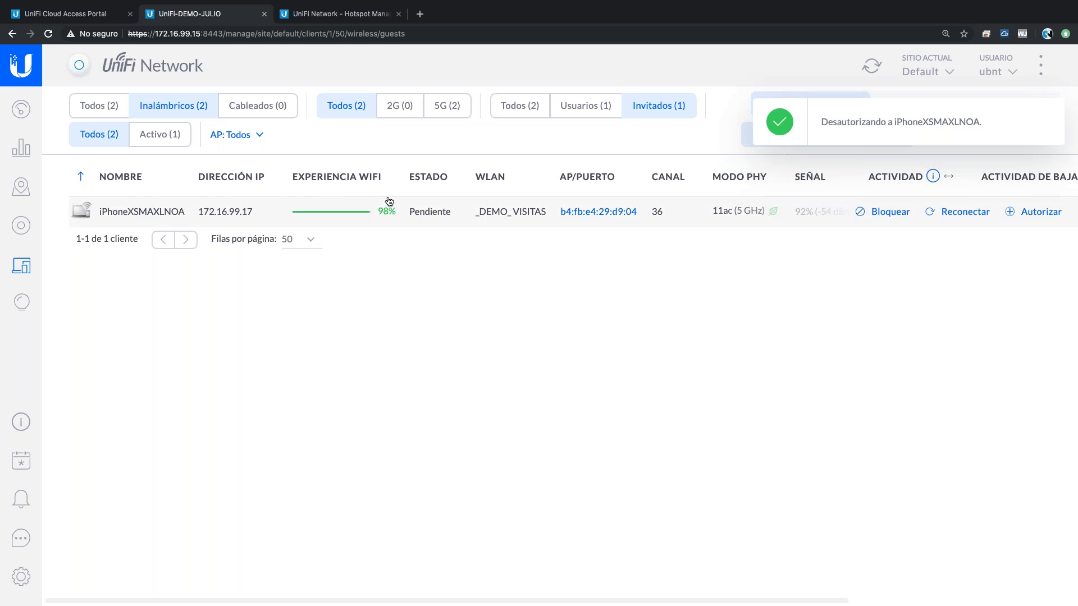
{"action": "left_click", "coordinate": [581, 107]}
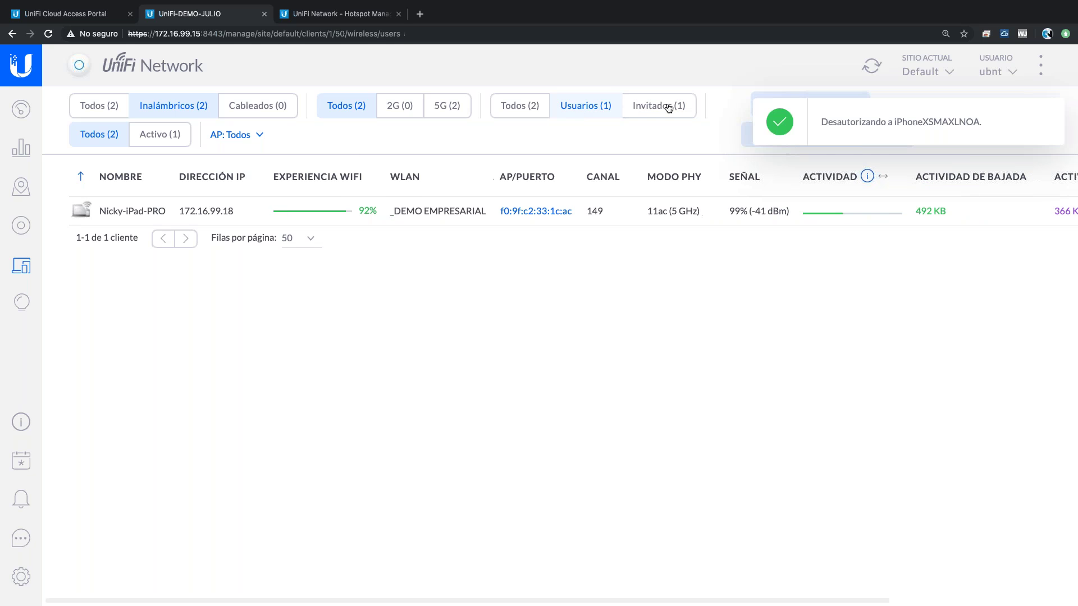
{"action": "left_click", "coordinate": [677, 106]}
- Watch the phone recording, then open the Default site settings (Peru, UTC-05:00 Lima)
{"action": "key", "text": "ctrl+Left"}
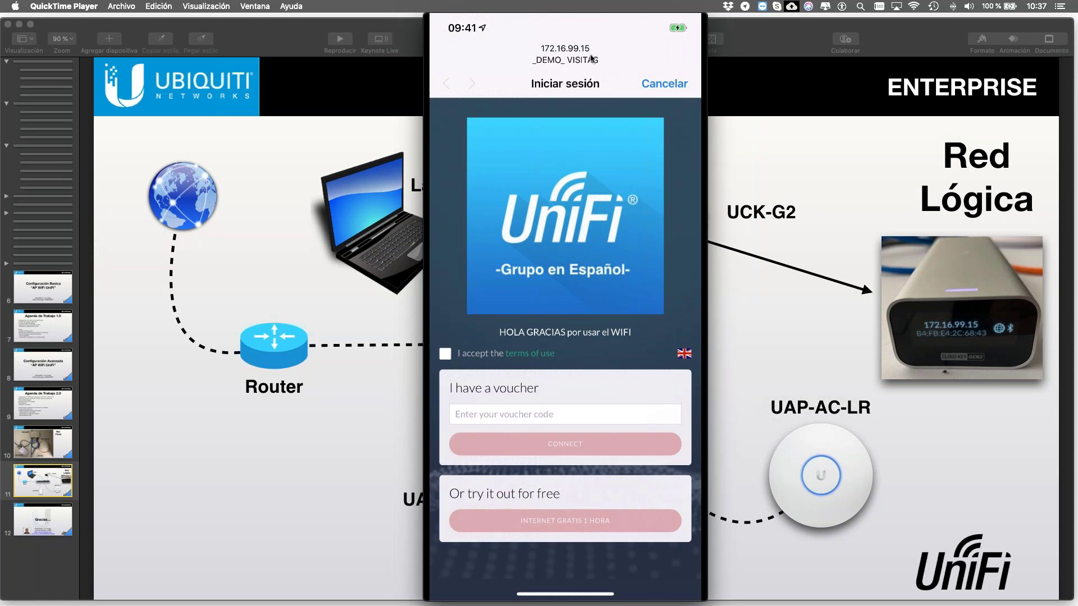
{"action": "key", "text": "ctrl+Right"}
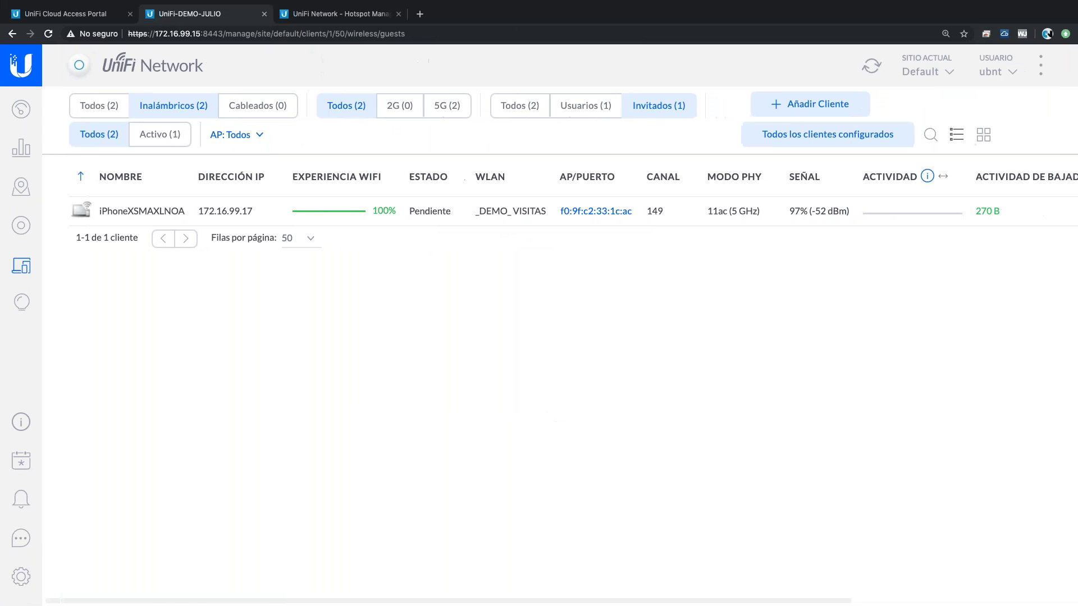
{"action": "left_click", "coordinate": [21, 575]}
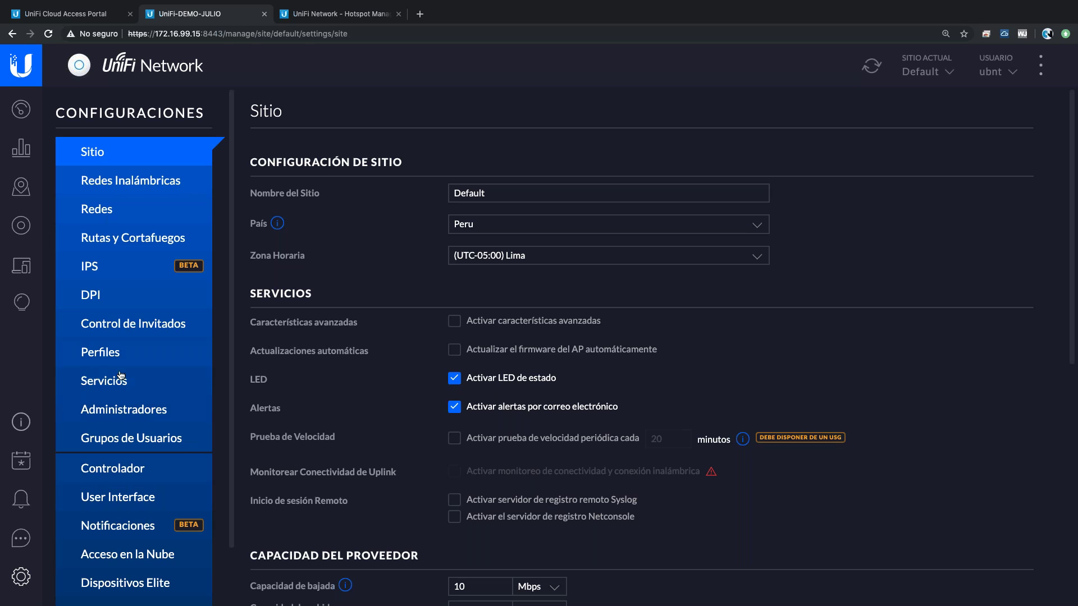
- Open Control de Invitados and glance at the site's connection security info
{"action": "left_click", "coordinate": [131, 324]}
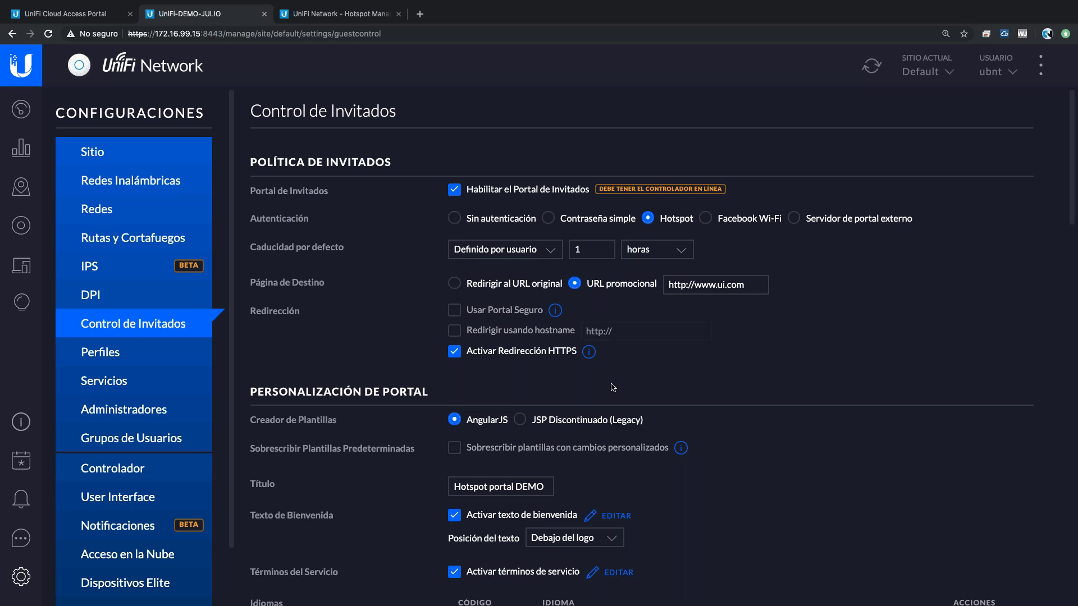
{"action": "left_click", "coordinate": [98, 34]}
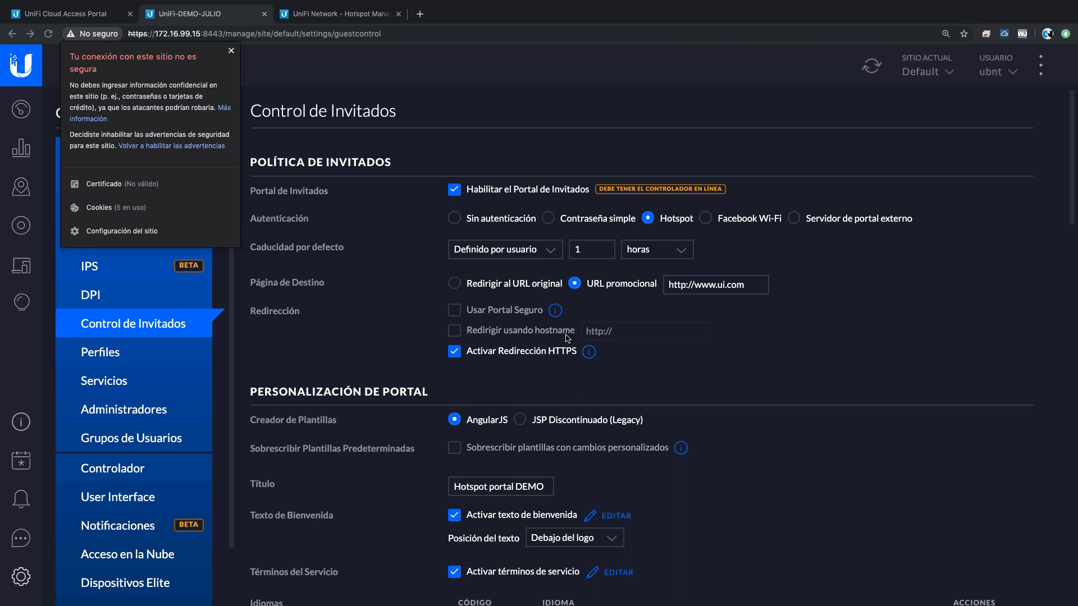
{"action": "left_click", "coordinate": [653, 372]}
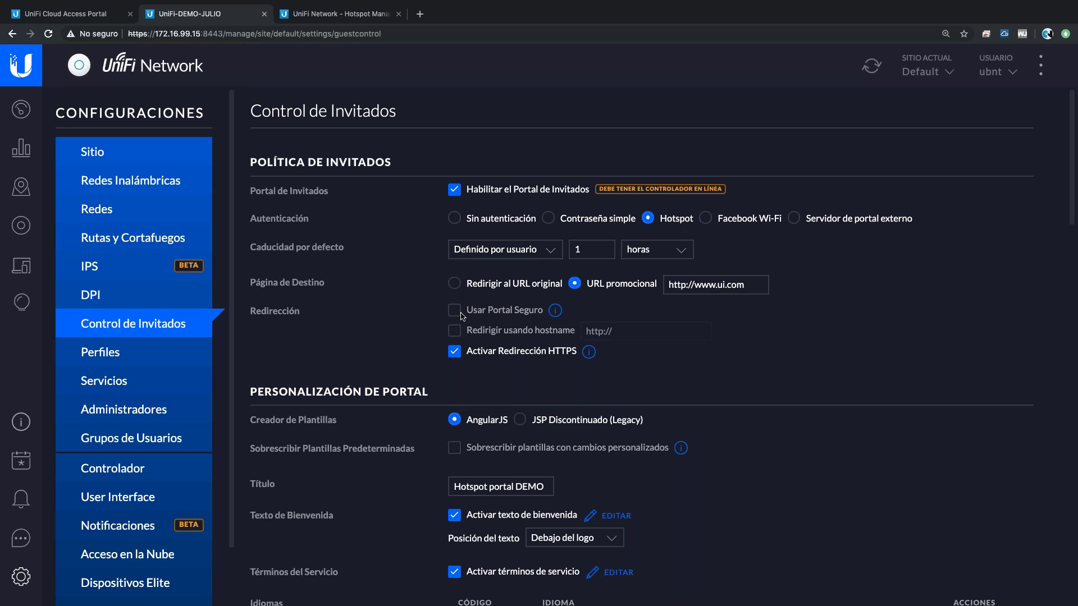
- Enable Redirigir usando hostname, typing 'unifi' then erasing it to leave the hostname blank
{"action": "left_click", "coordinate": [455, 331]}
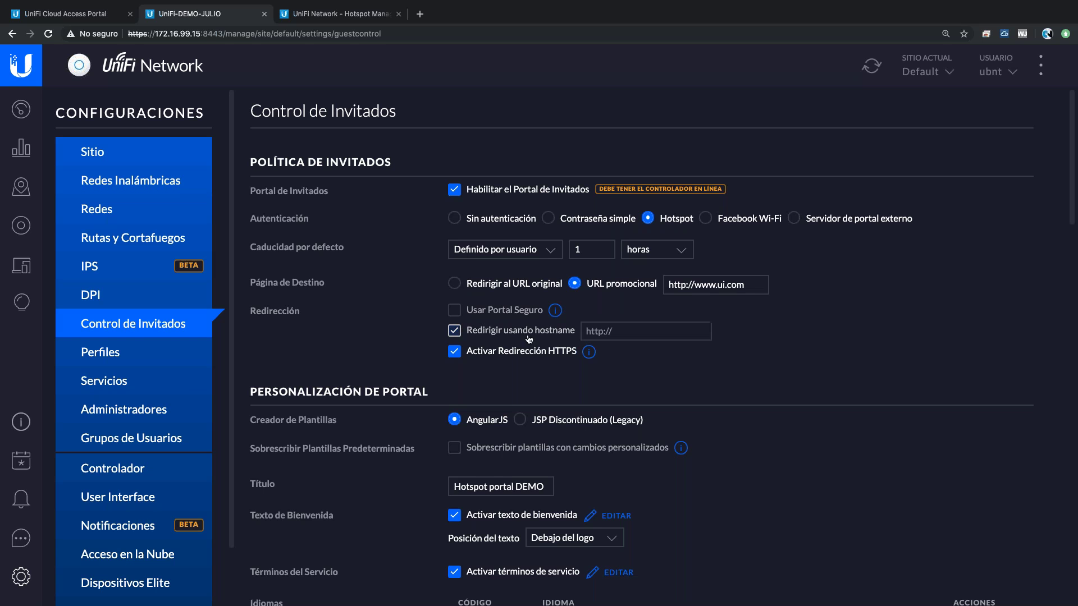
{"action": "left_click", "coordinate": [639, 334]}
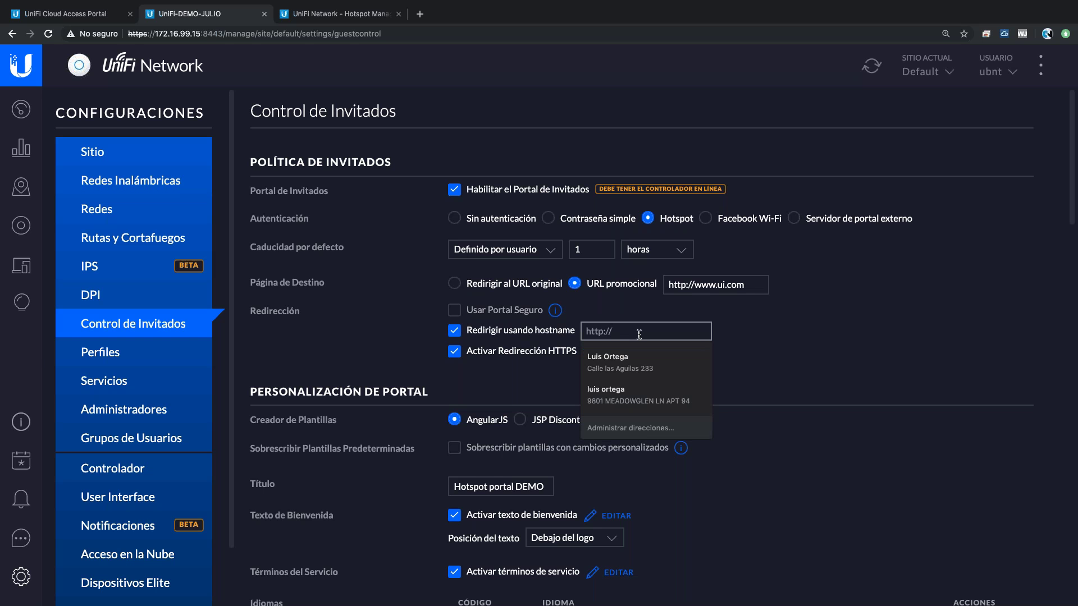
{"action": "type", "text": "unifi"}
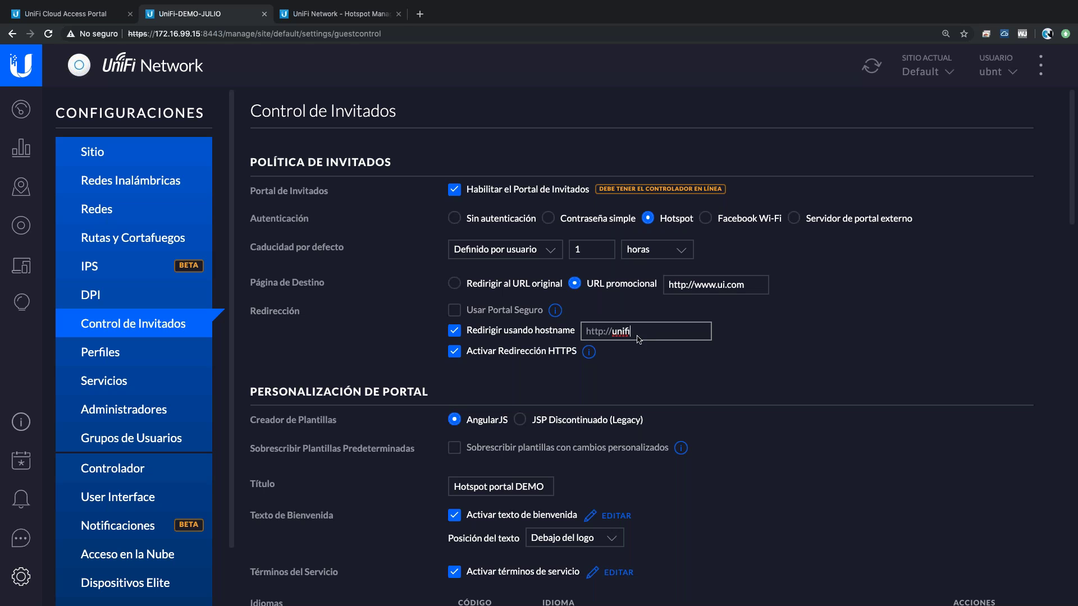
{"action": "key", "text": "BackSpace"}
{"action": "key", "text": "BackSpace"}
{"action": "key", "text": "BackSpace"}
{"action": "key", "text": "BackSpace"}
{"action": "key", "text": "BackSpace"}
- Show the Keynote Agenda de Trabajo 2.0 and Red Lógica slides, then return to UniFi
{"action": "key", "text": "ctrl+Left"}
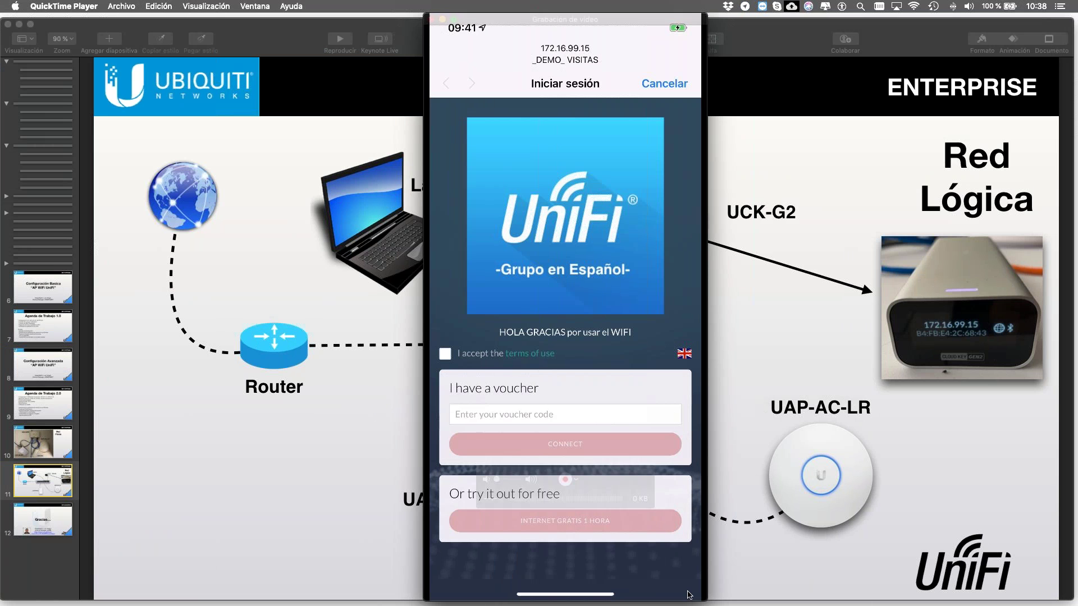
{"action": "left_click", "coordinate": [43, 412]}
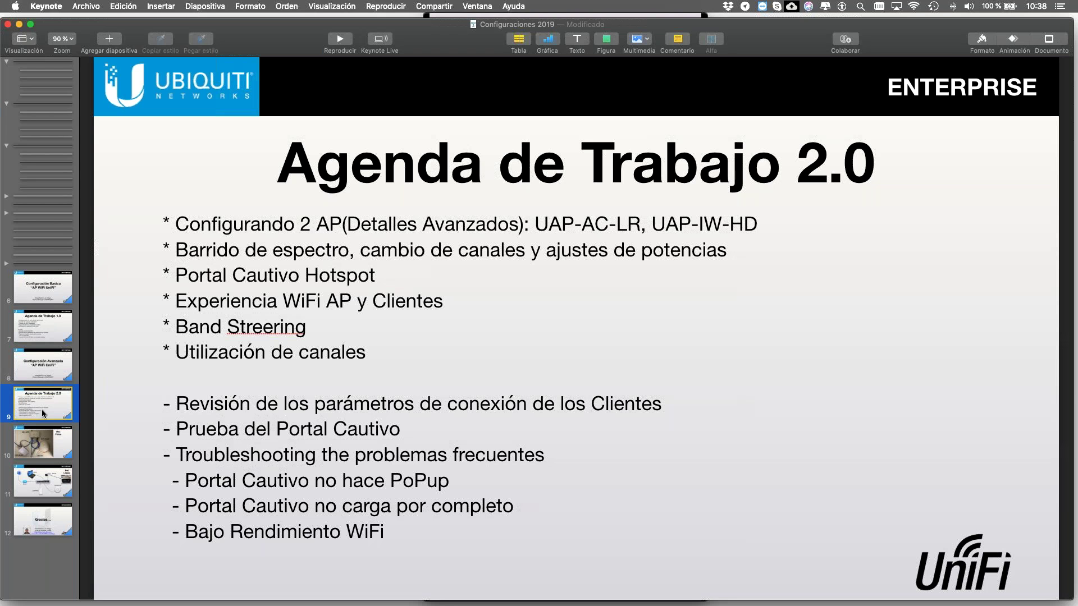
{"action": "left_click", "coordinate": [45, 480]}
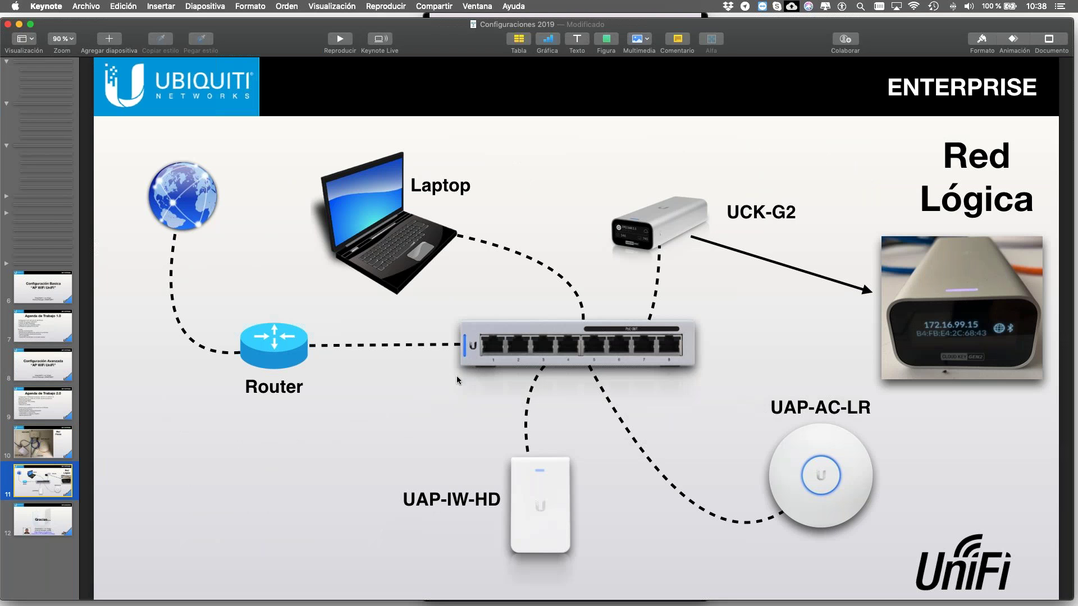
{"action": "key", "text": "ctrl+Right"}
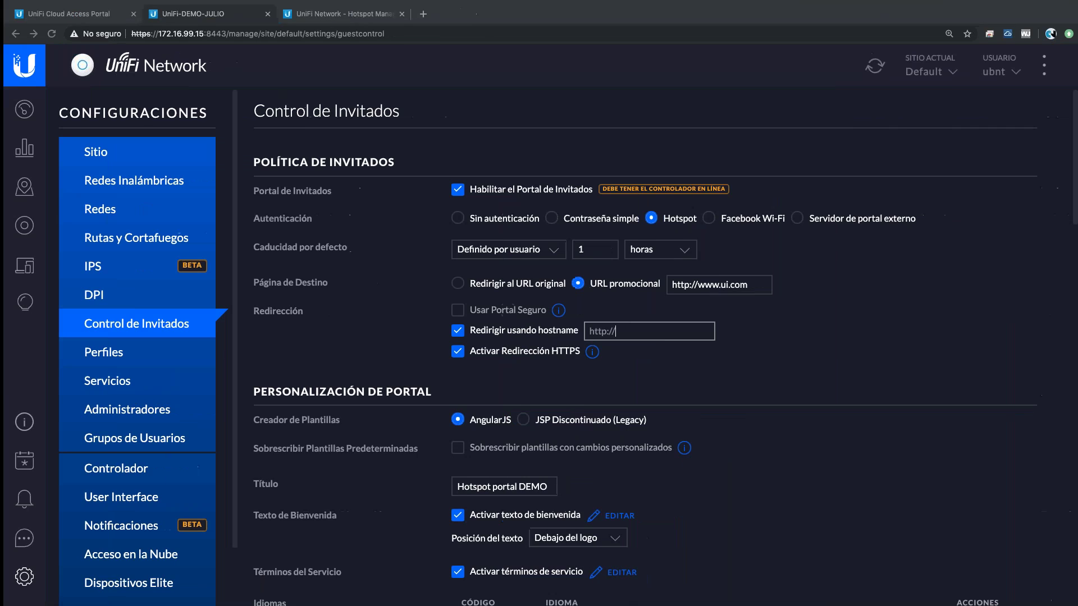
- Check the Hotspot Manager vouchers, then return to the UniFi-DEMO-JULIO guest control settings
{"action": "left_click", "coordinate": [340, 16]}
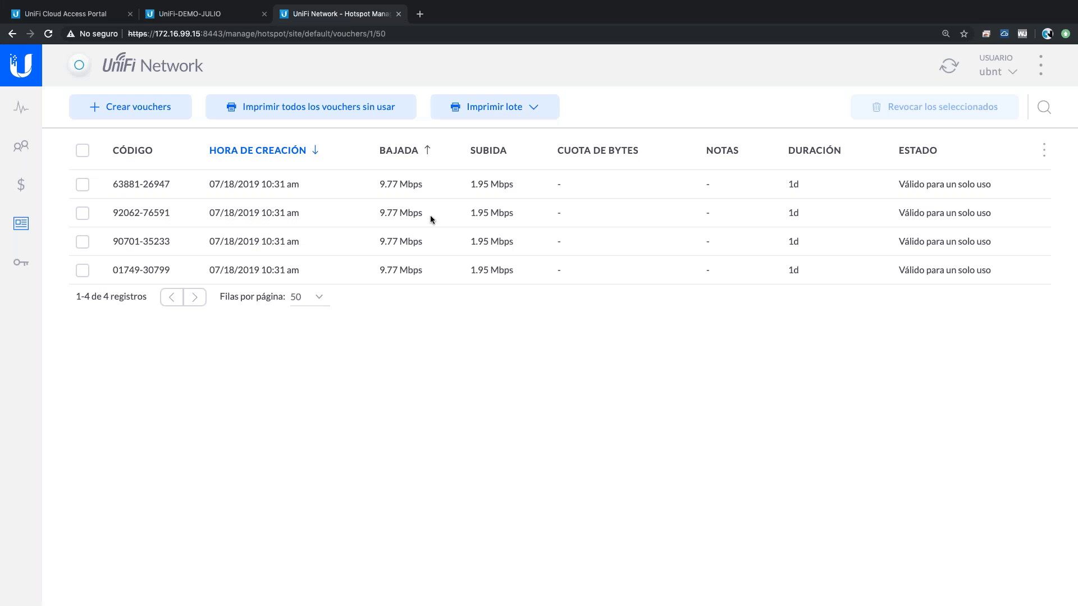
{"action": "left_click", "coordinate": [198, 18]}
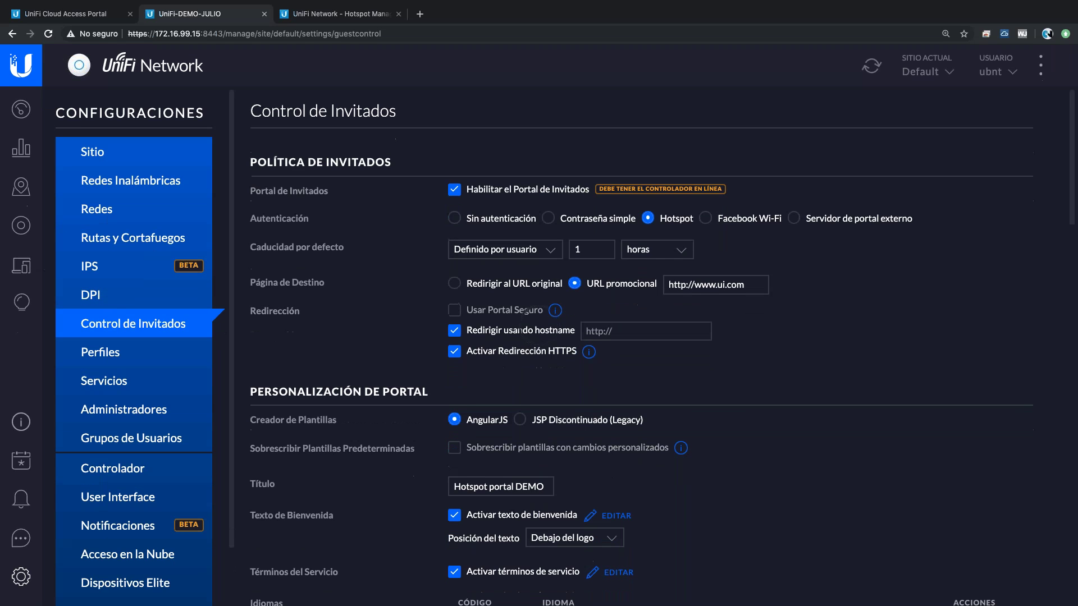
- Open Clientes and authorize the pending guest and the iPhone on _DEMO_ VISITAS
{"action": "left_click", "coordinate": [29, 270]}
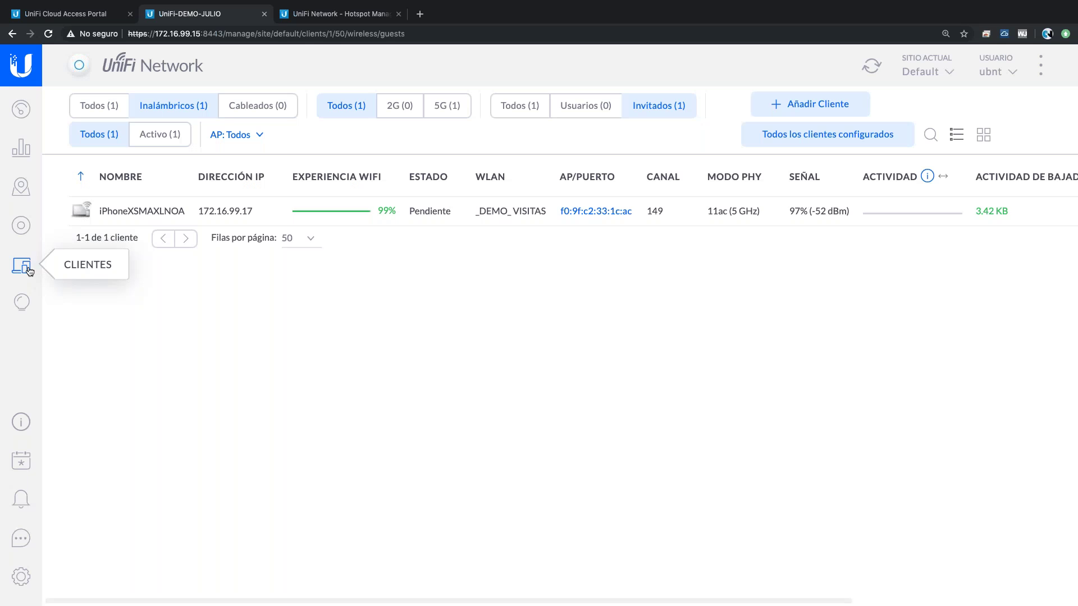
{"action": "mouse_move", "coordinate": [814, 224]}
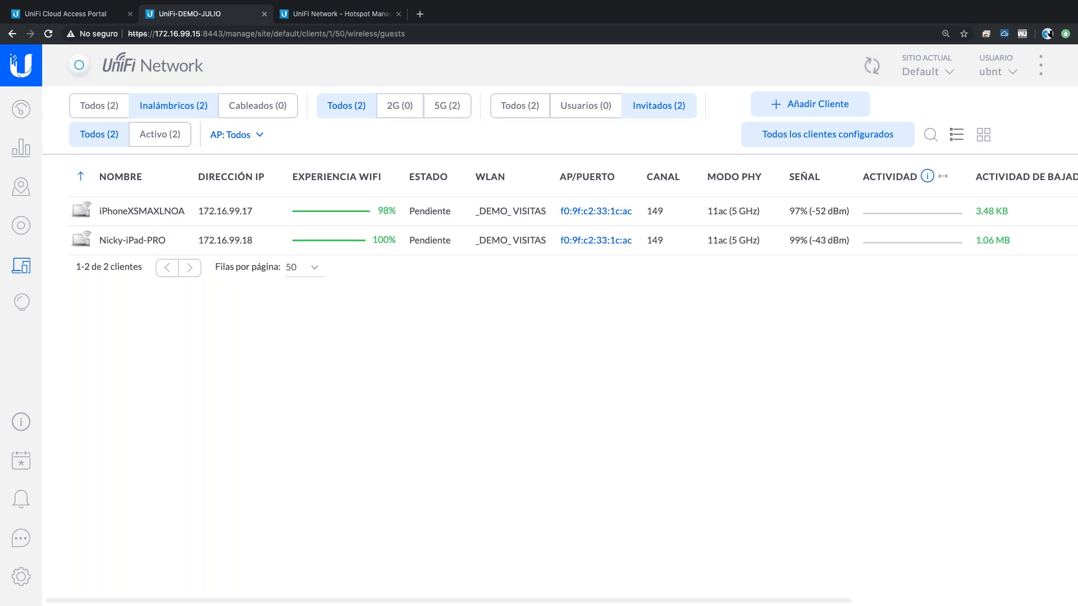
{"action": "mouse_move", "coordinate": [1033, 244]}
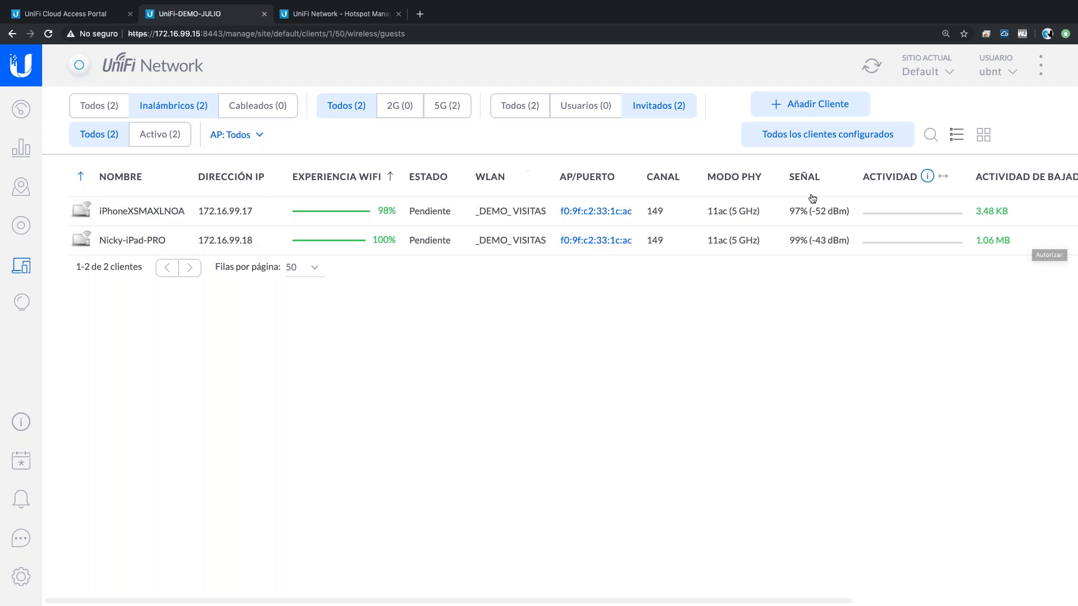
{"action": "left_click", "coordinate": [1042, 246]}
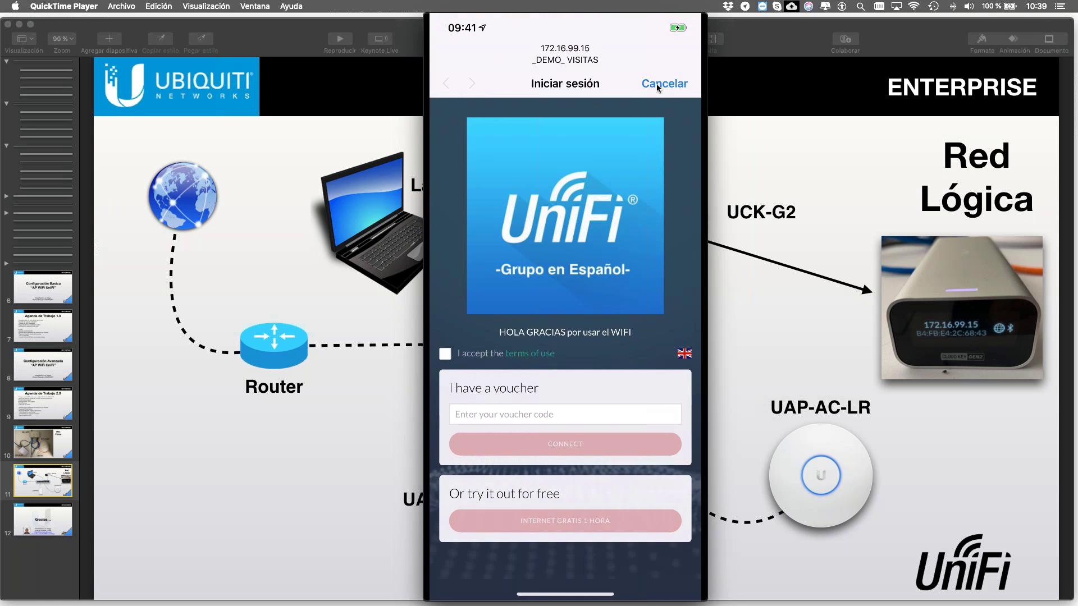
{"action": "key", "text": "ctrl+Right"}
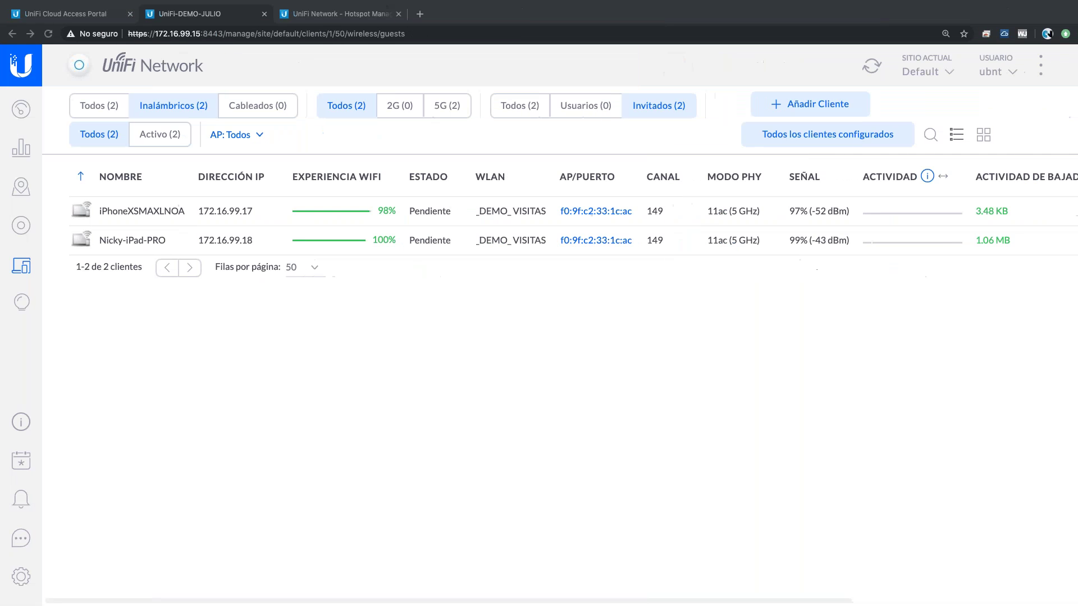
{"action": "left_click", "coordinate": [1035, 214]}
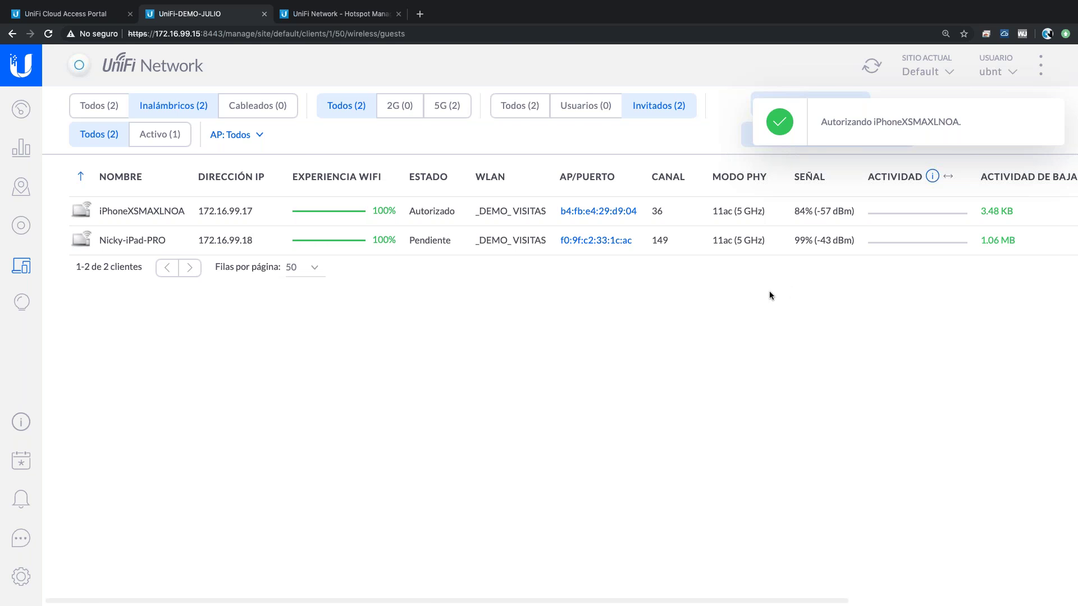
- Watch the phone mirror, then authorize the iPad guest client
{"action": "key", "text": "ctrl+Left"}
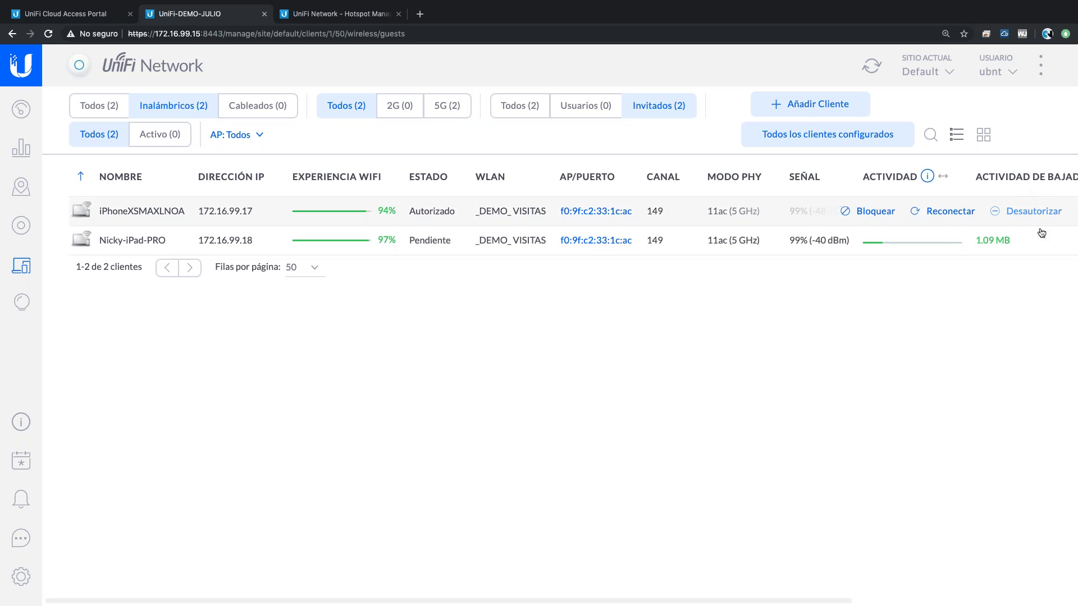
{"action": "left_click", "coordinate": [1040, 241]}
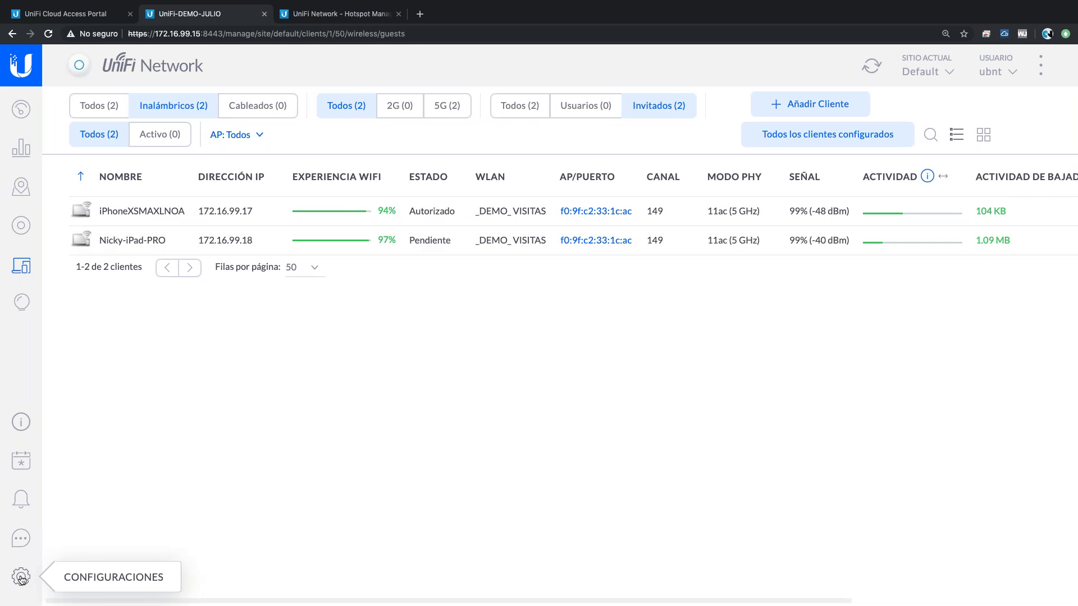
- Review the Control de Invitados portal customization, then switch to the phone-mirror desktop
{"action": "left_click", "coordinate": [21, 577]}
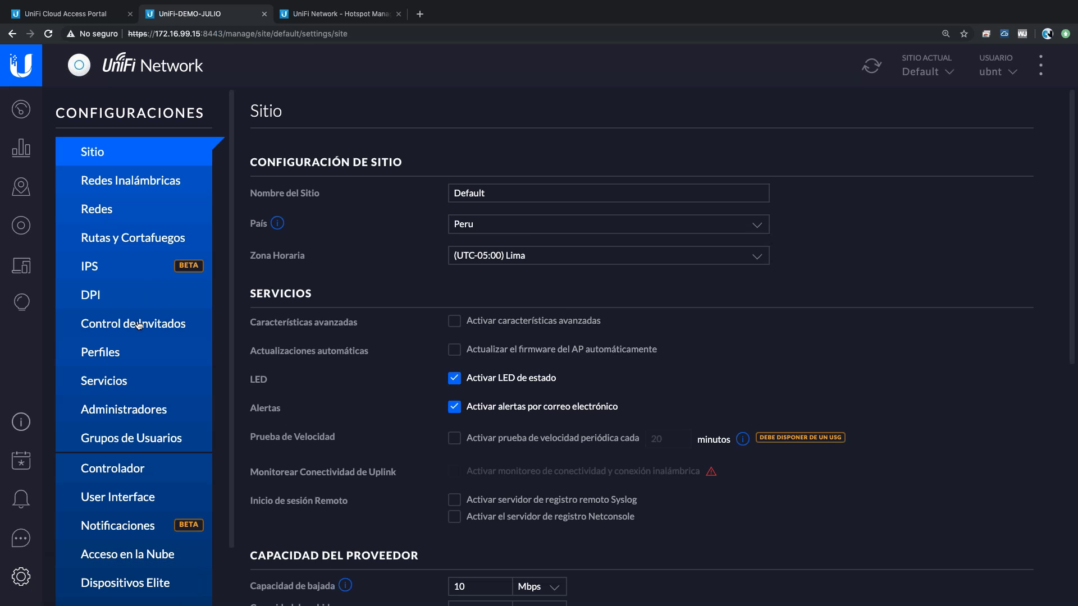
{"action": "left_click", "coordinate": [175, 322]}
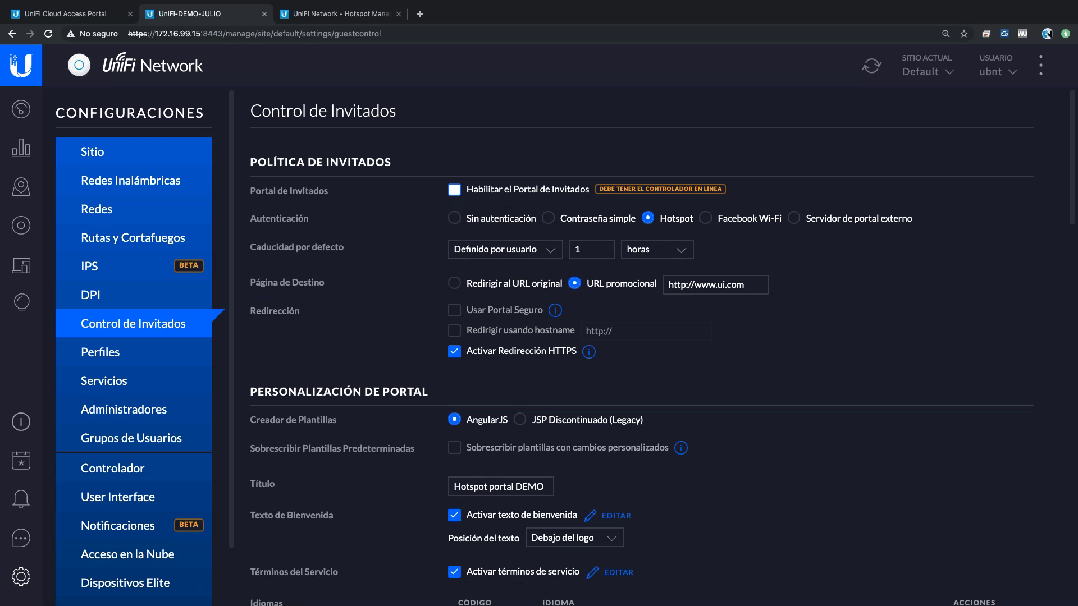
{"action": "scroll", "coordinate": [771, 371], "scroll_direction": "down", "scroll_amount": 9}
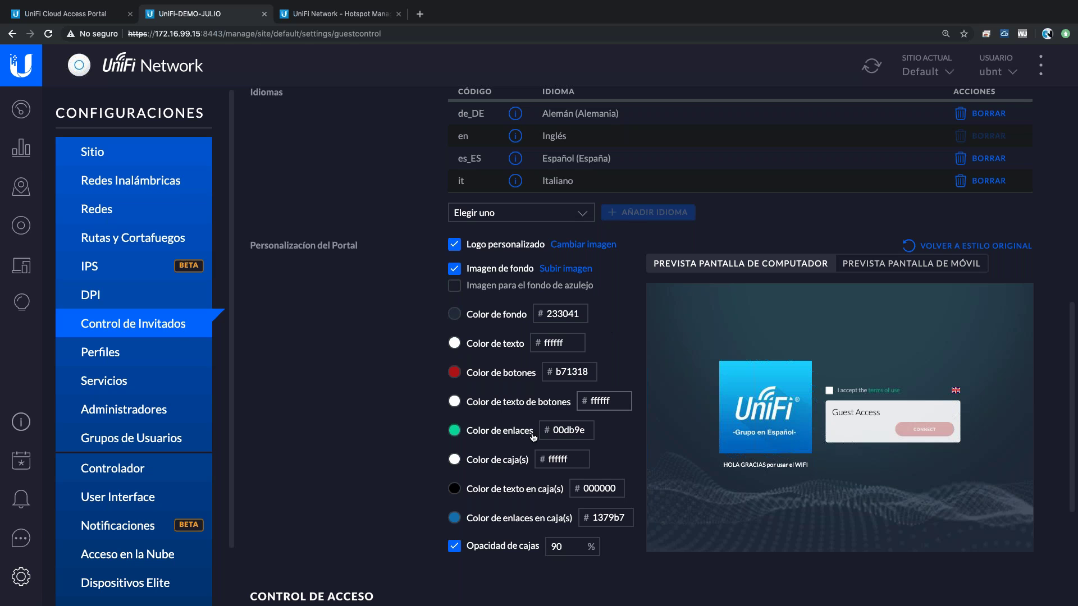
{"action": "key", "text": "ctrl+Left"}
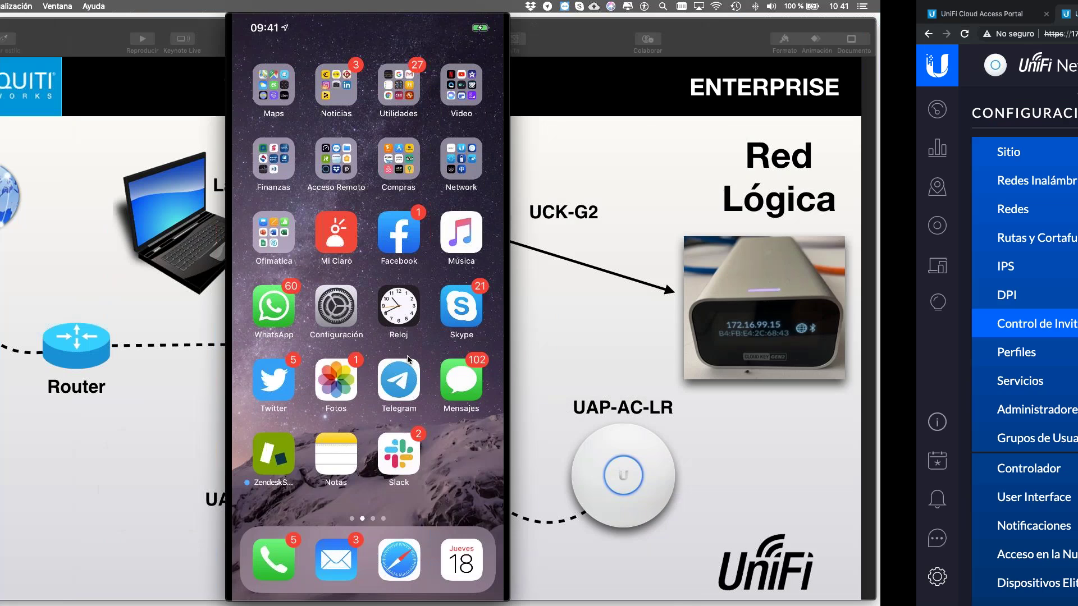
- Show the Agenda de Trabajo 2.0 slide, then return to UniFi's Sitio settings
{"action": "left_click", "coordinate": [32, 405]}
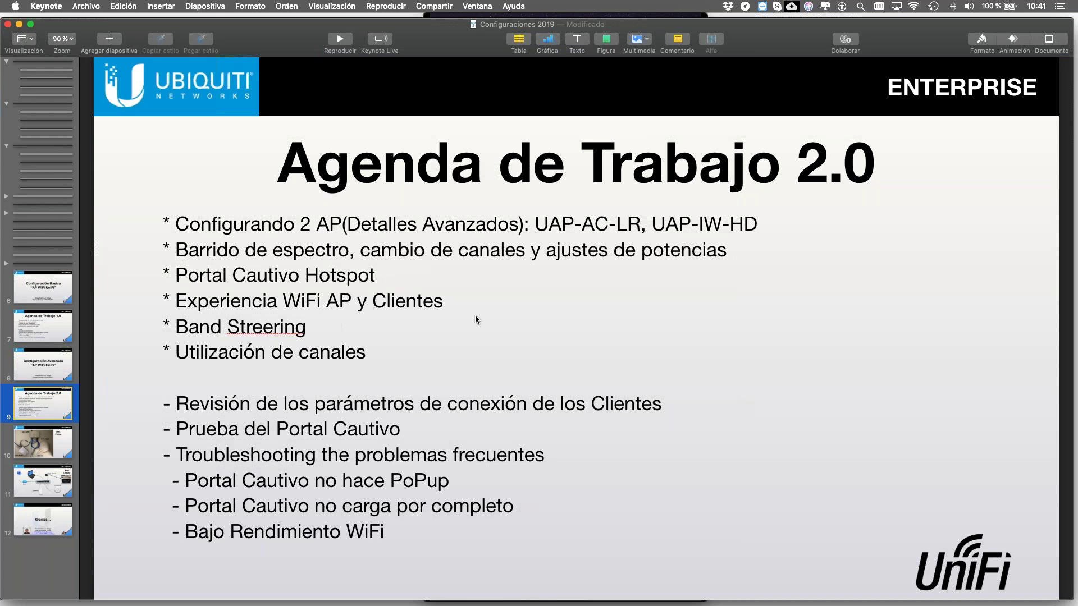
{"action": "key", "text": "ctrl+Right"}
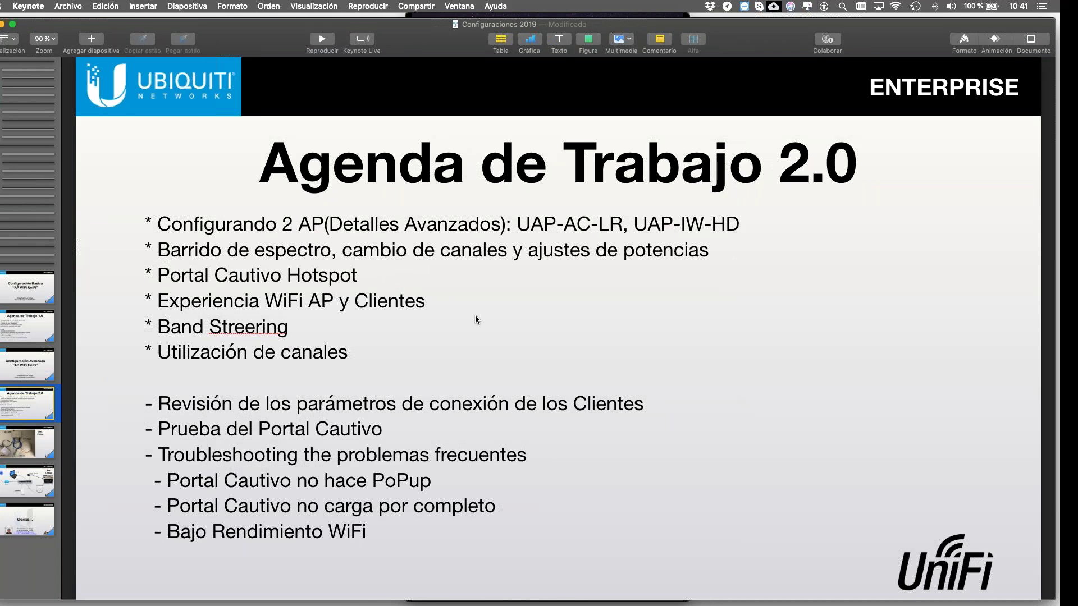
{"action": "left_click", "coordinate": [98, 157]}
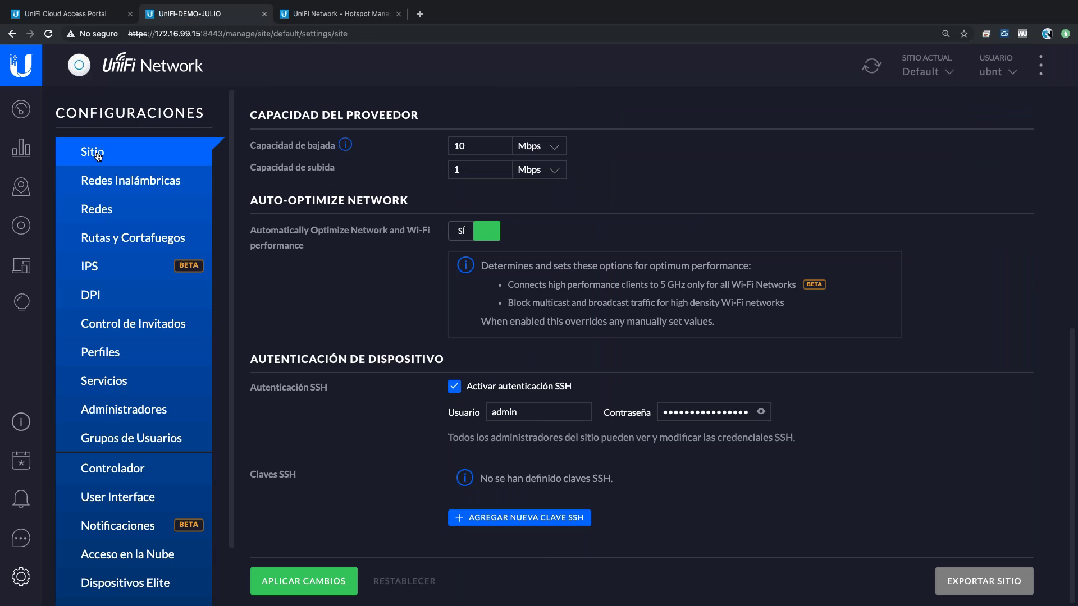
- Tick 'Activar características avanzadas' in the site settings and save the changes
{"action": "scroll", "coordinate": [306, 280], "scroll_direction": "up", "scroll_amount": 3}
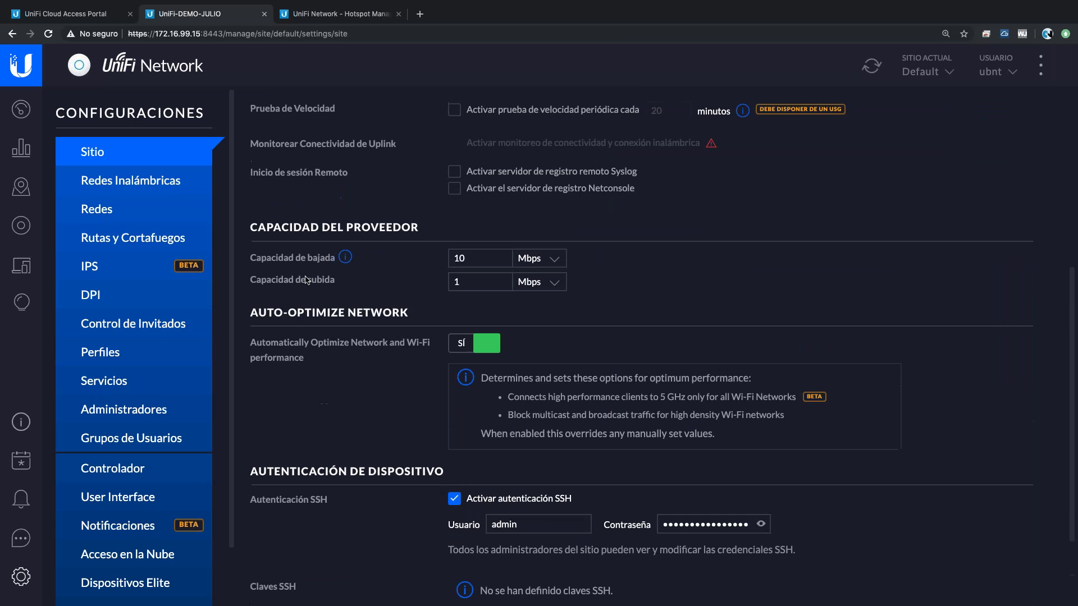
{"action": "scroll", "coordinate": [306, 280], "scroll_direction": "up", "scroll_amount": 1}
{"action": "scroll", "coordinate": [306, 280], "scroll_direction": "up", "scroll_amount": 8}
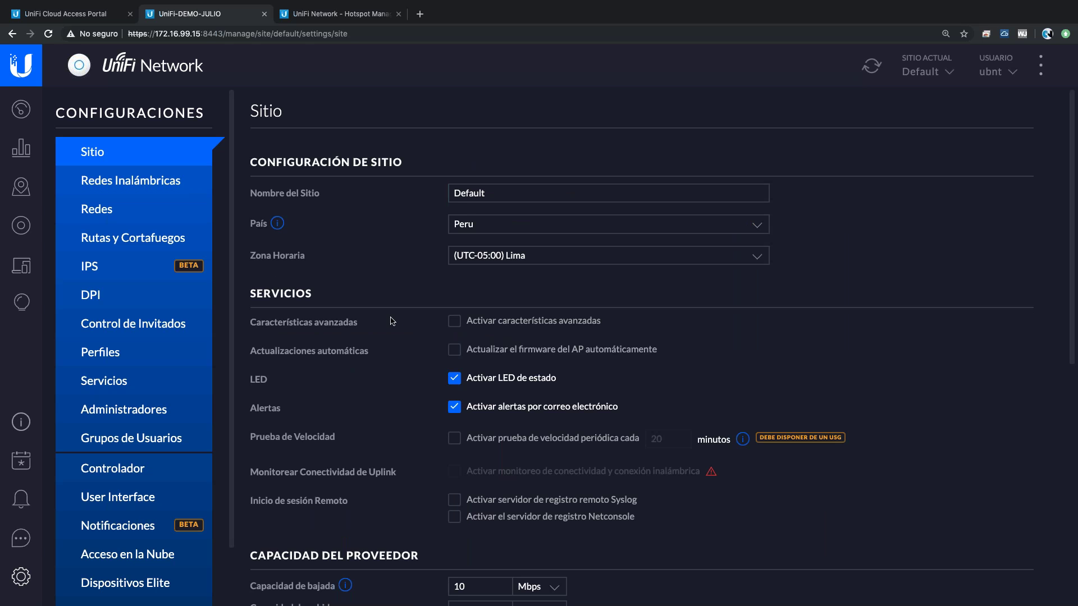
{"action": "left_click", "coordinate": [470, 323]}
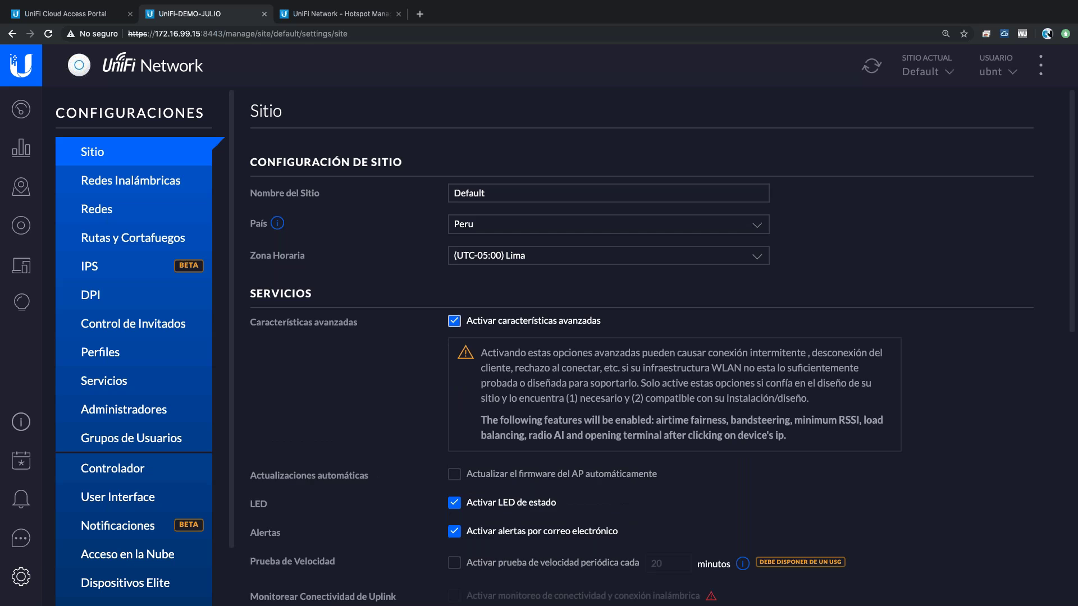
{"action": "scroll", "coordinate": [614, 341], "scroll_direction": "down", "scroll_amount": 3}
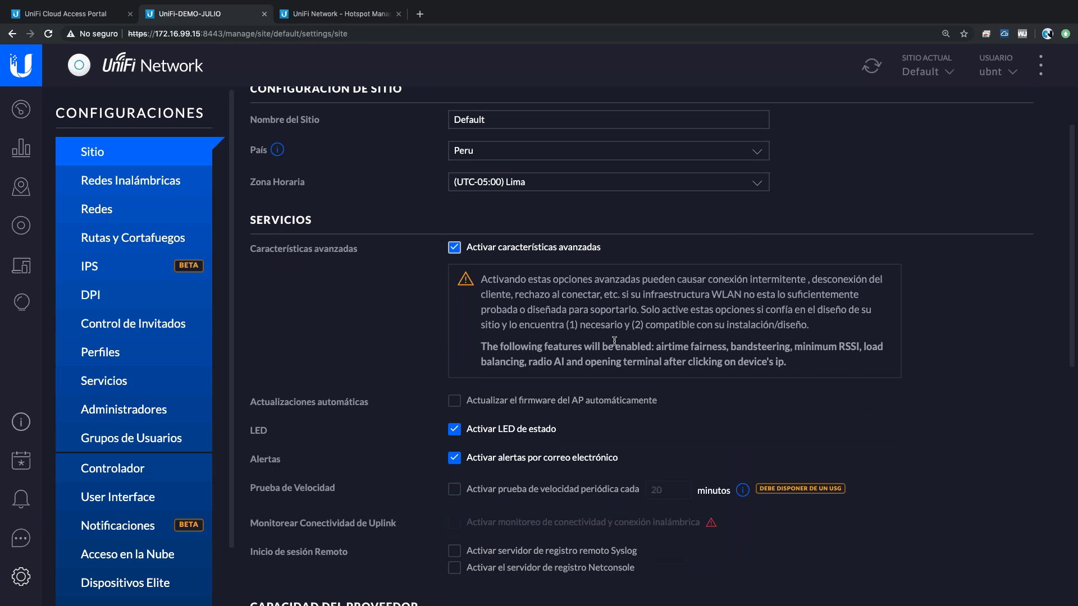
{"action": "scroll", "coordinate": [614, 341], "scroll_direction": "down", "scroll_amount": 10}
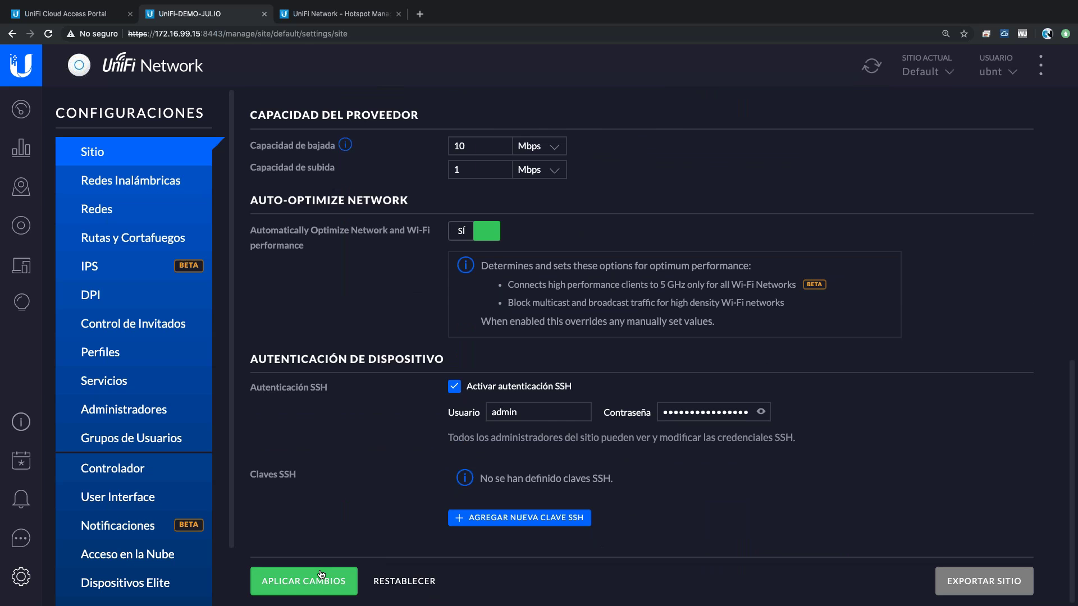
{"action": "left_click", "coordinate": [321, 574]}
- Review the Default site's services: status LED, email alerts, AP firmware auto-update off
{"action": "scroll", "coordinate": [494, 519], "scroll_direction": "up", "scroll_amount": 10}
{"action": "scroll", "coordinate": [667, 381], "scroll_direction": "up", "scroll_amount": 4}
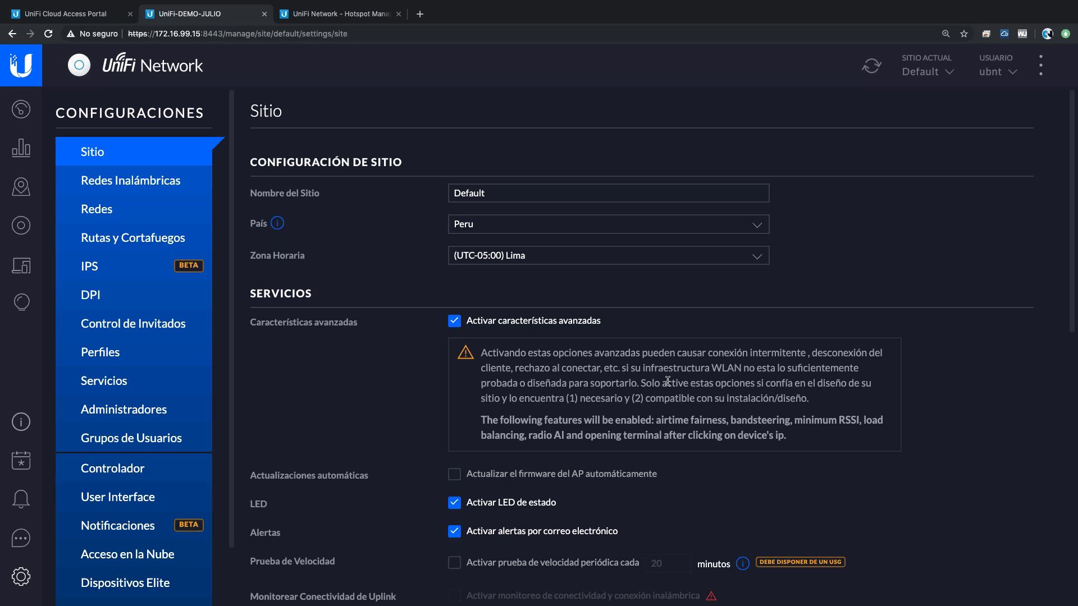
{"action": "scroll", "coordinate": [709, 416], "scroll_direction": "down", "scroll_amount": 3}
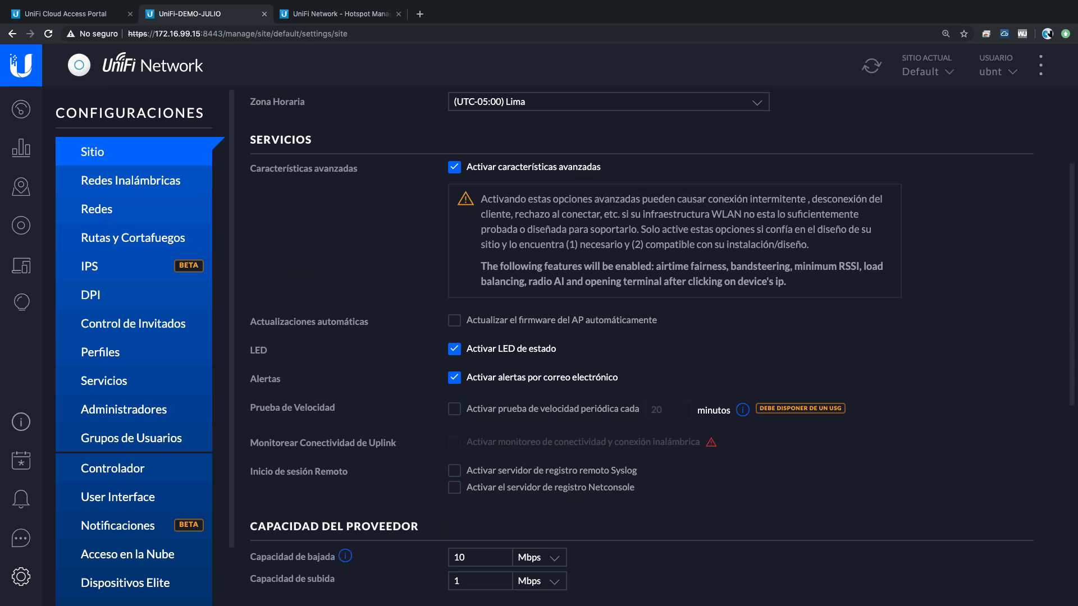
{"action": "scroll", "coordinate": [642, 348], "scroll_direction": "down", "scroll_amount": 1}
{"action": "scroll", "coordinate": [642, 348], "scroll_direction": "down", "scroll_amount": 6}
{"action": "scroll", "coordinate": [642, 348], "scroll_direction": "up", "scroll_amount": 7}
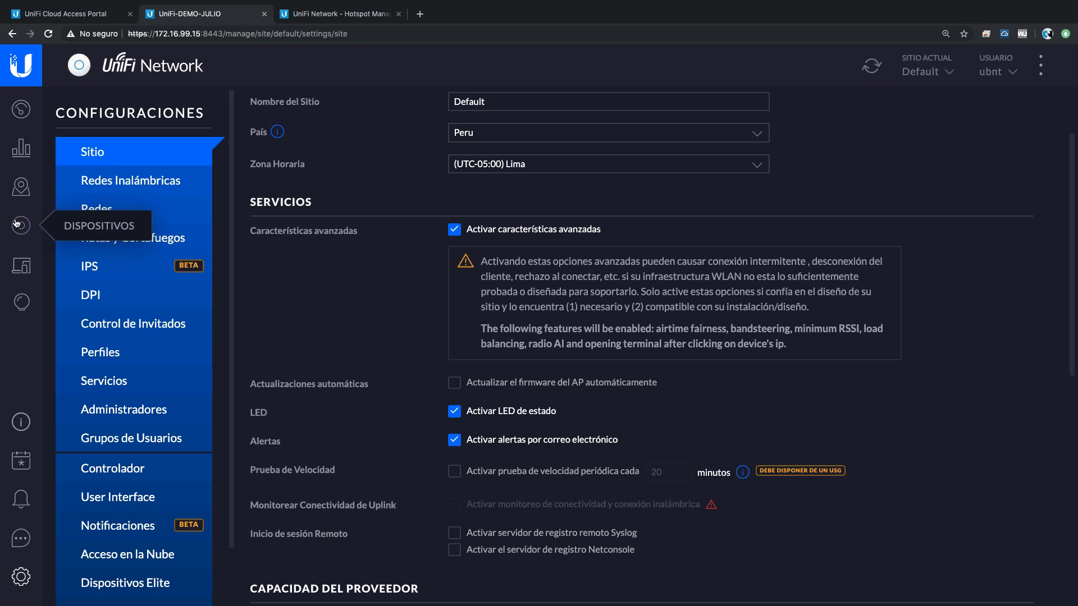
- Open the AP-AC-LR's Configuración tab from the Dispositivos list
{"action": "left_click", "coordinate": [17, 223]}
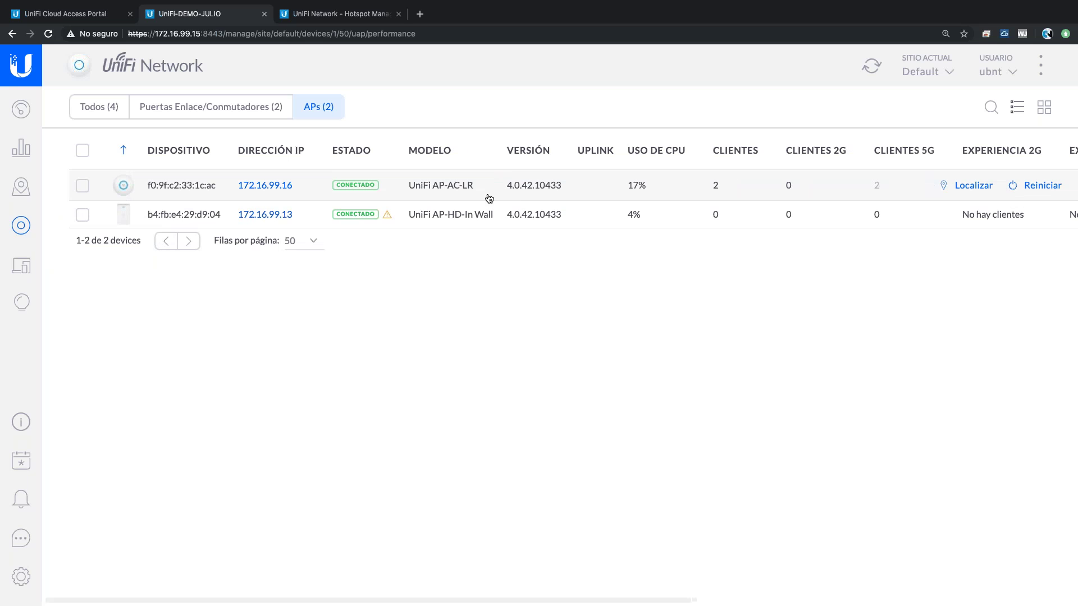
{"action": "left_click", "coordinate": [467, 216]}
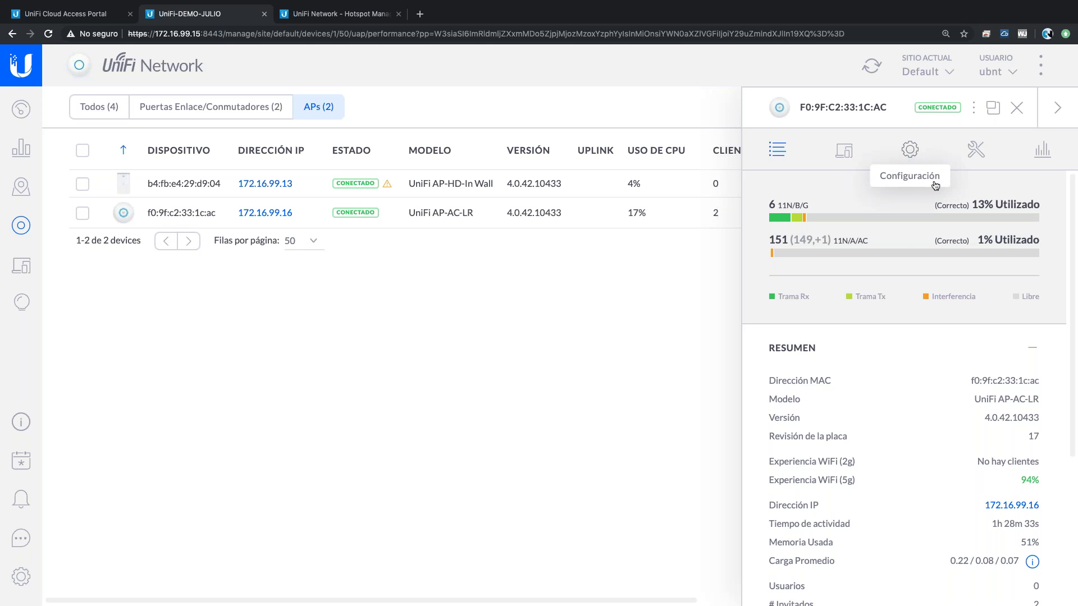
{"action": "left_click", "coordinate": [909, 150]}
{"action": "scroll", "coordinate": [829, 415], "scroll_direction": "down", "scroll_amount": 5}
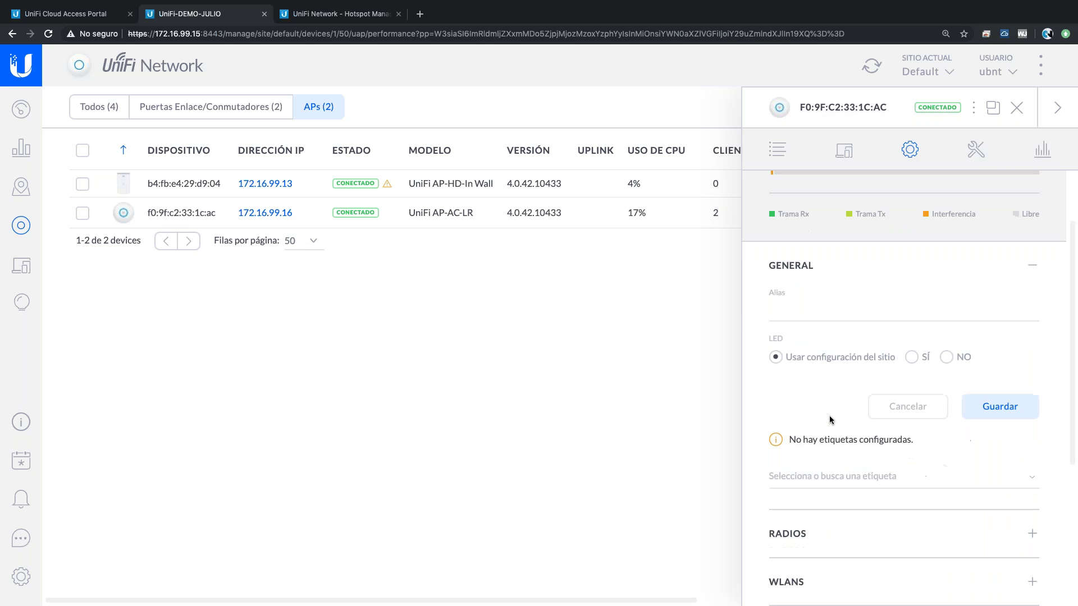
{"action": "scroll", "coordinate": [817, 399], "scroll_direction": "down", "scroll_amount": 1}
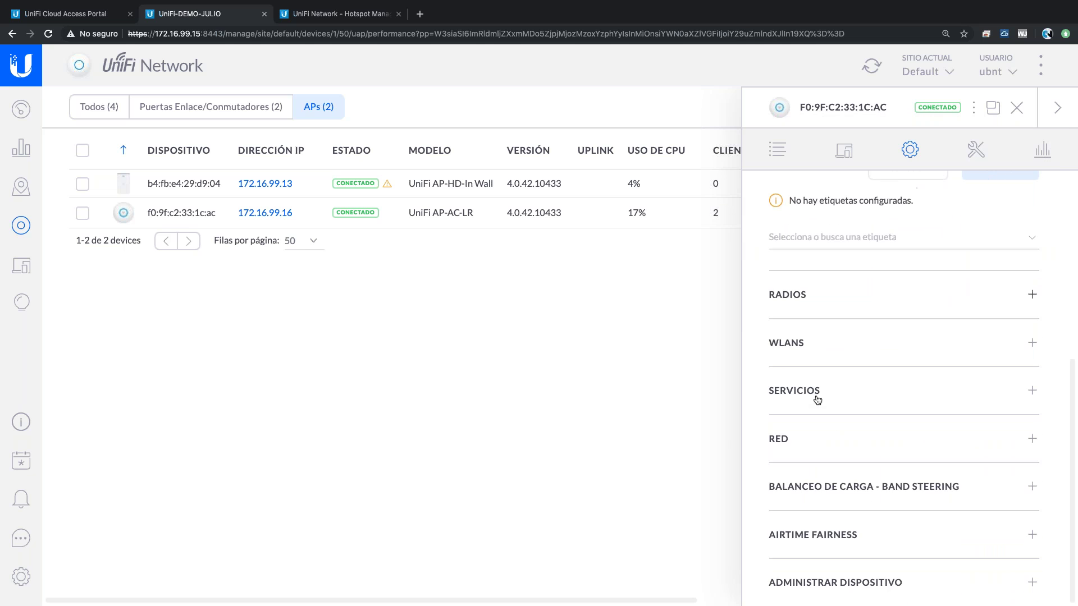
- Expand the AP-AC-LR's Band Steering section and choose Balanceado instead of Preferir 5G
{"action": "left_click", "coordinate": [821, 486]}
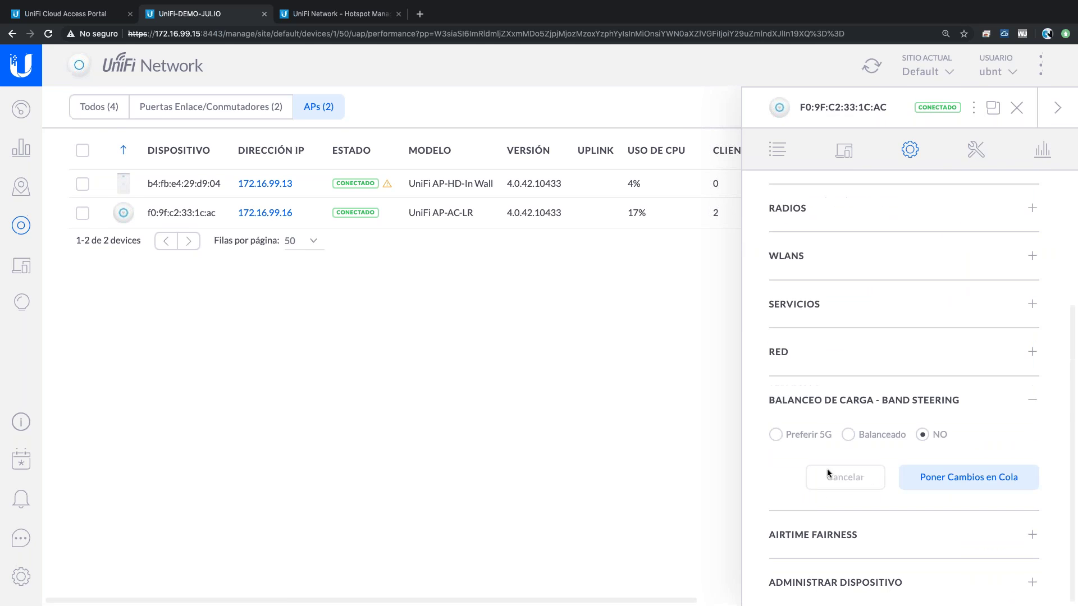
{"action": "left_click", "coordinate": [777, 435]}
{"action": "left_click", "coordinate": [848, 434]}
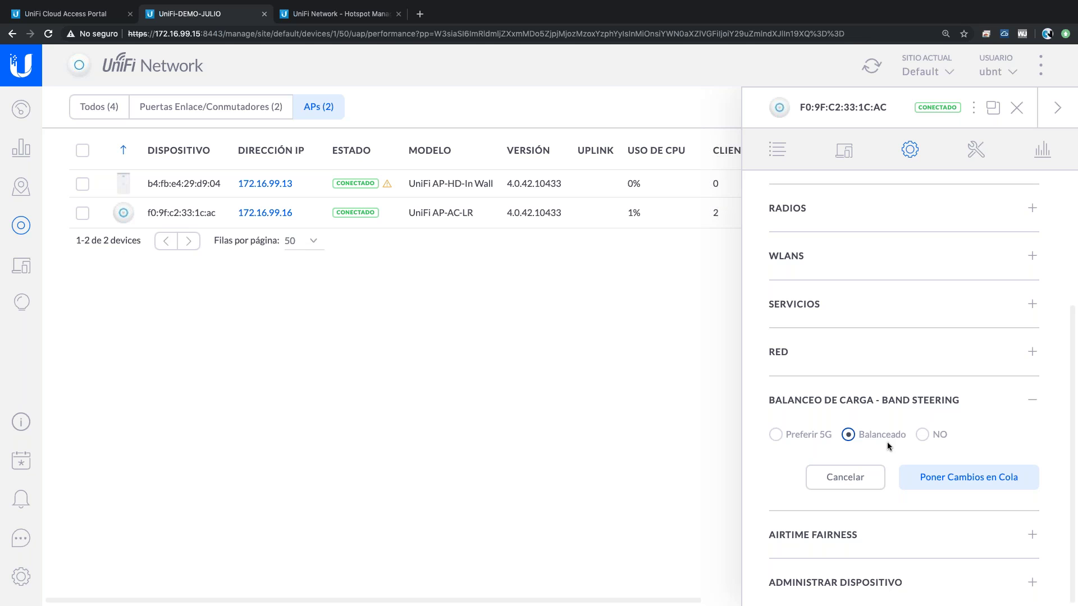
{"action": "scroll", "coordinate": [887, 442], "scroll_direction": "up", "scroll_amount": 3}
{"action": "mouse_move", "coordinate": [892, 224]}
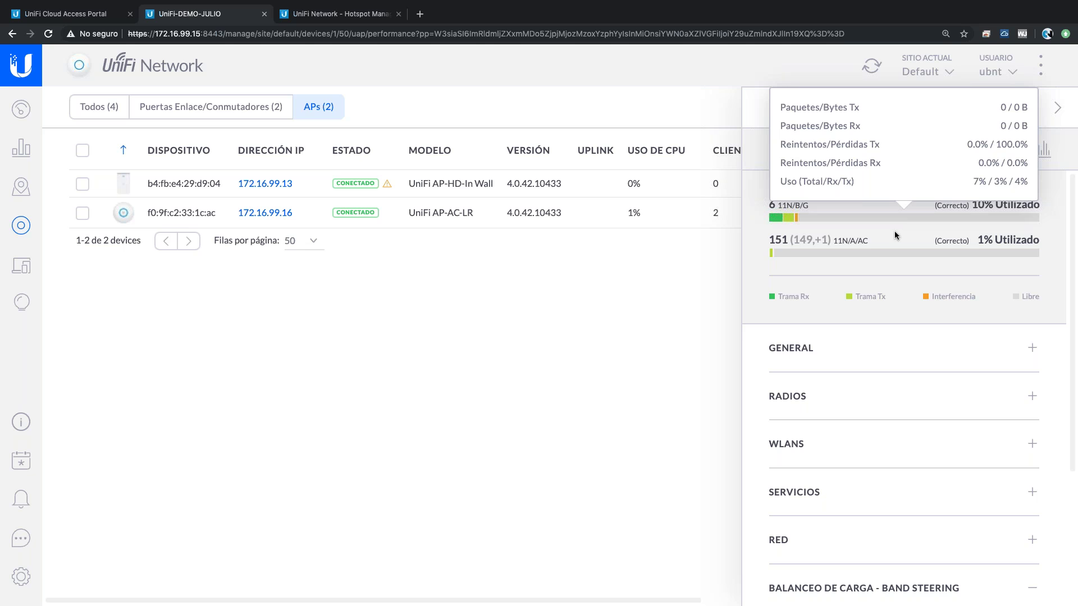
{"action": "mouse_move", "coordinate": [879, 255]}
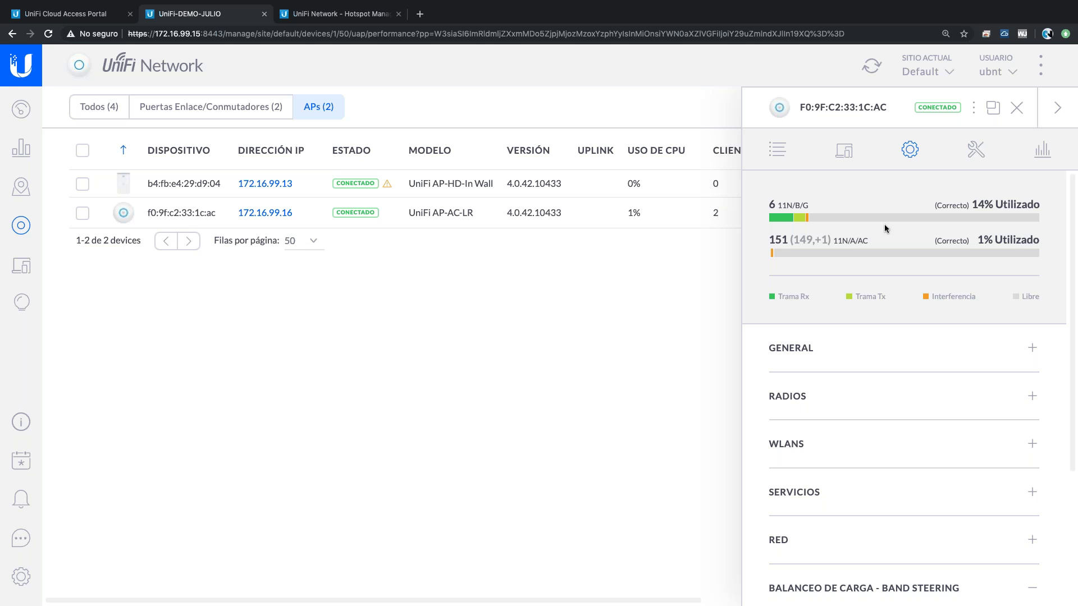
{"action": "scroll", "coordinate": [884, 224], "scroll_direction": "down", "scroll_amount": 3}
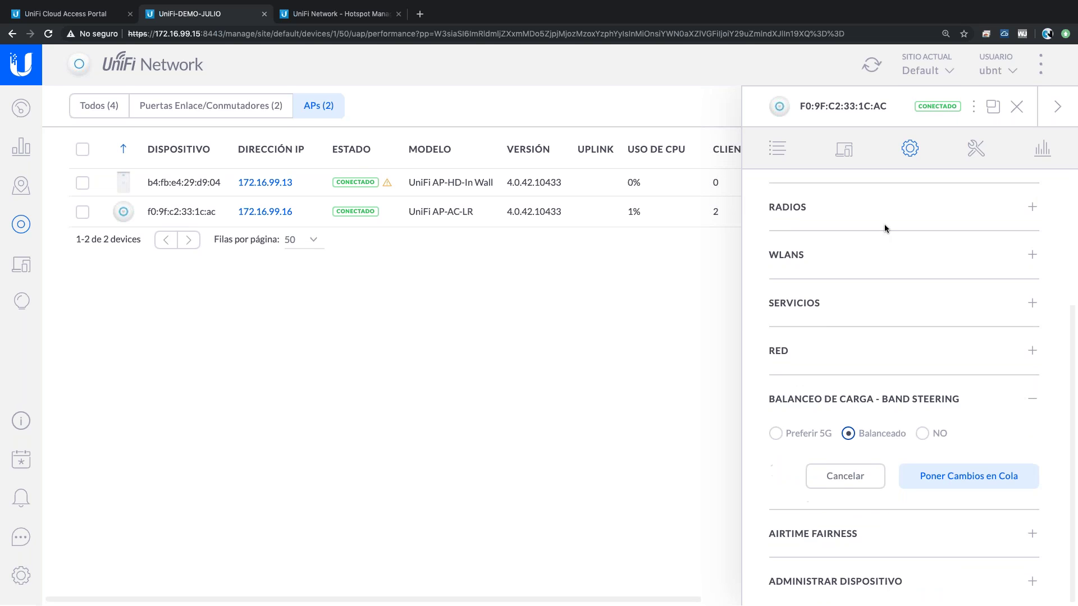
- Set the AP-AC-LR's band steering to Preferir 5G, queue the change and apply it
{"action": "left_click", "coordinate": [777, 434]}
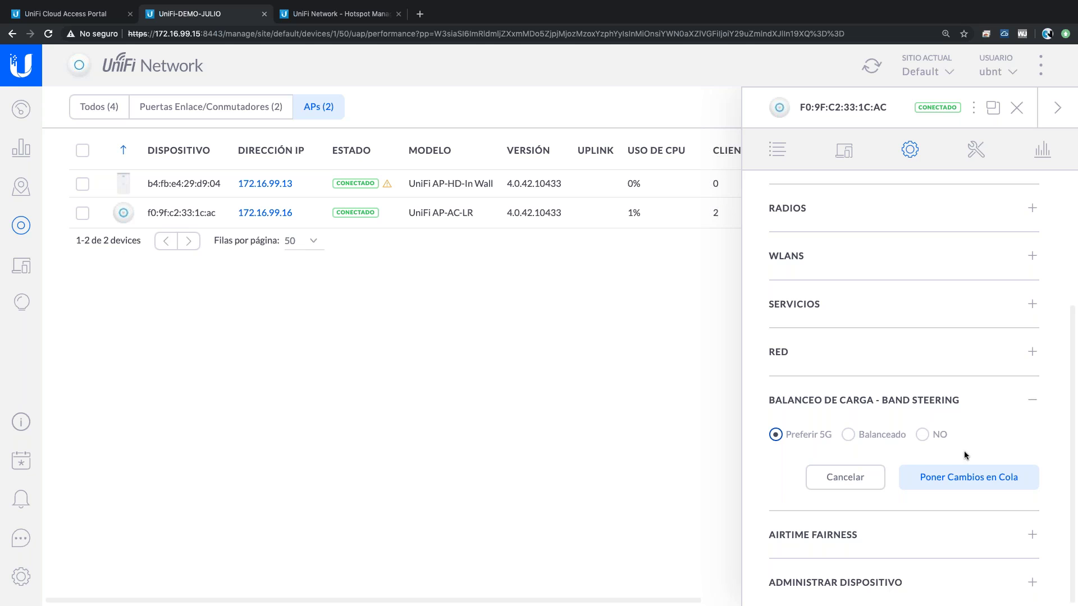
{"action": "left_click", "coordinate": [953, 478]}
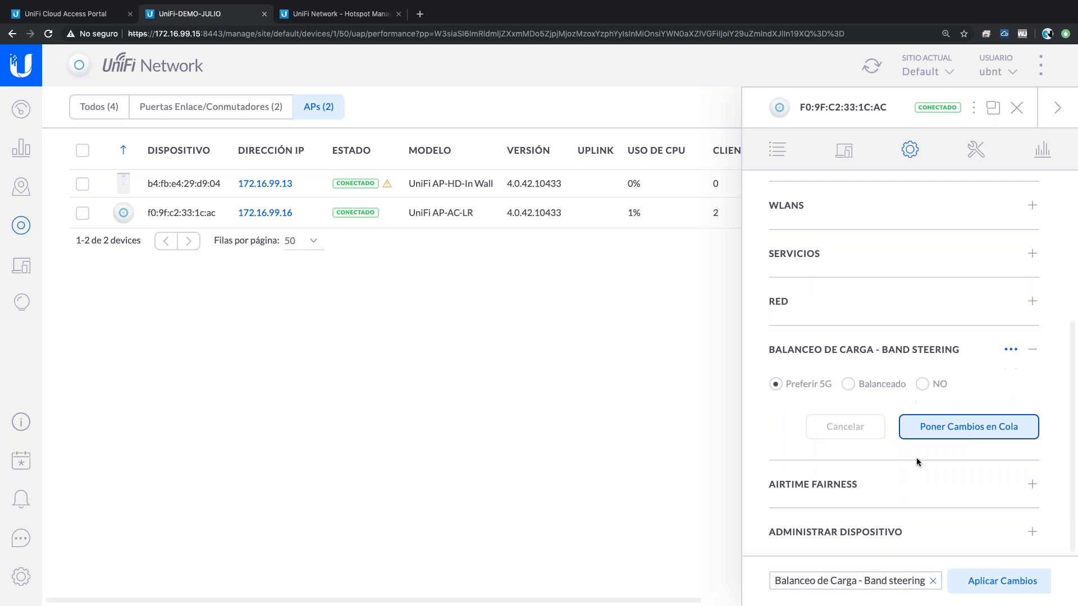
{"action": "left_click", "coordinate": [997, 586]}
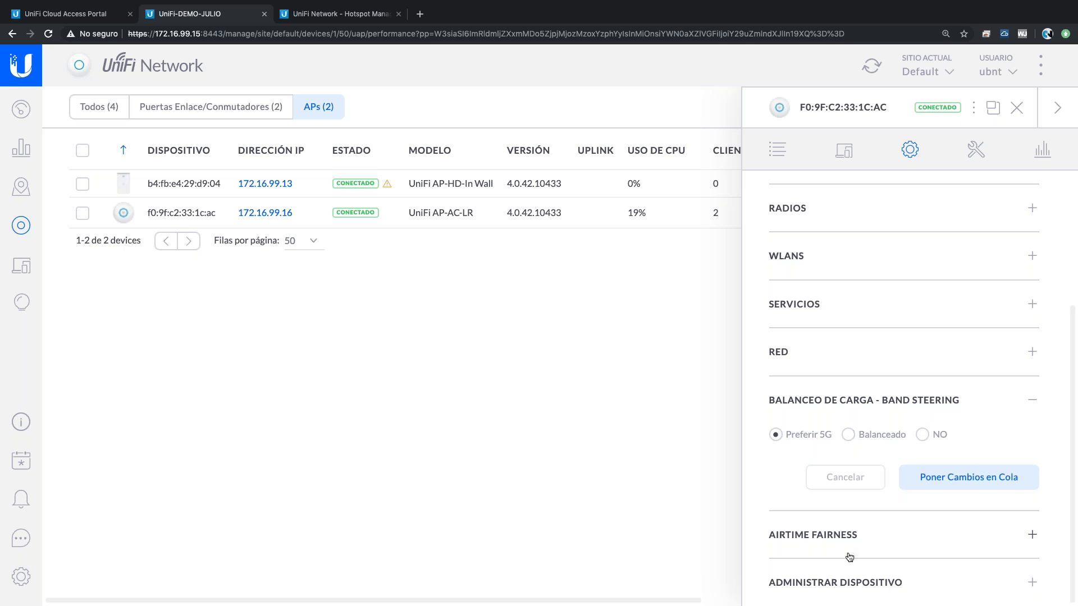
- Expand Airtime Fairness, then close the AP-AC-LR properties to return to the APs list
{"action": "left_click", "coordinate": [873, 542]}
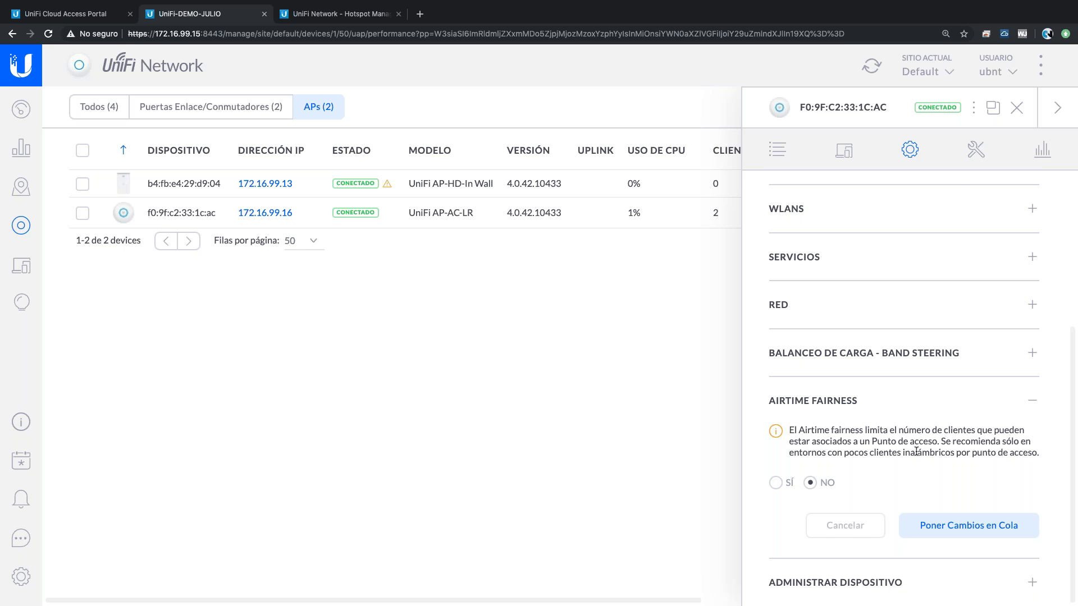
{"action": "scroll", "coordinate": [916, 451], "scroll_direction": "up", "scroll_amount": 1}
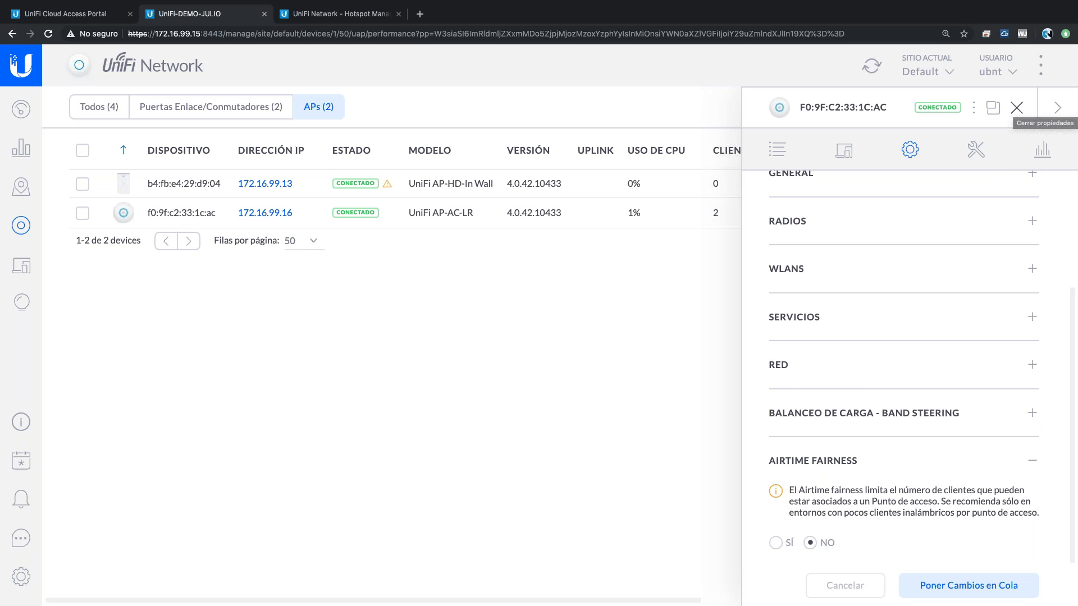
{"action": "key", "text": "Escape"}
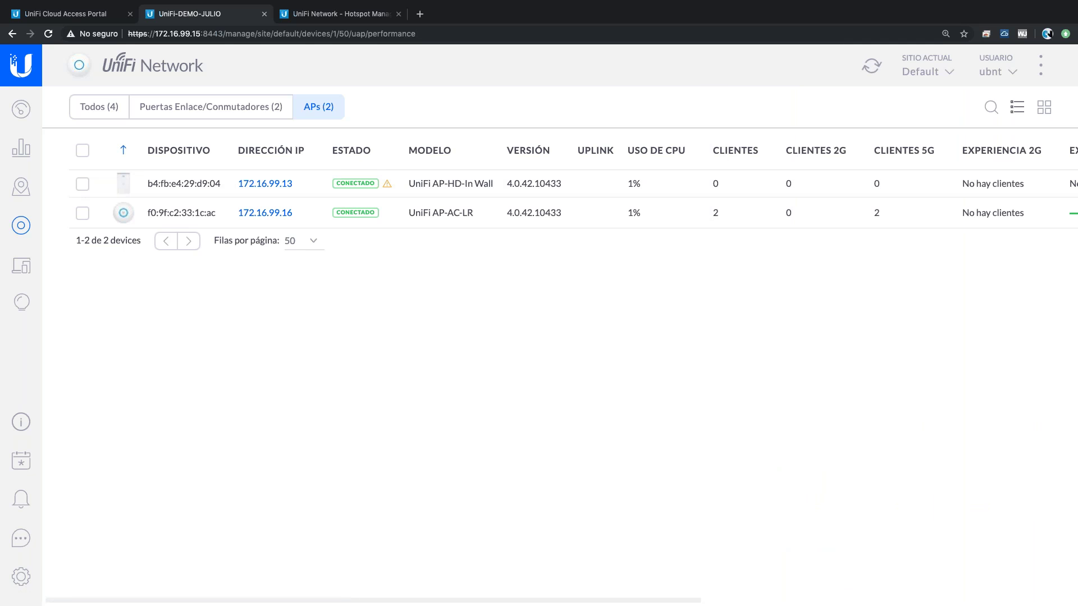
- Select all APs, sort by 5G channel utilisation, and open Editar Seleccionados for both
{"action": "left_click", "coordinate": [83, 151]}
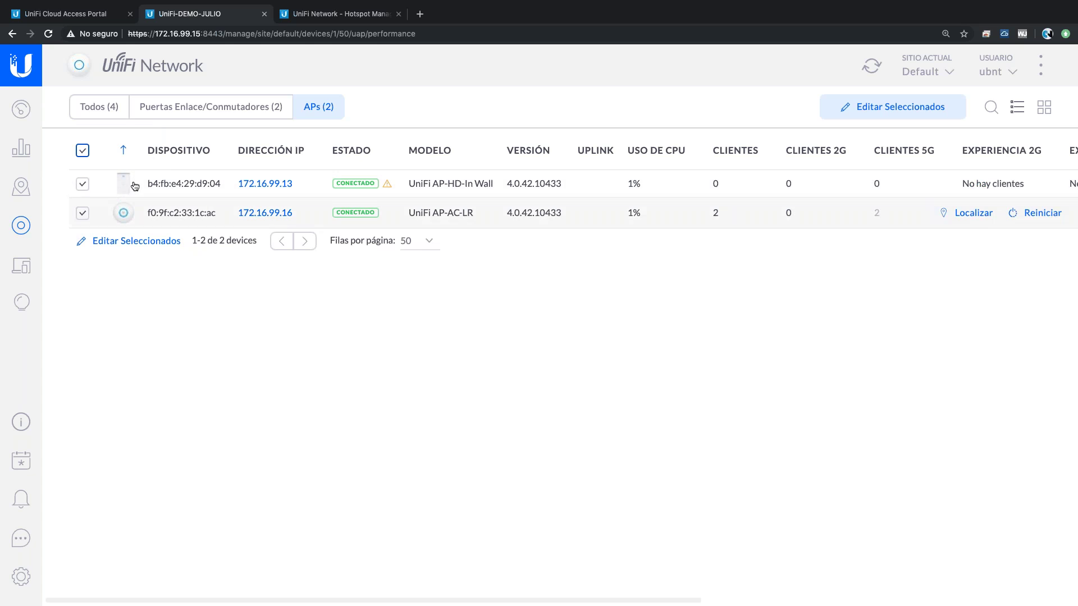
{"action": "scroll", "coordinate": [1027, 152], "scroll_direction": "right", "scroll_amount": 2}
{"action": "scroll", "coordinate": [1028, 153], "scroll_direction": "right", "scroll_amount": 5}
{"action": "left_click", "coordinate": [1016, 153]}
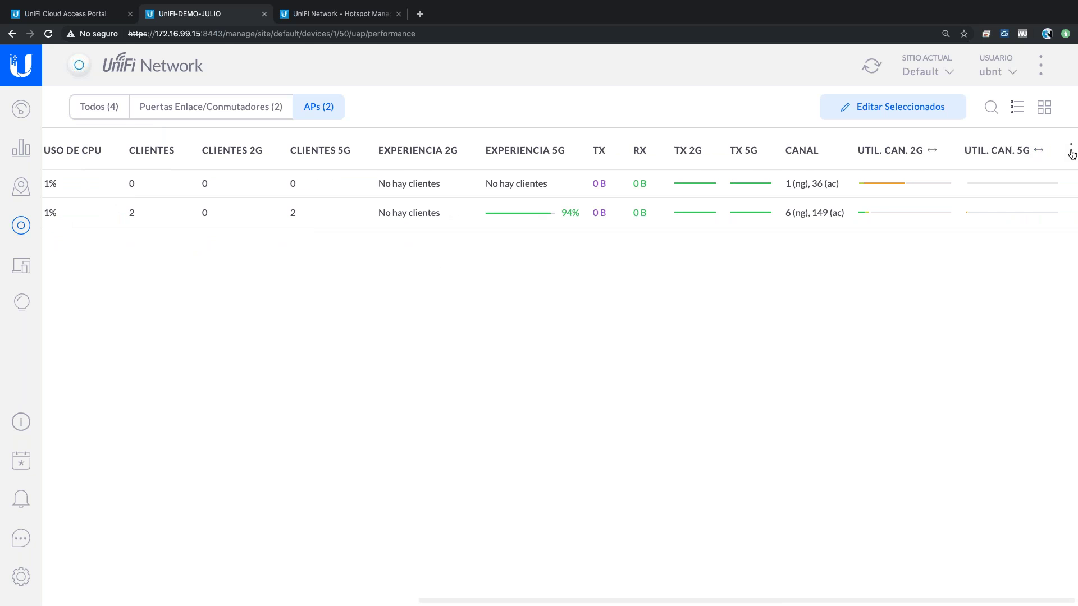
{"action": "left_click", "coordinate": [1063, 150]}
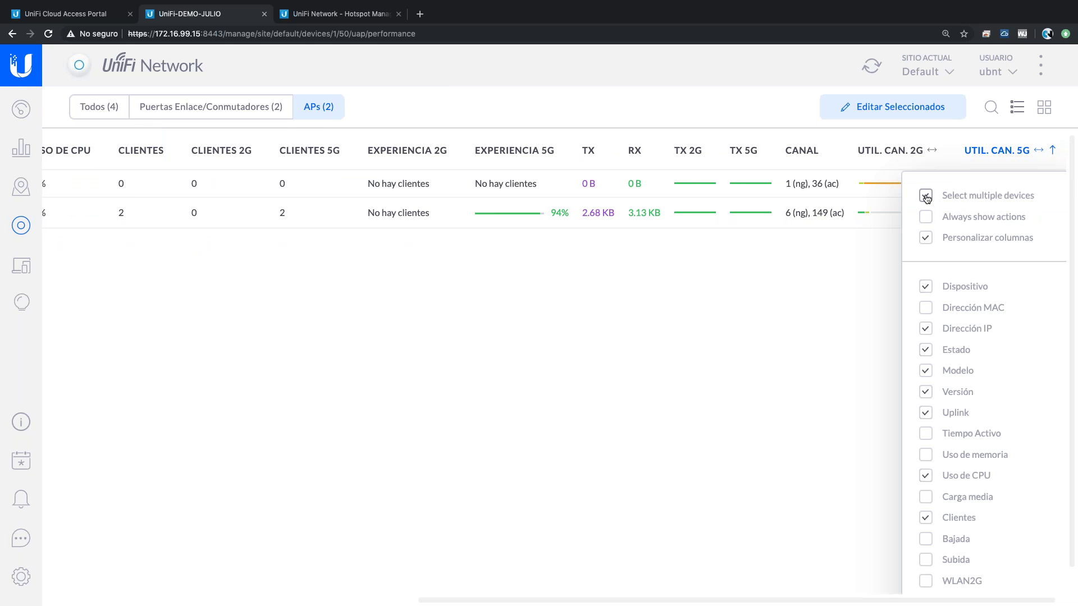
{"action": "left_click", "coordinate": [858, 223]}
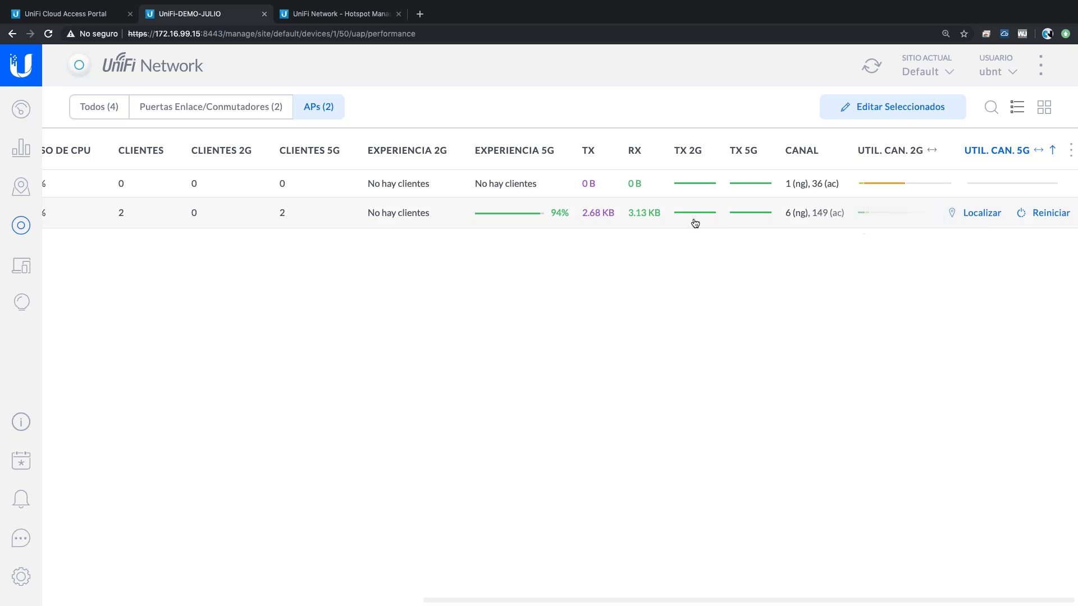
{"action": "scroll", "coordinate": [695, 223], "scroll_direction": "left", "scroll_amount": 10}
{"action": "left_click", "coordinate": [898, 107]}
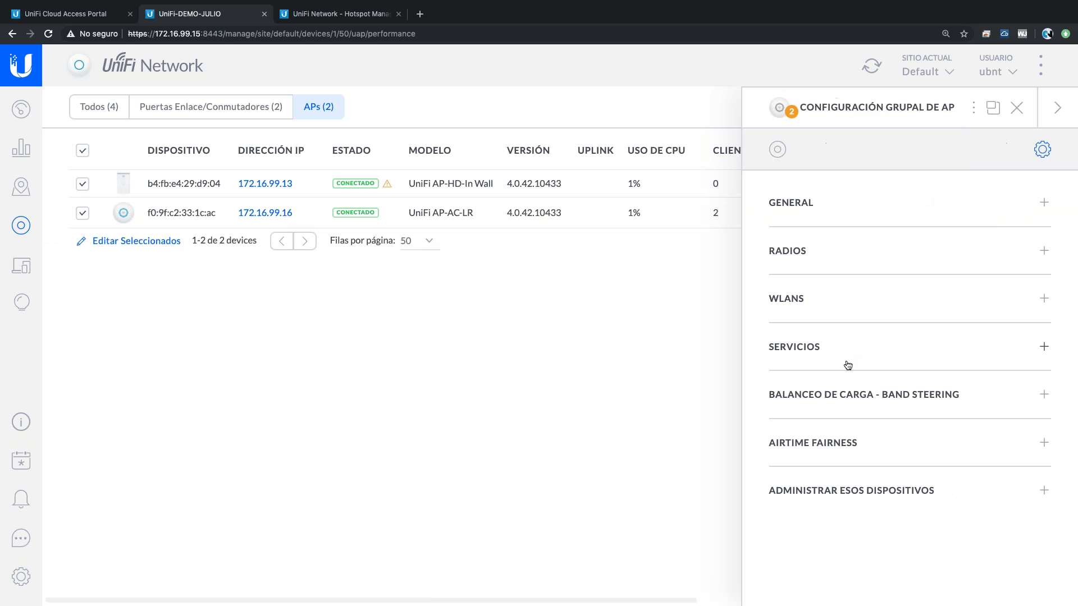
- Choose Preferir 5G group band steering for both APs, then switch to the agenda slide
{"action": "left_click", "coordinate": [852, 388]}
{"action": "left_click", "coordinate": [897, 430]}
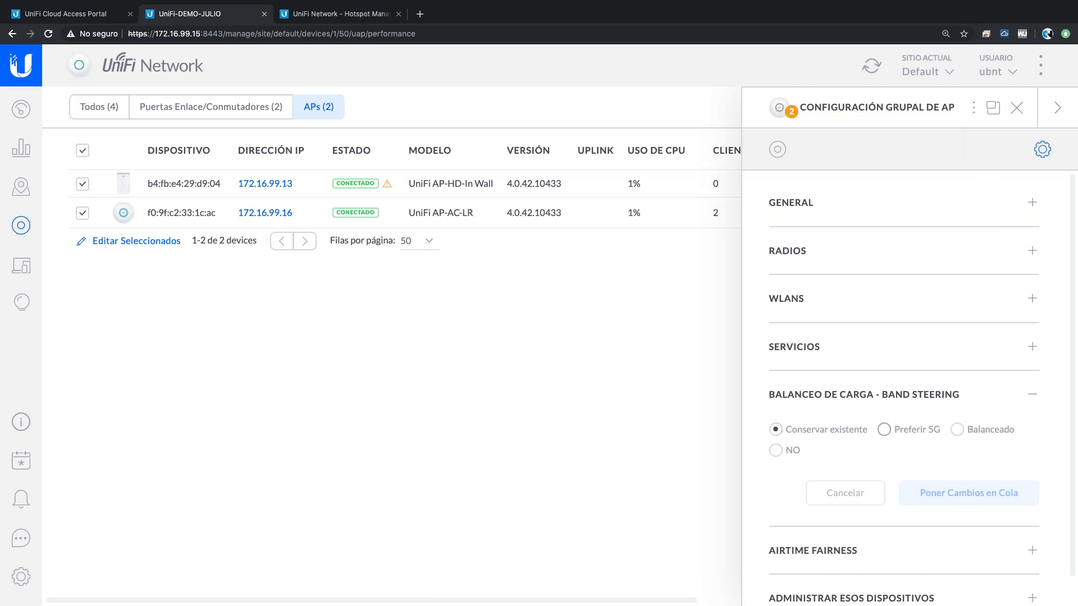
{"action": "left_click", "coordinate": [932, 495]}
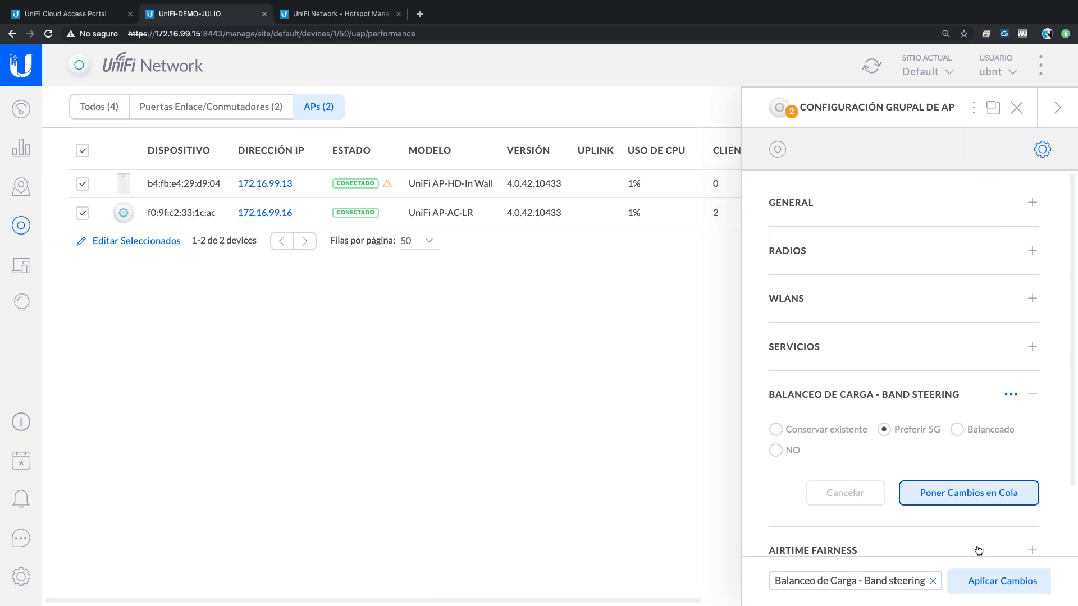
{"action": "left_click", "coordinate": [971, 581]}
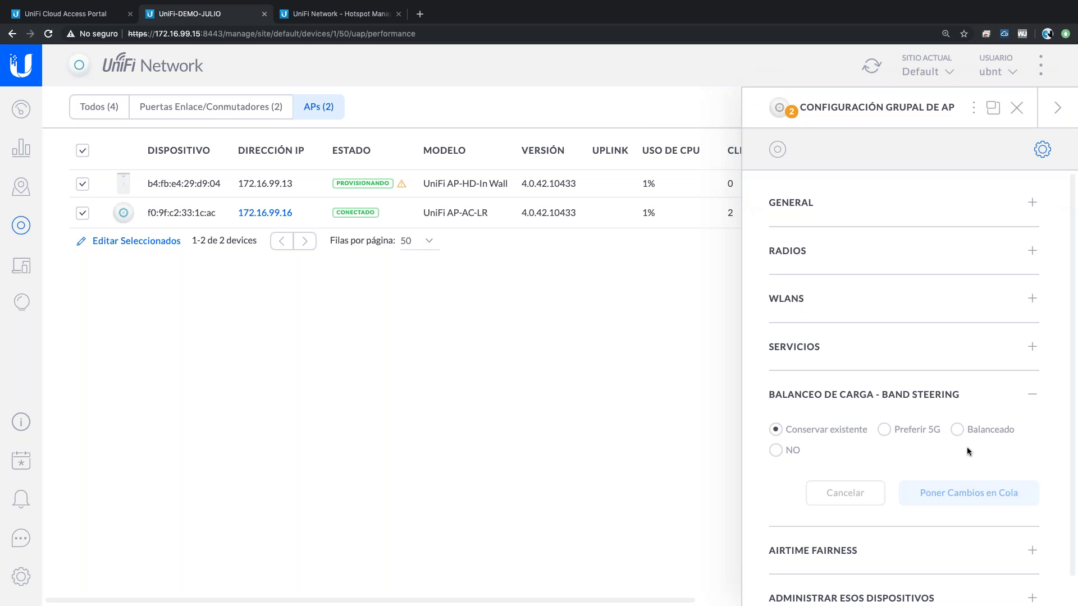
{"action": "scroll", "coordinate": [967, 447], "scroll_direction": "down", "scroll_amount": 1}
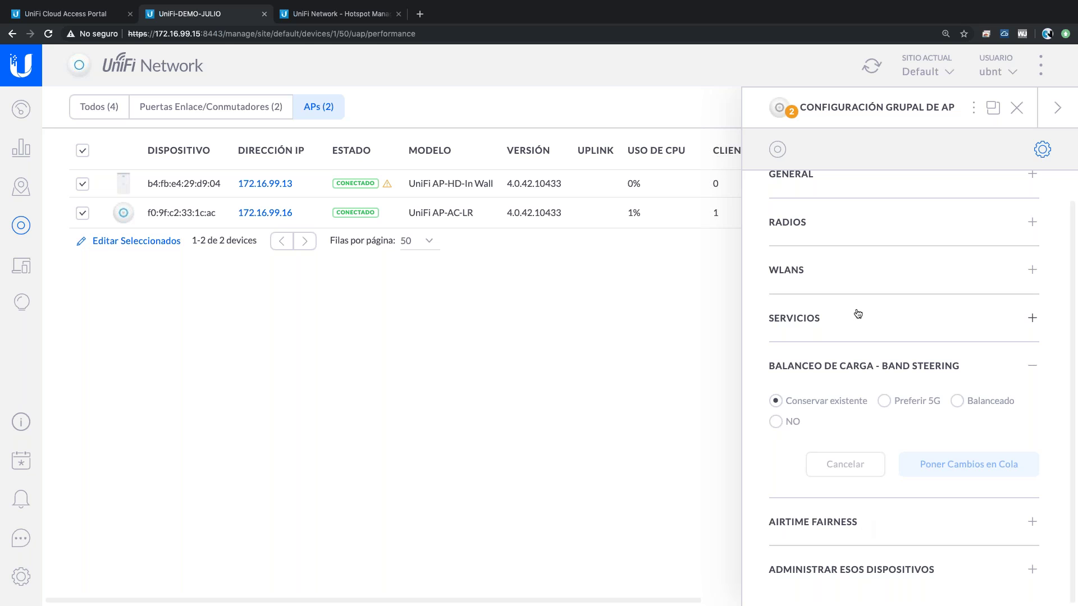
{"action": "key", "text": "ctrl+Left"}
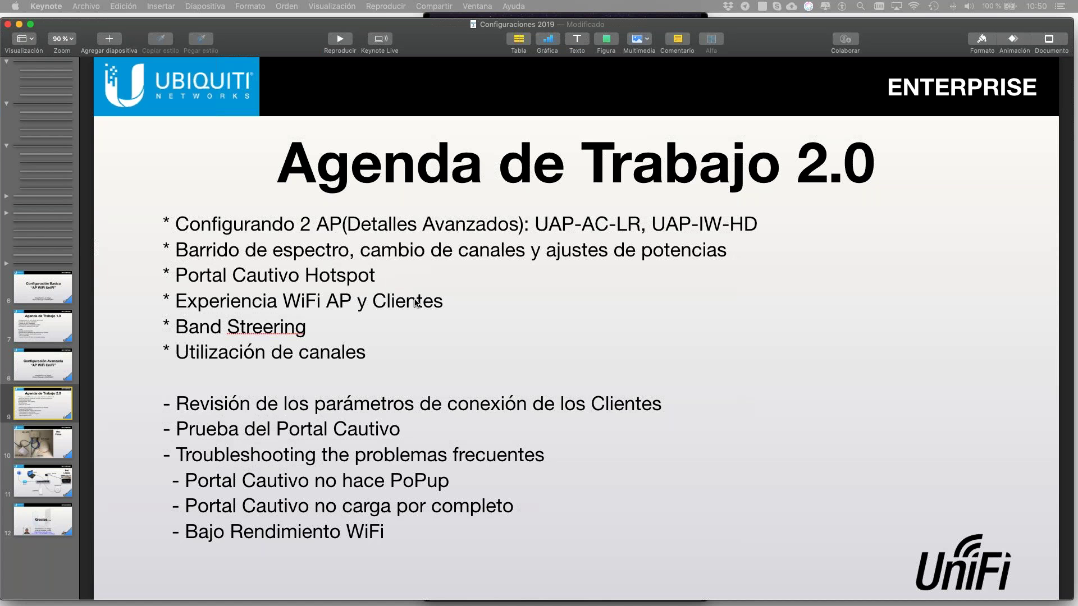
{"action": "key", "text": "ctrl+Right"}
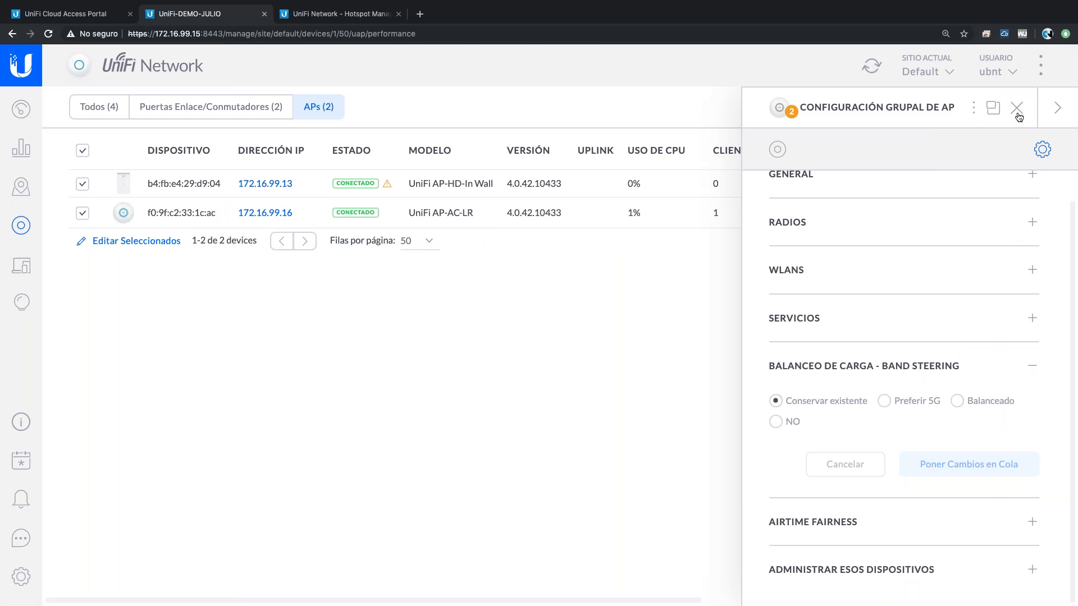
- Close the group panel and expand RADIOS in the AP-HD-In Wall's Configuración tab
{"action": "left_click", "coordinate": [1016, 107]}
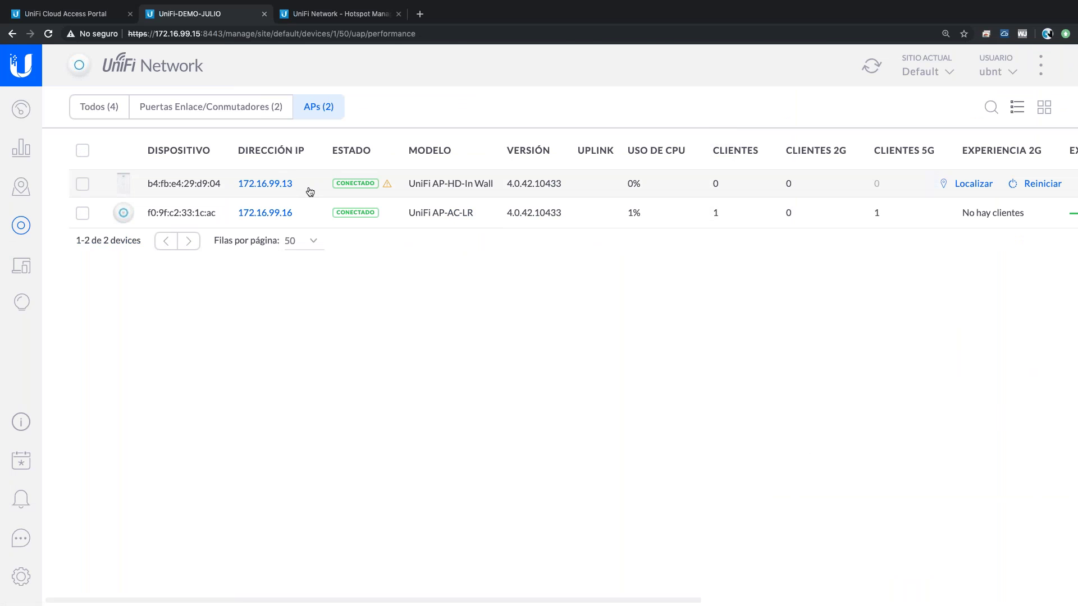
{"action": "left_click", "coordinate": [995, 201]}
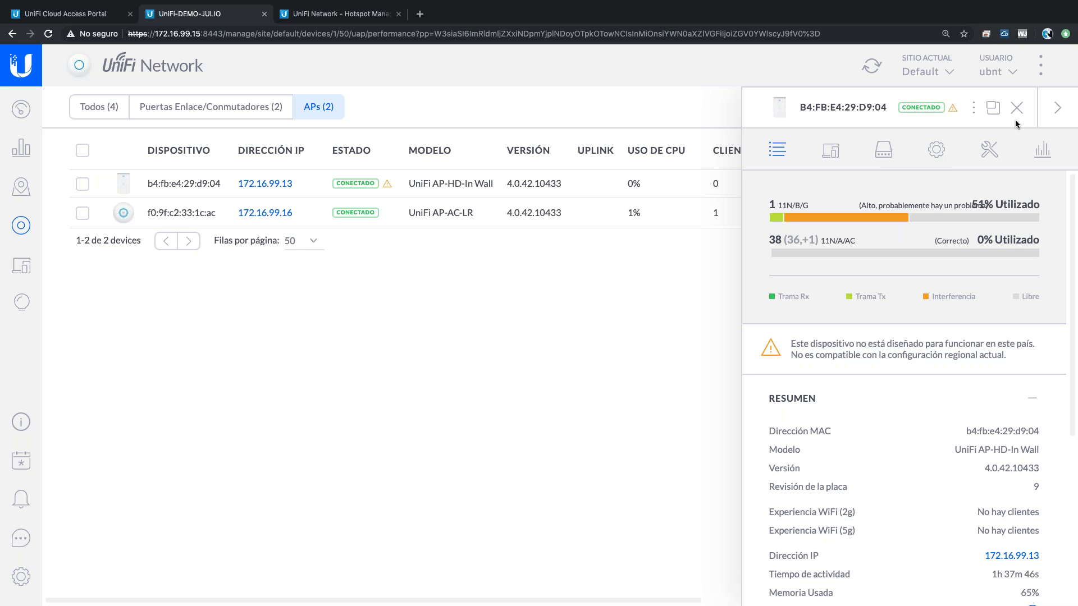
{"action": "left_click", "coordinate": [935, 161]}
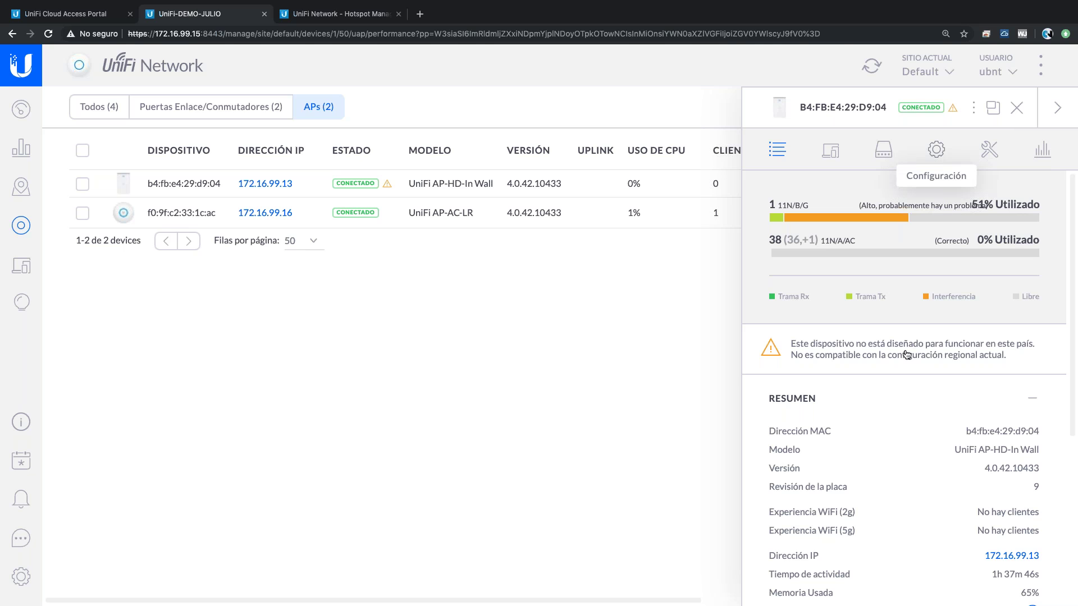
{"action": "scroll", "coordinate": [904, 388], "scroll_direction": "down", "scroll_amount": 5}
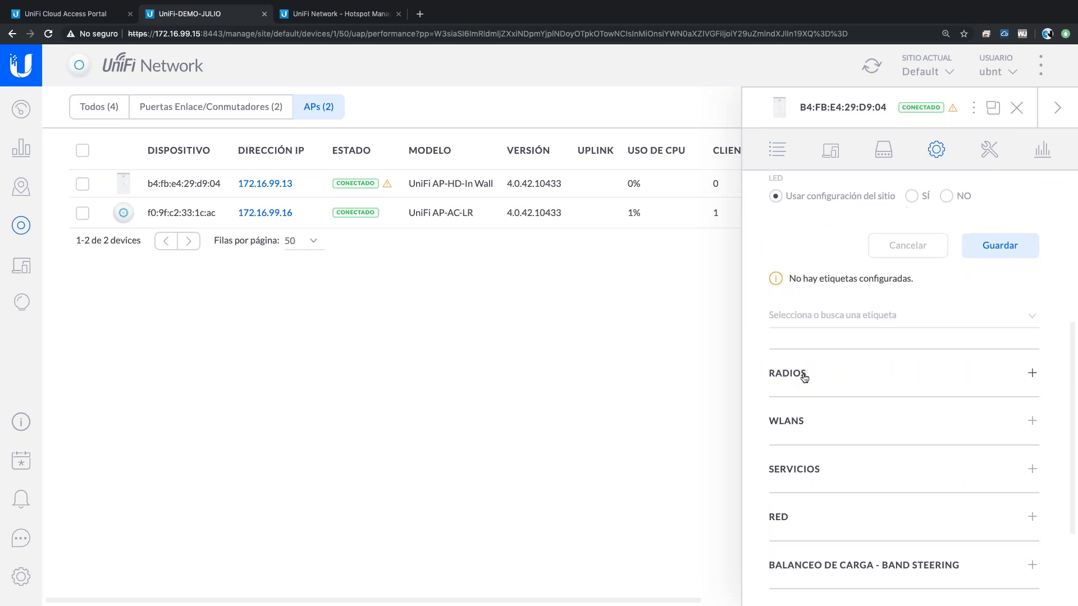
{"action": "left_click", "coordinate": [803, 375]}
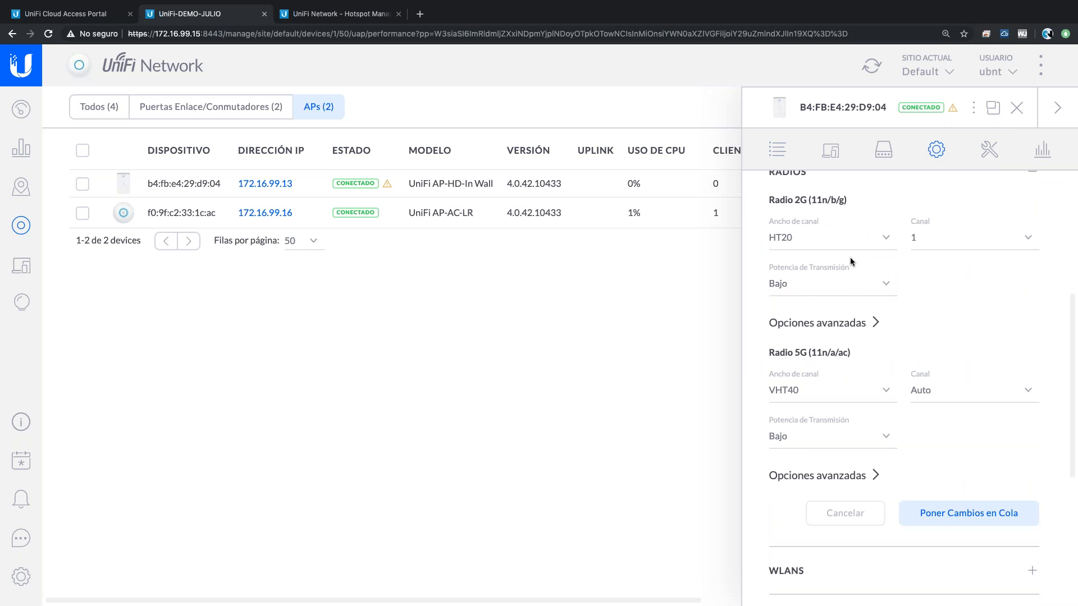
{"action": "left_click", "coordinate": [812, 393]}
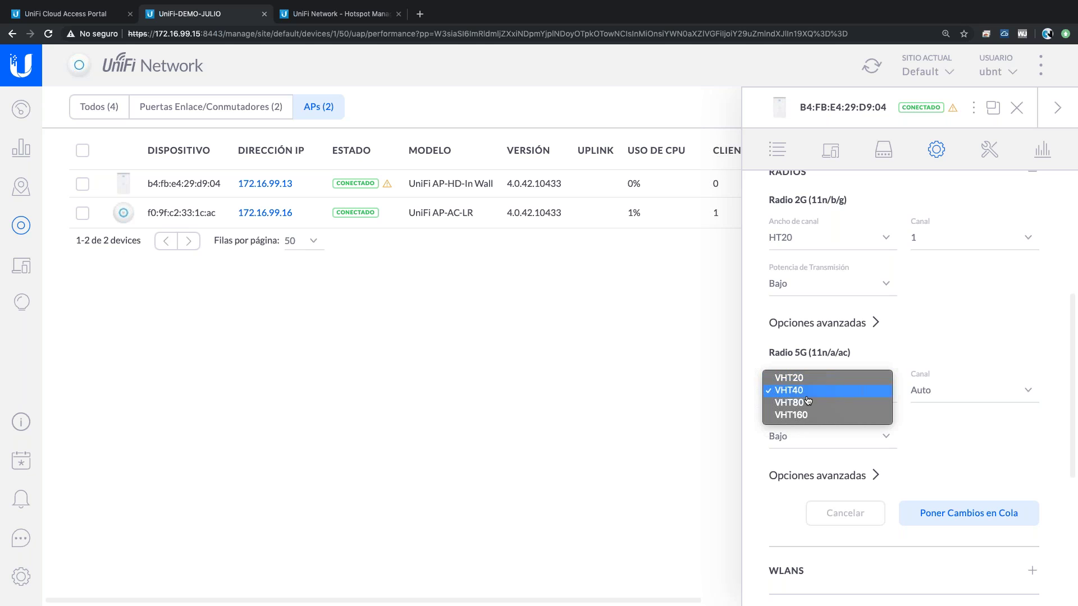
{"action": "key", "text": "Escape"}
{"action": "left_click", "coordinate": [783, 238]}
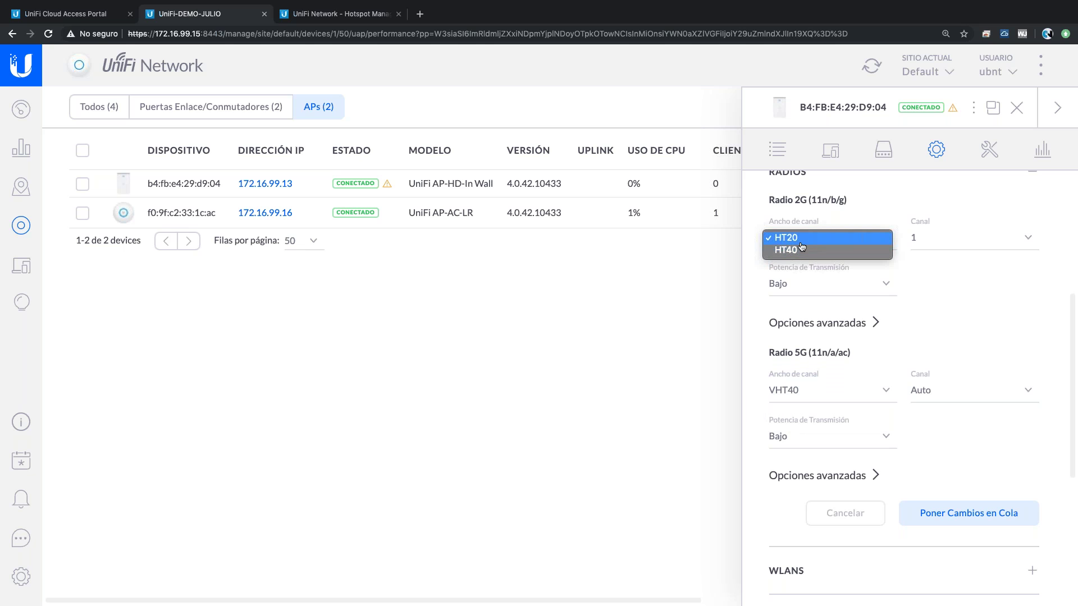
{"action": "left_click", "coordinate": [810, 397]}
{"action": "left_click", "coordinate": [810, 398]}
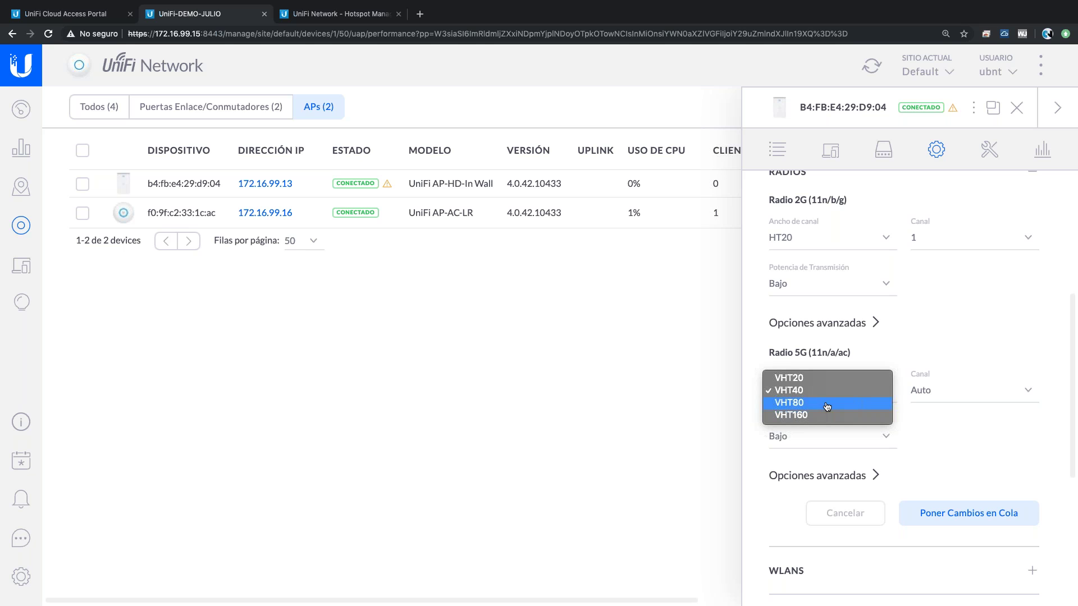
{"action": "key", "text": "Up"}
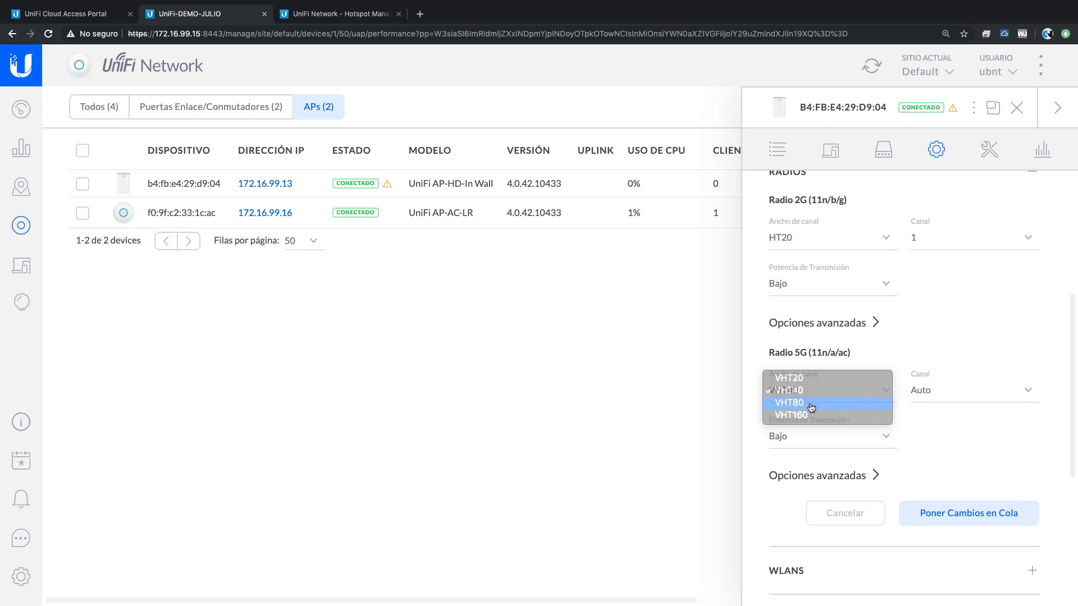
{"action": "left_click", "coordinate": [957, 407]}
{"action": "left_click", "coordinate": [950, 401]}
{"action": "left_click", "coordinate": [942, 253]}
{"action": "left_click", "coordinate": [933, 240]}
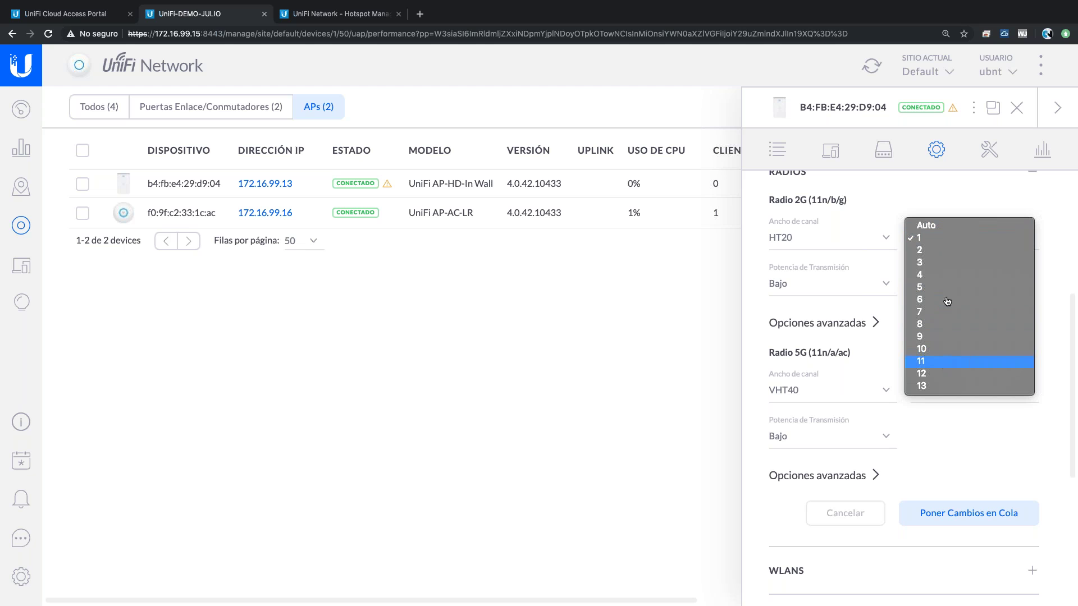
{"action": "left_click", "coordinate": [947, 423]}
{"action": "left_click", "coordinate": [960, 391]}
{"action": "left_click", "coordinate": [949, 402]}
{"action": "left_click", "coordinate": [975, 394]}
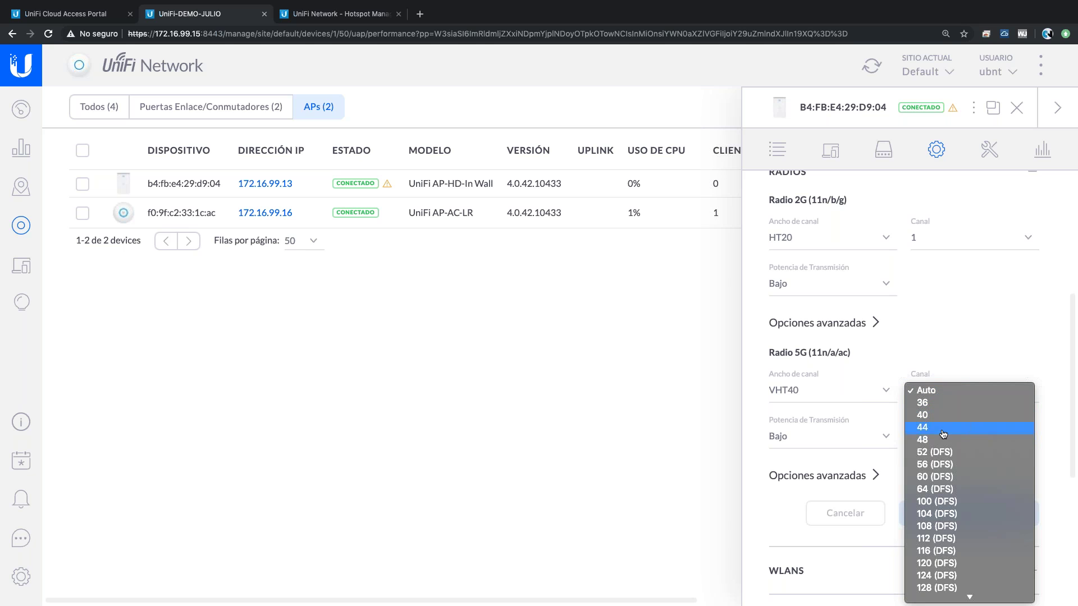
{"action": "left_click", "coordinate": [870, 386]}
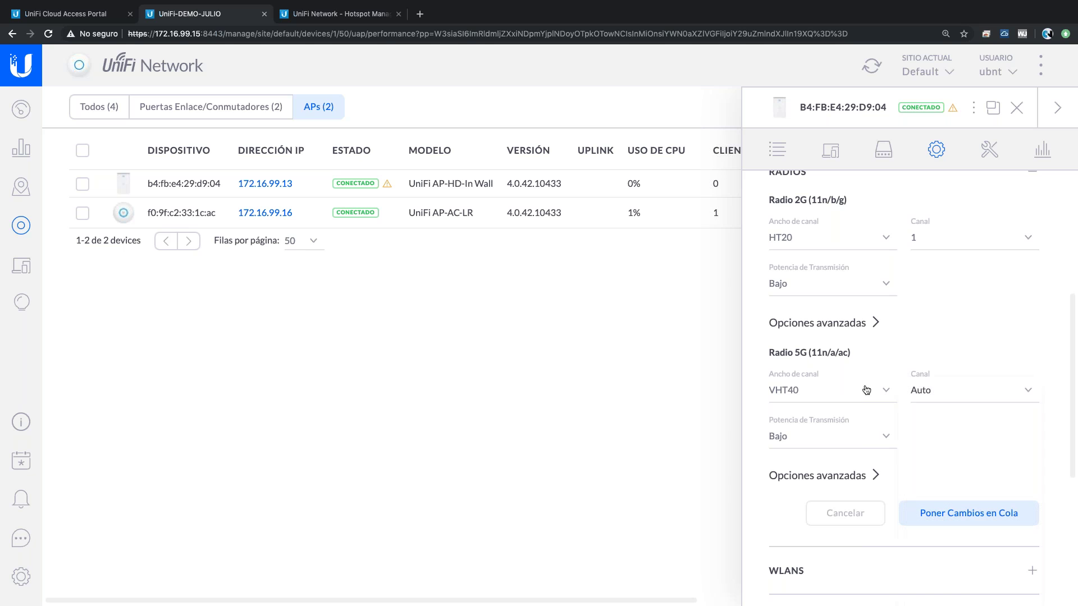
{"action": "left_click", "coordinate": [833, 391]}
{"action": "key", "text": "Escape"}
{"action": "left_click", "coordinate": [934, 400]}
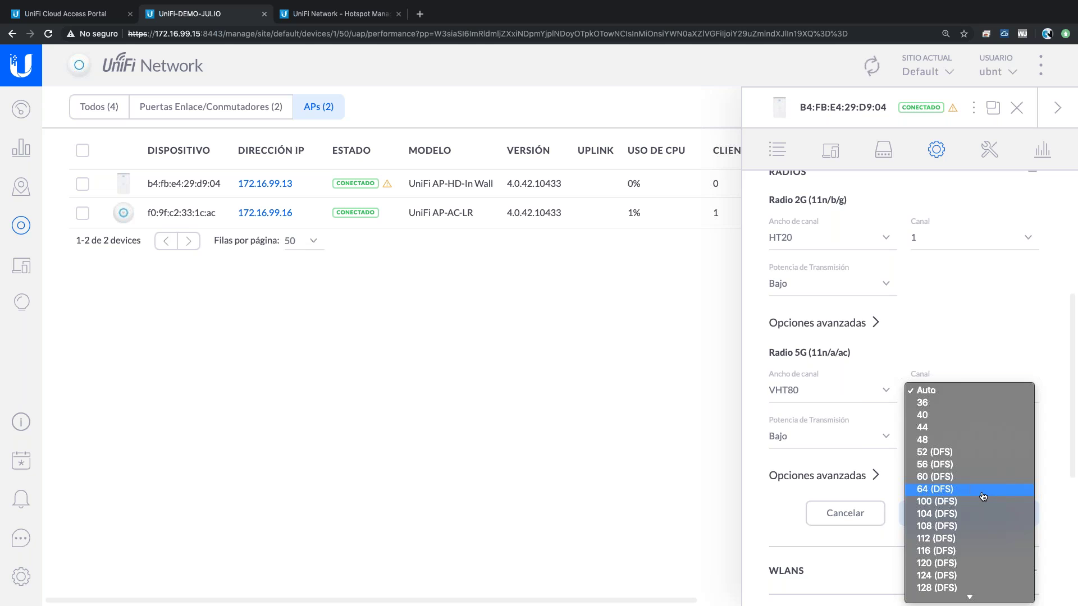
{"action": "left_click", "coordinate": [842, 390]}
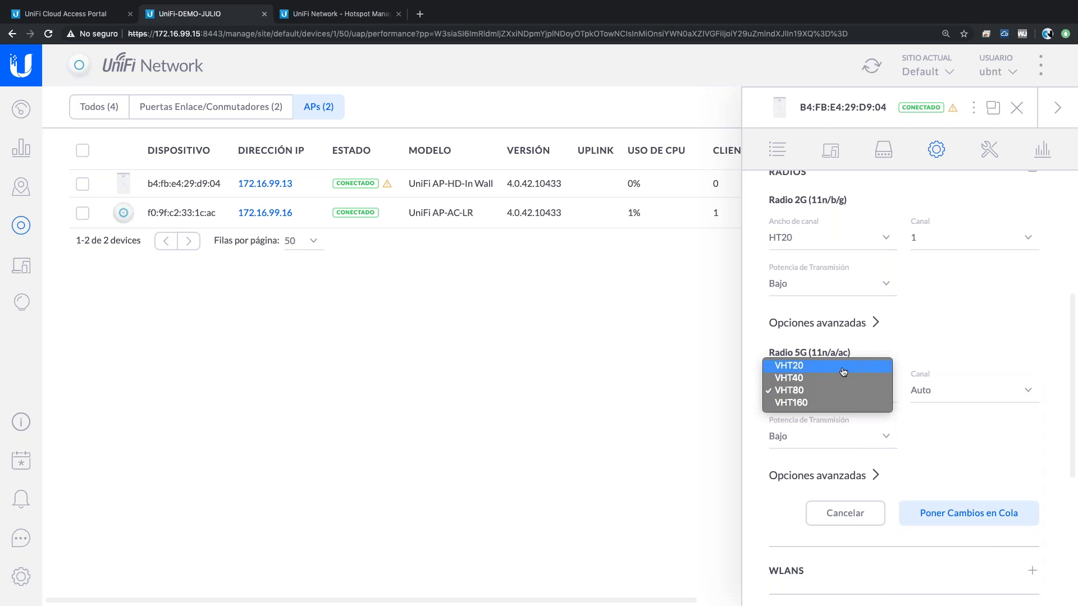
{"action": "left_click", "coordinate": [843, 372]}
{"action": "left_click", "coordinate": [835, 394]}
{"action": "left_click", "coordinate": [811, 404]}
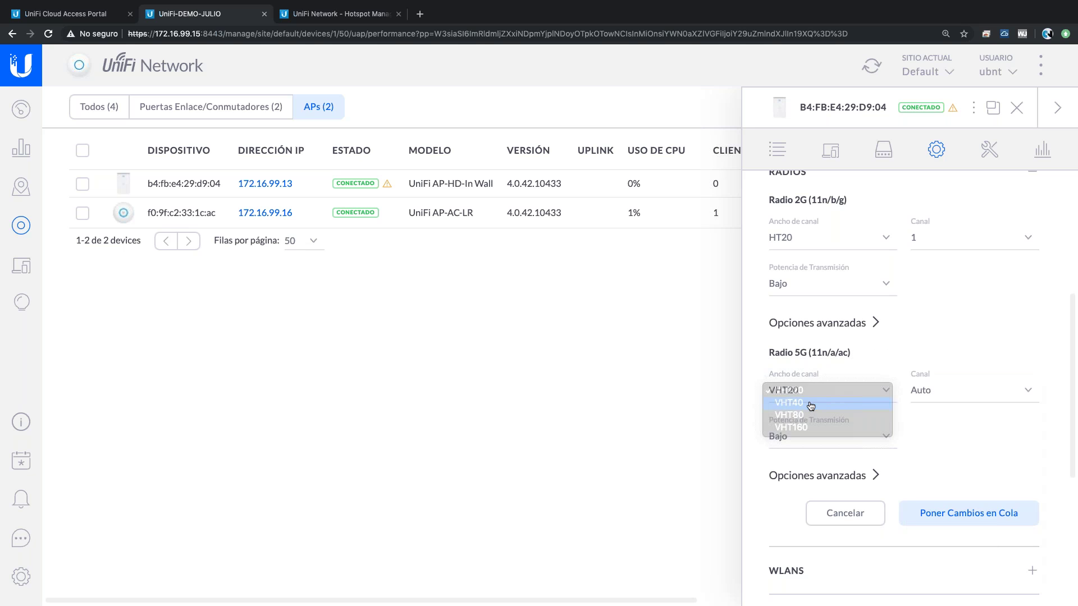
{"action": "left_click", "coordinate": [954, 395]}
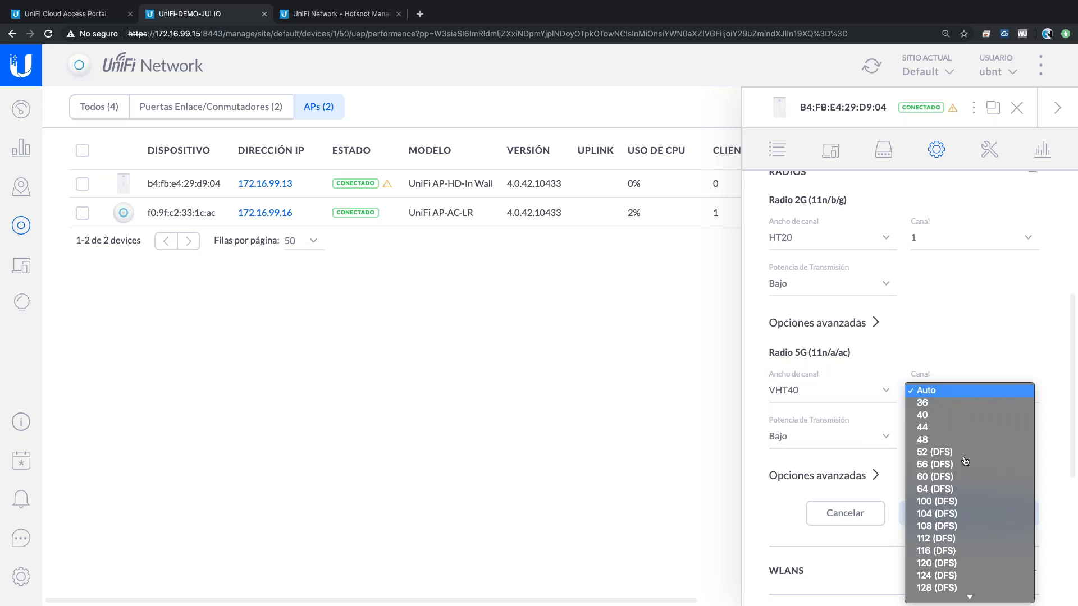
{"action": "scroll", "coordinate": [965, 461], "scroll_direction": "down", "scroll_amount": 5}
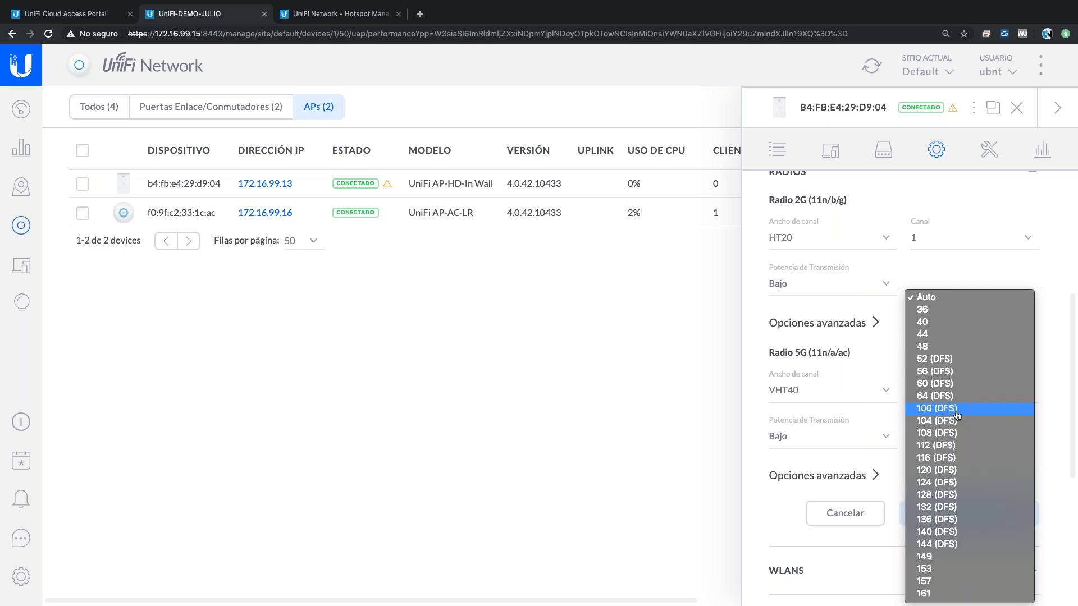
{"action": "key", "text": "Escape"}
{"action": "key", "text": "space"}
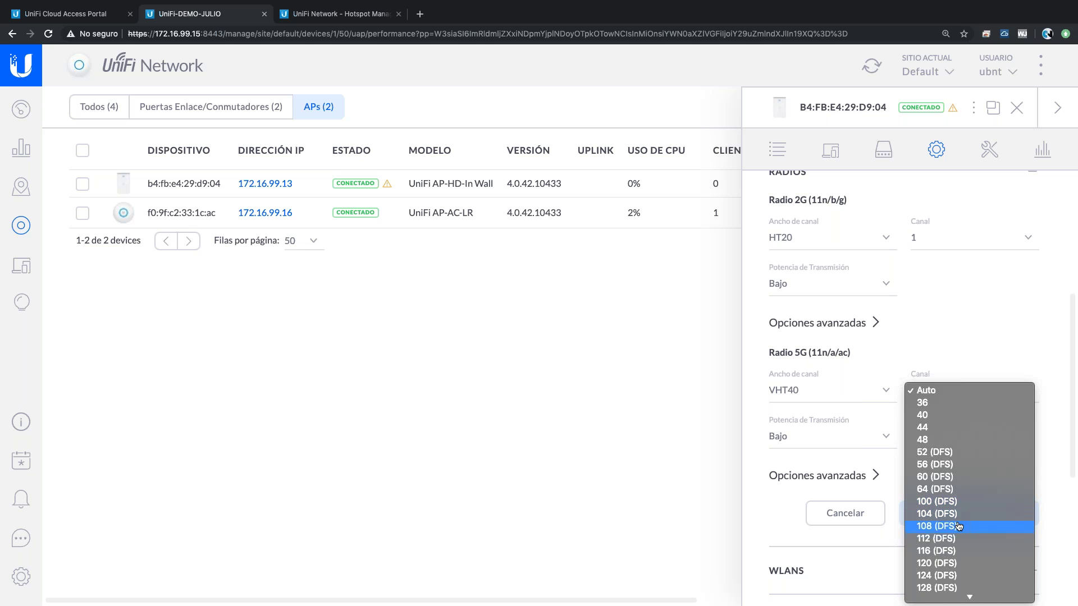
{"action": "key", "text": "Escape"}
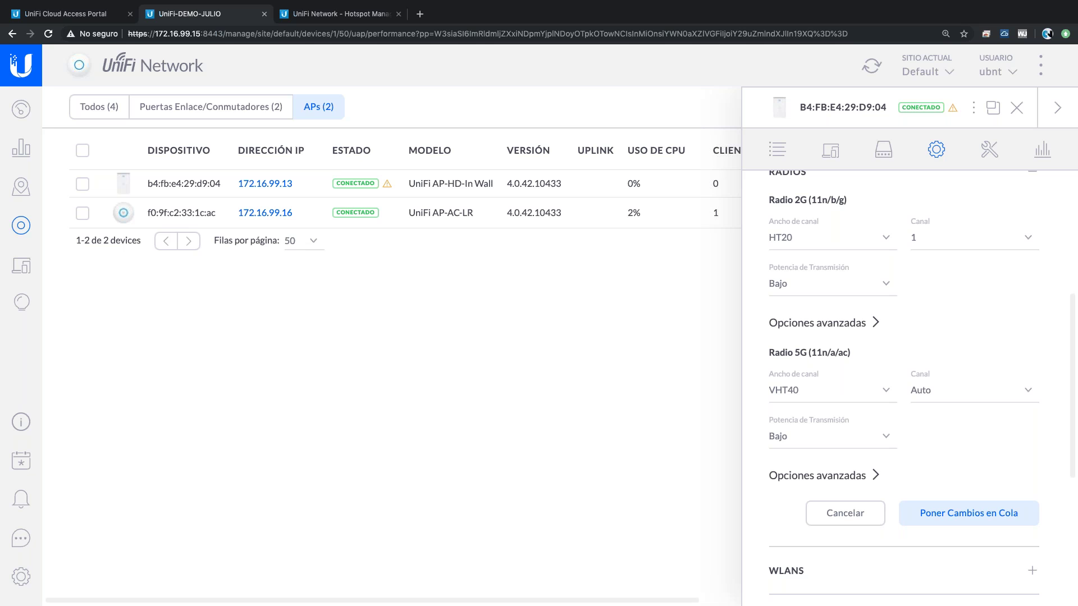
- Close the AP settings, scroll the device list to the channel columns, then switch to the Keynote agenda slide
{"action": "left_click", "coordinate": [1016, 107]}
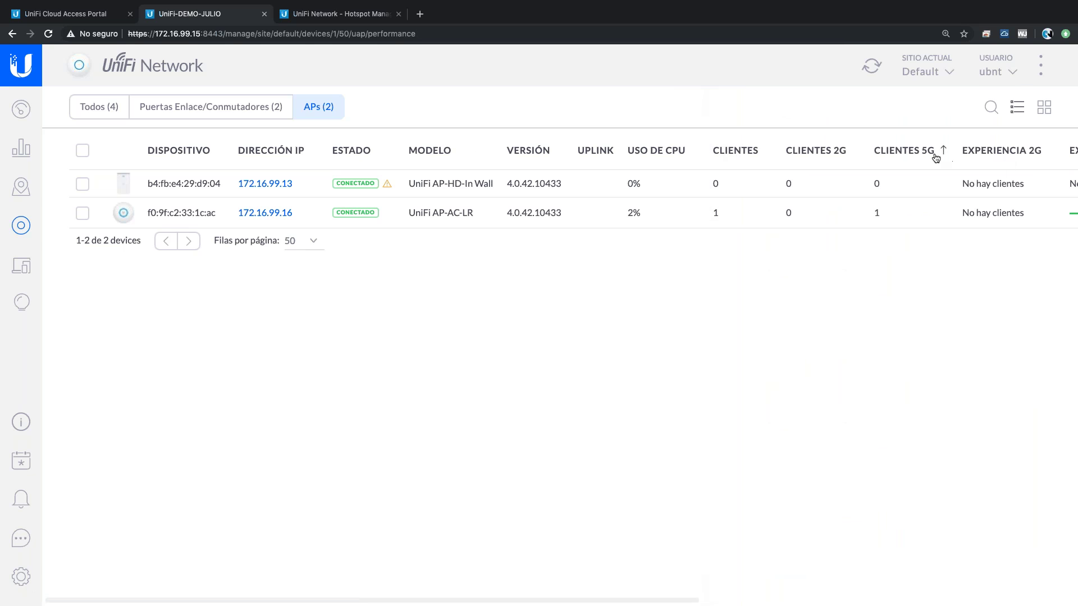
{"action": "scroll", "coordinate": [935, 157], "scroll_direction": "right", "scroll_amount": 5}
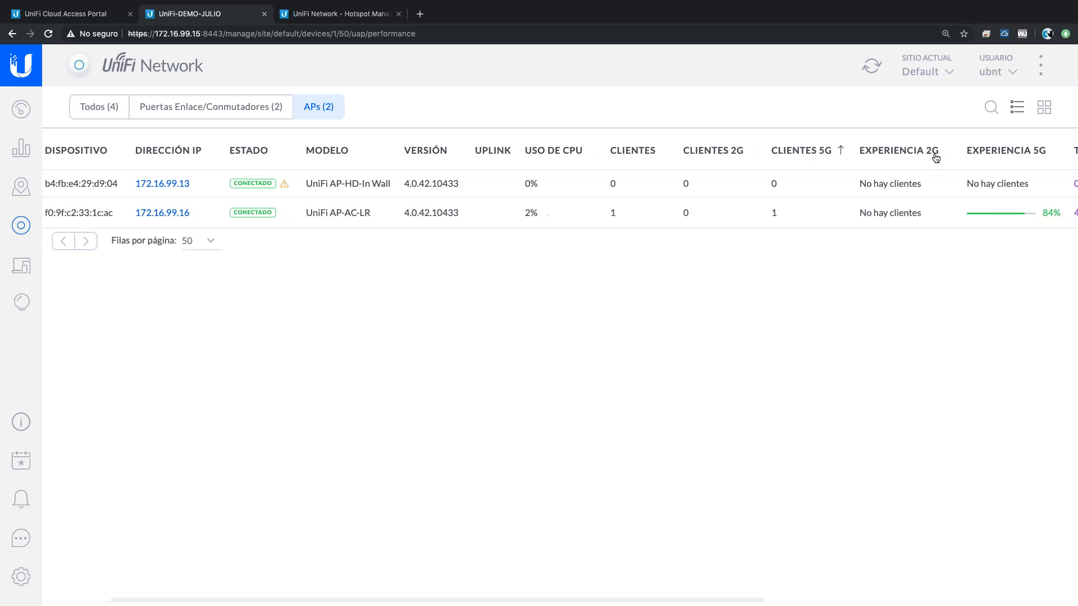
{"action": "scroll", "coordinate": [936, 158], "scroll_direction": "right", "scroll_amount": 10}
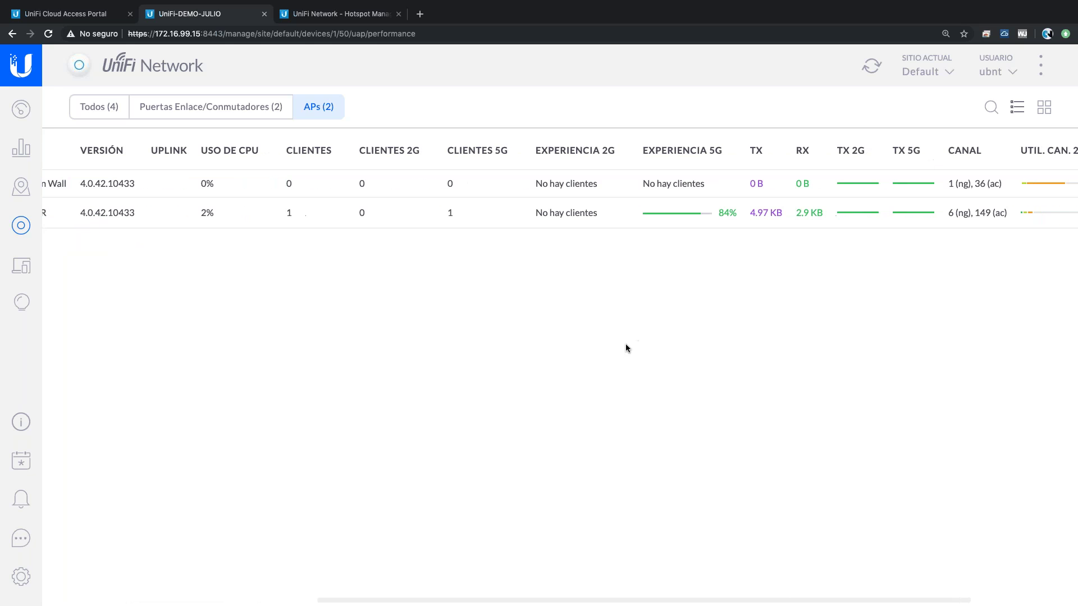
{"action": "key", "text": "ctrl+Left"}
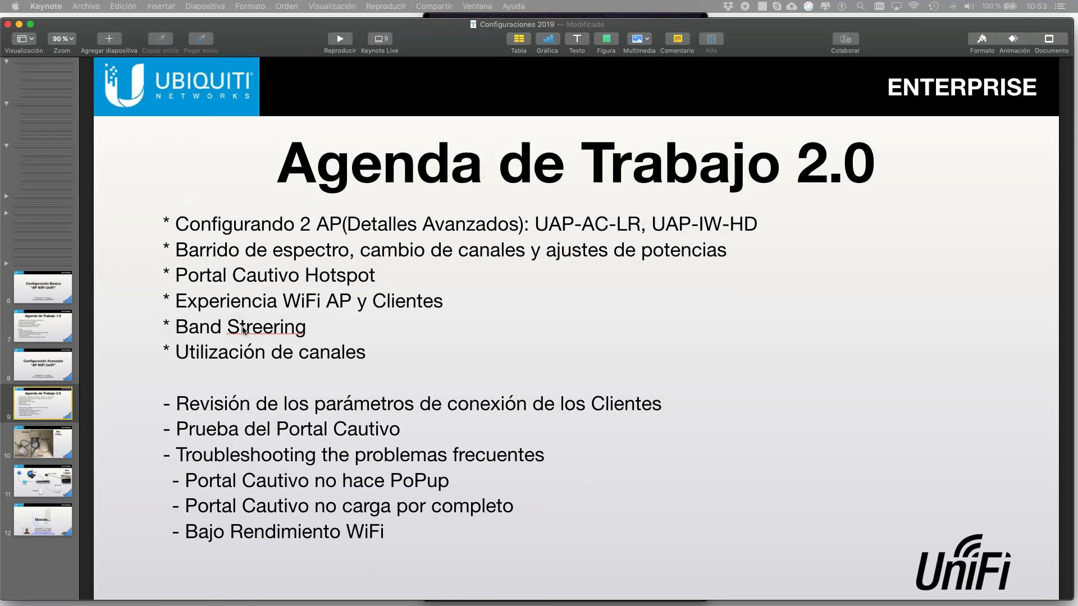
{"action": "key", "text": "ctrl+Right"}
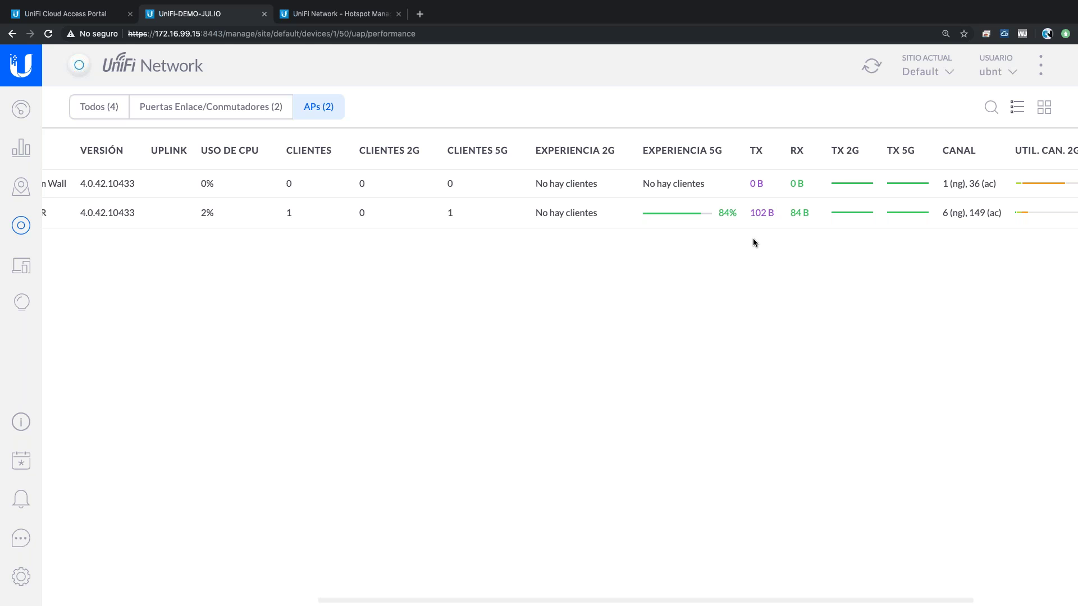
{"action": "mouse_move", "coordinate": [690, 223]}
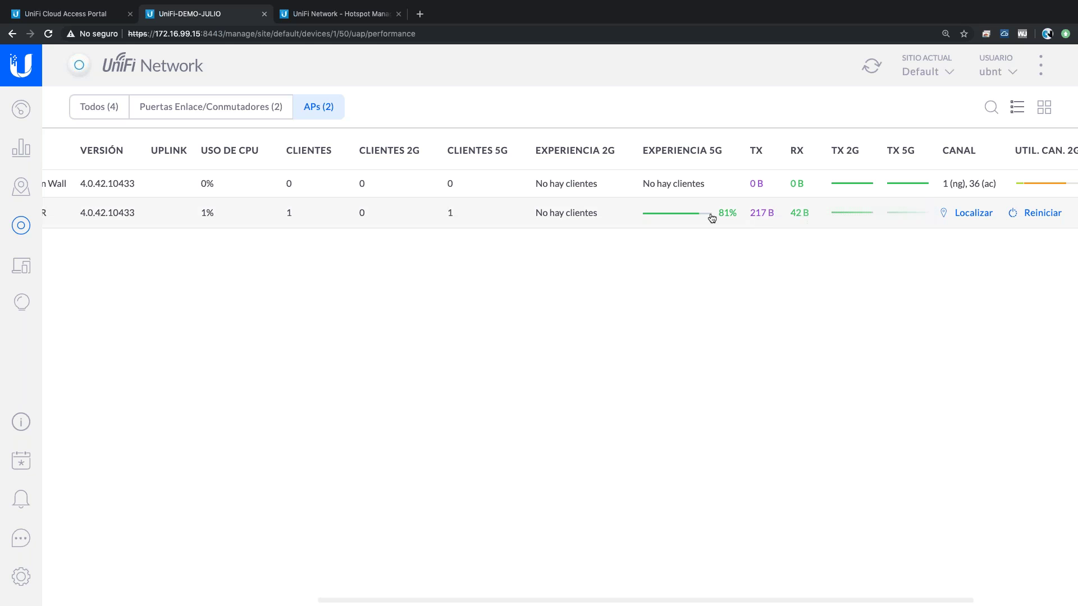
- Open the second access point's (AP-AC-LR) configuration settings
{"action": "scroll", "coordinate": [511, 204], "scroll_direction": "left", "scroll_amount": 5}
{"action": "scroll", "coordinate": [512, 205], "scroll_direction": "right", "scroll_amount": 5}
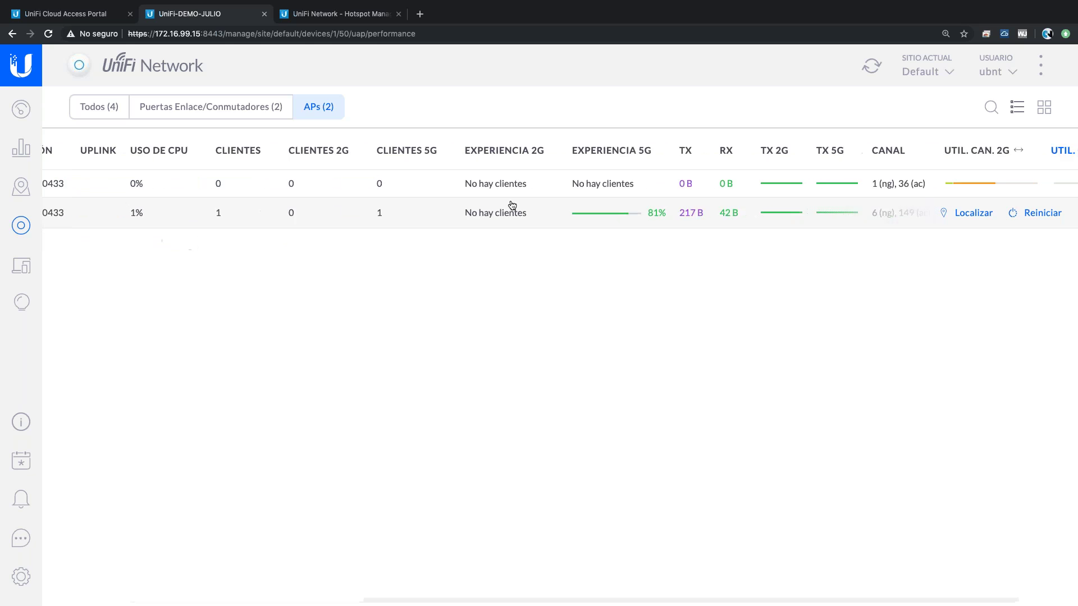
{"action": "mouse_move", "coordinate": [560, 222]}
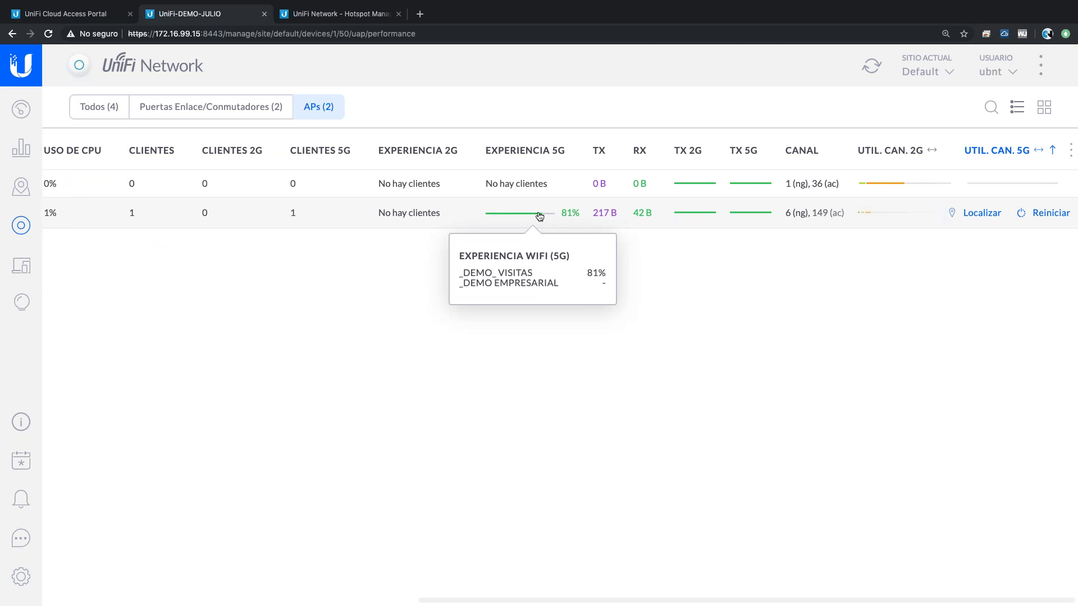
{"action": "left_click", "coordinate": [511, 218]}
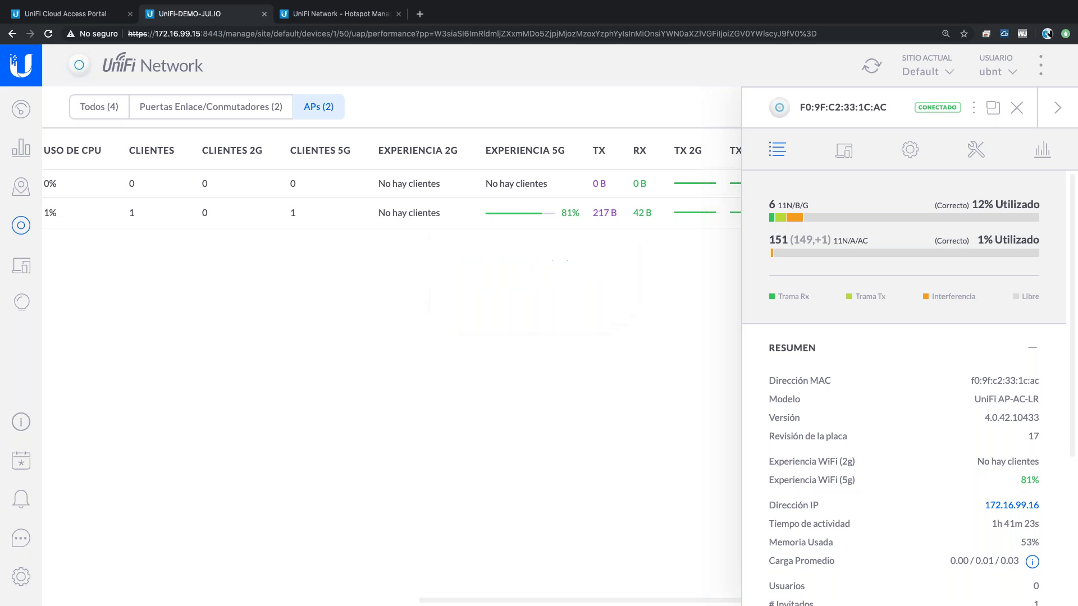
{"action": "left_click", "coordinate": [910, 149]}
- Expand the RADIOS section and set 2G Potencia de Transmisión to Personalizado
{"action": "scroll", "coordinate": [854, 481], "scroll_direction": "down", "scroll_amount": 1}
{"action": "scroll", "coordinate": [853, 481], "scroll_direction": "down", "scroll_amount": 5}
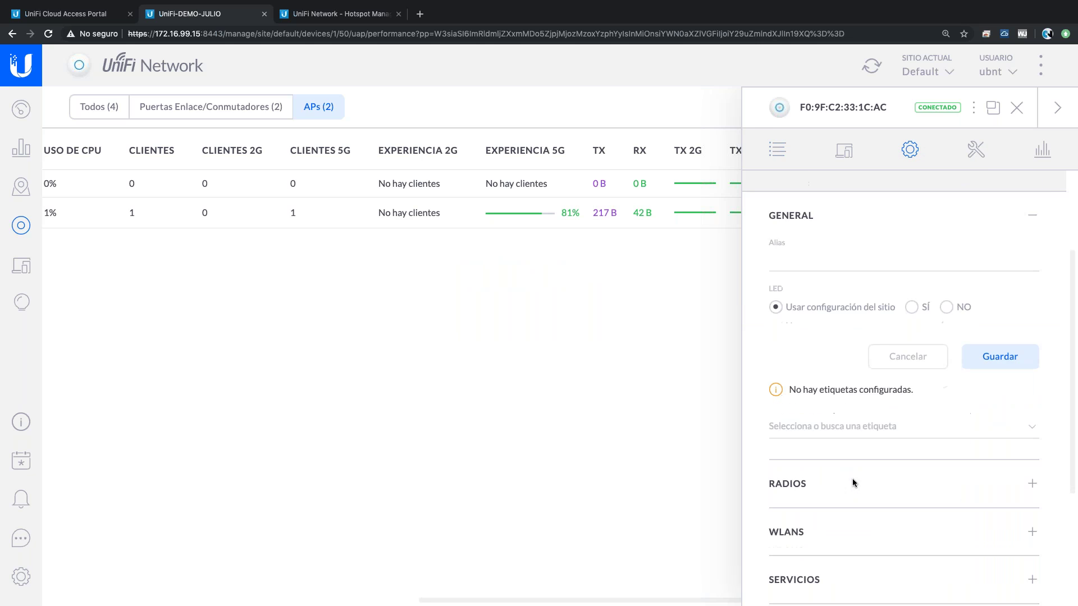
{"action": "left_click", "coordinate": [823, 497]}
{"action": "left_click", "coordinate": [831, 230]}
{"action": "left_click", "coordinate": [807, 349]}
{"action": "left_click", "coordinate": [808, 355]}
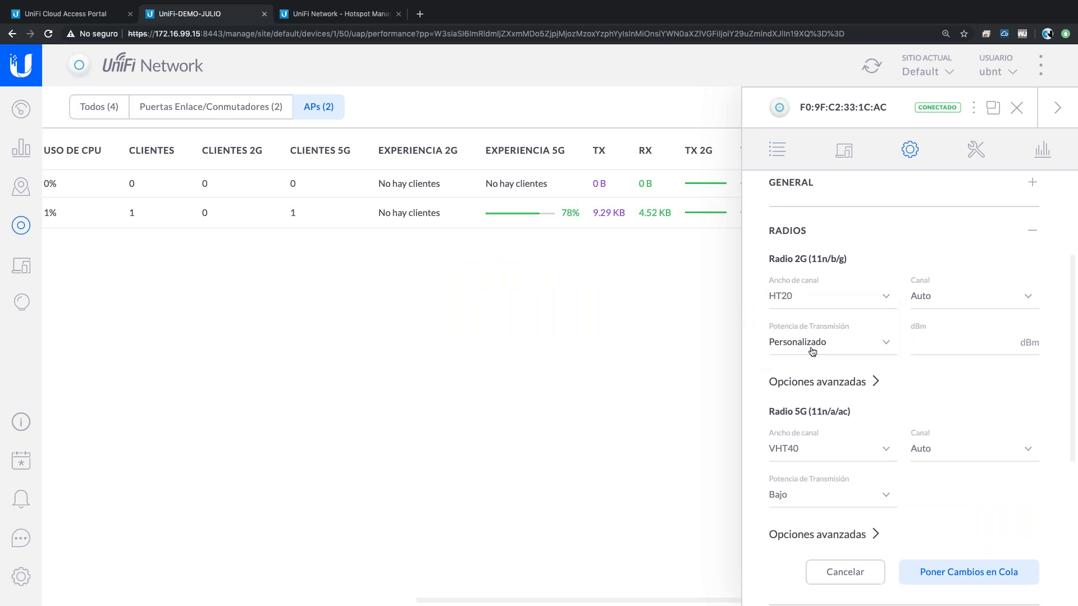
- Enter 10 dBm as the 2G custom transmit power
{"action": "left_click", "coordinate": [883, 343]}
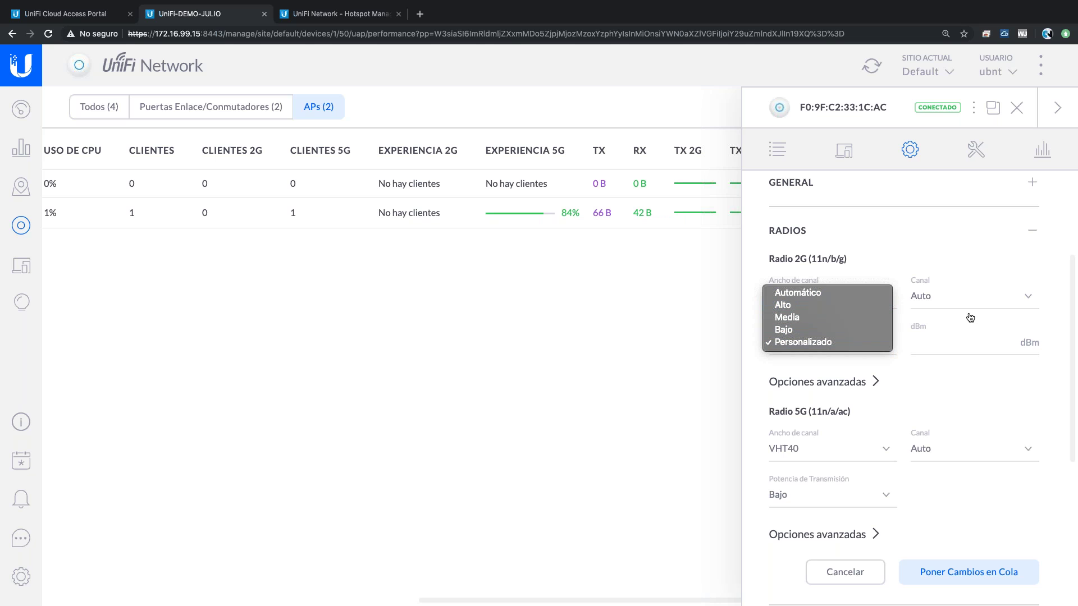
{"action": "left_click", "coordinate": [943, 348]}
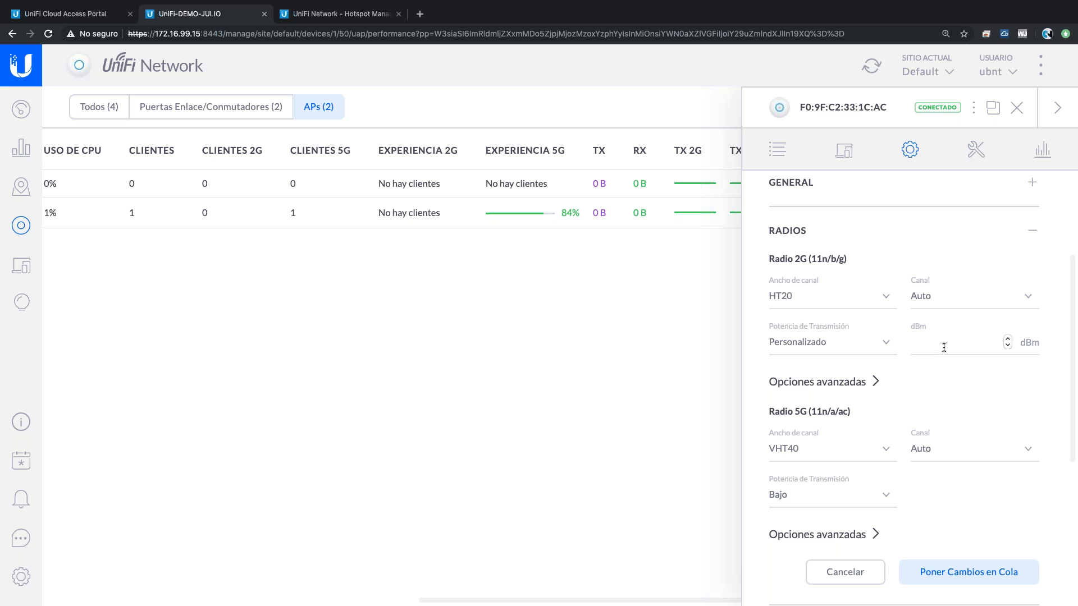
{"action": "type", "text": "10"}
- Look over the 5G channel choices without changing them, then bring up the 5G transmit power options
{"action": "left_click", "coordinate": [938, 448]}
{"action": "left_click", "coordinate": [931, 409]}
{"action": "left_click", "coordinate": [831, 494]}
- Set 5G transmit power to Personalizado with a value of 16 dBm
{"action": "left_click", "coordinate": [816, 510]}
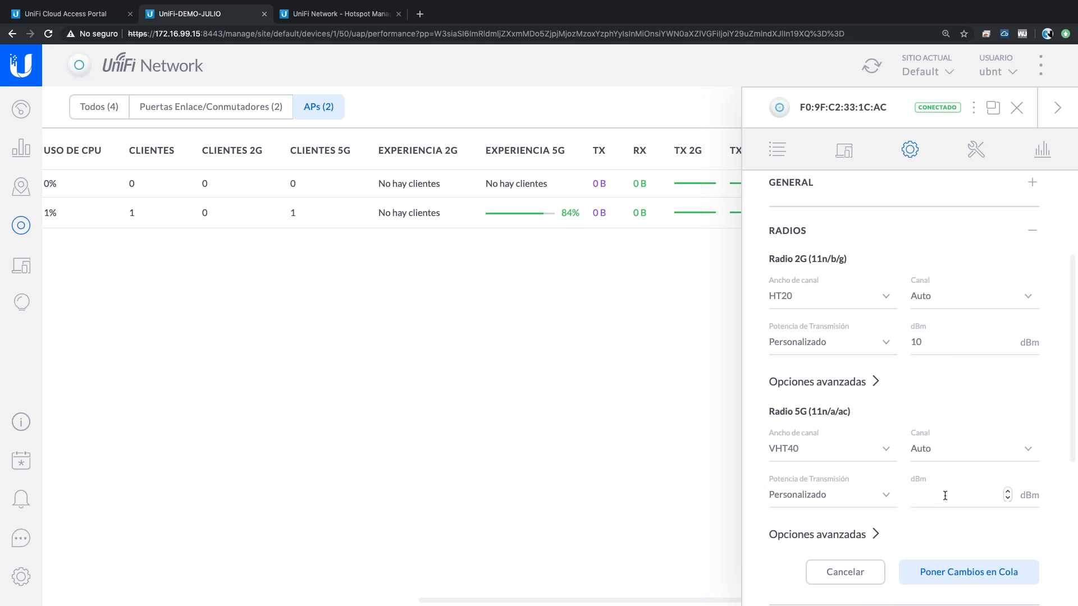
{"action": "left_click", "coordinate": [945, 496]}
{"action": "type", "text": "16"}
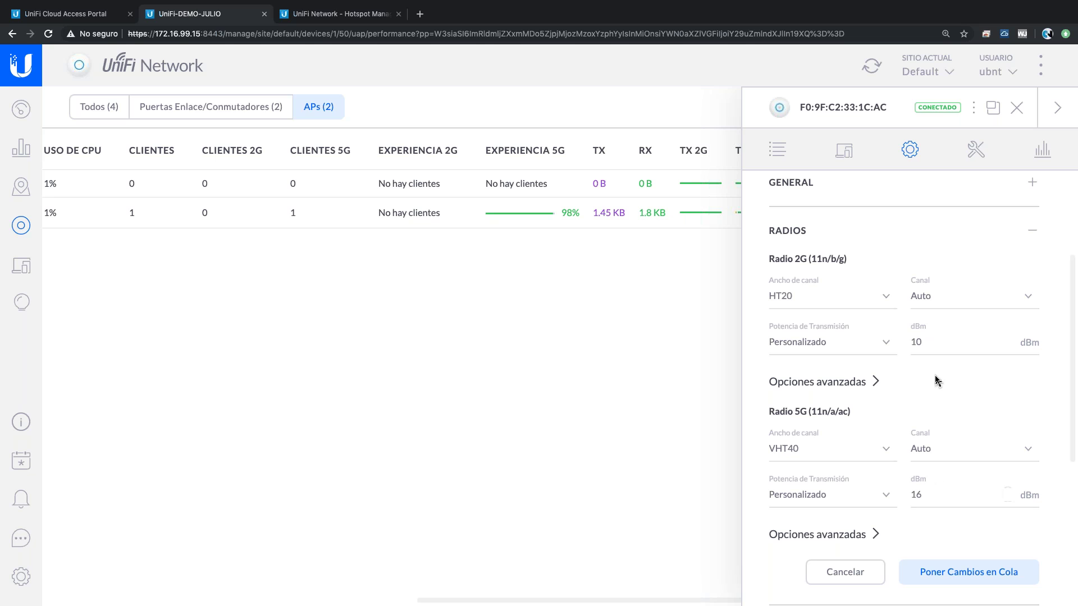
- Change the 5G custom transmit power to 22 dBm
{"action": "left_click", "coordinate": [925, 496]}
{"action": "key", "text": "BackSpace"}
{"action": "type", "text": "6"}
{"action": "left_click_drag", "start_coordinate": [928, 497], "coordinate": [907, 496]}
{"action": "type", "text": "22"}
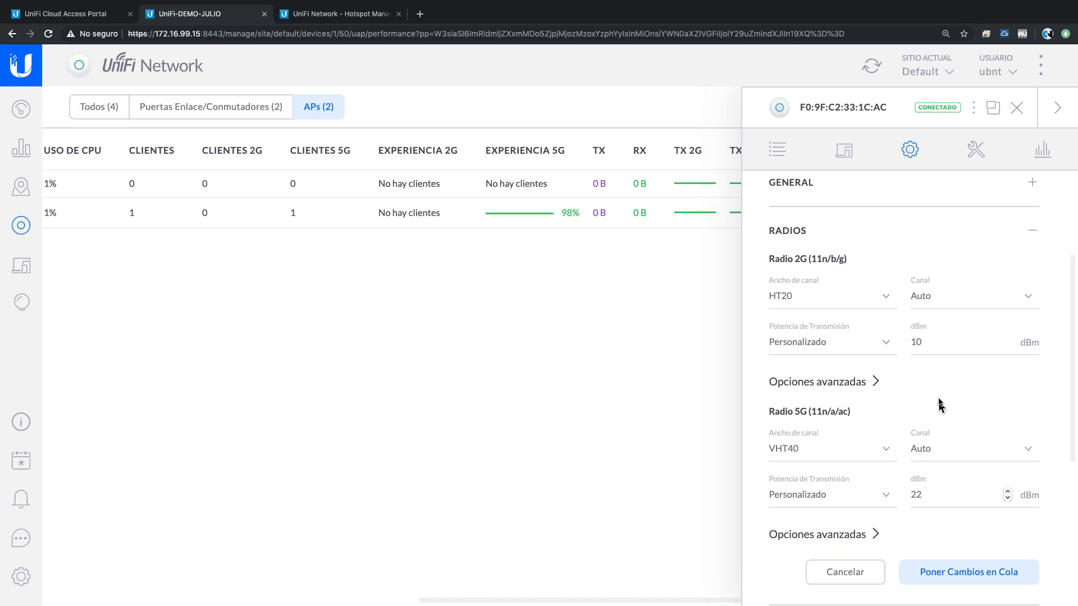
- Change the 2G custom transmit power to 16 dBm and close the AP's panel
{"action": "left_click_drag", "start_coordinate": [925, 343], "coordinate": [911, 344]}
{"action": "type", "text": "16"}
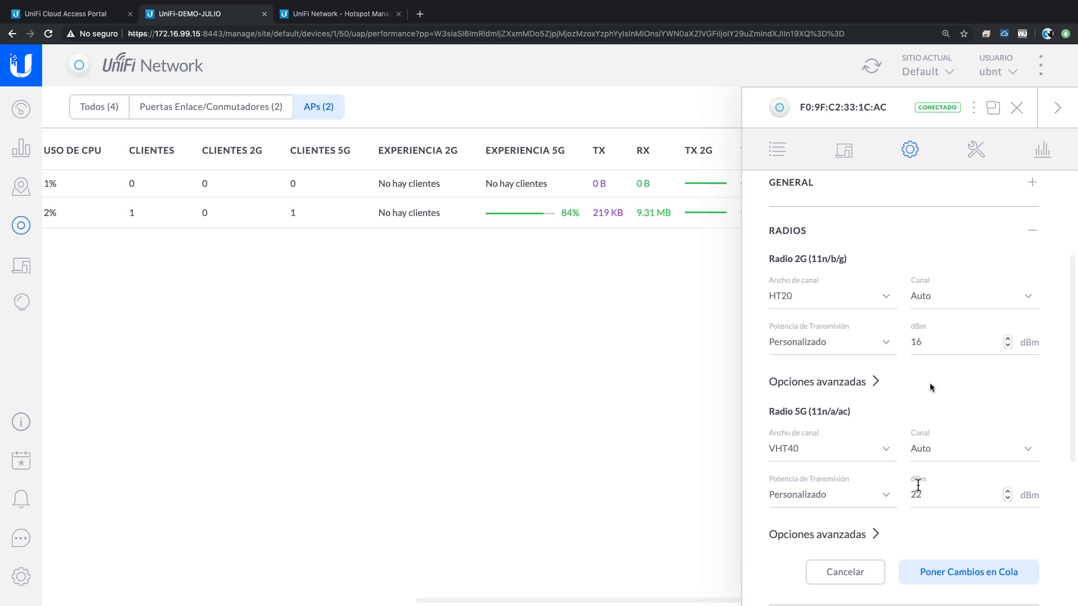
{"action": "left_click", "coordinate": [929, 341]}
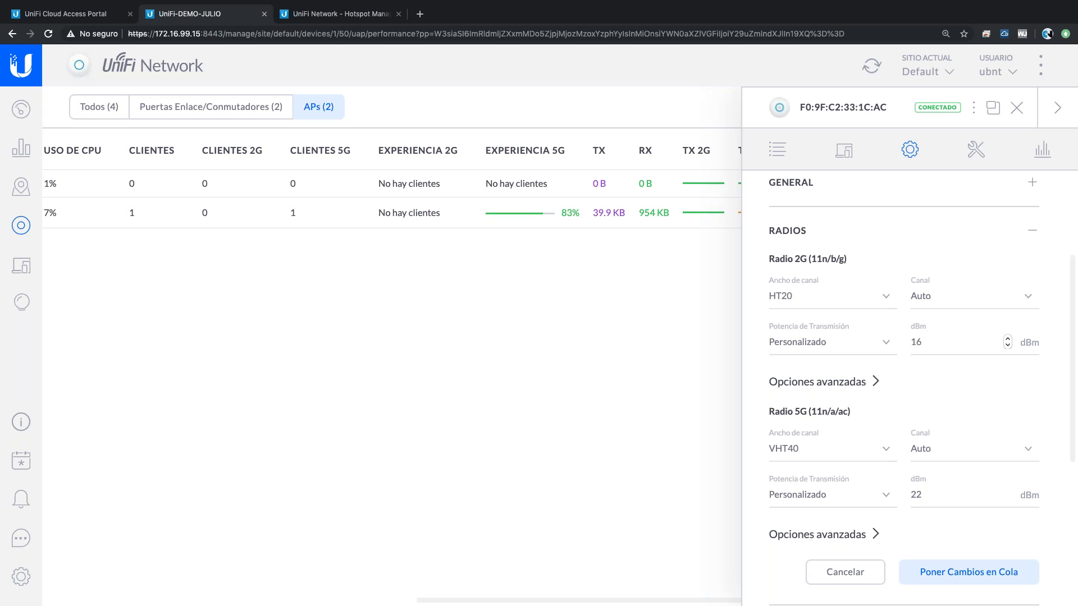
{"action": "left_click", "coordinate": [1017, 109]}
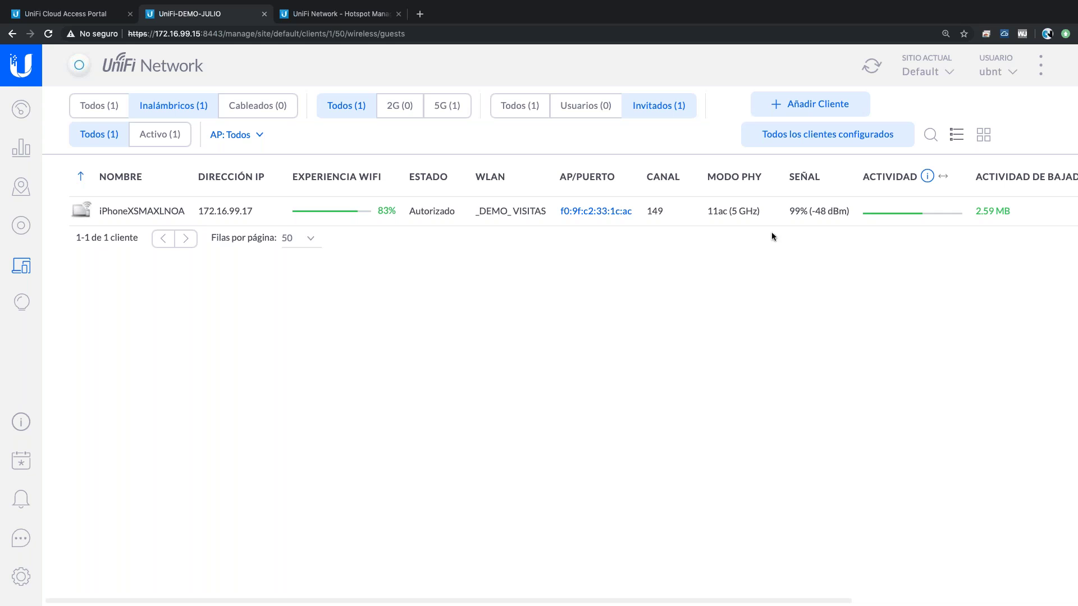
- Go back to the access point device list from the sidebar
{"action": "left_click", "coordinate": [20, 226]}
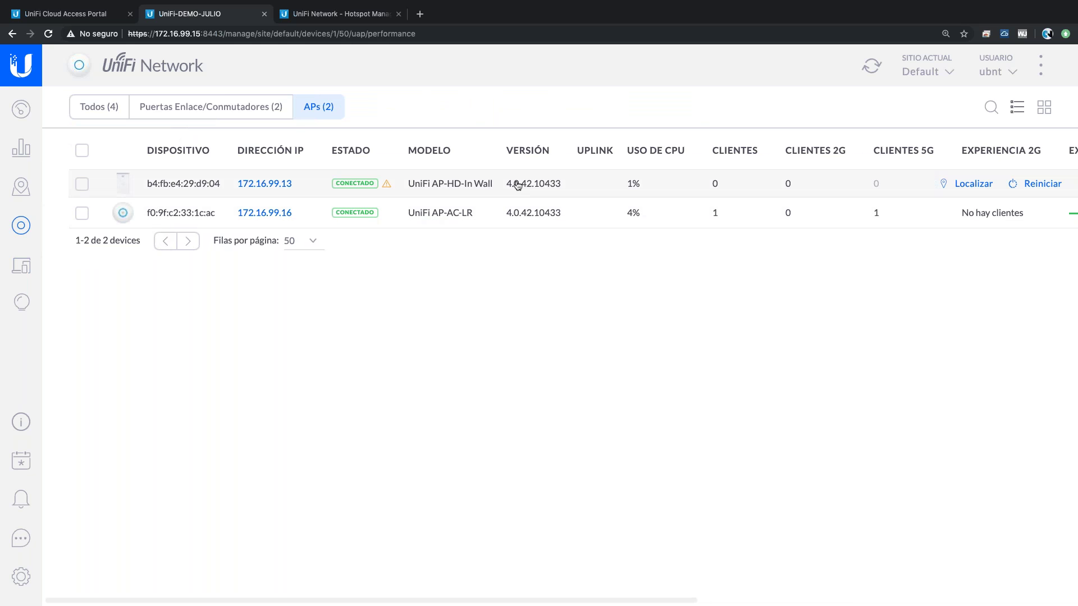
{"action": "scroll", "coordinate": [517, 185], "scroll_direction": "right", "scroll_amount": 3}
{"action": "scroll", "coordinate": [517, 186], "scroll_direction": "right", "scroll_amount": 2}
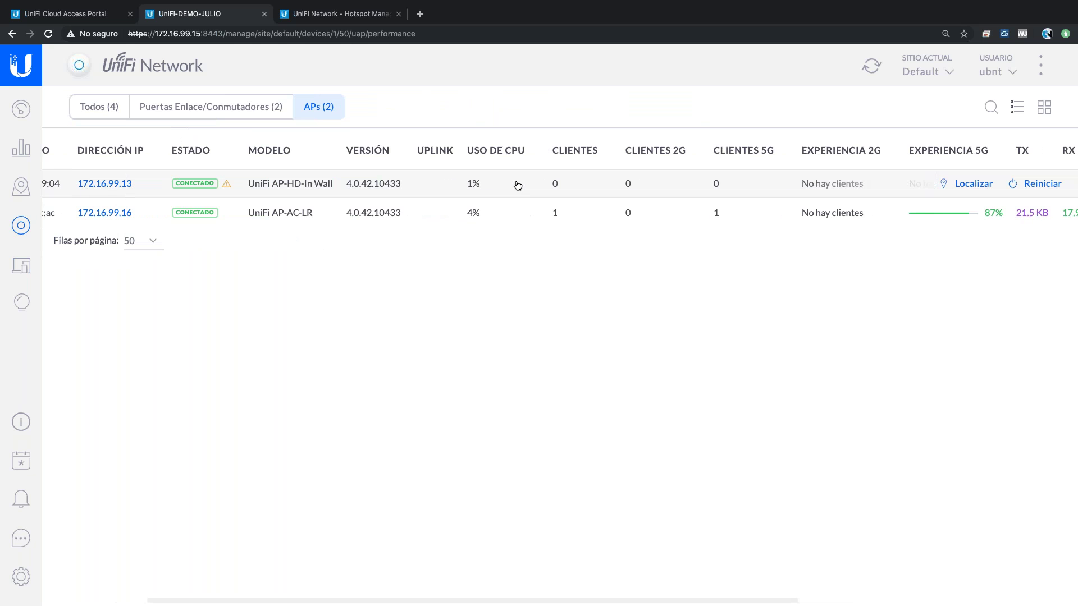
{"action": "scroll", "coordinate": [517, 185], "scroll_direction": "right", "scroll_amount": 3}
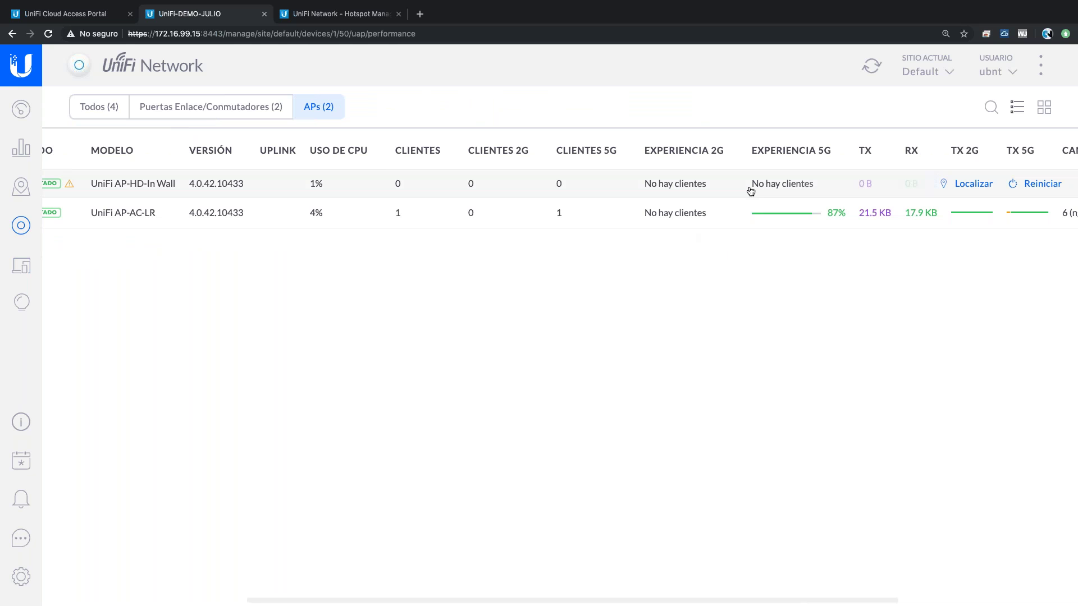
{"action": "left_click", "coordinate": [21, 266]}
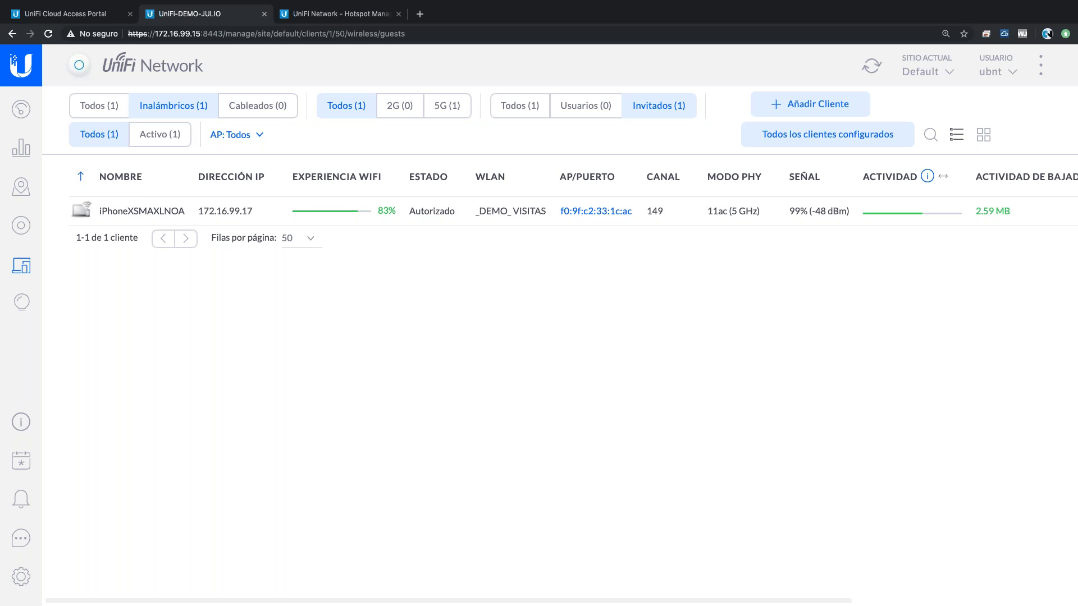
- Reopen the AP list, scroll to the CANAL and UTIL. CAN. columns, then switch to Keynote
{"action": "left_click", "coordinate": [20, 231]}
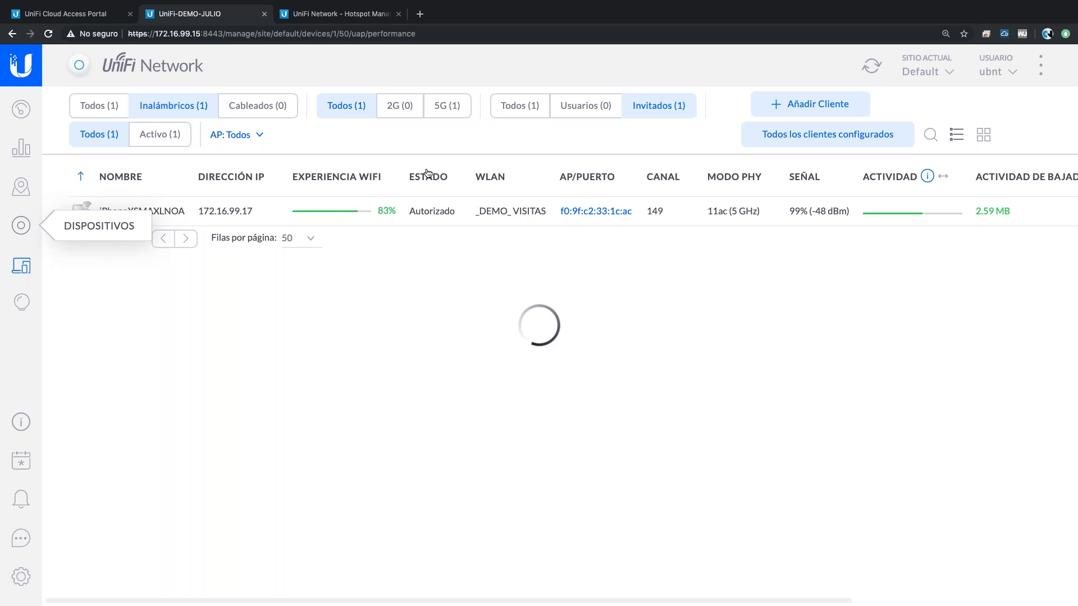
{"action": "scroll", "coordinate": [646, 201], "scroll_direction": "right", "scroll_amount": 7}
{"action": "scroll", "coordinate": [655, 201], "scroll_direction": "right", "scroll_amount": 1}
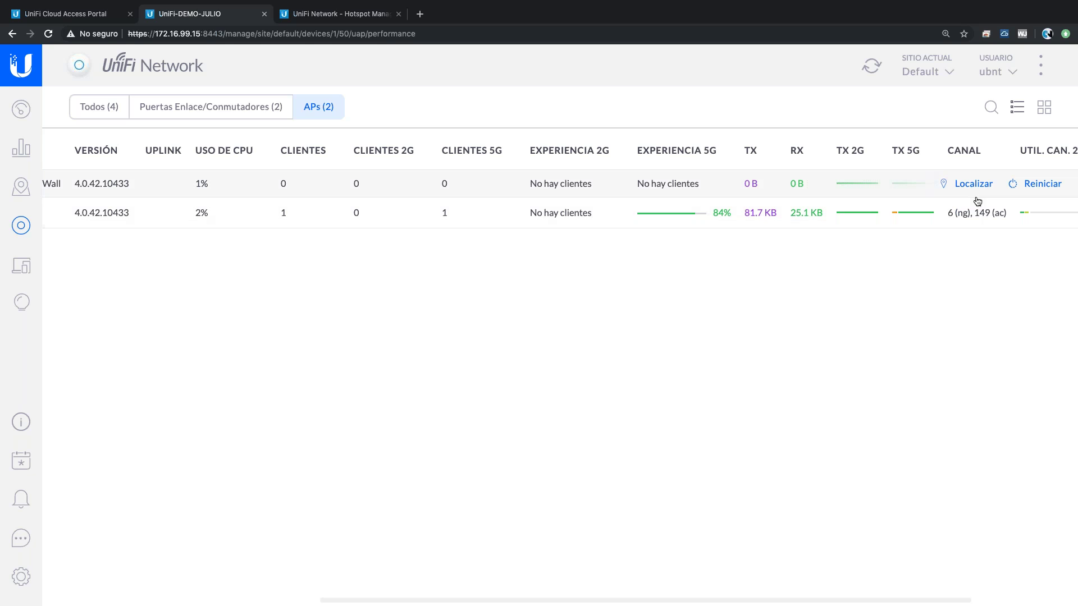
{"action": "scroll", "coordinate": [1027, 210], "scroll_direction": "right", "scroll_amount": 5}
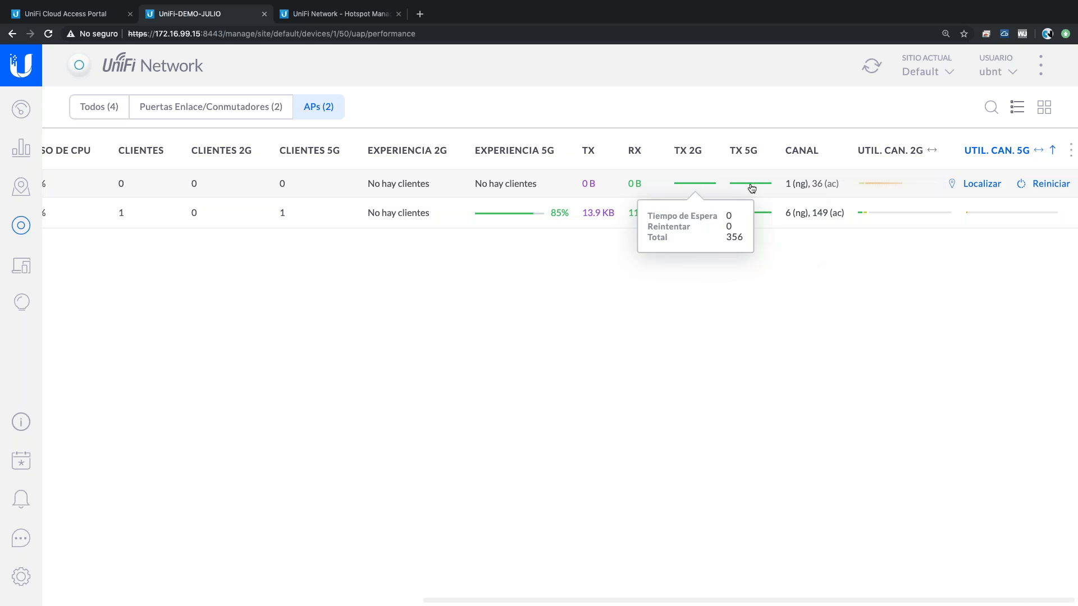
{"action": "mouse_move", "coordinate": [752, 216]}
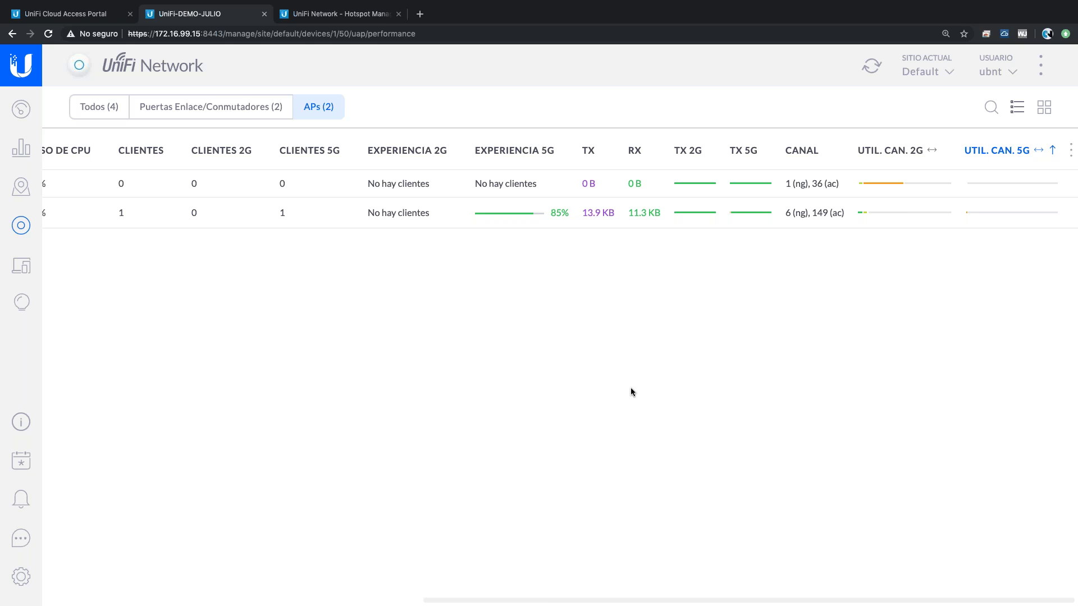
{"action": "key", "text": "ctrl+Left"}
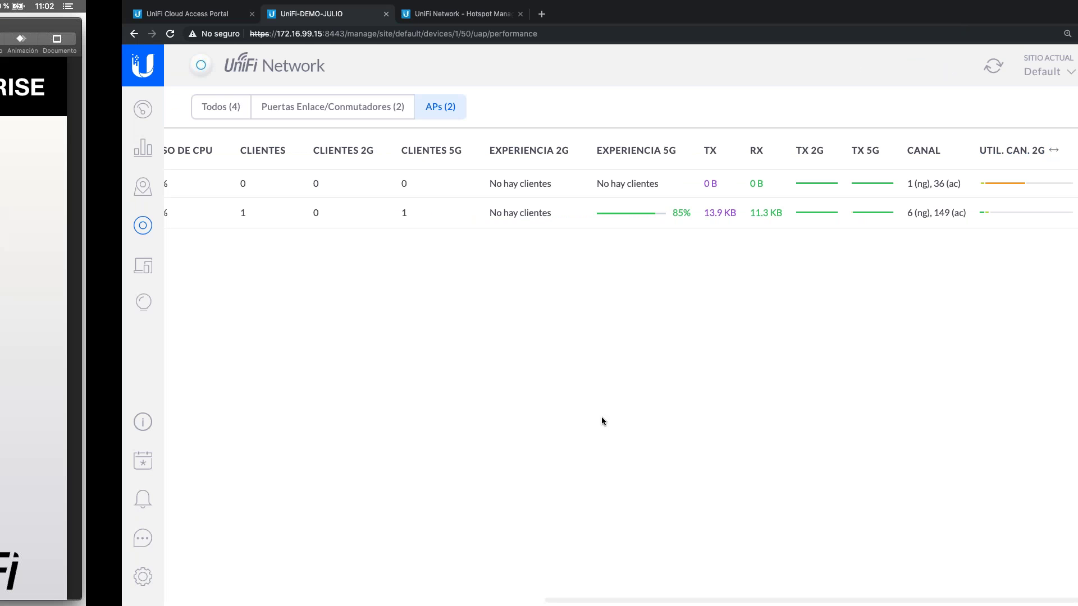